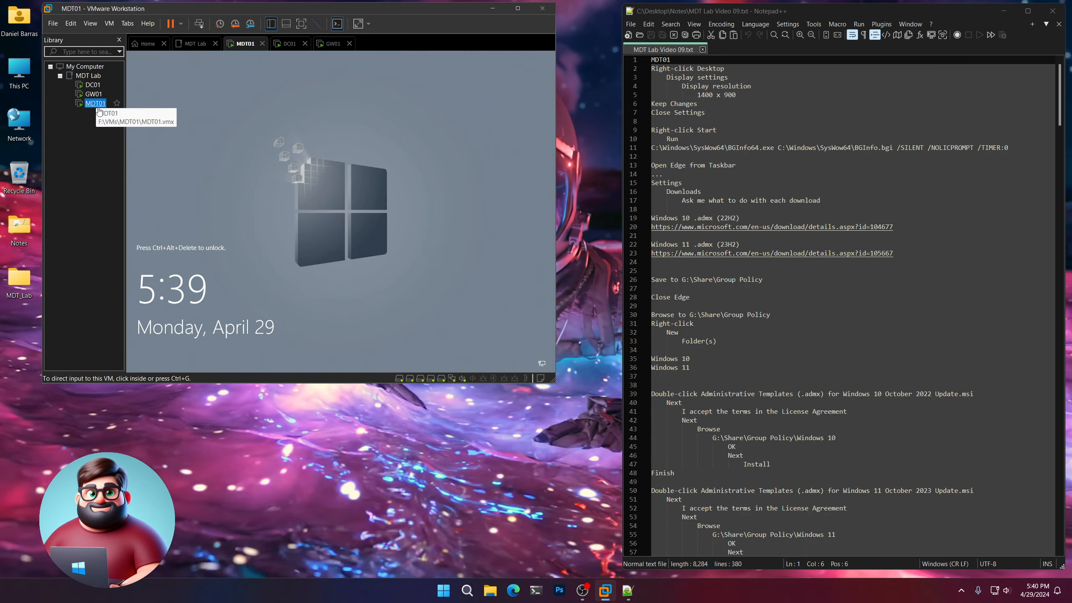
Unlock the MDT01 virtual machine by signing in with the administrator account's password.
{"action": "key", "text": "ctrl+alt+Insert"}
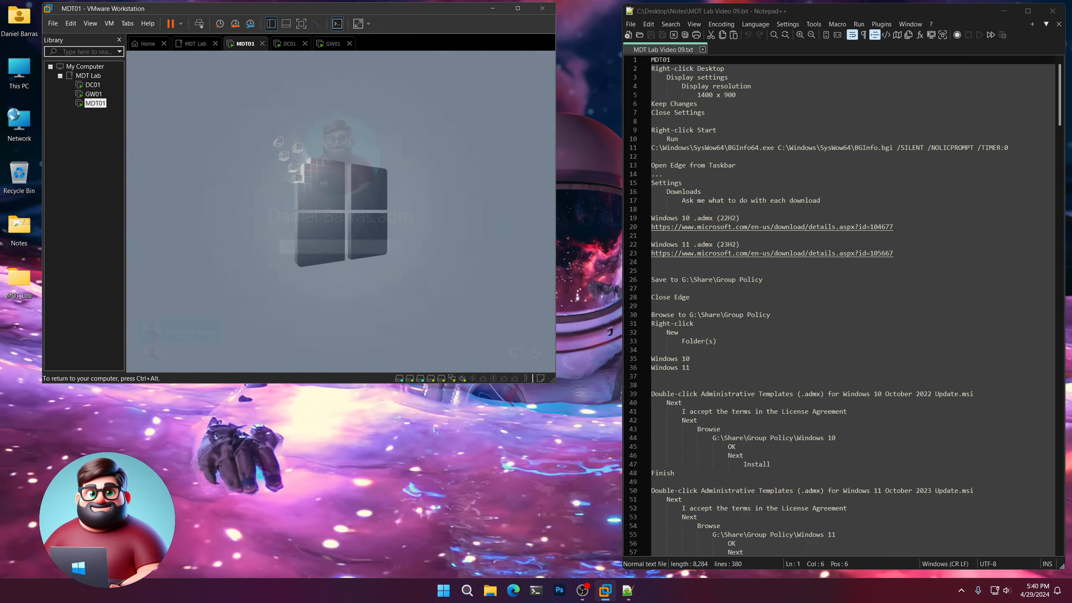
{"action": "type", "text": "P"}
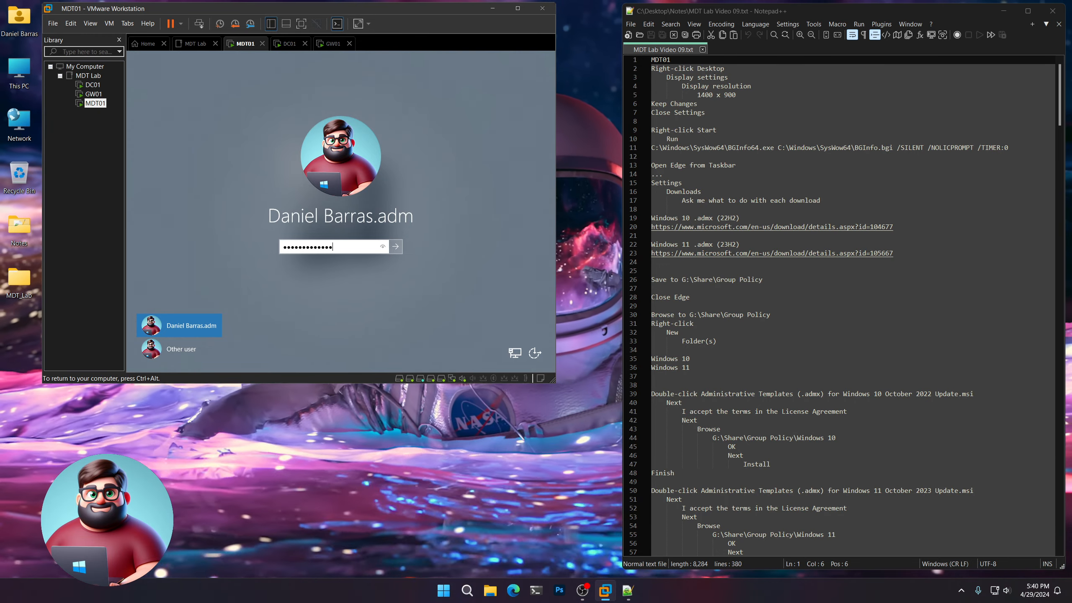
{"action": "key", "text": "Return"}
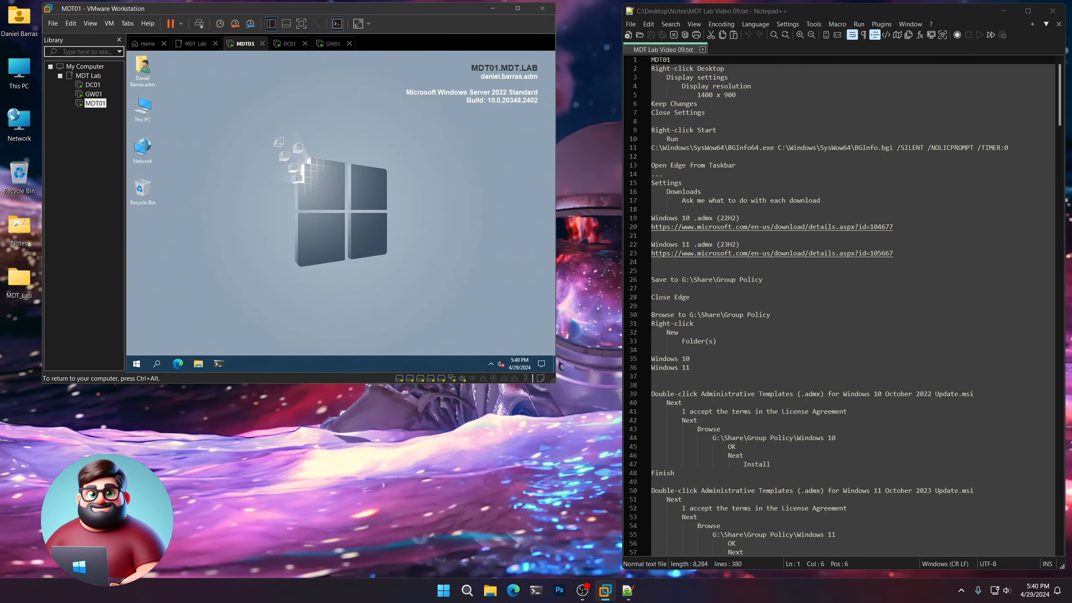
{"action": "key", "text": "ctrl+alt"}
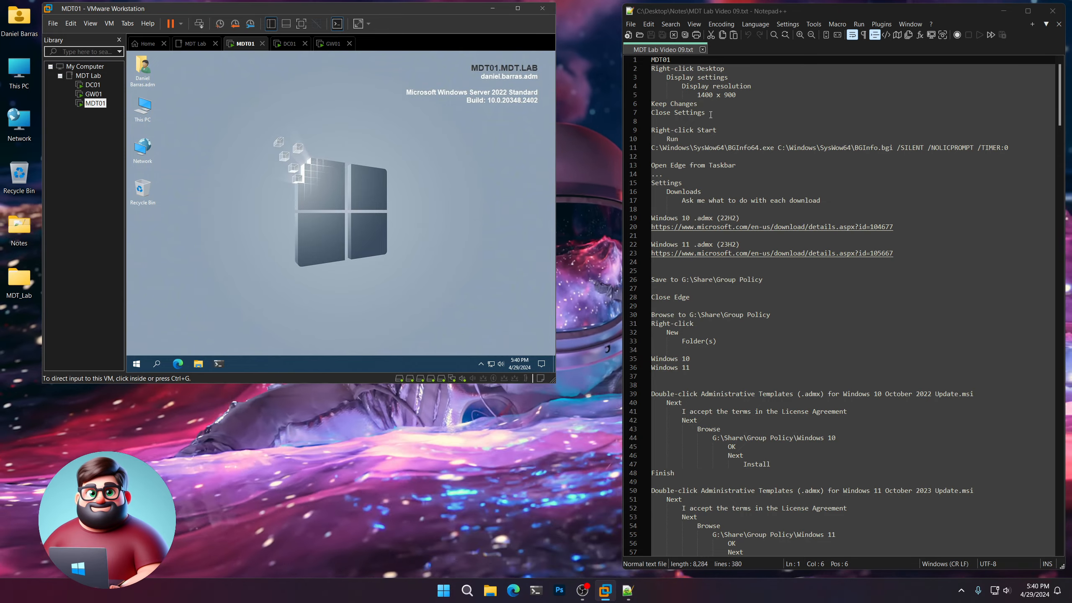
Set the MDT01 desktop's display resolution to 1440 × 900 and keep the changes.
{"action": "left_click_drag", "start_coordinate": [710, 114], "coordinate": [651, 59]}
{"action": "left_click", "coordinate": [290, 135]}
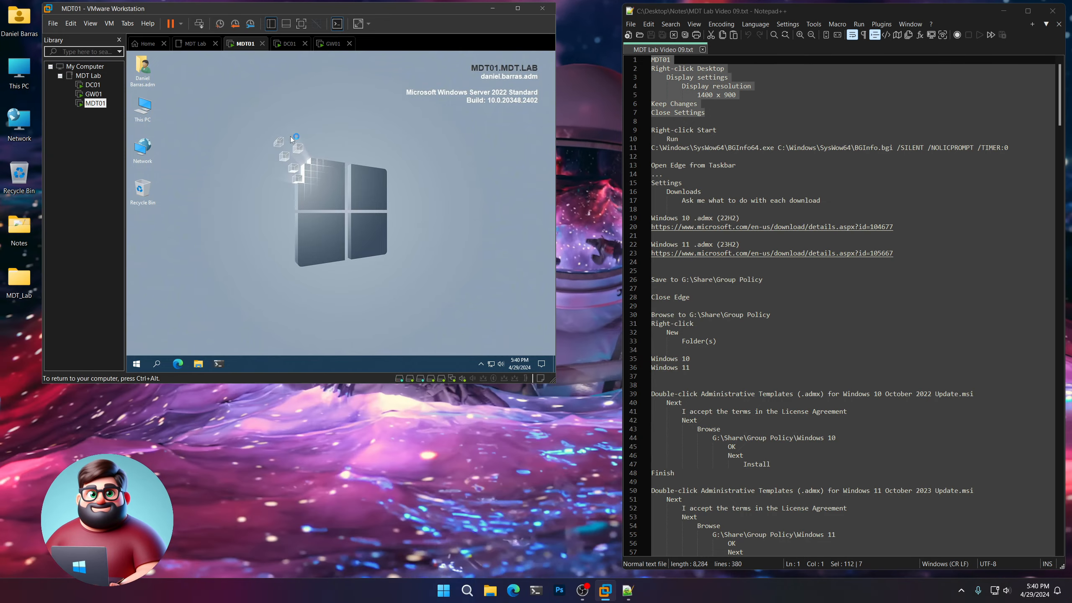
{"action": "right_click", "coordinate": [287, 135]}
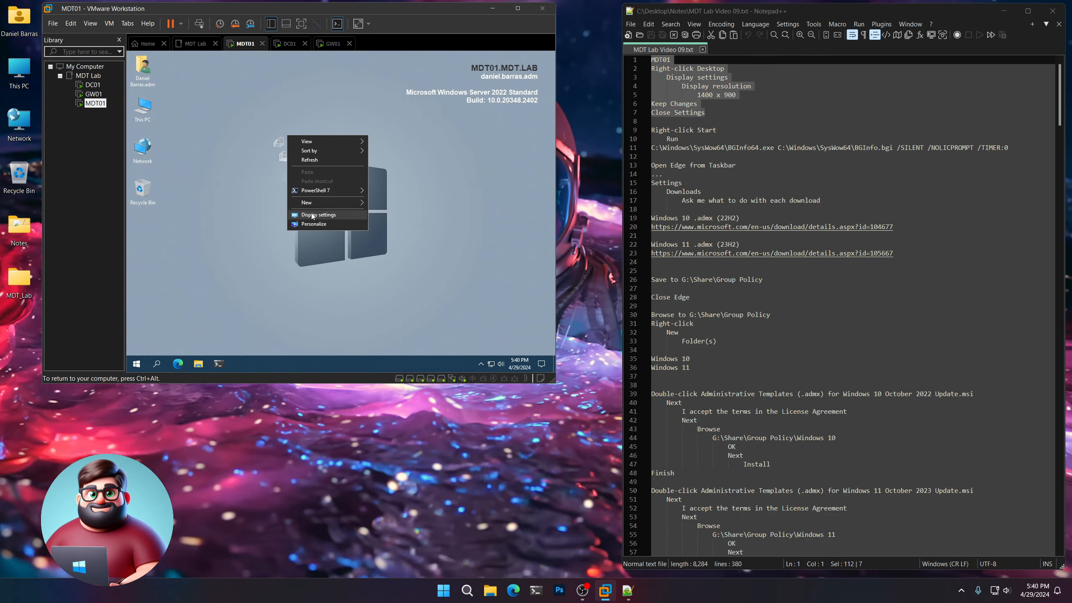
{"action": "left_click", "coordinate": [312, 215]}
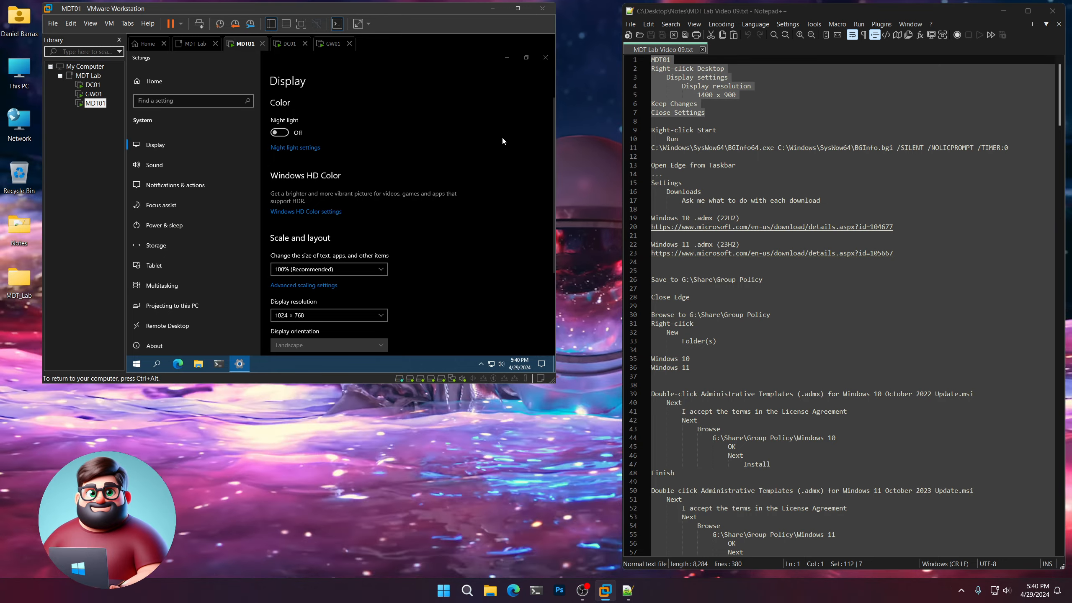
{"action": "left_click", "coordinate": [381, 315]}
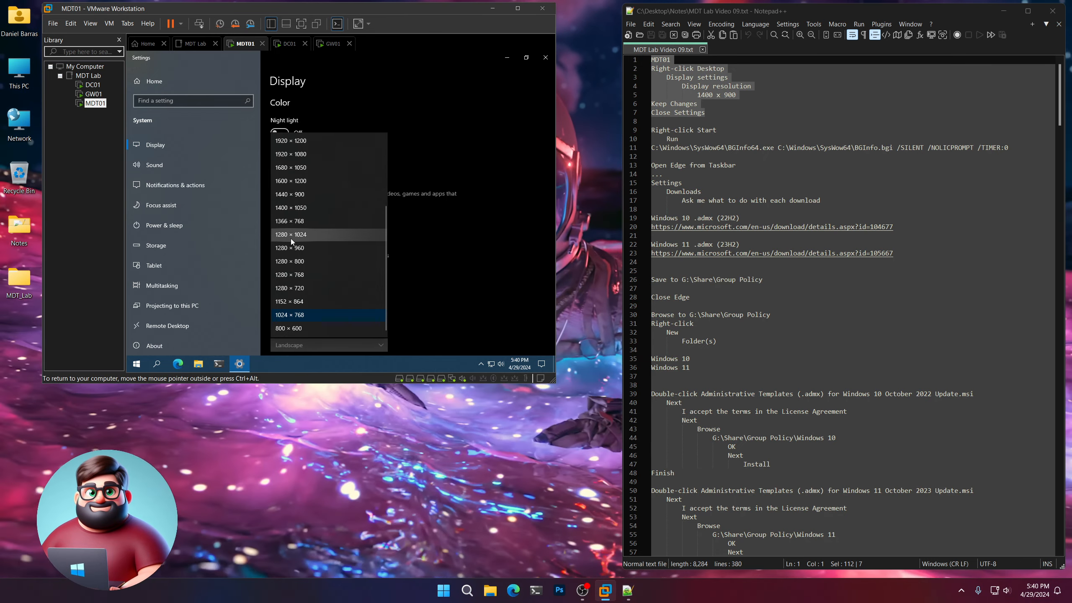
{"action": "left_click", "coordinate": [294, 194]}
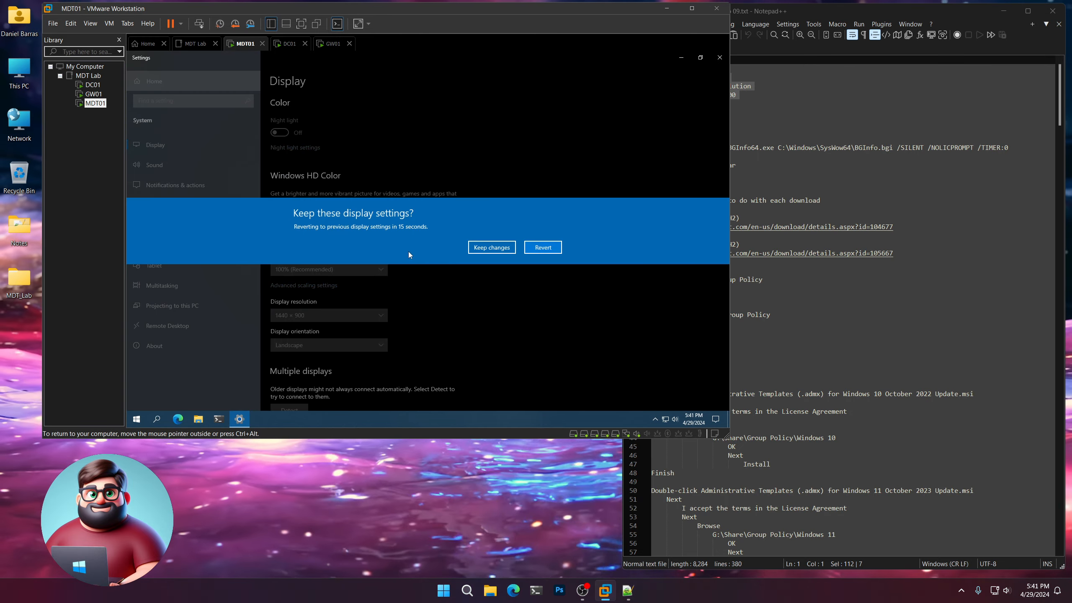
{"action": "left_click", "coordinate": [491, 247]}
Narrow the Notepad++ notes window so it sits beside the enlarged virtual machine window, and close the guest's Settings.
{"action": "key", "text": "alt+Tab"}
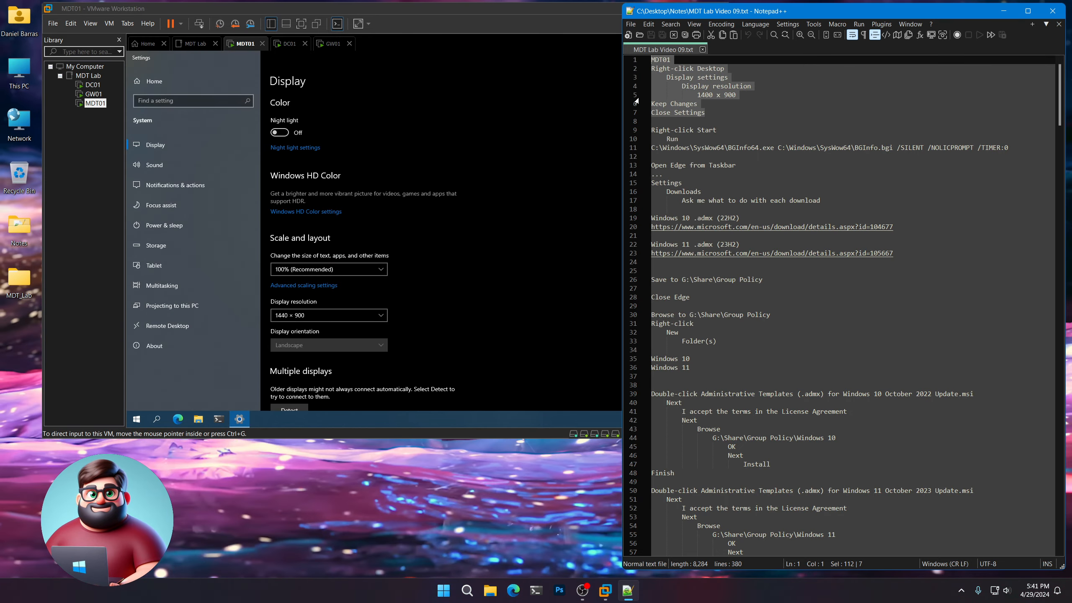
{"action": "left_click_drag", "start_coordinate": [620, 93], "coordinate": [739, 95]}
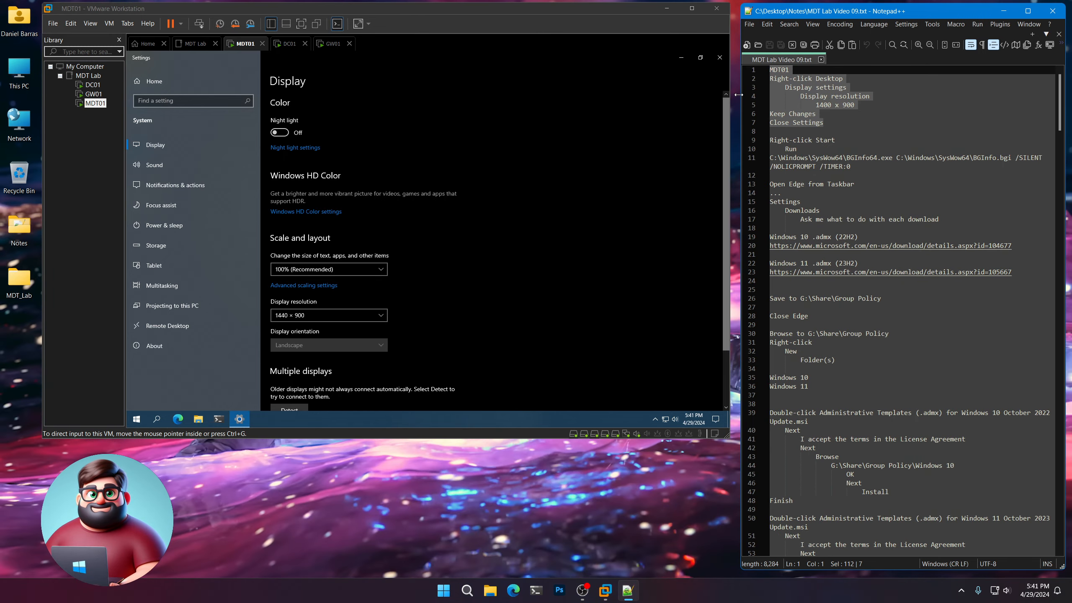
{"action": "left_click", "coordinate": [639, 123]}
{"action": "left_click", "coordinate": [719, 58]}
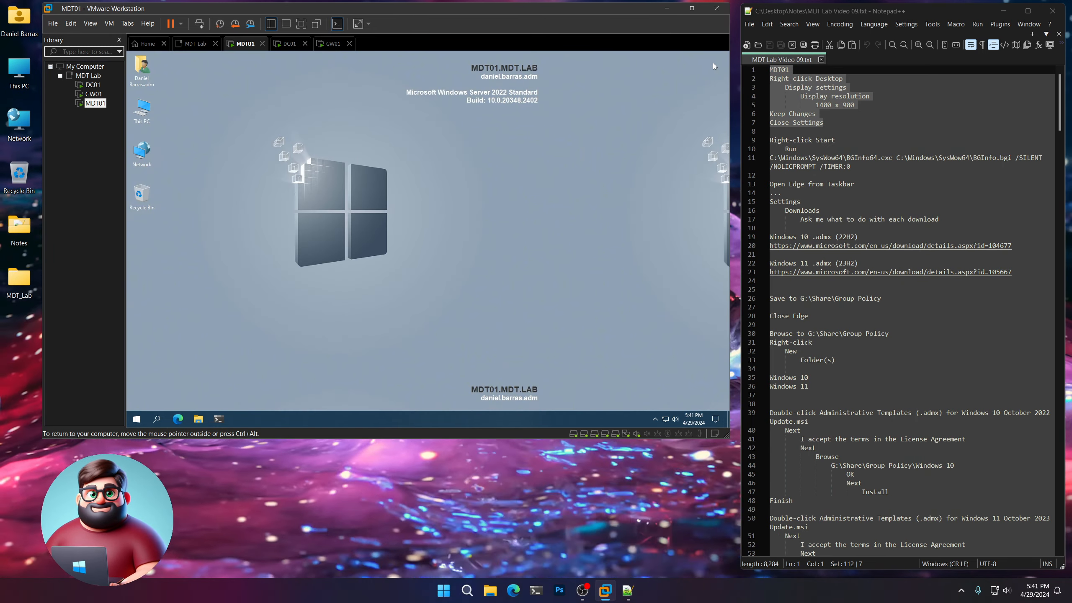
Copy the BGInfo64.exe command with /SILENT /NOLICPROMPT /TIMER:0 from the notes and run it in MDT01.
{"action": "left_click_drag", "start_coordinate": [855, 166], "coordinate": [786, 160]}
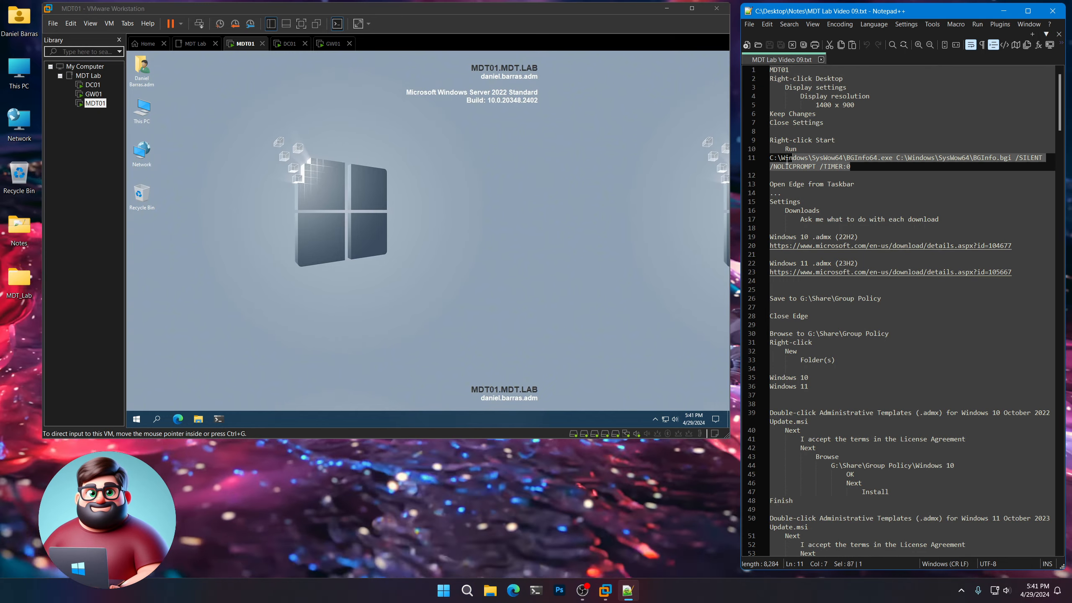
{"action": "right_click", "coordinate": [801, 168]}
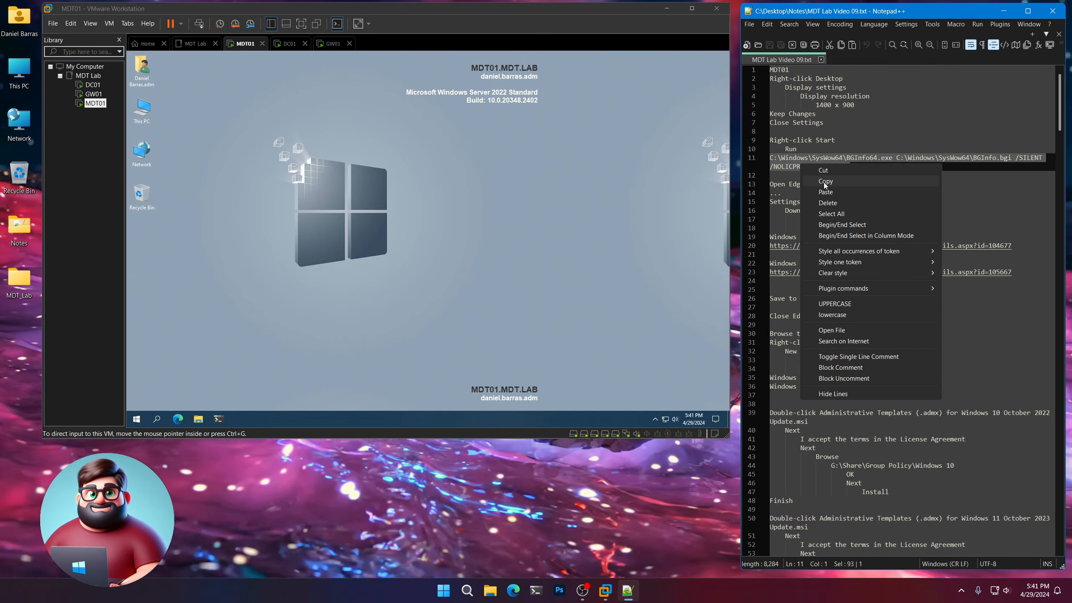
{"action": "left_click", "coordinate": [824, 182]}
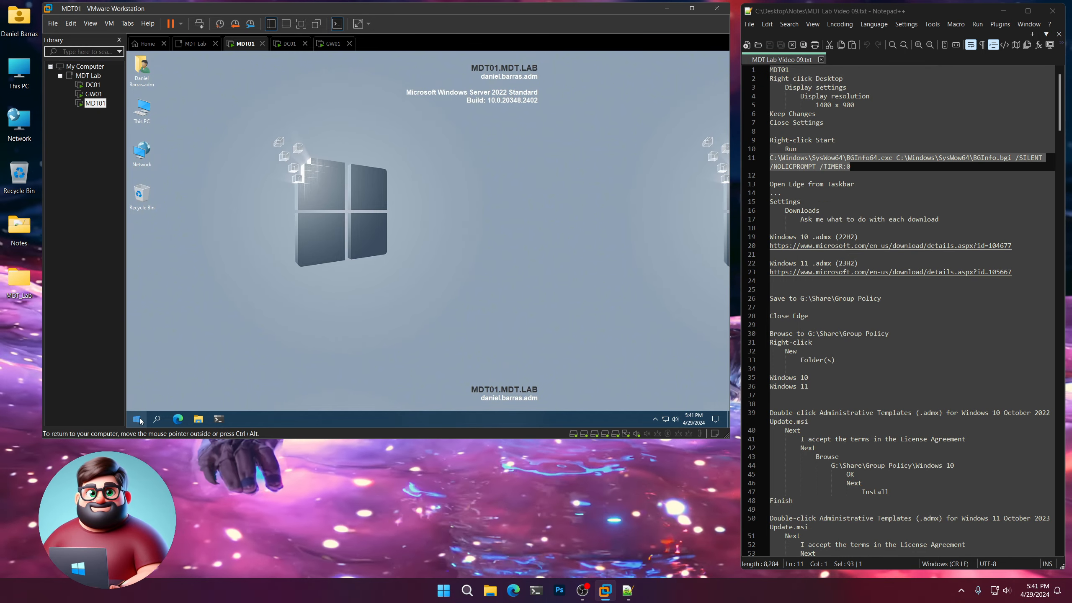
{"action": "right_click", "coordinate": [139, 419]}
{"action": "left_click", "coordinate": [164, 378]}
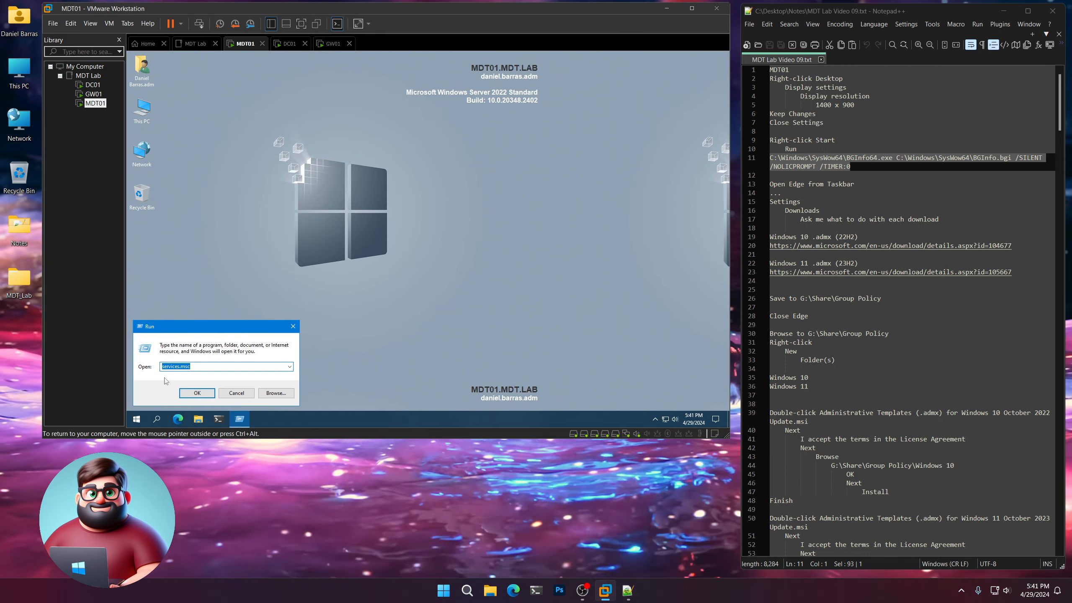
{"action": "key", "text": "ctrl+v"}
{"action": "key", "text": "Return"}
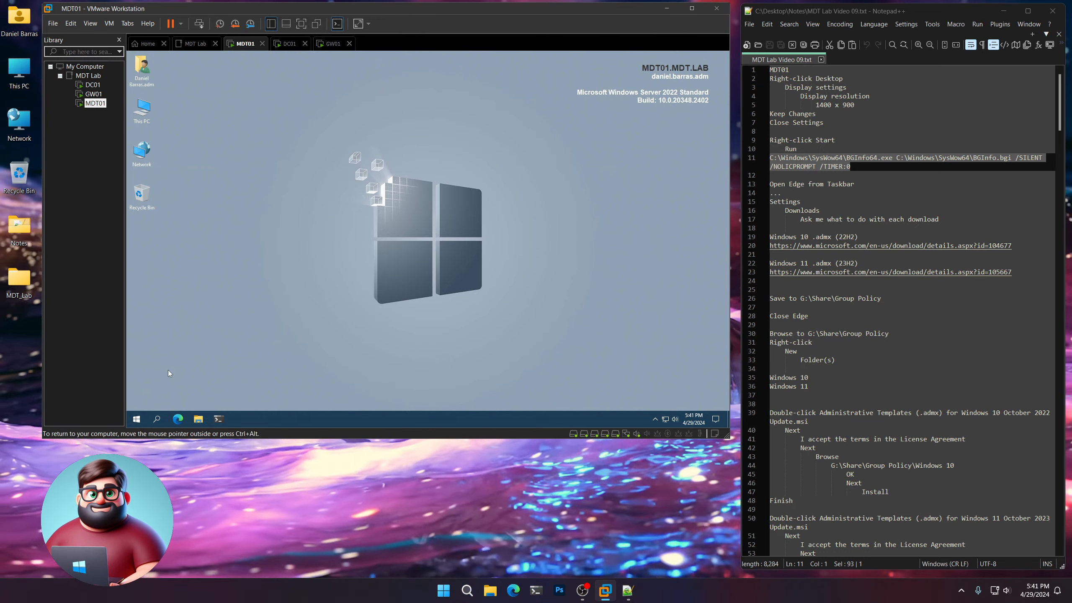
Open Edge in MDT01 and copy the Windows 10 .admx (22H2) download link from the notes.
{"action": "left_click", "coordinate": [178, 419]}
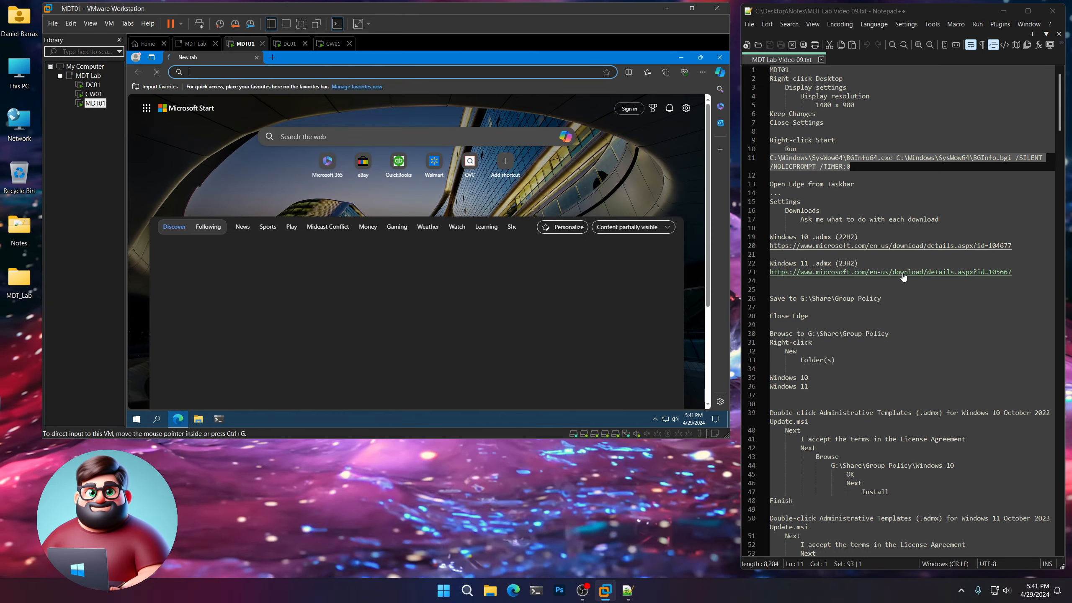
{"action": "left_click_drag", "start_coordinate": [856, 239], "coordinate": [767, 236]}
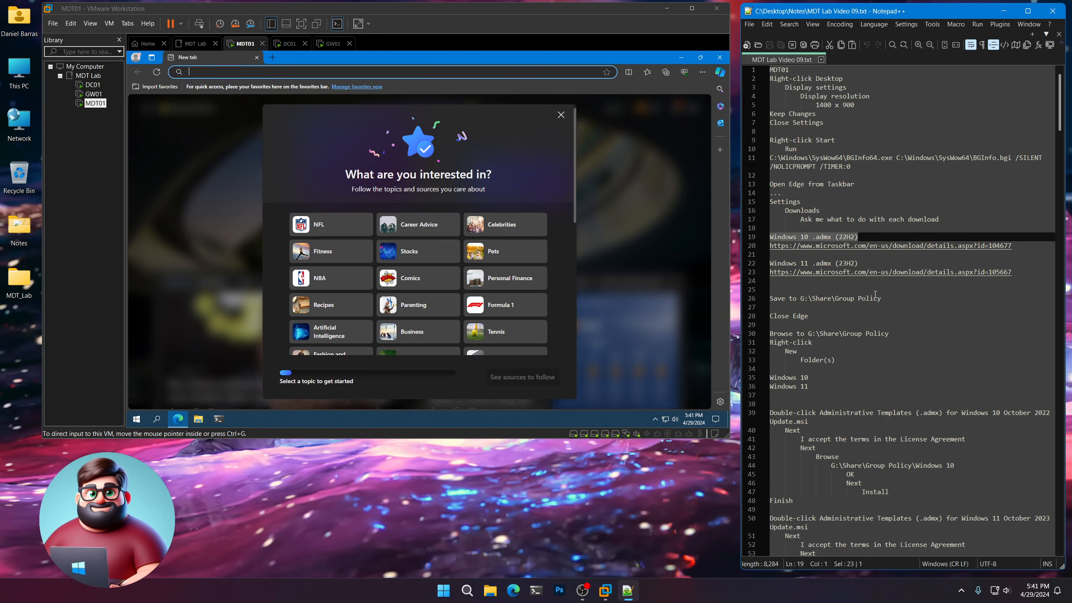
{"action": "left_click", "coordinate": [1010, 246]}
{"action": "left_click_drag", "start_coordinate": [884, 250], "coordinate": [761, 250]}
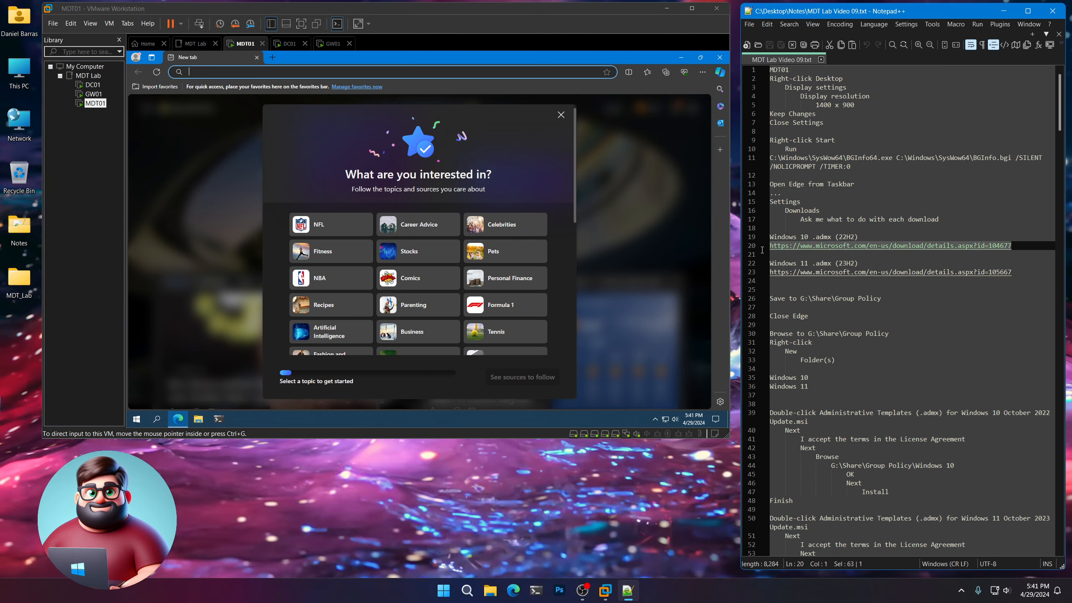
{"action": "right_click", "coordinate": [793, 248]}
{"action": "left_click", "coordinate": [818, 263]}
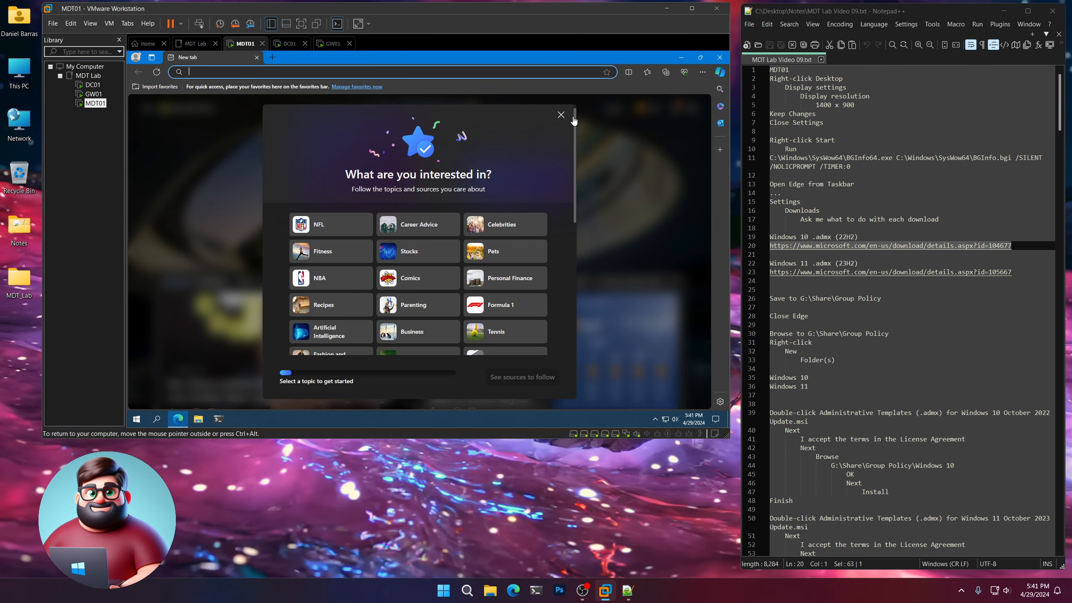
Set Edge's download settings to ask what to do with each download.
{"action": "left_click", "coordinate": [702, 72]}
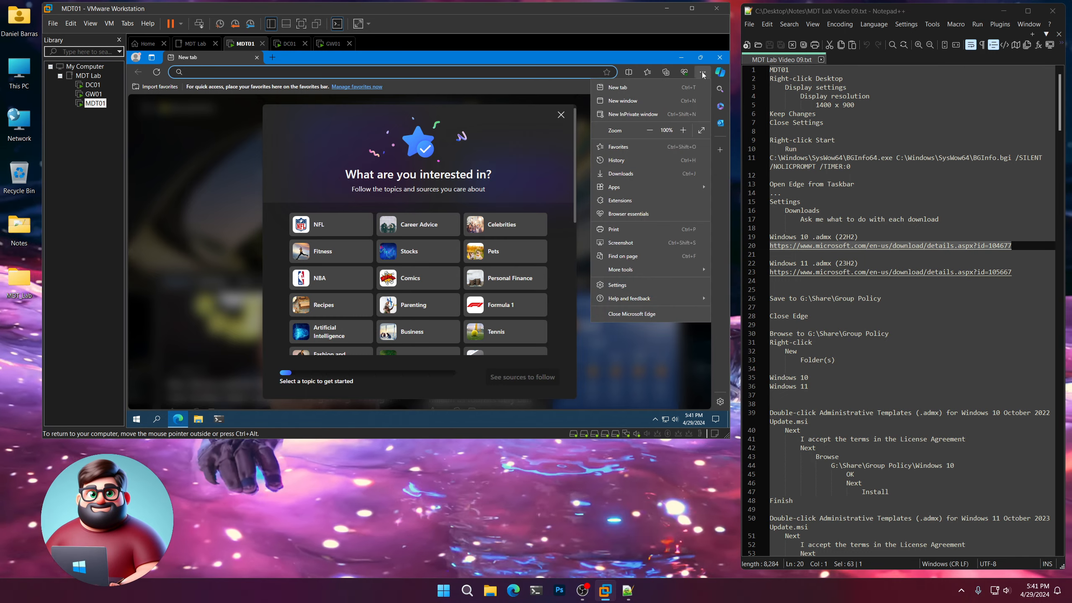
{"action": "left_click", "coordinate": [631, 286]}
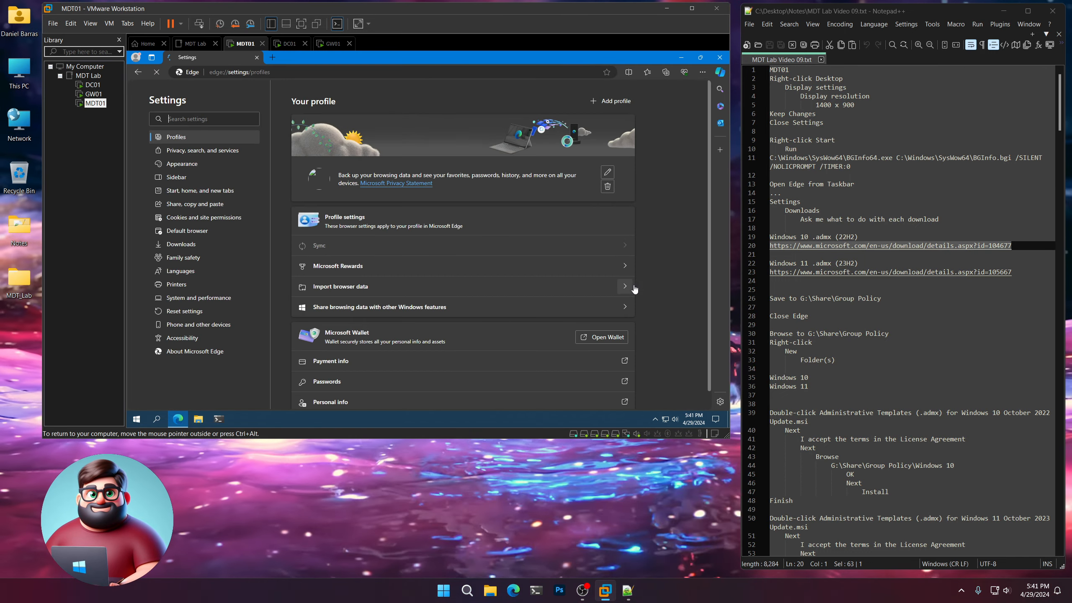
{"action": "left_click", "coordinate": [179, 245]}
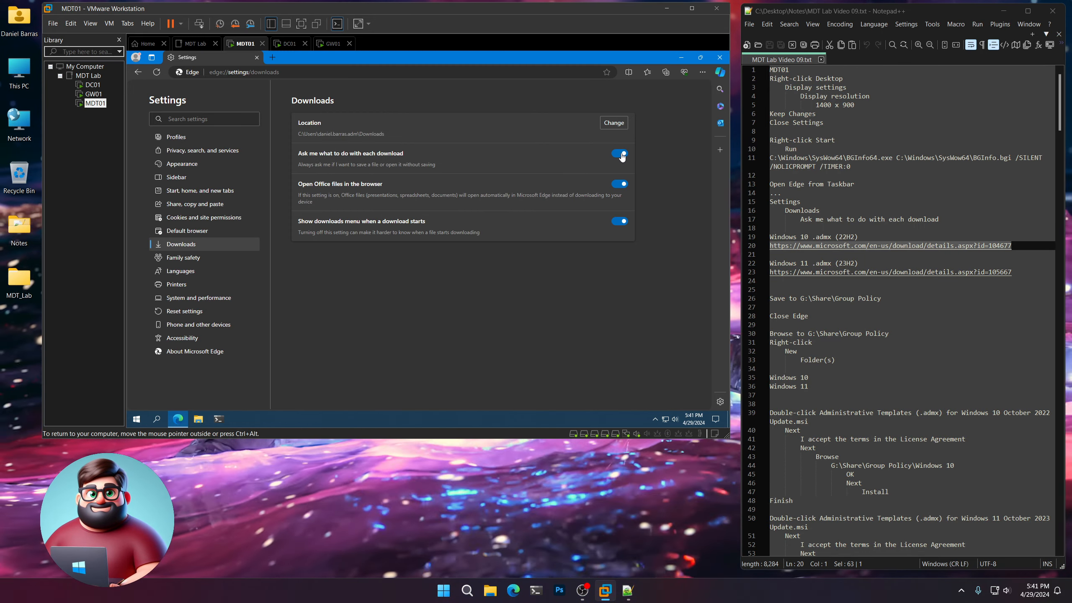
Load the copied Windows 10 2022 Update (22H2) Administrative Templates page and start the English download.
{"action": "key", "text": "ctrl+l"}
{"action": "key", "text": "ctrl+v"}
{"action": "key", "text": "Return"}
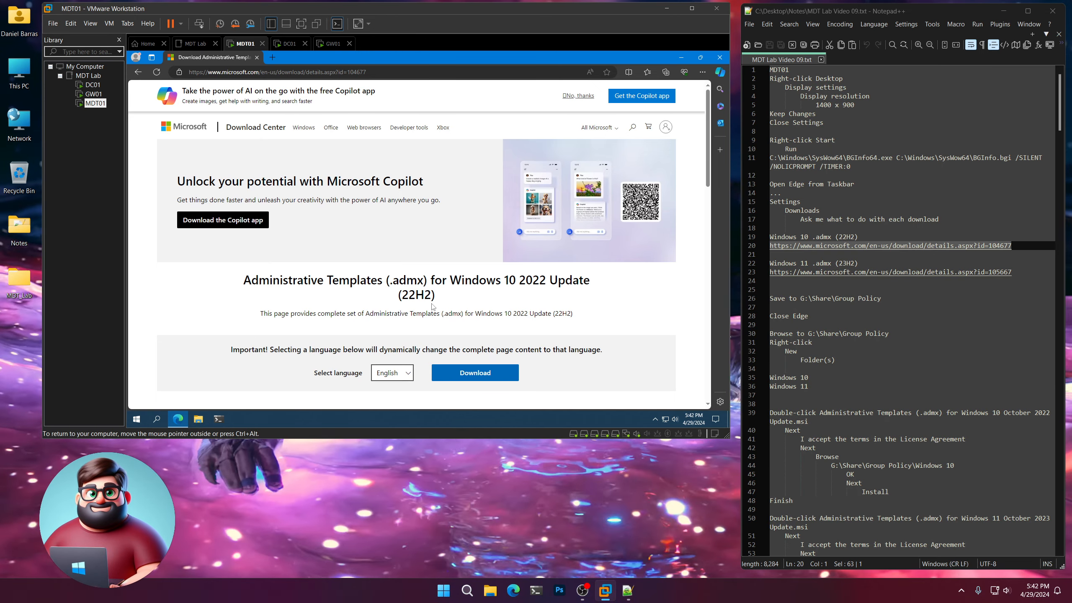
{"action": "left_click", "coordinate": [481, 374]}
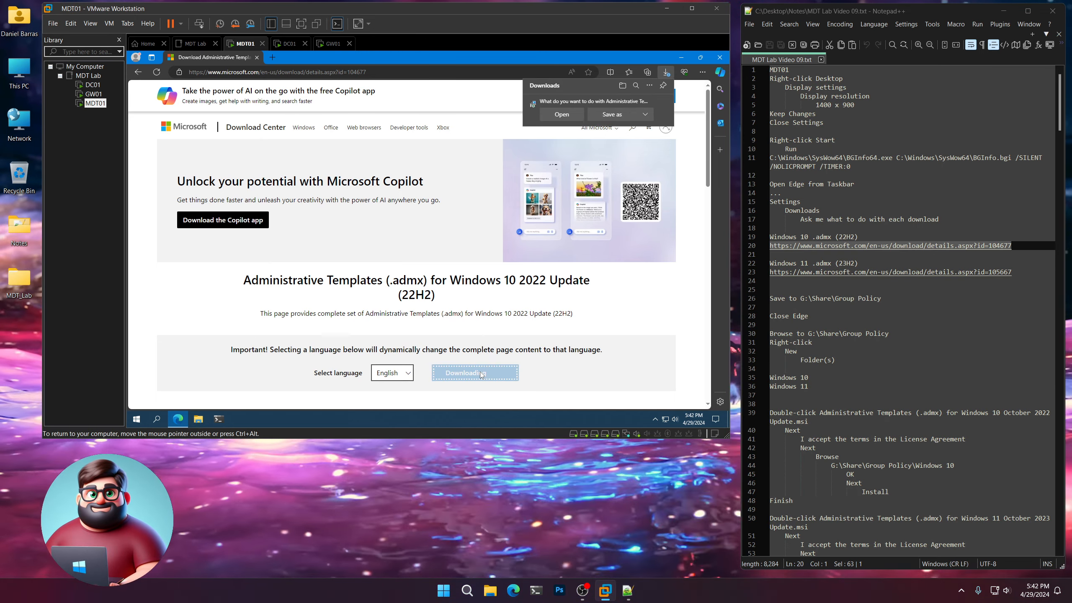
Save the Windows 10 October 2022 Update templates installer to G:\Share\Group Policy, using the path from the notes.
{"action": "left_click", "coordinate": [617, 114]}
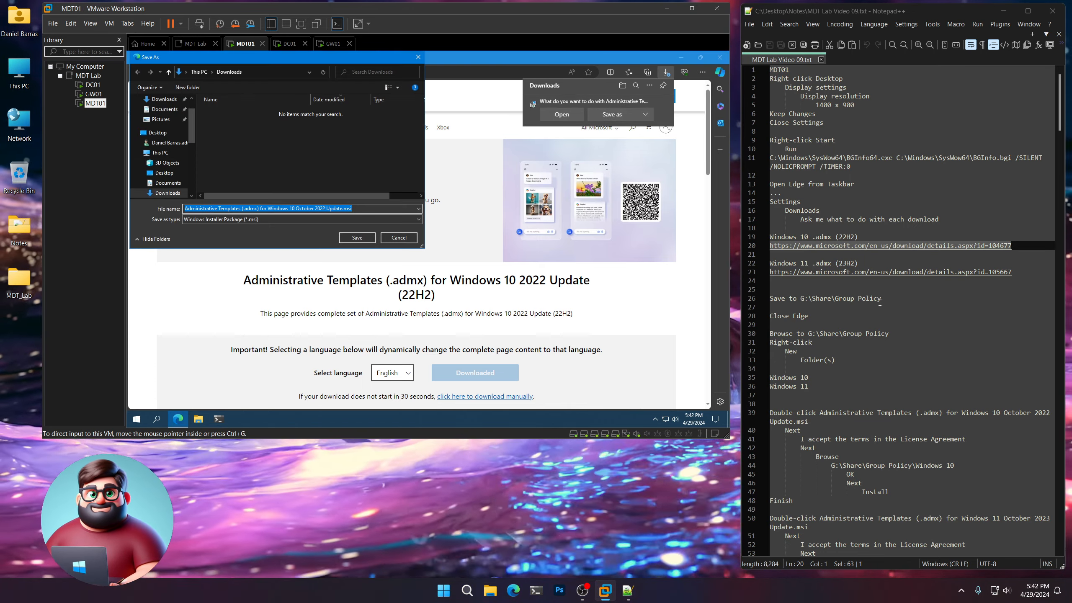
{"action": "left_click_drag", "start_coordinate": [880, 303], "coordinate": [855, 297]}
{"action": "right_click", "coordinate": [820, 299]}
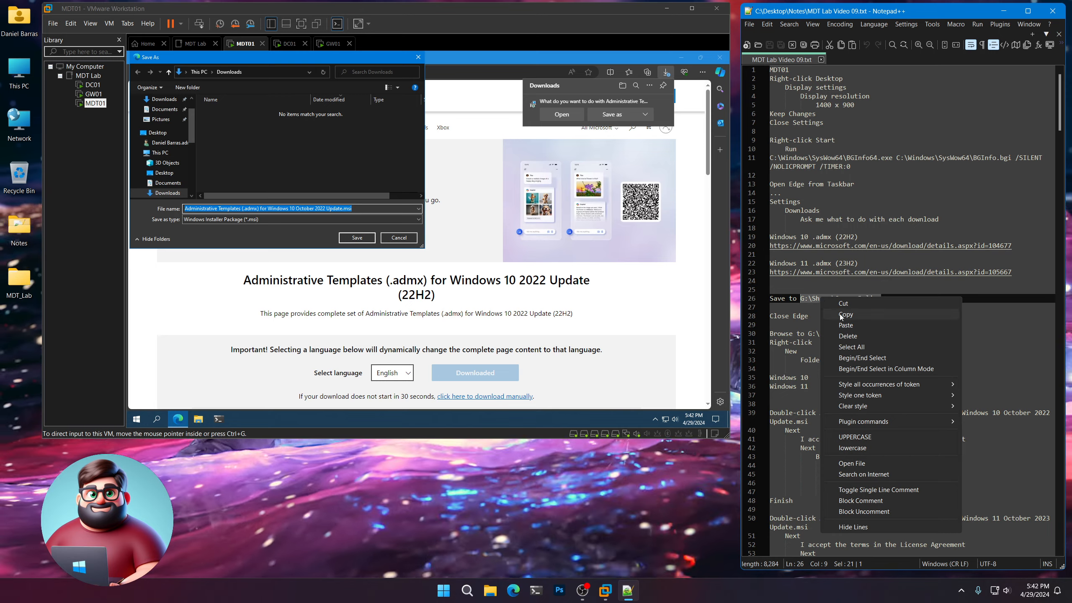
{"action": "left_click", "coordinate": [838, 314]}
{"action": "left_click", "coordinate": [242, 245]}
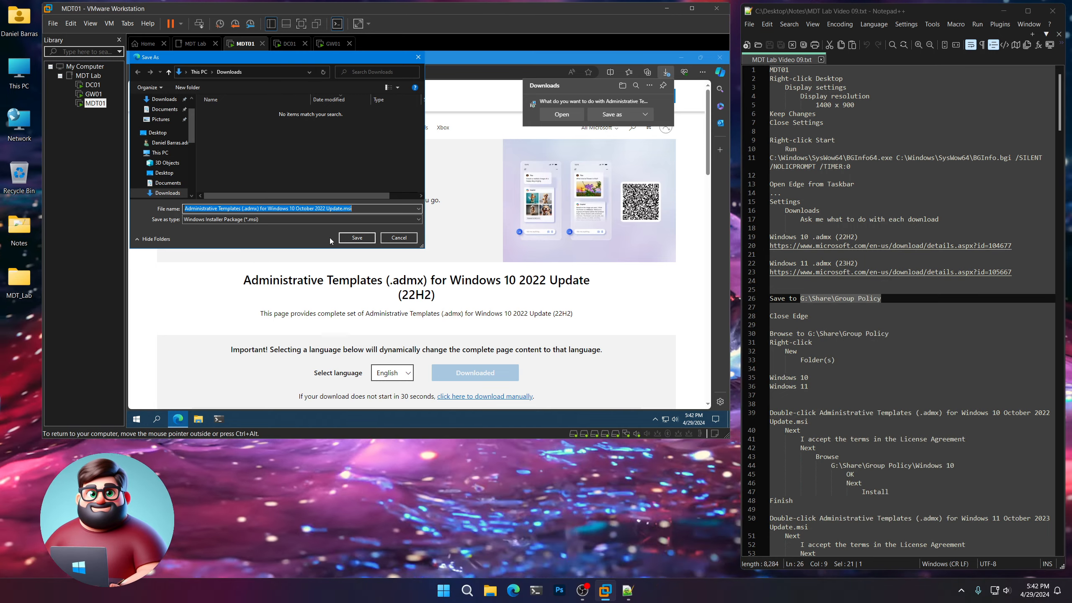
{"action": "key", "text": "ctrl+v"}
{"action": "left_click", "coordinate": [357, 238]}
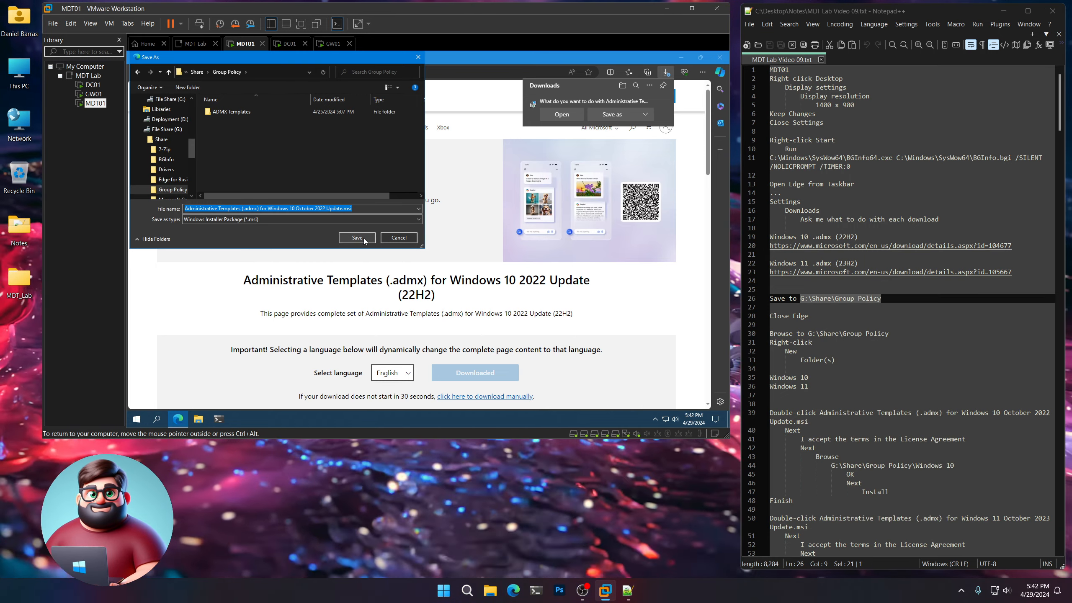
{"action": "left_click", "coordinate": [364, 239]}
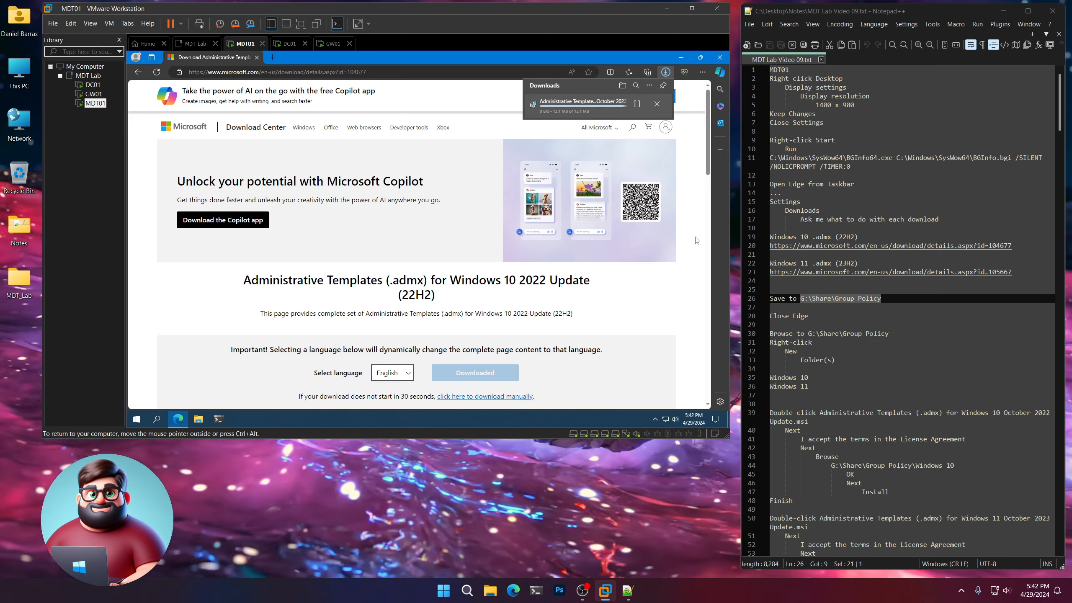
Open the Windows 11 .admx (23H2) link from the notes in Edge and start the English templates download.
{"action": "left_click_drag", "start_coordinate": [1017, 270], "coordinate": [904, 271]}
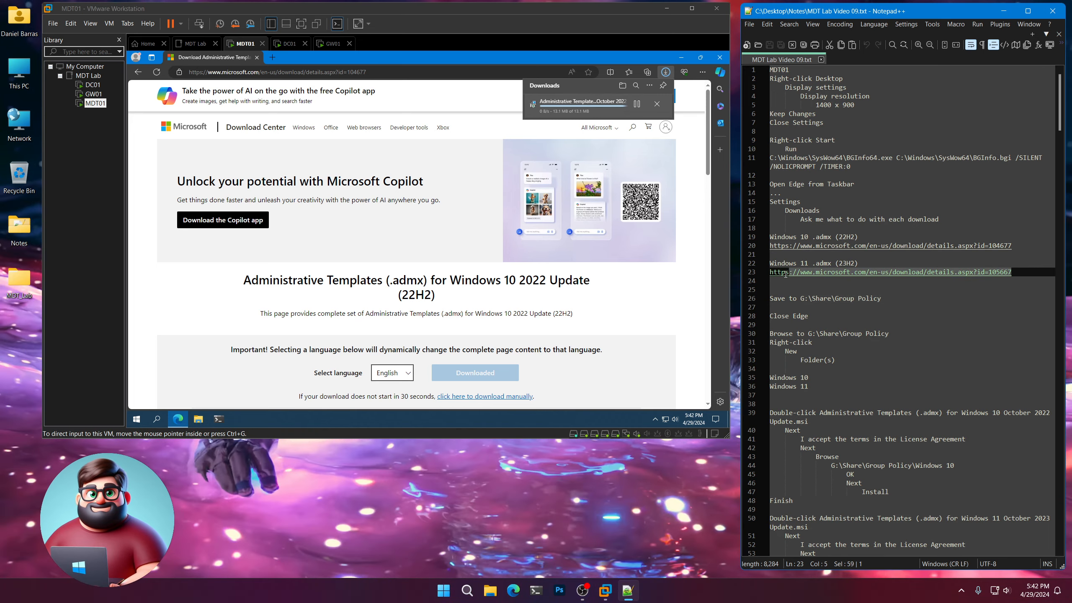
{"action": "right_click", "coordinate": [788, 272]}
{"action": "left_click", "coordinate": [802, 291]}
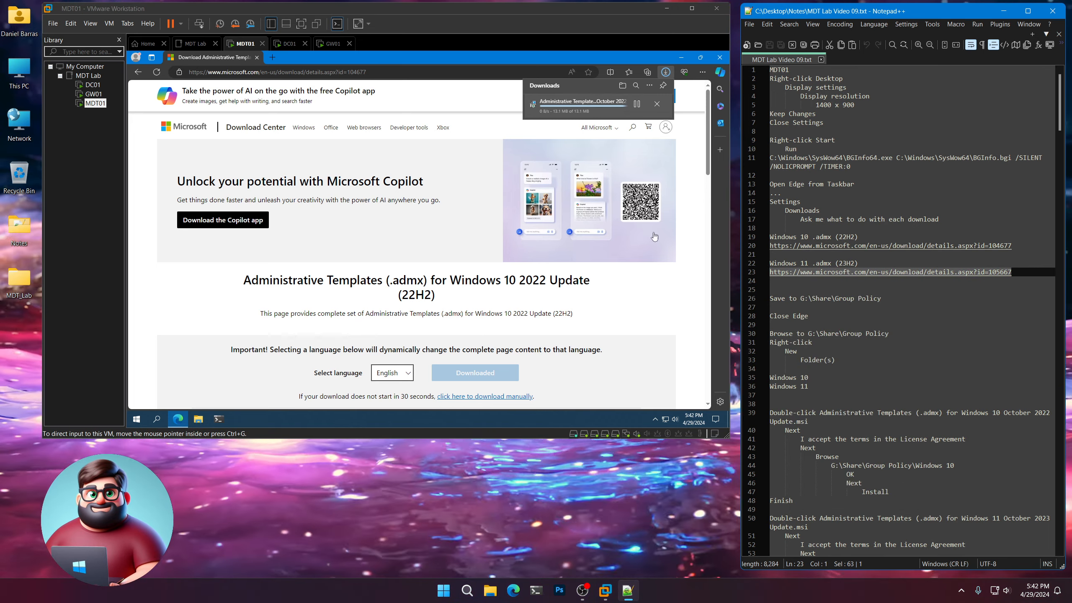
{"action": "left_click", "coordinate": [392, 72]}
{"action": "key", "text": "ctrl+v"}
{"action": "key", "text": "Return"}
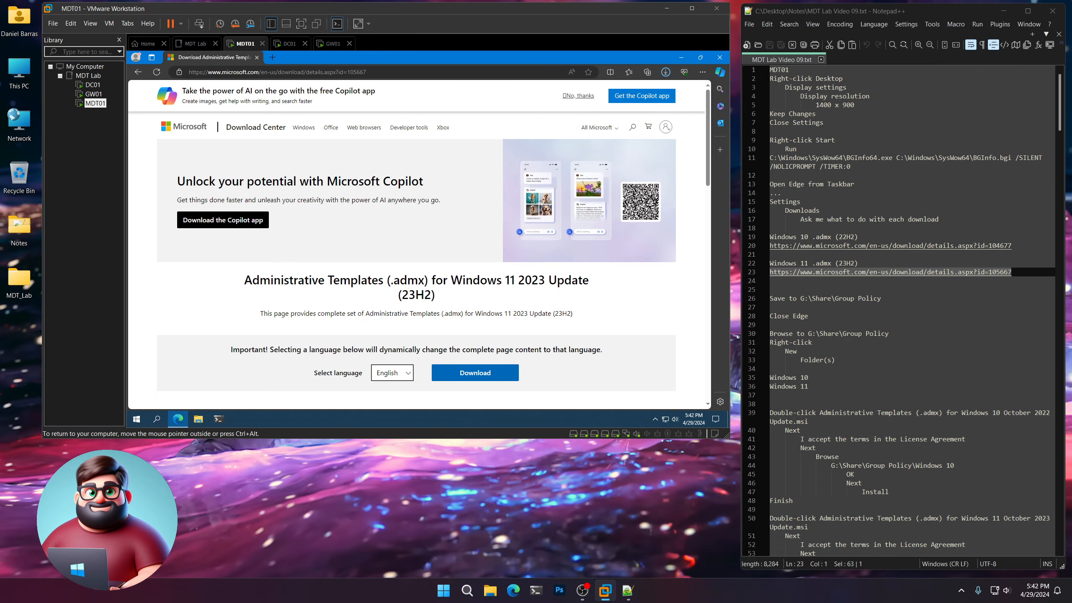
{"action": "left_click", "coordinate": [483, 372]}
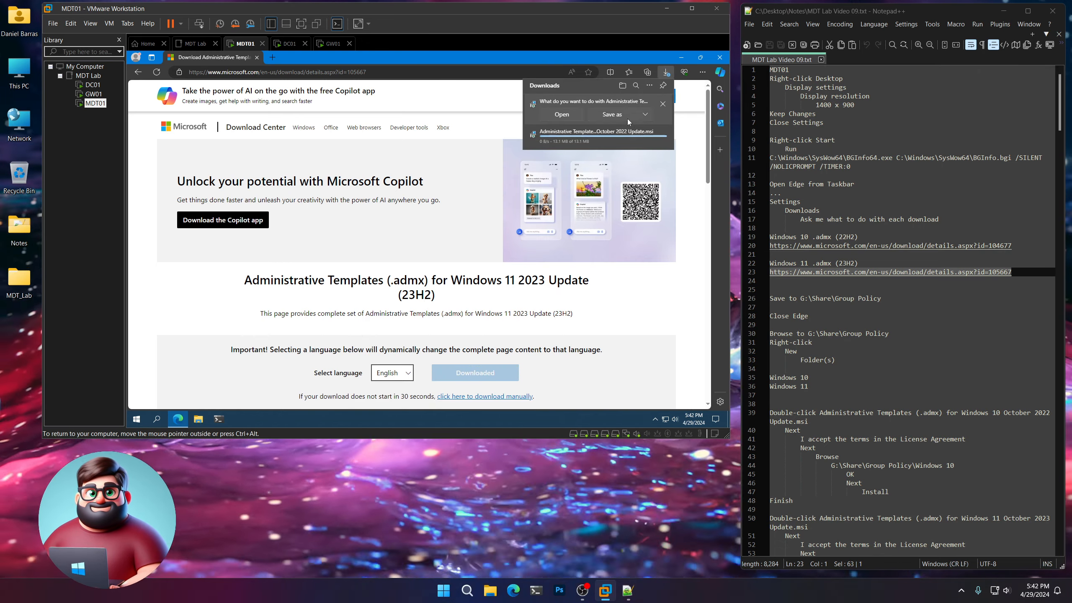
Save the Windows 11 October 2023 Update templates installer to G:\Share\Group Policy.
{"action": "left_click", "coordinate": [613, 114]}
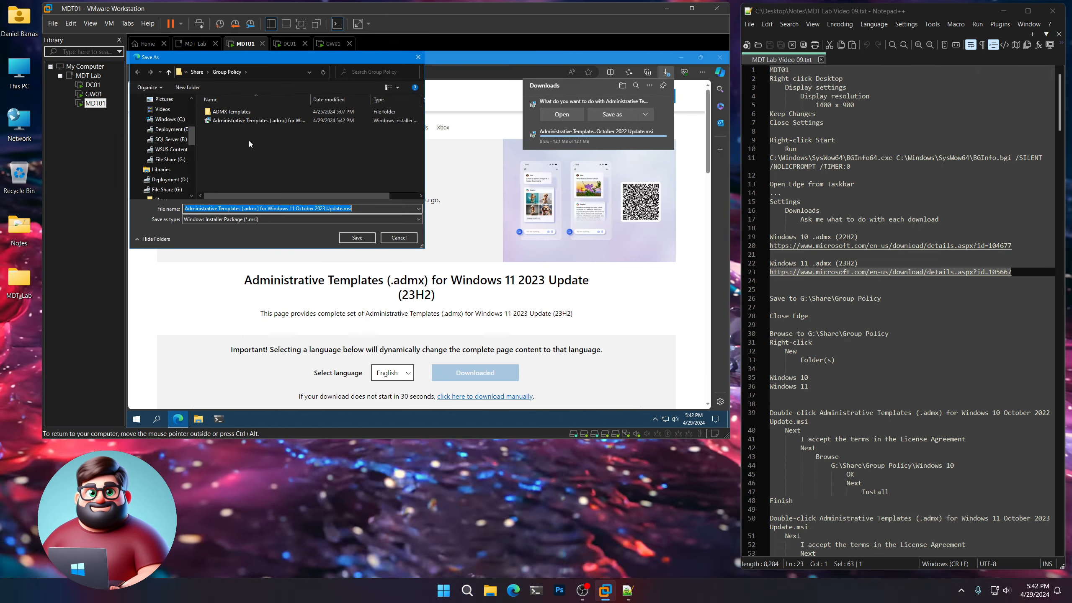
{"action": "left_click", "coordinate": [357, 238]}
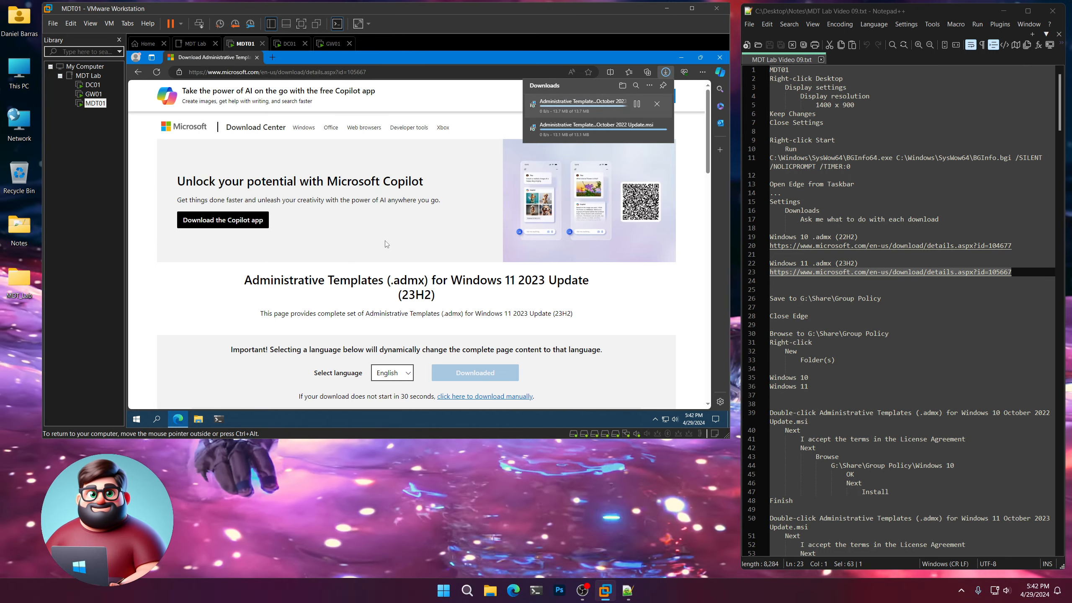
Open G:\Share\Group Policy in File Explorer on MDT01 using the path from the notes, and close Edge.
{"action": "scroll", "coordinate": [904, 258], "scroll_direction": "down", "scroll_amount": 4}
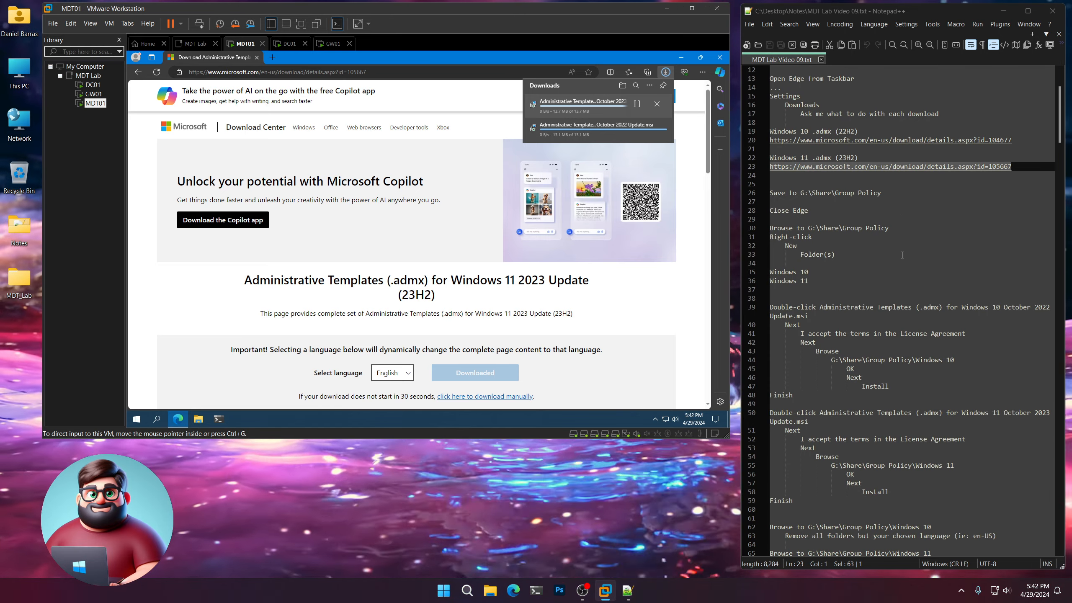
{"action": "left_click_drag", "start_coordinate": [892, 228], "coordinate": [865, 229]}
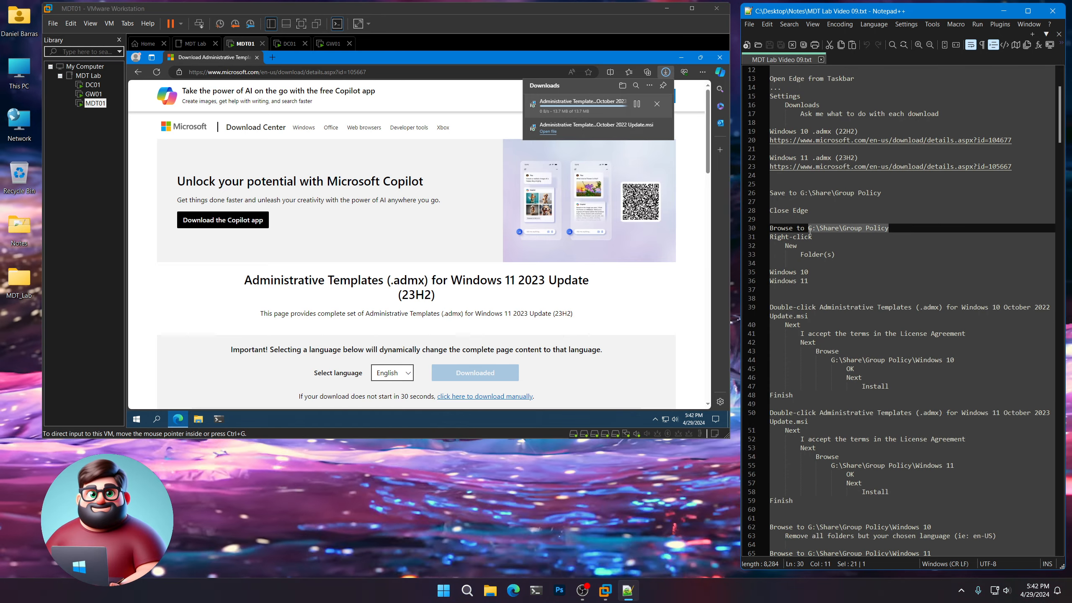
{"action": "right_click", "coordinate": [819, 231]}
{"action": "left_click", "coordinate": [865, 249]}
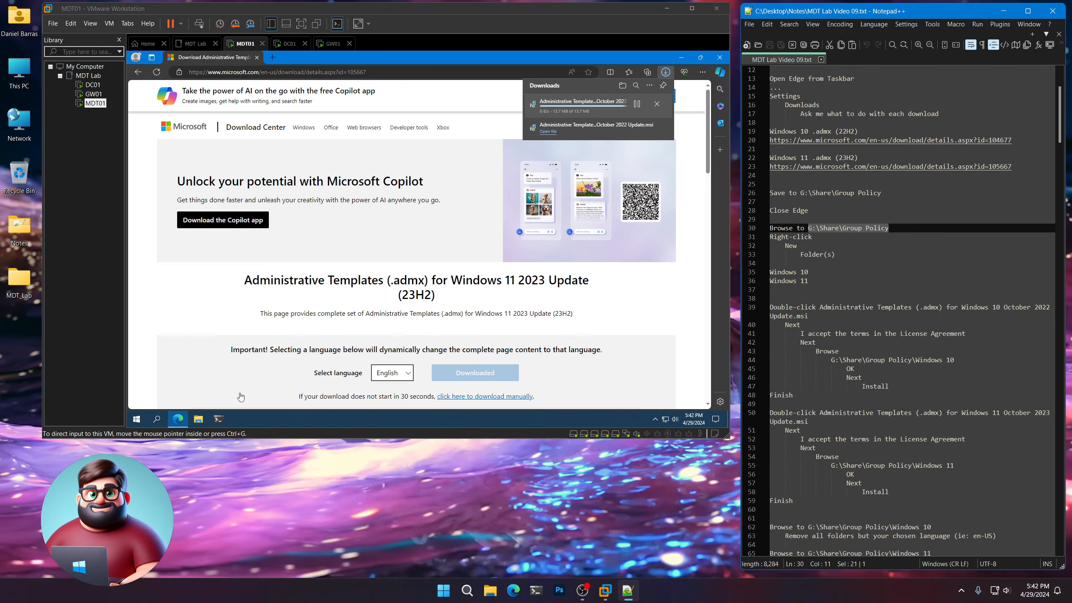
{"action": "left_click", "coordinate": [196, 423]}
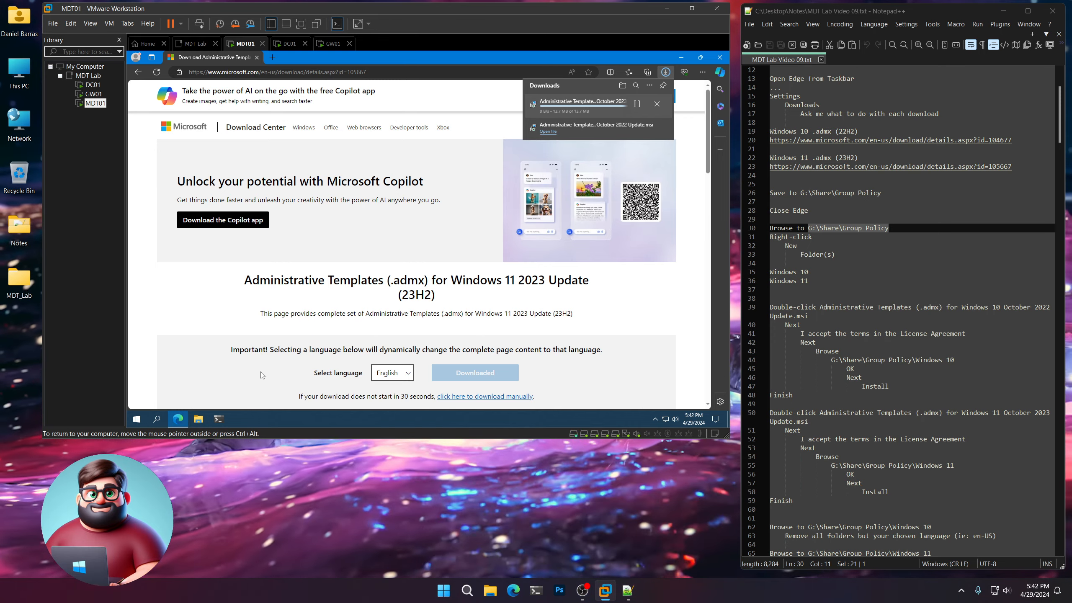
{"action": "left_click", "coordinate": [199, 419]}
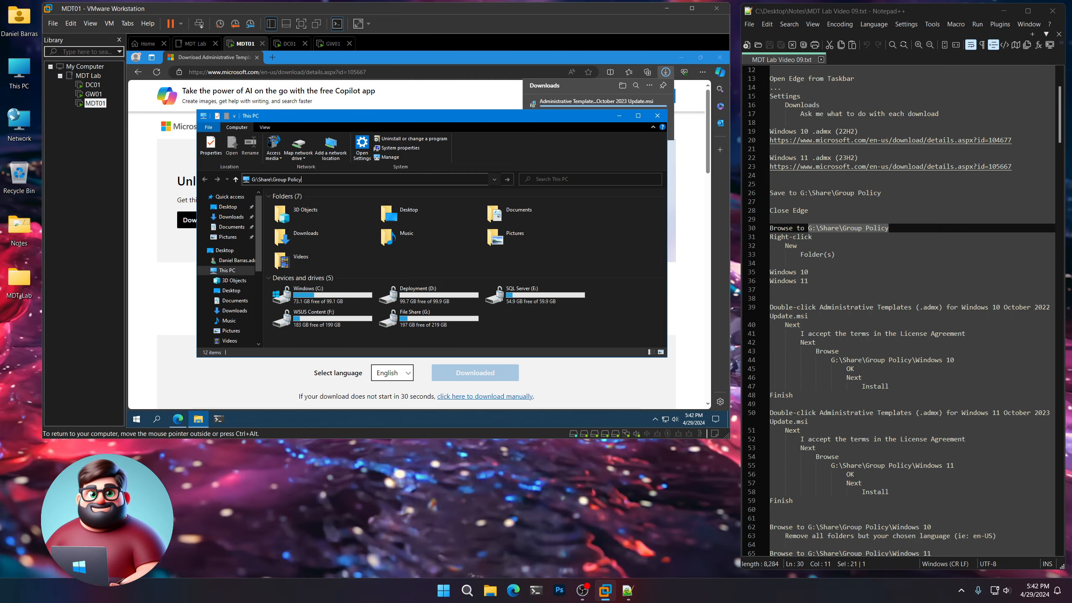
{"action": "key", "text": "Return"}
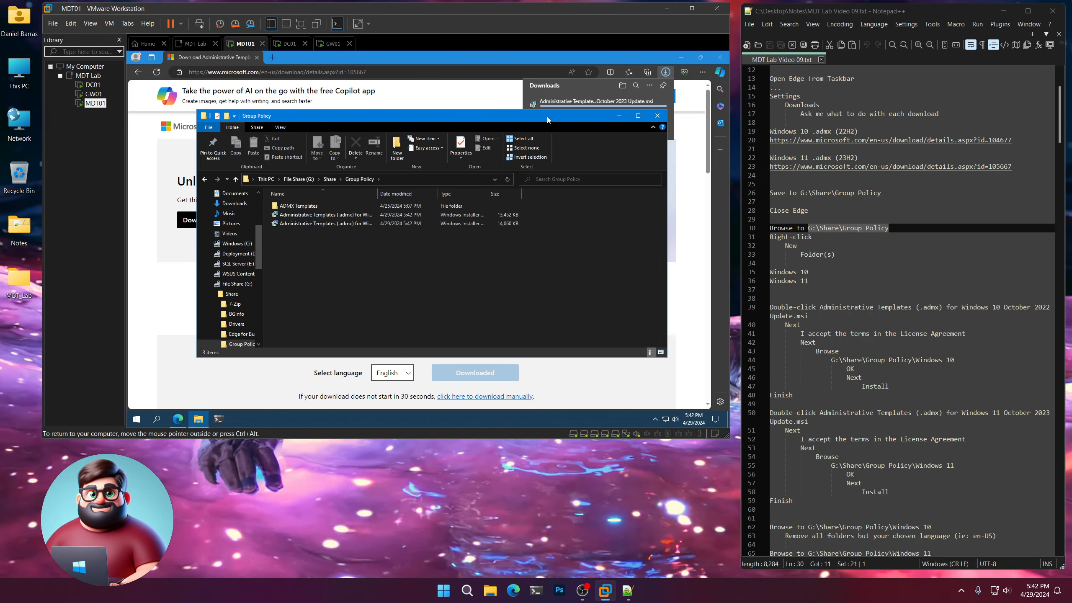
{"action": "left_click_drag", "start_coordinate": [547, 116], "coordinate": [508, 150]}
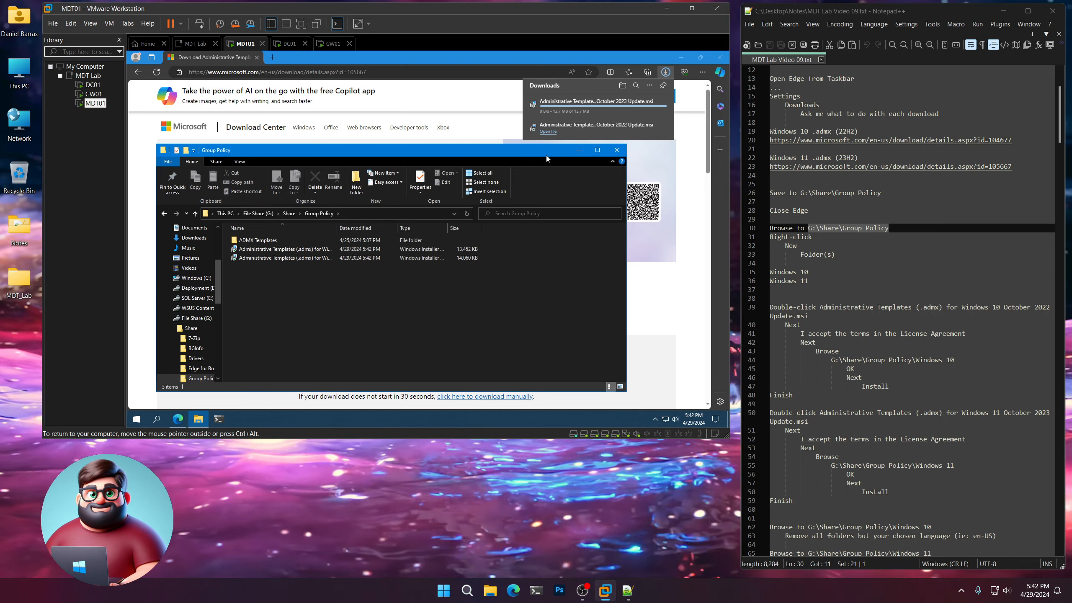
{"action": "left_click", "coordinate": [720, 57]}
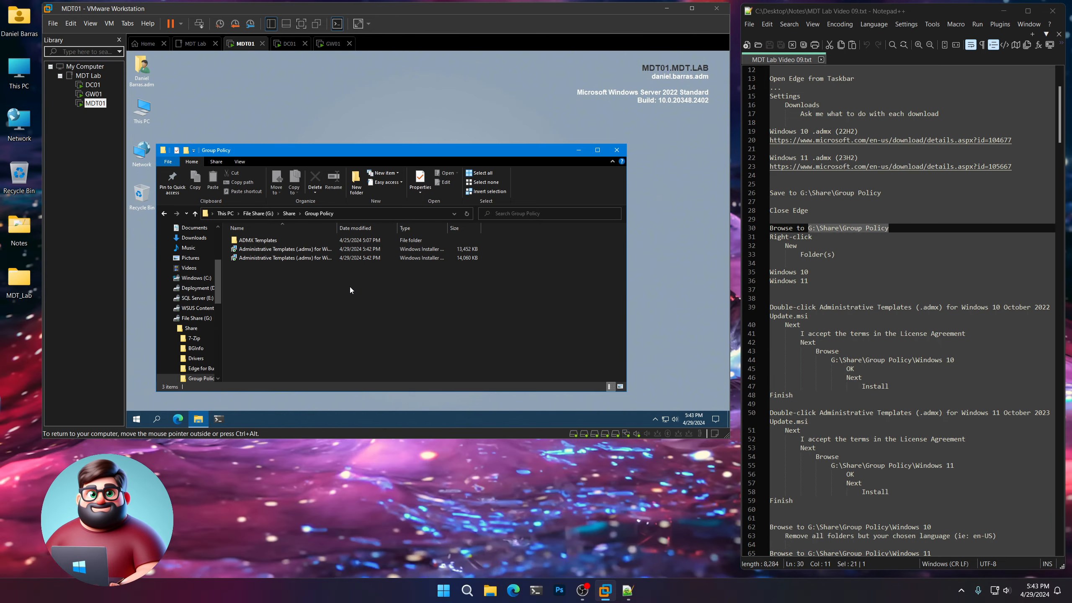
Create a folder named Windows 10 in G:\Share\Group Policy.
{"action": "right_click", "coordinate": [350, 288]}
{"action": "mouse_move", "coordinate": [370, 388]}
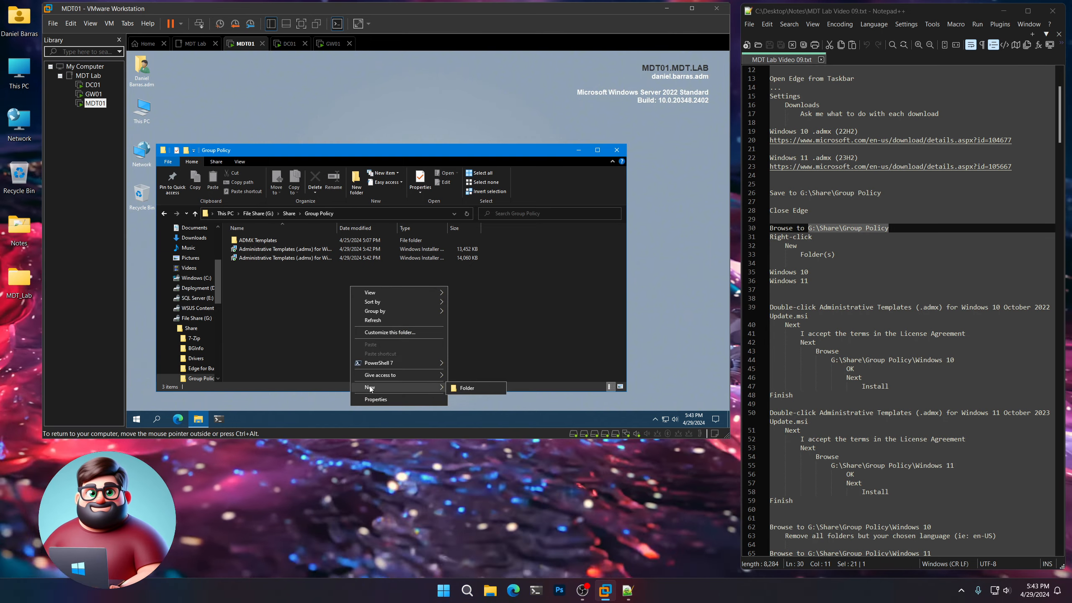
{"action": "left_click", "coordinate": [469, 390]}
{"action": "type", "text": "Wind"}
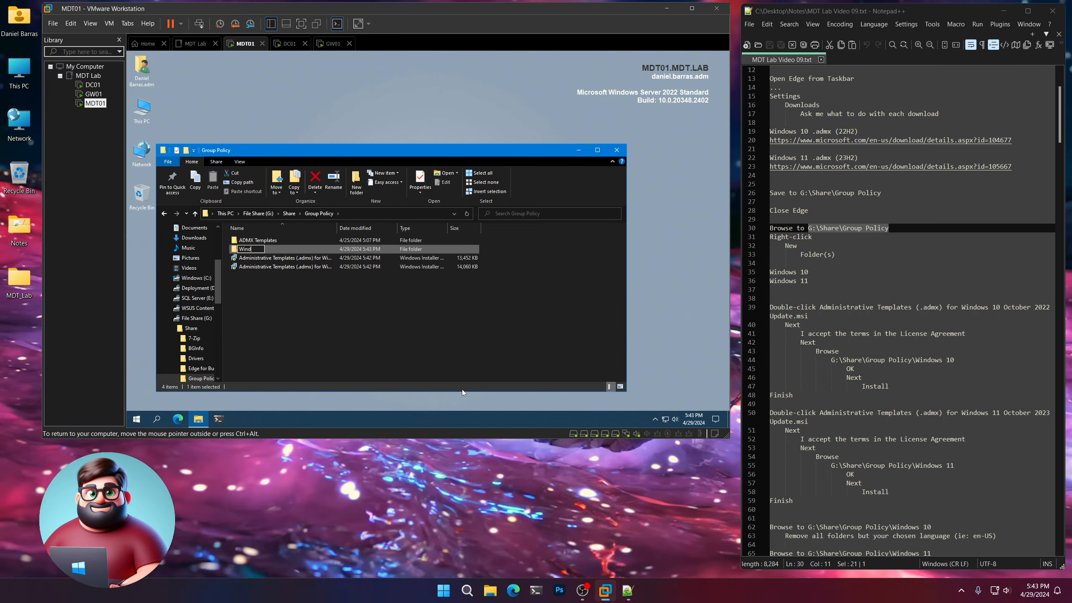
{"action": "type", "text": "ows 10"}
{"action": "key", "text": "Return"}
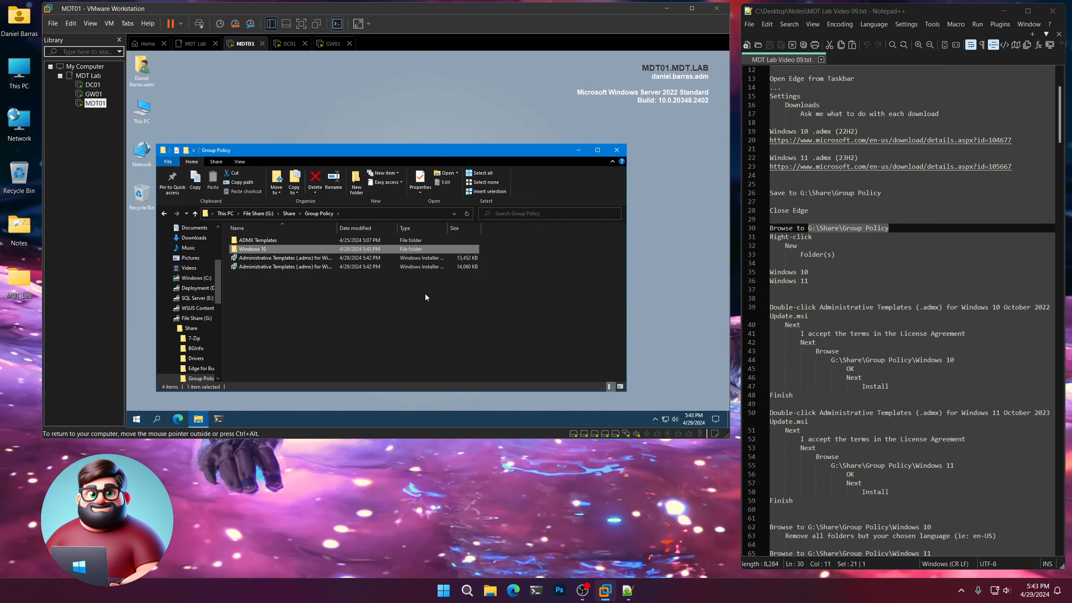
Create a folder named Windows 11 in G:\Share\Group Policy.
{"action": "right_click", "coordinate": [347, 325]}
{"action": "mouse_move", "coordinate": [397, 308]}
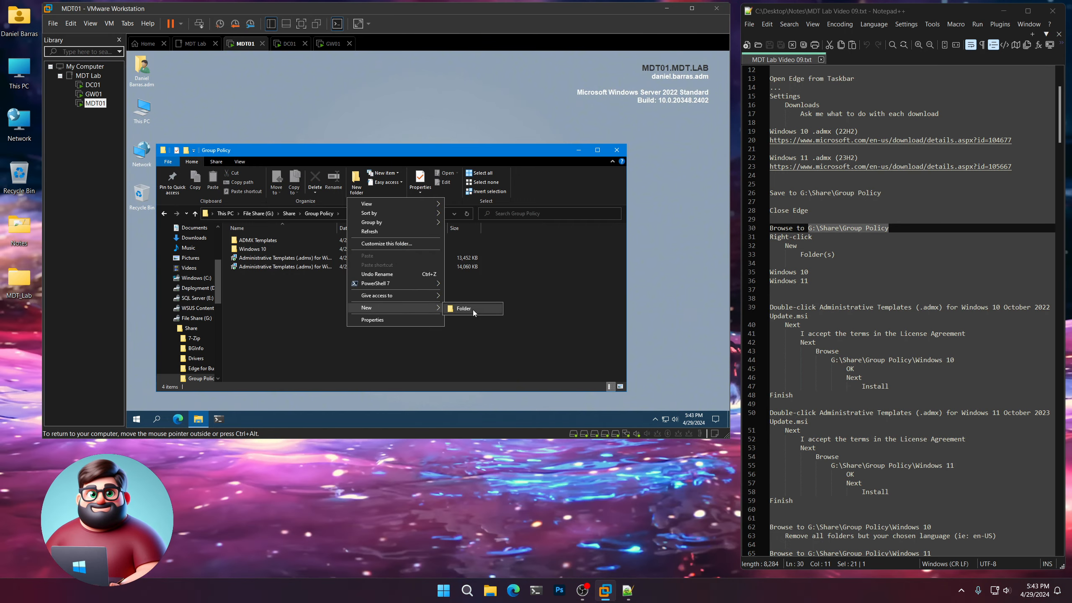
{"action": "left_click", "coordinate": [469, 309]}
{"action": "type", "text": "Windows 11"}
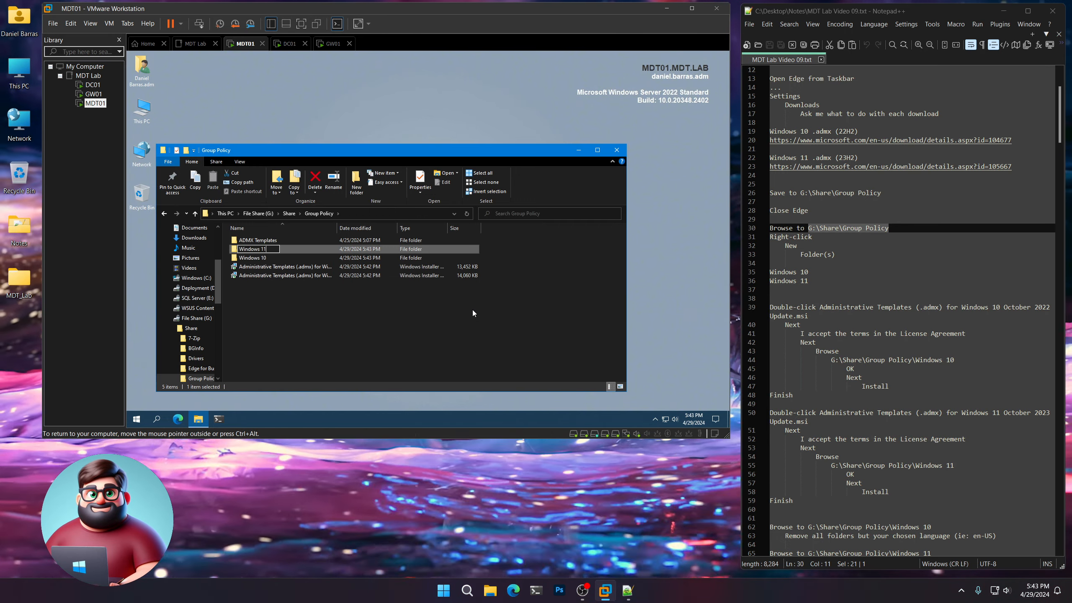
{"action": "key", "text": "Return"}
{"action": "left_click", "coordinate": [389, 328]}
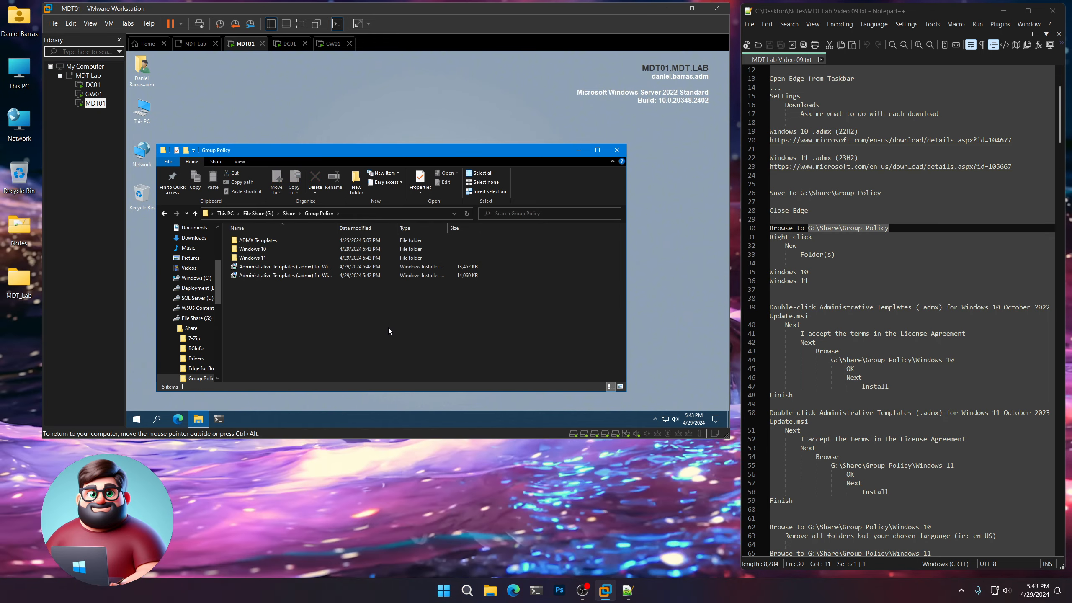
Start the Windows 10 October 2022 Update templates installer and accept its License Agreement.
{"action": "double_click", "coordinate": [339, 228]}
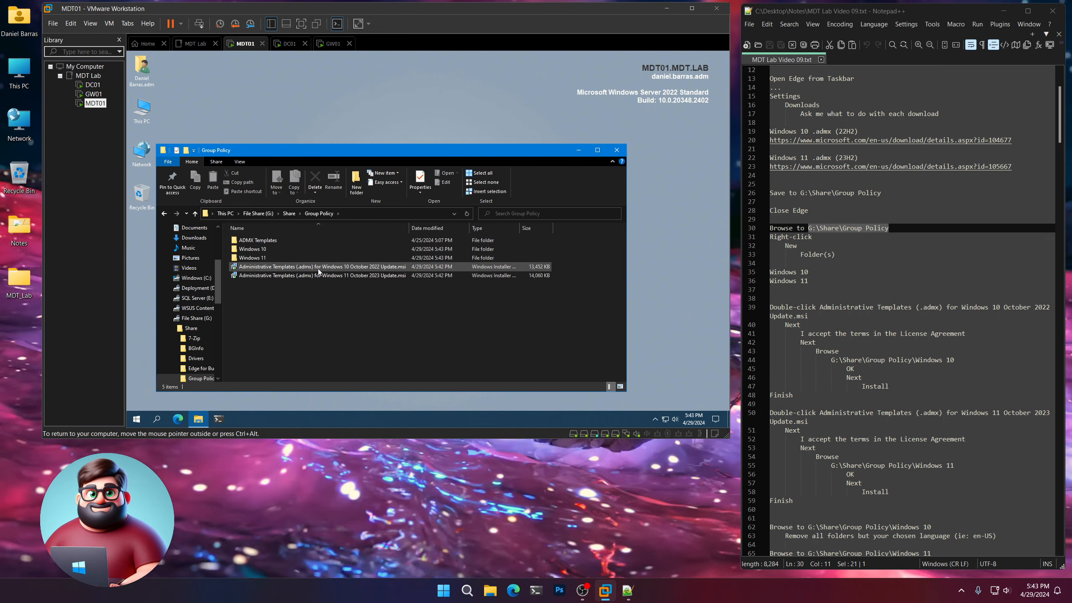
{"action": "double_click", "coordinate": [321, 266]}
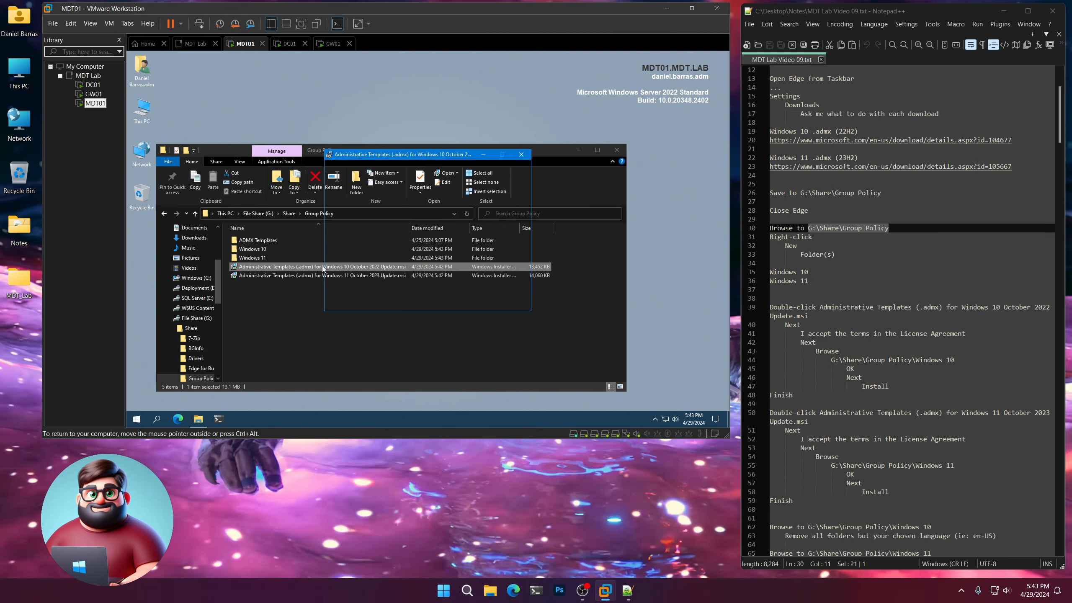
{"action": "left_click", "coordinate": [471, 300]}
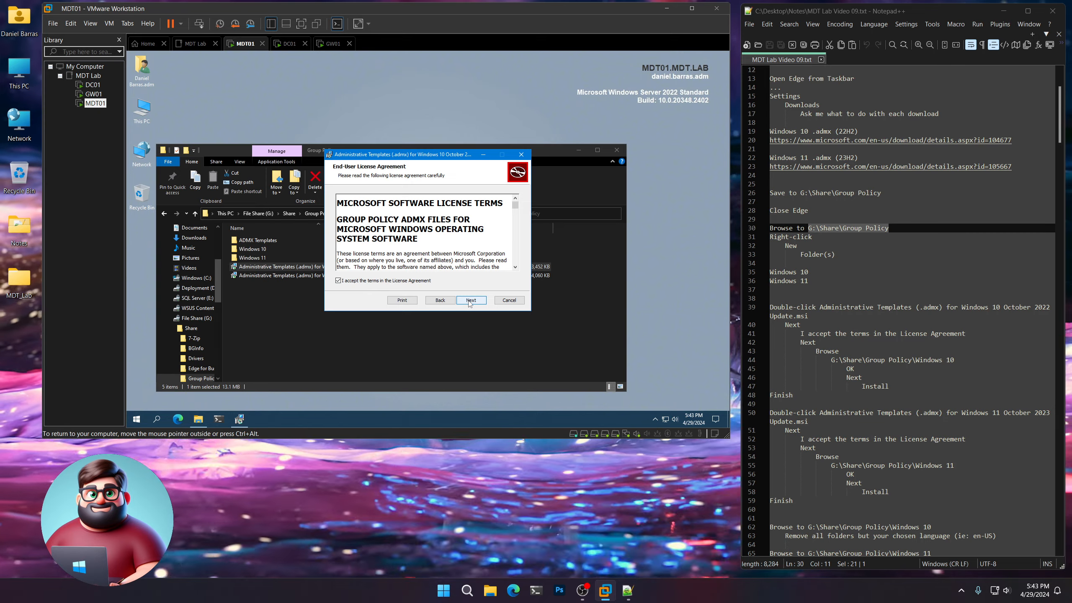
{"action": "left_click", "coordinate": [470, 300]}
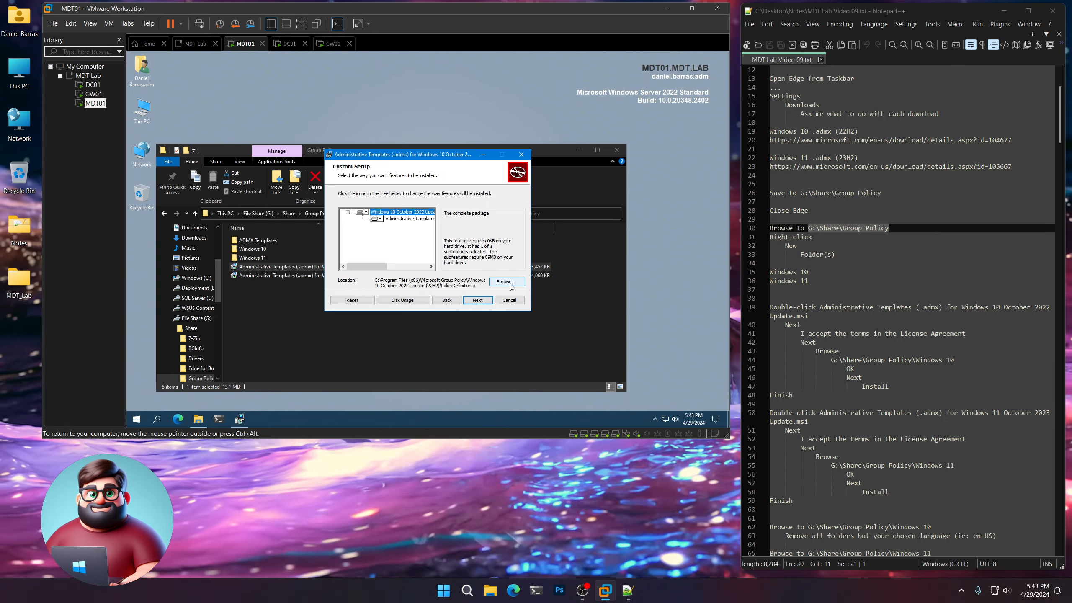
Set the Windows 10 templates' destination folder to G:\Share\Group Policy\Windows 10, copying the path from the notes.
{"action": "left_click", "coordinate": [511, 284]}
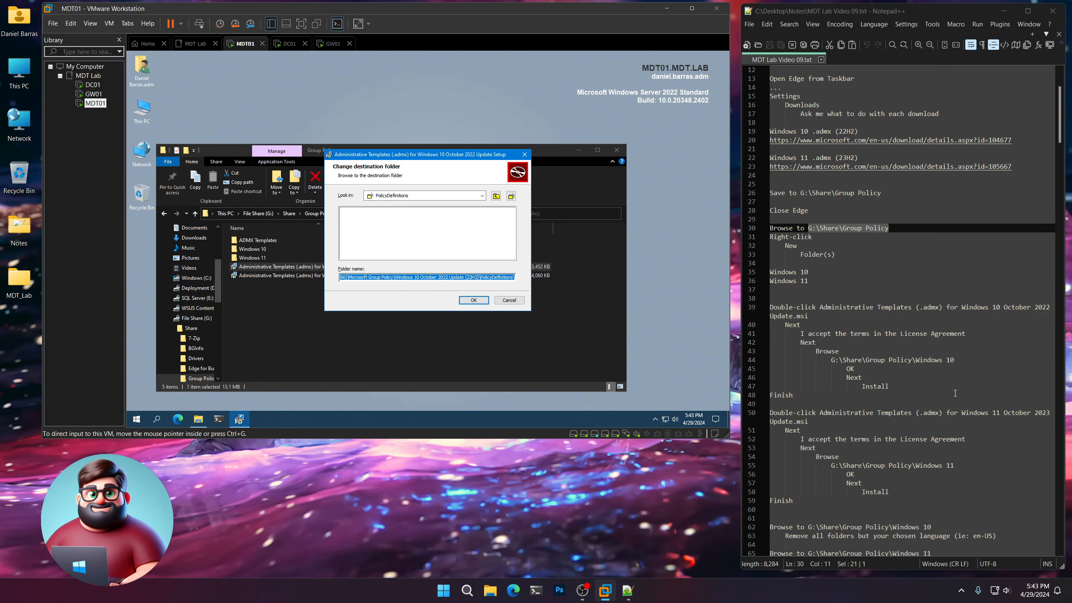
{"action": "left_click_drag", "start_coordinate": [955, 360], "coordinate": [882, 357]}
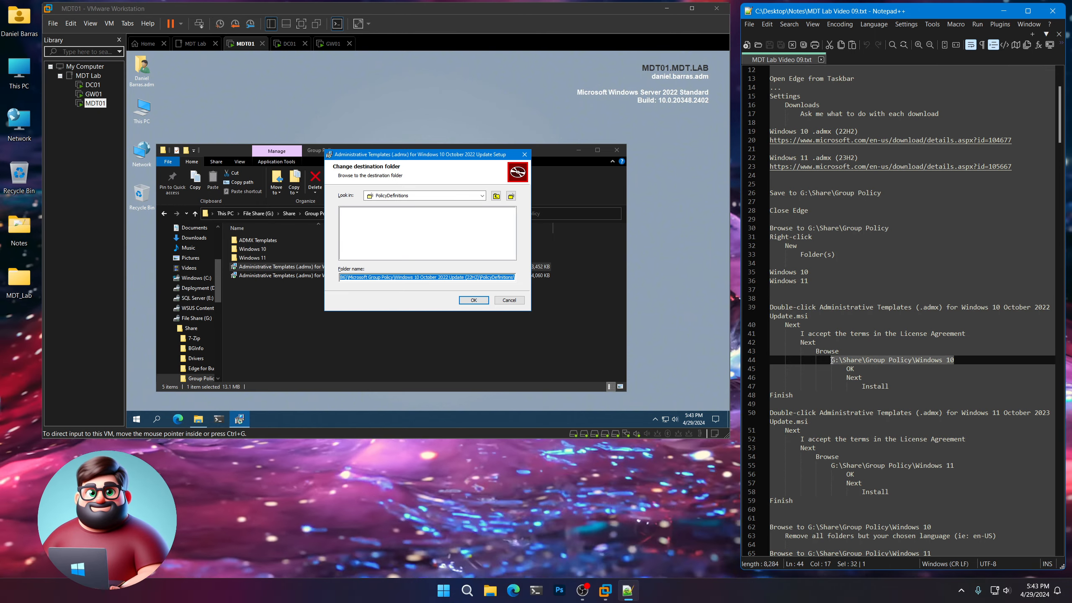
{"action": "right_click", "coordinate": [853, 361]}
{"action": "left_click", "coordinate": [892, 140]}
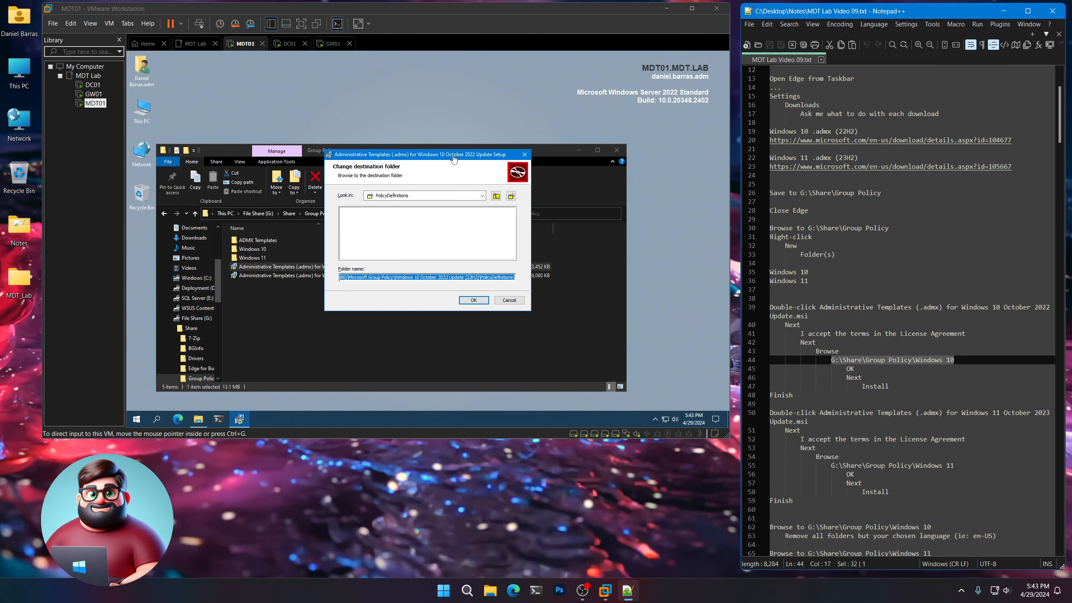
{"action": "left_click", "coordinate": [439, 156]}
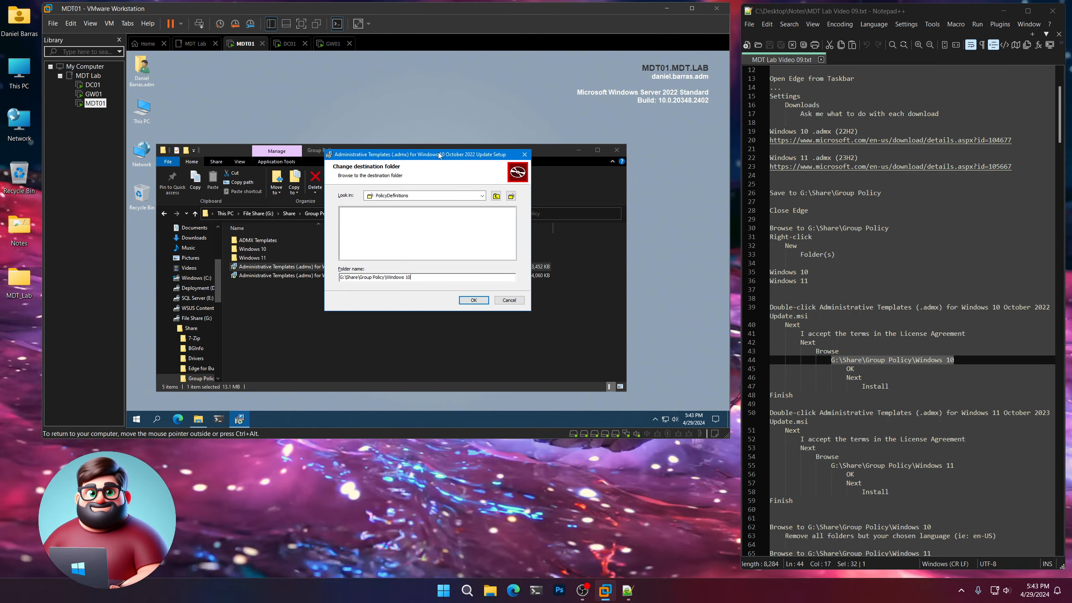
{"action": "left_click", "coordinate": [472, 302]}
Install the Windows 10 Administrative Templates and finish the setup wizard.
{"action": "left_click", "coordinate": [478, 302]}
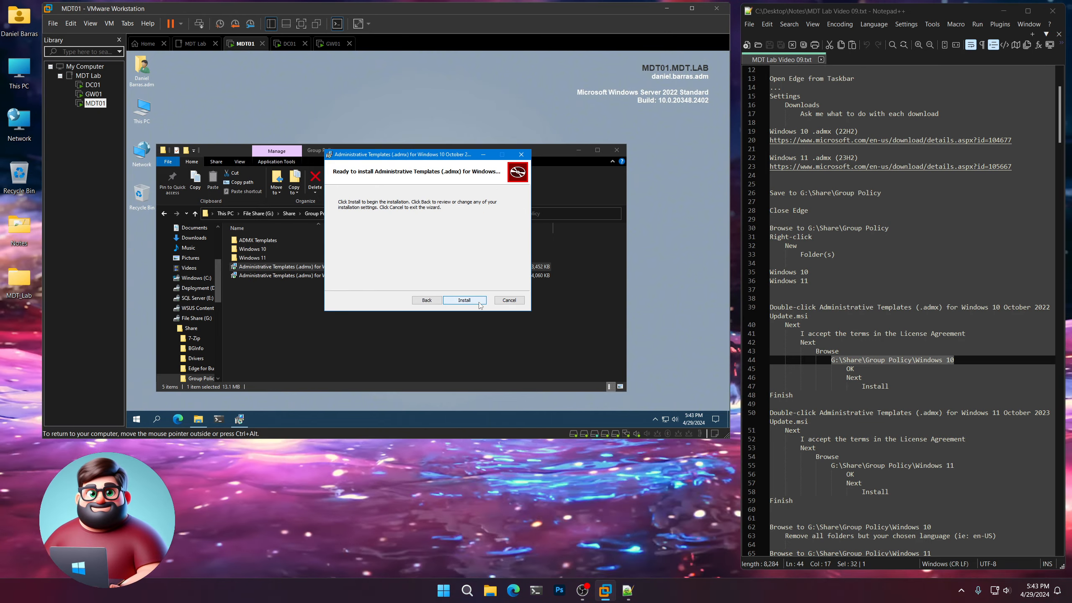
{"action": "left_click", "coordinate": [477, 299]}
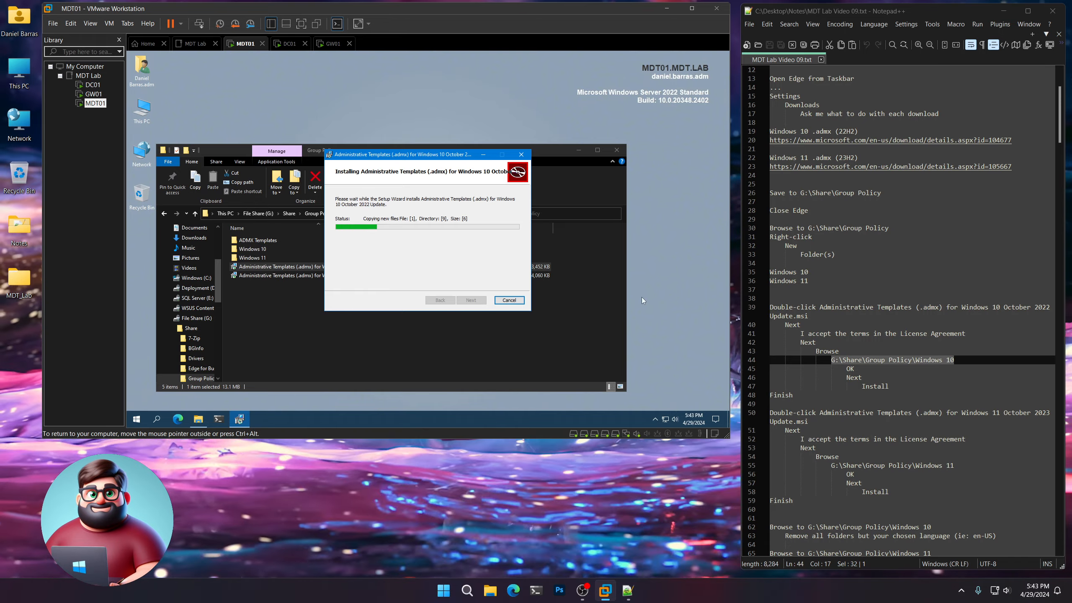
{"action": "scroll", "coordinate": [855, 331], "scroll_direction": "down", "scroll_amount": 4}
{"action": "scroll", "coordinate": [852, 331], "scroll_direction": "down", "scroll_amount": 1}
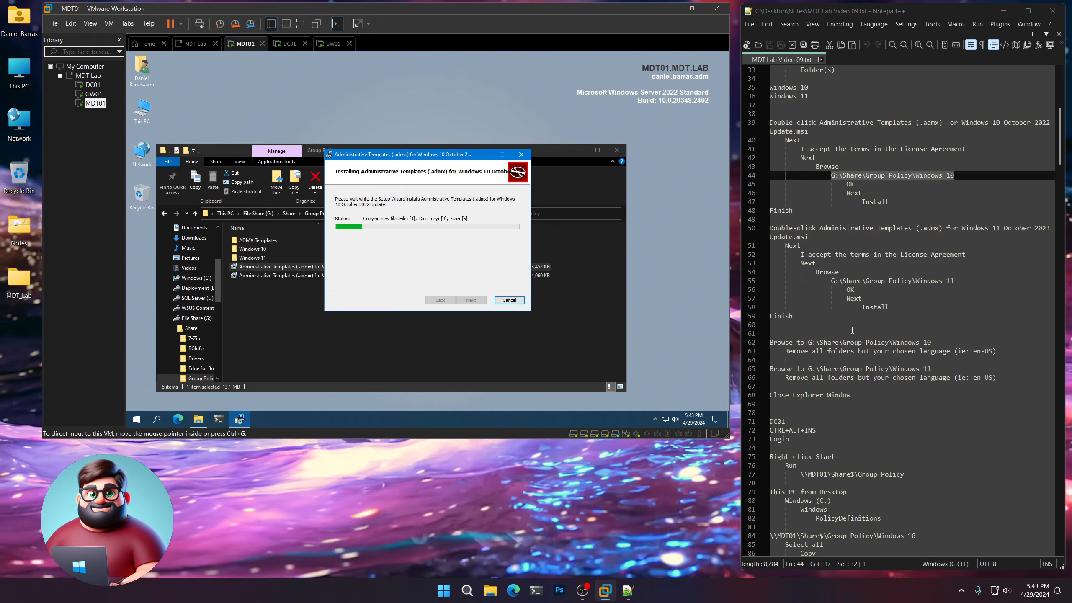
{"action": "left_click_drag", "start_coordinate": [796, 209], "coordinate": [748, 217]}
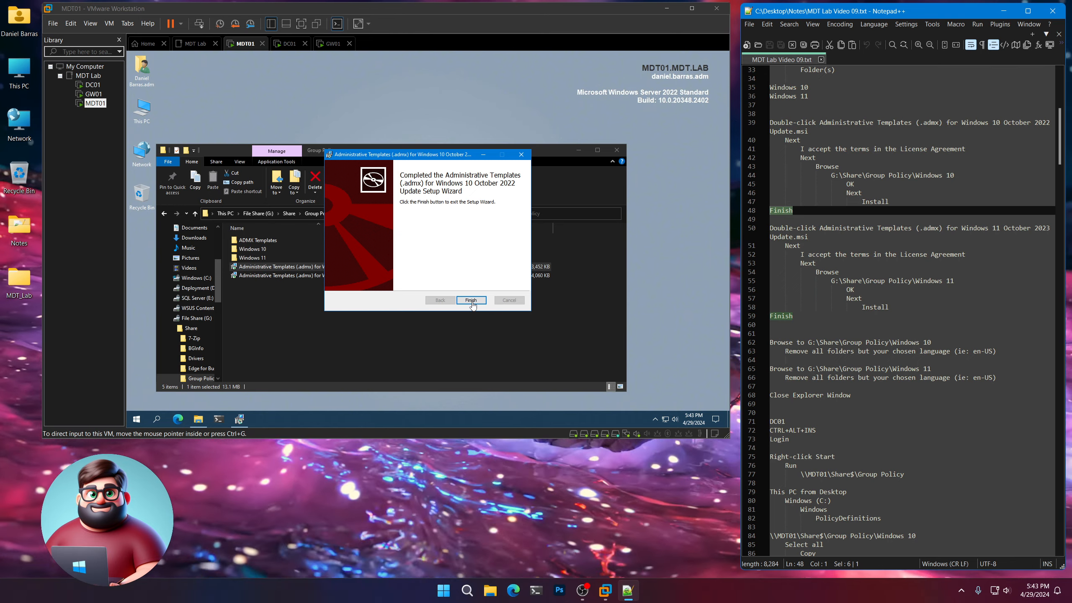
{"action": "left_click", "coordinate": [471, 300]}
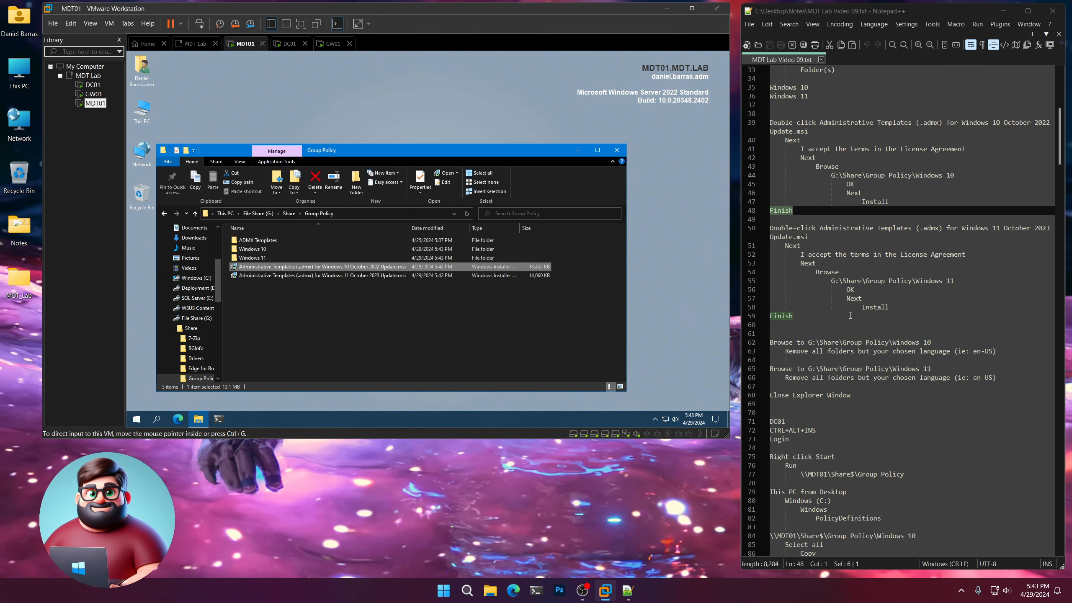
Start the Windows 11 October 2023 Update templates installer and accept its License Agreement.
{"action": "left_click_drag", "start_coordinate": [796, 316], "coordinate": [754, 236]}
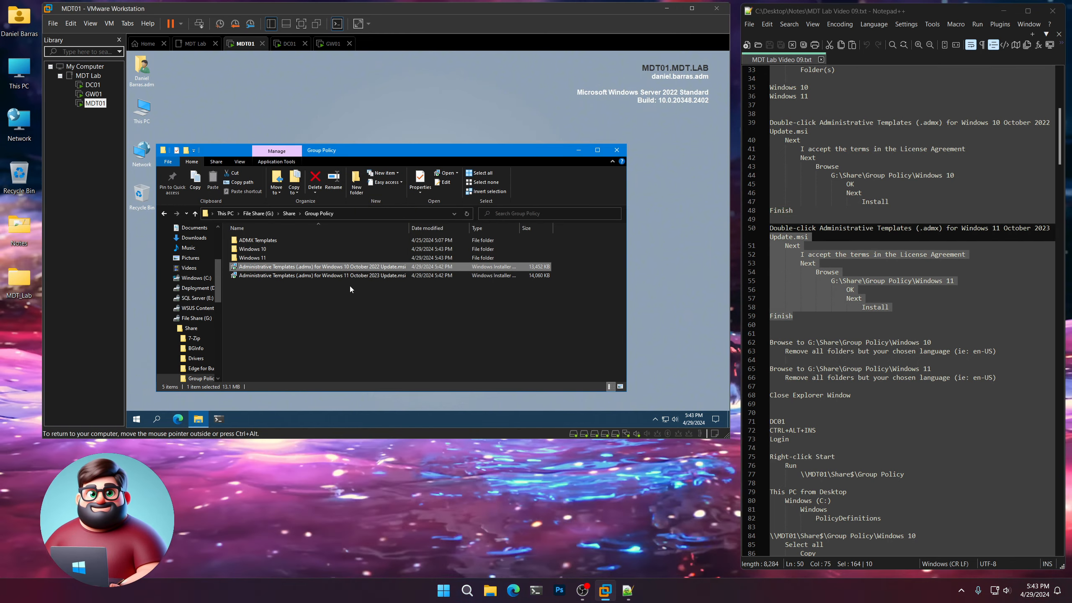
{"action": "double_click", "coordinate": [337, 275]}
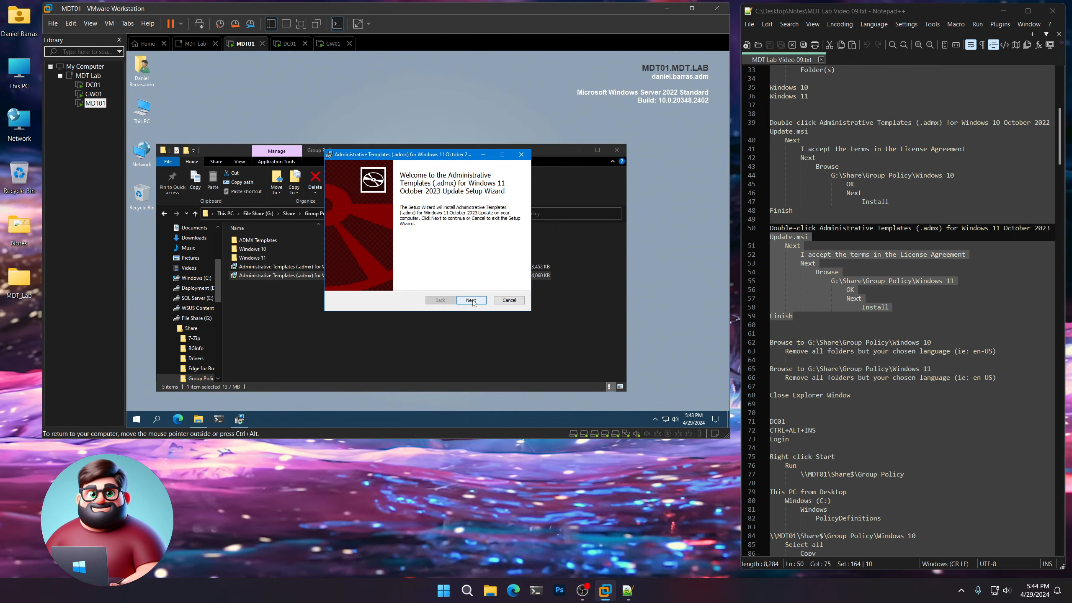
{"action": "left_click", "coordinate": [471, 300]}
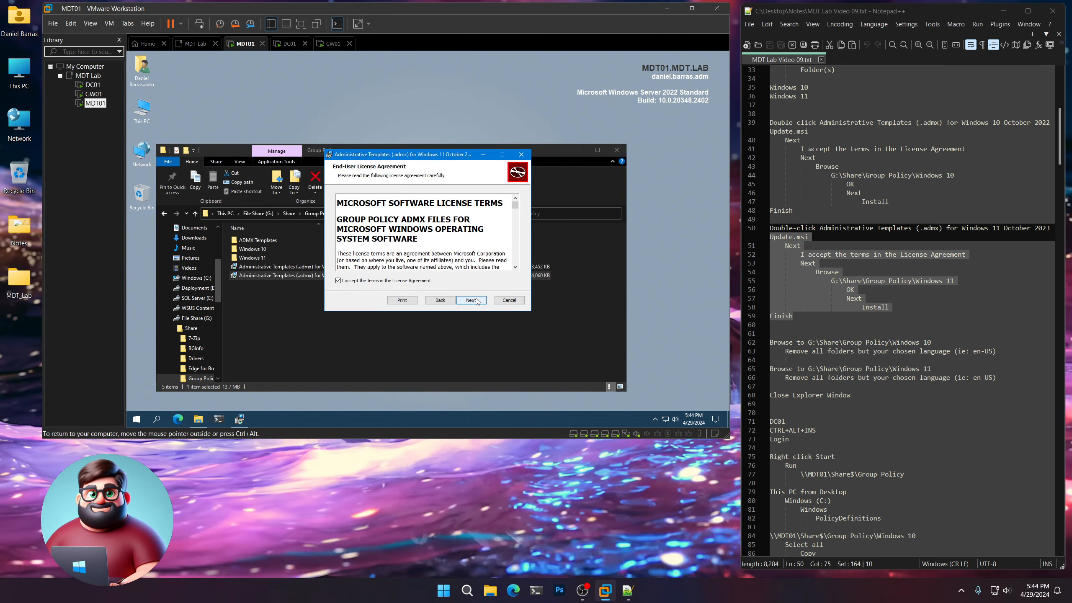
{"action": "left_click", "coordinate": [477, 300]}
Set the Windows 11 templates' destination folder to G:\Share\Group Policy\Windows 11, copying the path from the notes.
{"action": "left_click", "coordinate": [502, 283]}
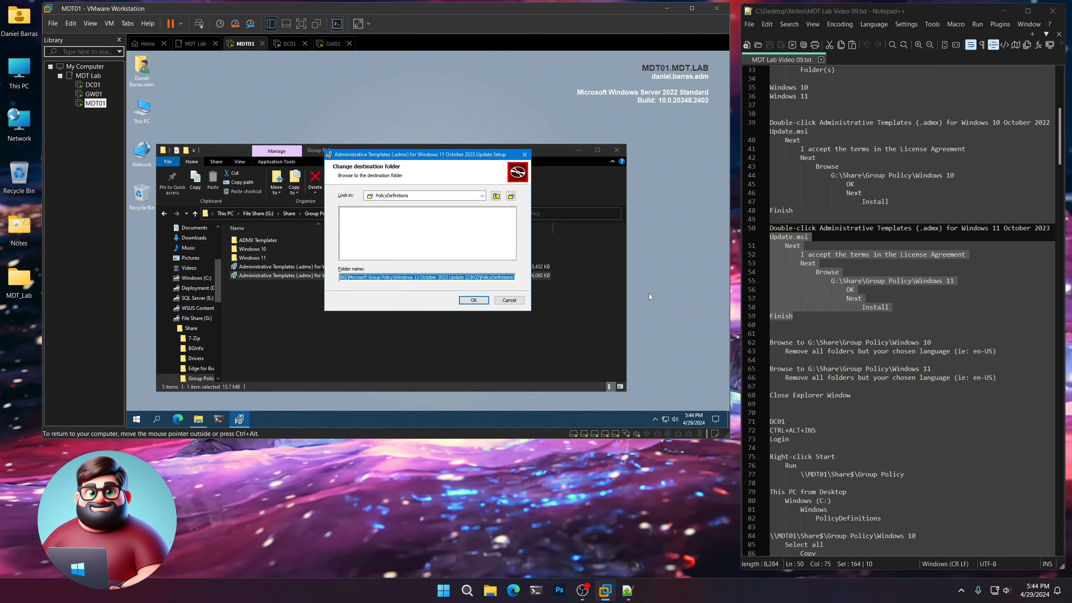
{"action": "left_click_drag", "start_coordinate": [962, 280], "coordinate": [902, 282]}
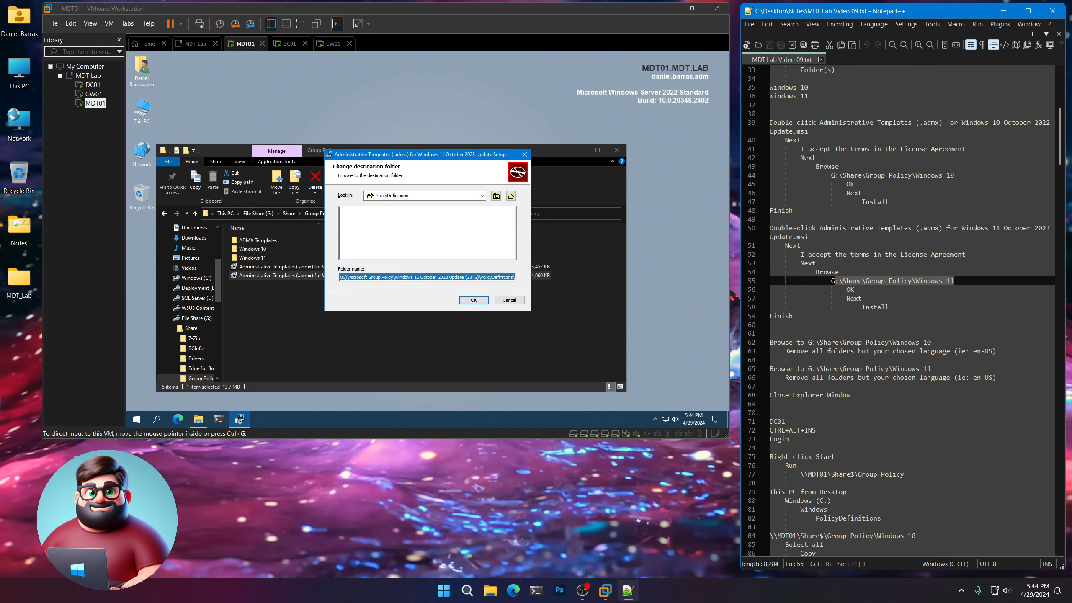
{"action": "right_click", "coordinate": [850, 283]}
{"action": "left_click", "coordinate": [872, 299]}
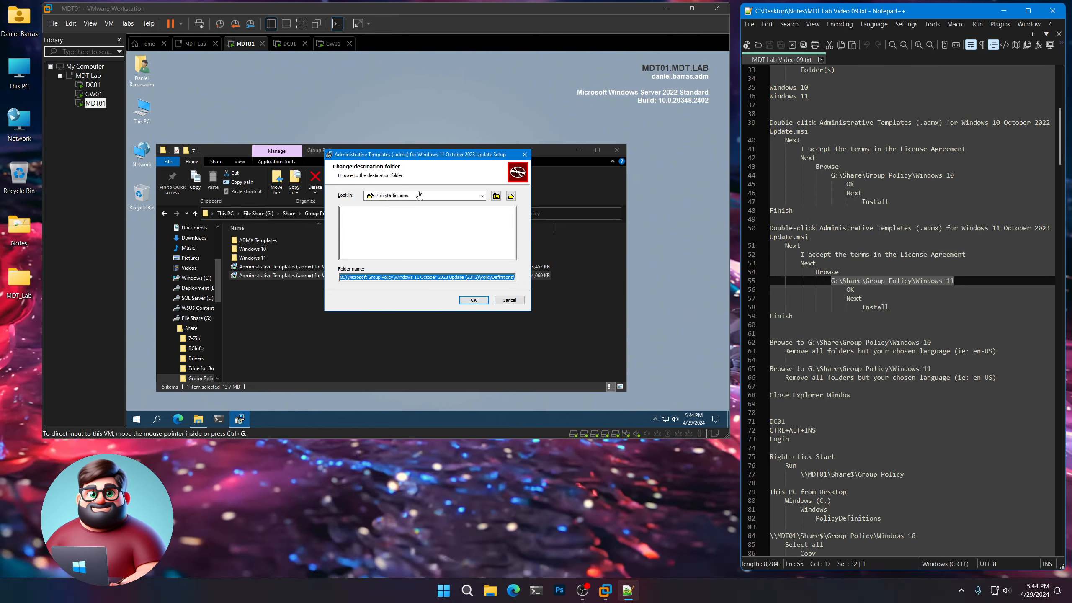
{"action": "left_click", "coordinate": [423, 157]}
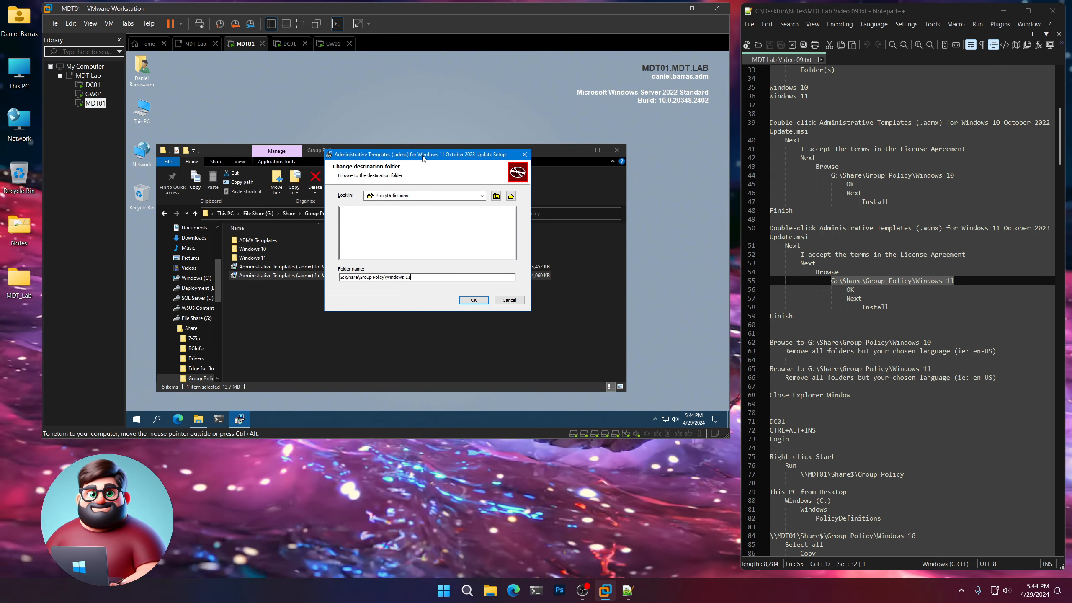
{"action": "left_click", "coordinate": [474, 300]}
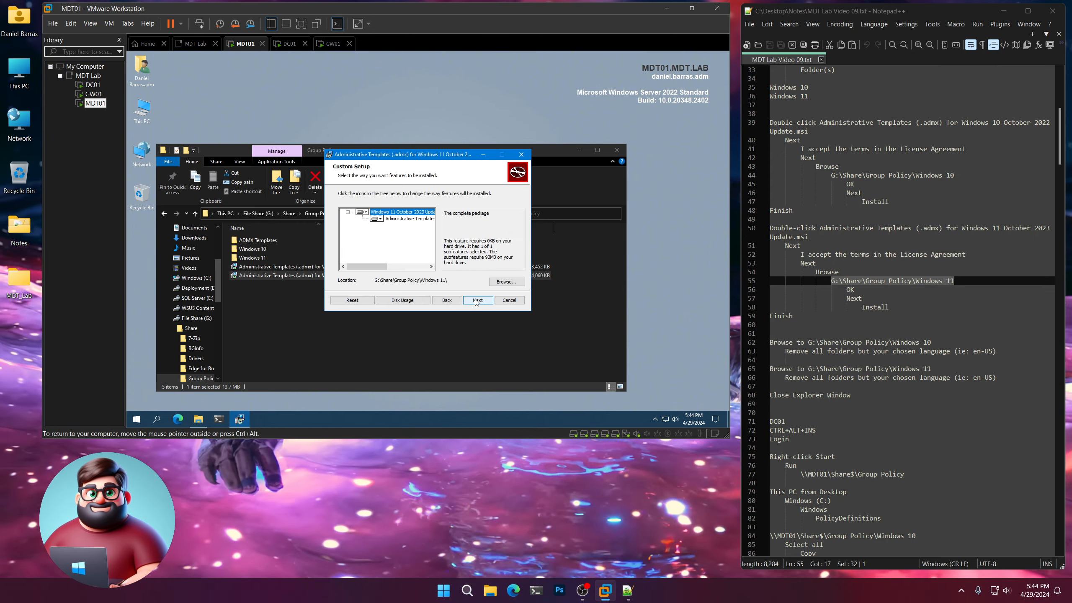
Install the Windows 11 Administrative Templates and finish the setup wizard.
{"action": "left_click", "coordinate": [477, 300]}
{"action": "left_click", "coordinate": [474, 299]}
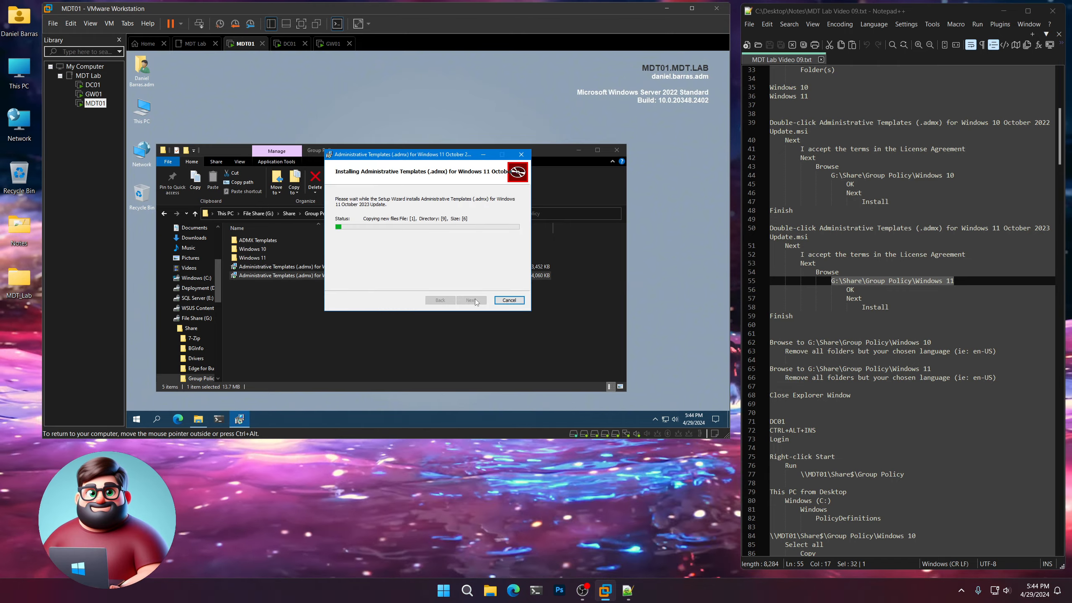
{"action": "left_click_drag", "start_coordinate": [794, 316], "coordinate": [751, 316]}
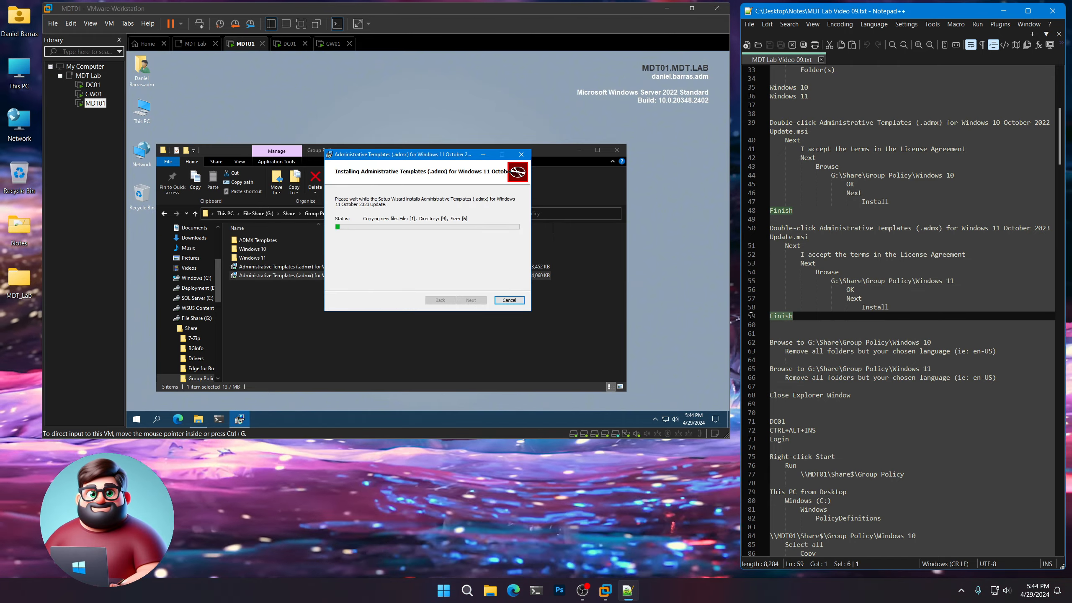
{"action": "scroll", "coordinate": [830, 327], "scroll_direction": "down", "scroll_amount": 6}
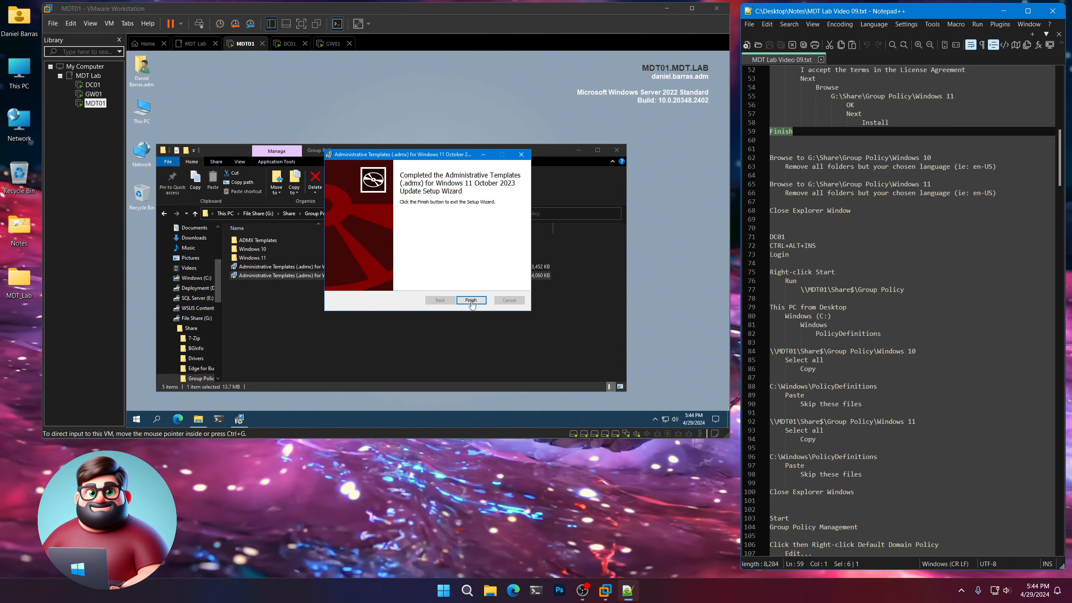
{"action": "left_click", "coordinate": [470, 300]}
Highlight the Windows 10 language cleanup instructions in the notes and open the Windows 10 folder in Group Policy.
{"action": "left_click", "coordinate": [240, 323]}
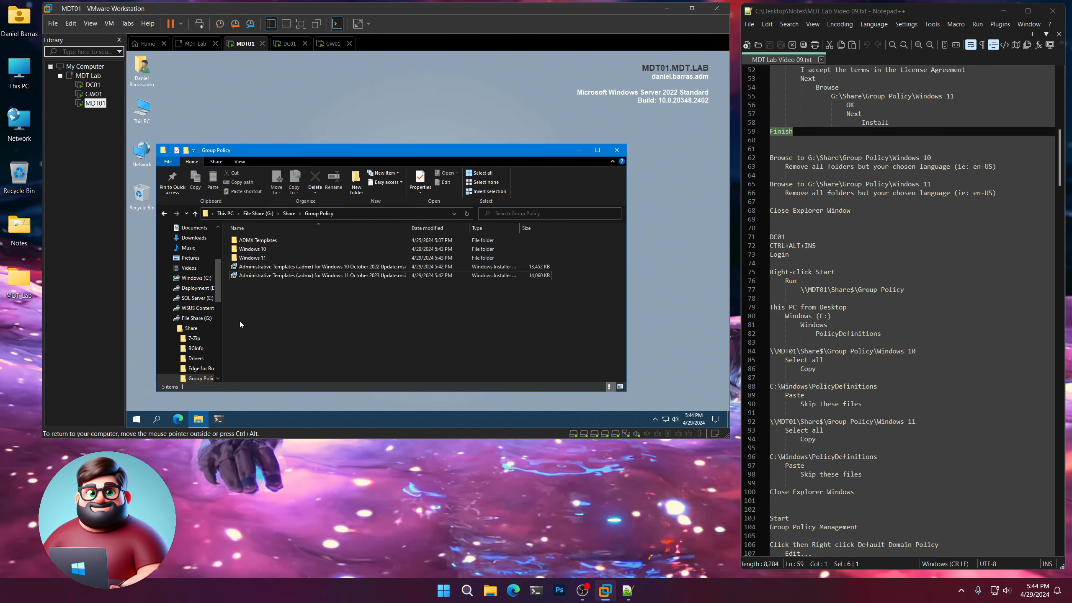
{"action": "left_click_drag", "start_coordinate": [1004, 165], "coordinate": [759, 157]}
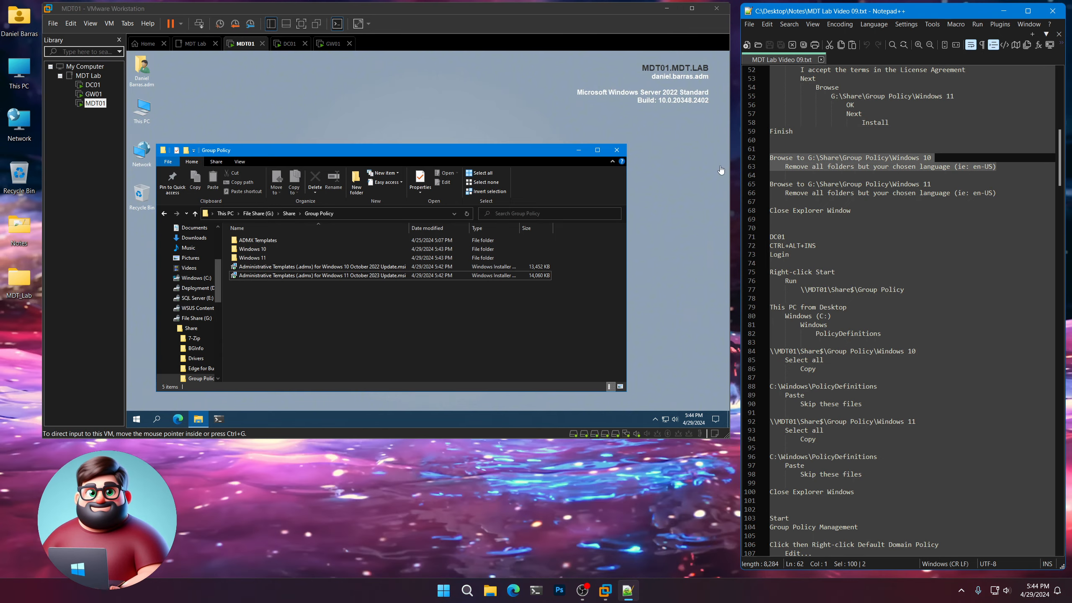
{"action": "double_click", "coordinate": [249, 249]}
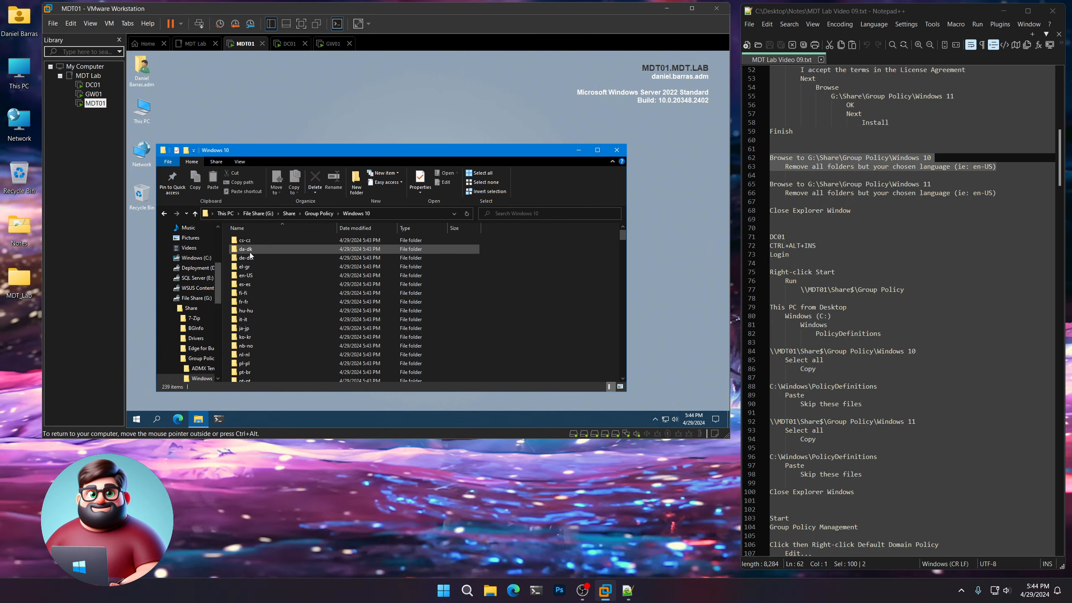
{"action": "left_click", "coordinate": [247, 244]}
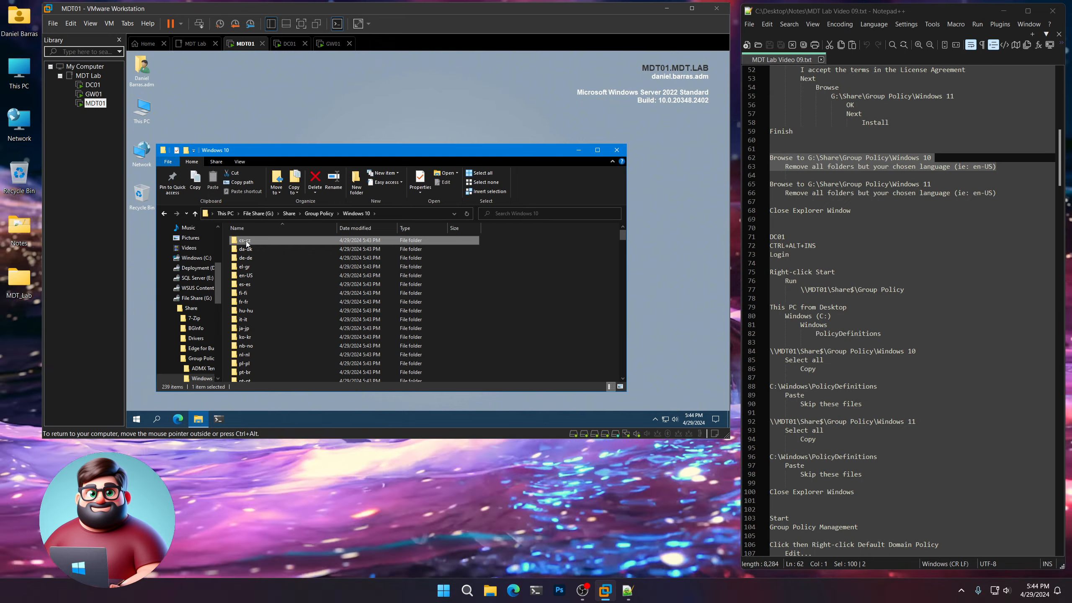
{"action": "scroll", "coordinate": [258, 309], "scroll_direction": "down", "scroll_amount": 4}
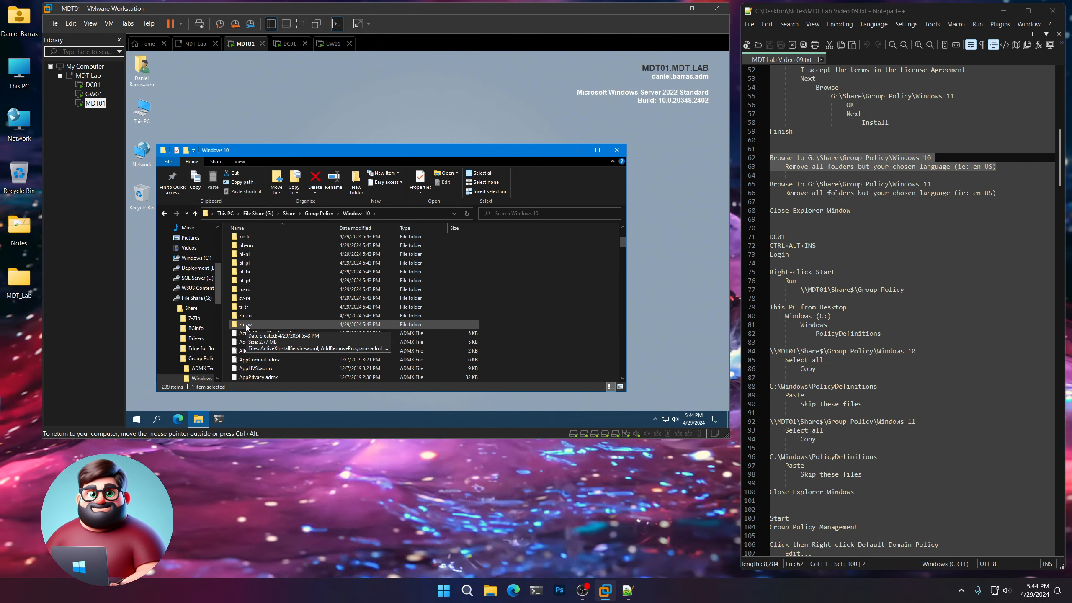
{"action": "left_click", "coordinate": [247, 324], "text": "shift"}
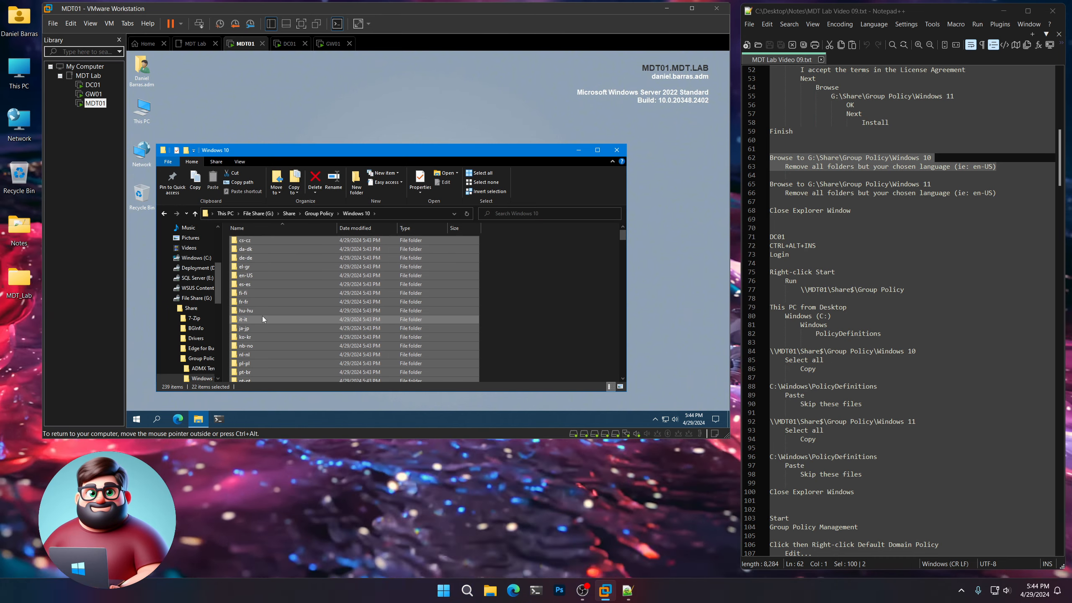
{"action": "scroll", "coordinate": [262, 316], "scroll_direction": "up", "scroll_amount": 4}
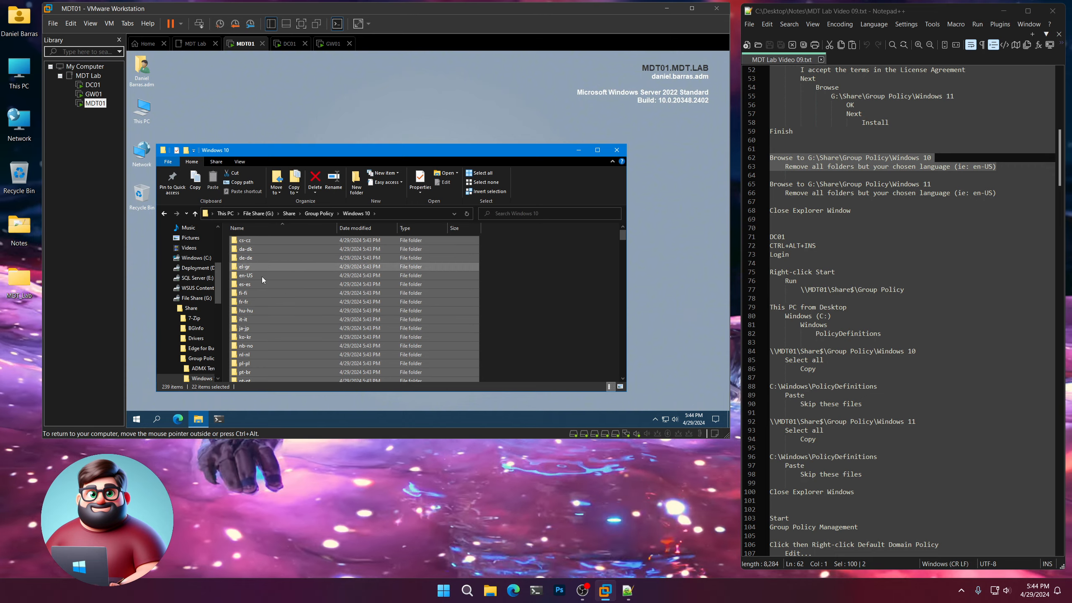
{"action": "scroll", "coordinate": [273, 354], "scroll_direction": "down", "scroll_amount": 4}
{"action": "scroll", "coordinate": [273, 353], "scroll_direction": "up", "scroll_amount": 4}
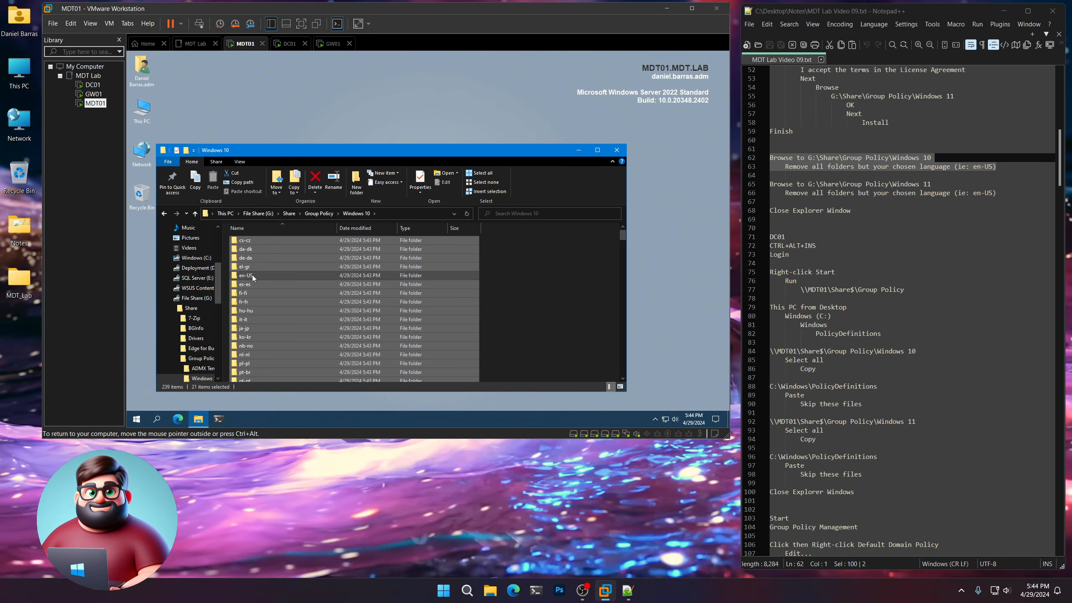
{"action": "left_click", "coordinate": [252, 275], "text": "ctrl"}
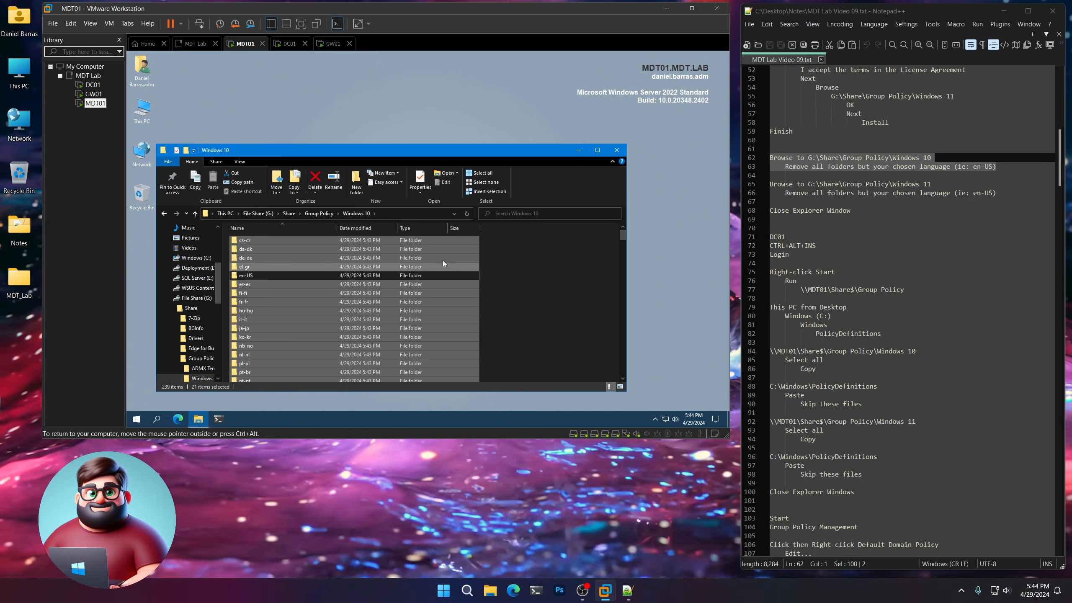
{"action": "right_click", "coordinate": [397, 252]}
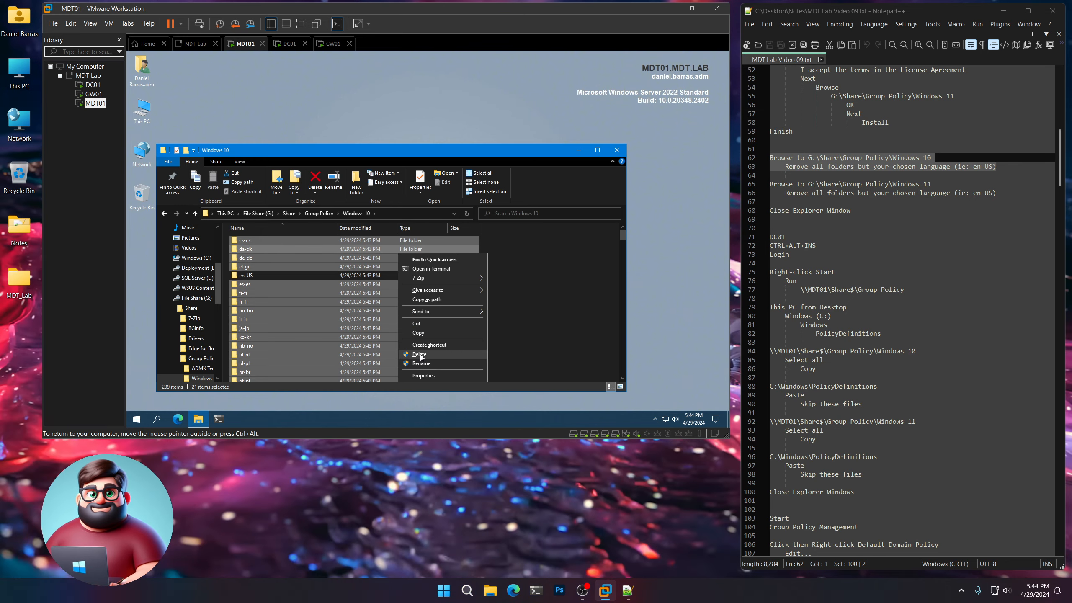
{"action": "left_click", "coordinate": [421, 353], "text": "shift"}
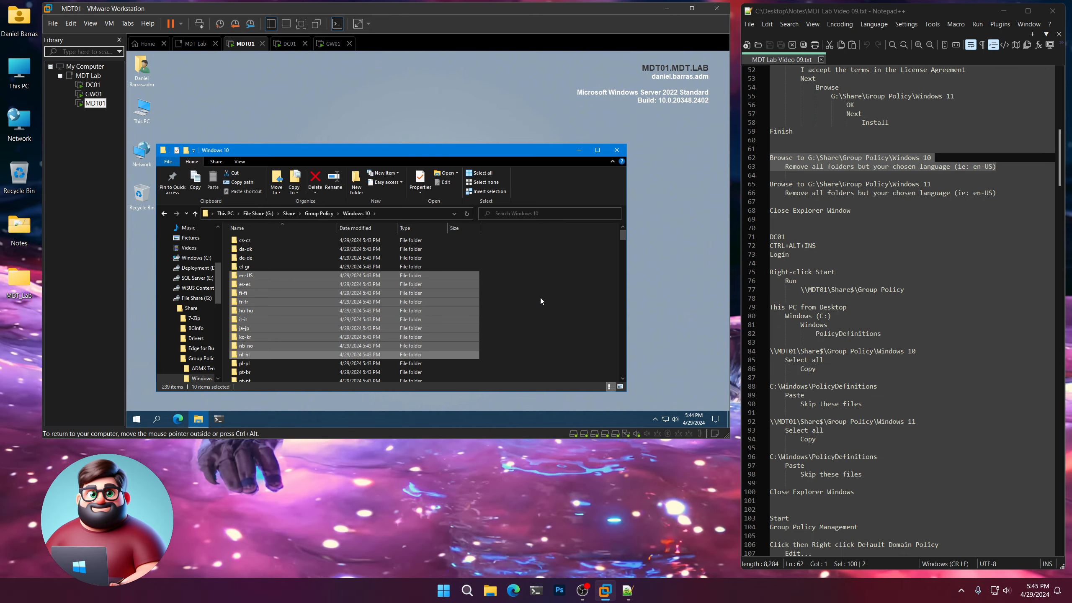
{"action": "left_click", "coordinate": [540, 299]}
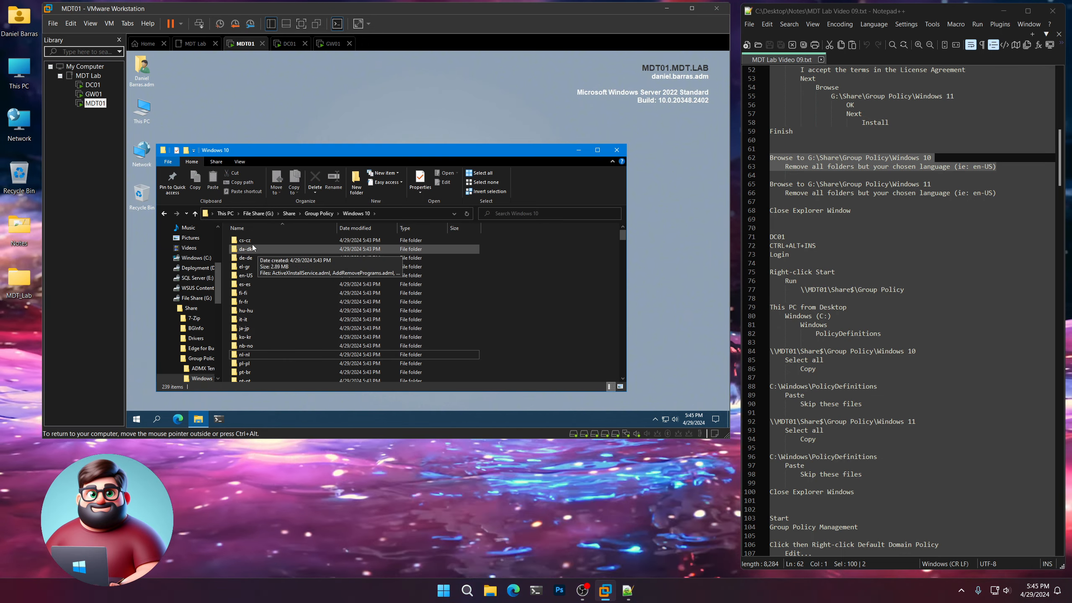
Permanently delete all language folders except en-US from the Windows 10 folder, granting administrator permission for all current items.
{"action": "scroll", "coordinate": [264, 290], "scroll_direction": "down", "scroll_amount": 4}
{"action": "left_click", "coordinate": [268, 316]}
{"action": "left_click", "coordinate": [251, 324], "text": "shift"}
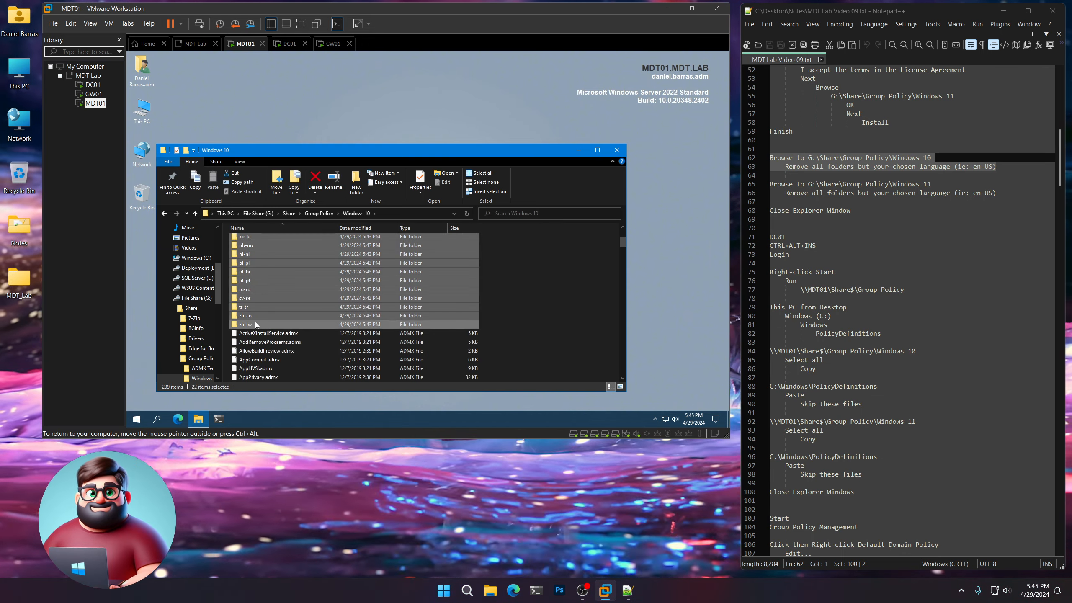
{"action": "scroll", "coordinate": [296, 307], "scroll_direction": "up", "scroll_amount": 4}
{"action": "left_click", "coordinate": [252, 274], "text": "ctrl"}
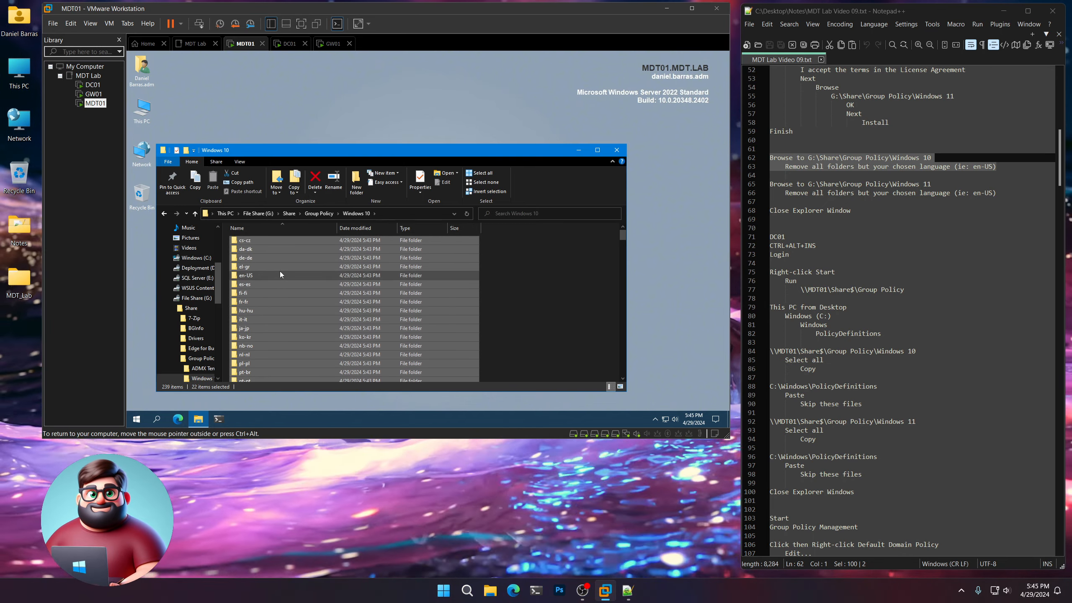
{"action": "right_click", "coordinate": [278, 265]}
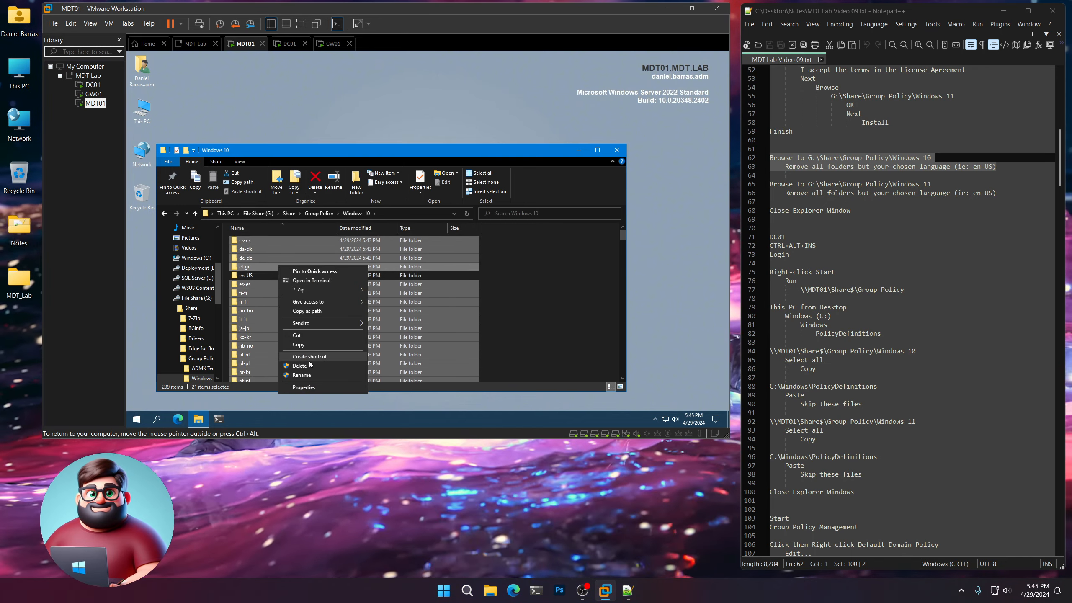
{"action": "left_click", "coordinate": [306, 364]}
{"action": "left_click", "coordinate": [457, 240]}
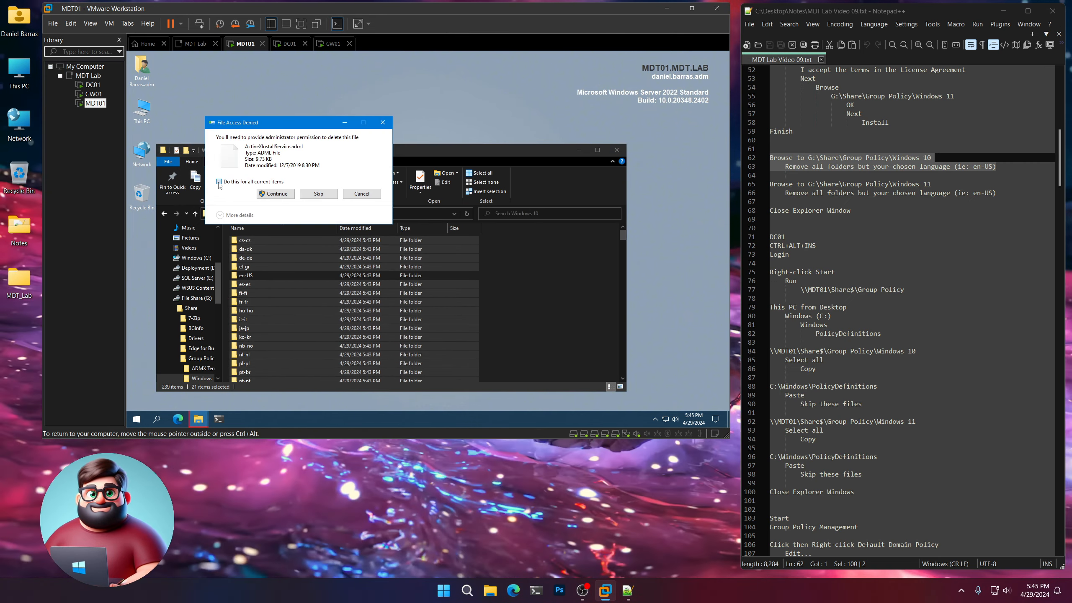
{"action": "left_click", "coordinate": [276, 193]}
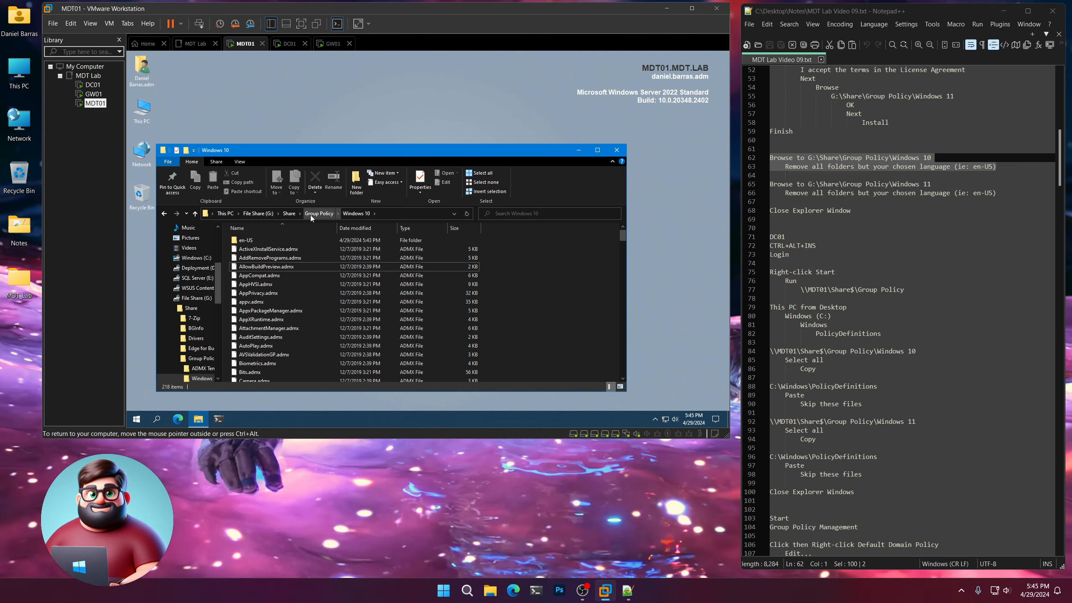
Return to Group Policy, open the Windows 11 folder and highlight its cleanup instructions in the notes.
{"action": "left_click", "coordinate": [310, 214]}
{"action": "double_click", "coordinate": [257, 258]}
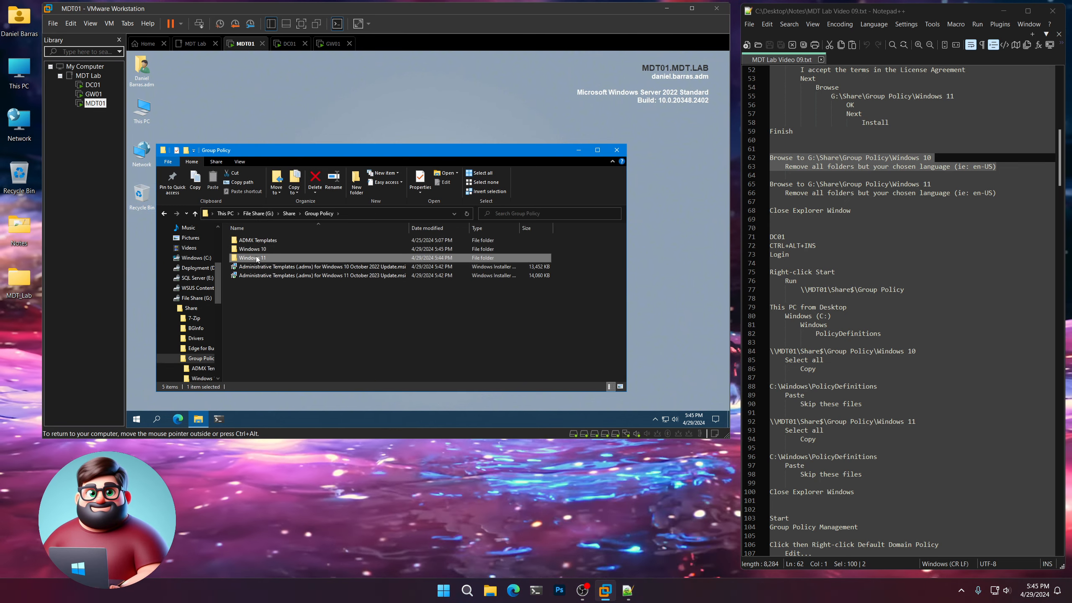
{"action": "left_click_drag", "start_coordinate": [855, 207], "coordinate": [768, 184]}
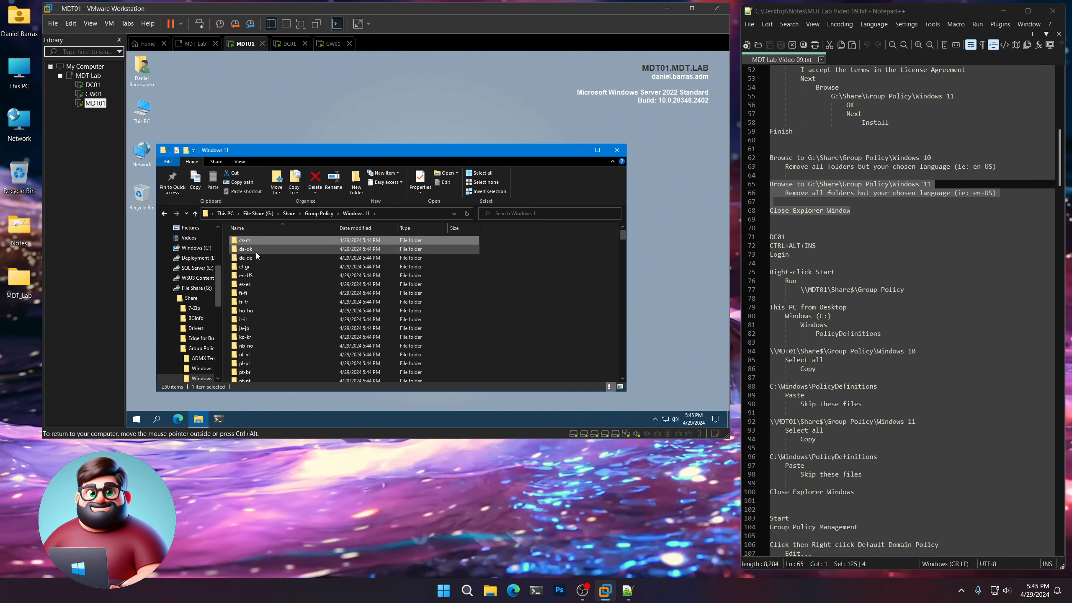
Permanently delete all language folders except en-US from the Windows 11 folder, granting administrator permission.
{"action": "scroll", "coordinate": [257, 252], "scroll_direction": "down", "scroll_amount": 5}
{"action": "left_click", "coordinate": [250, 290]}
{"action": "left_click", "coordinate": [249, 297]}
{"action": "key", "text": "shift+Home"}
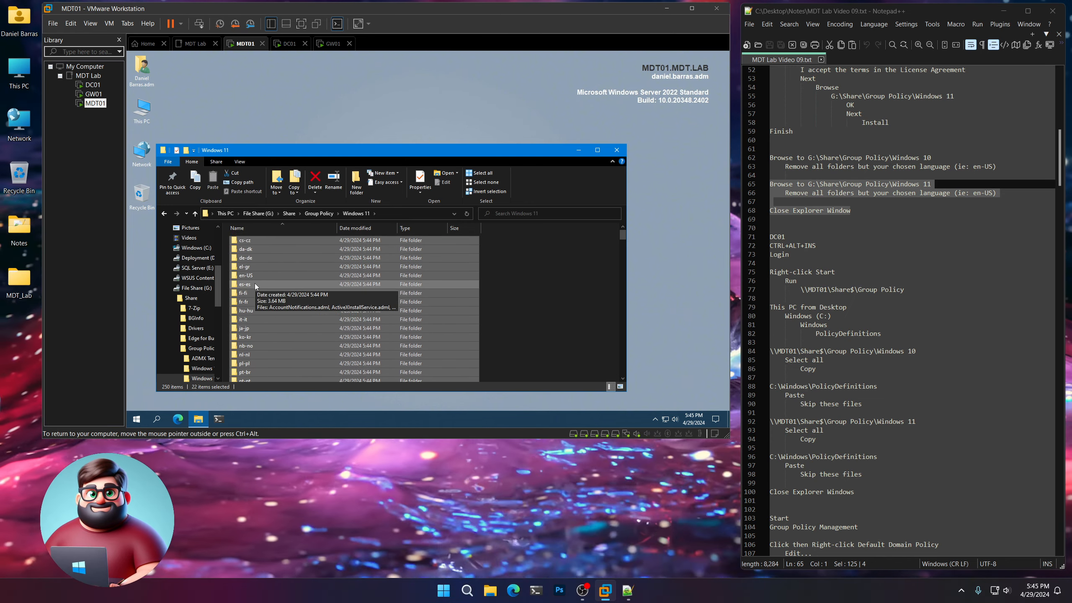
{"action": "left_click", "coordinate": [255, 277], "text": "ctrl"}
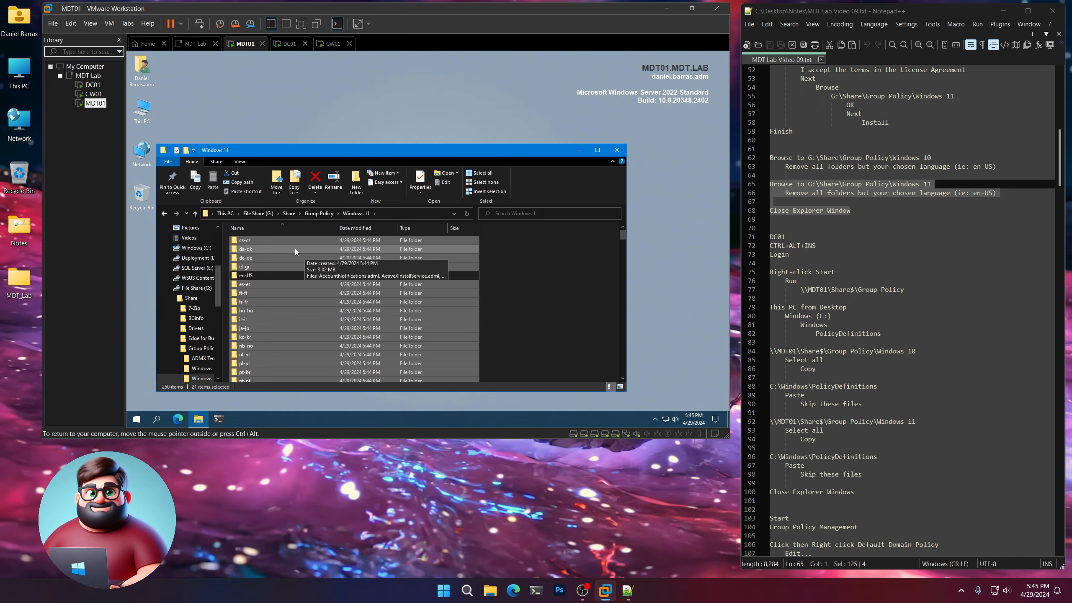
{"action": "right_click", "coordinate": [296, 247]}
{"action": "key", "text": "Escape"}
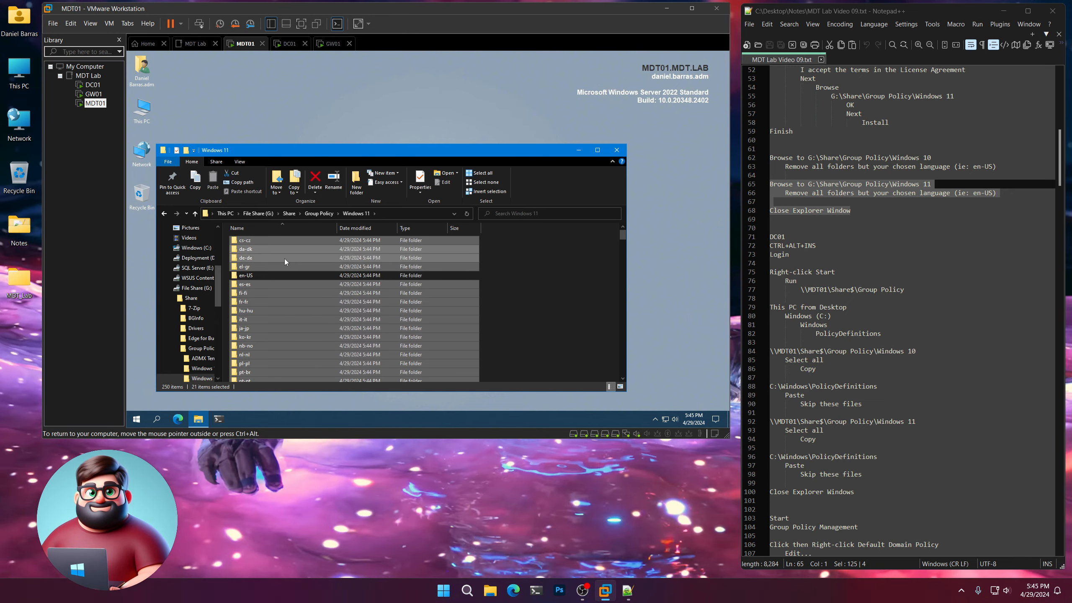
{"action": "right_click", "coordinate": [284, 258]}
{"action": "left_click", "coordinate": [306, 358]}
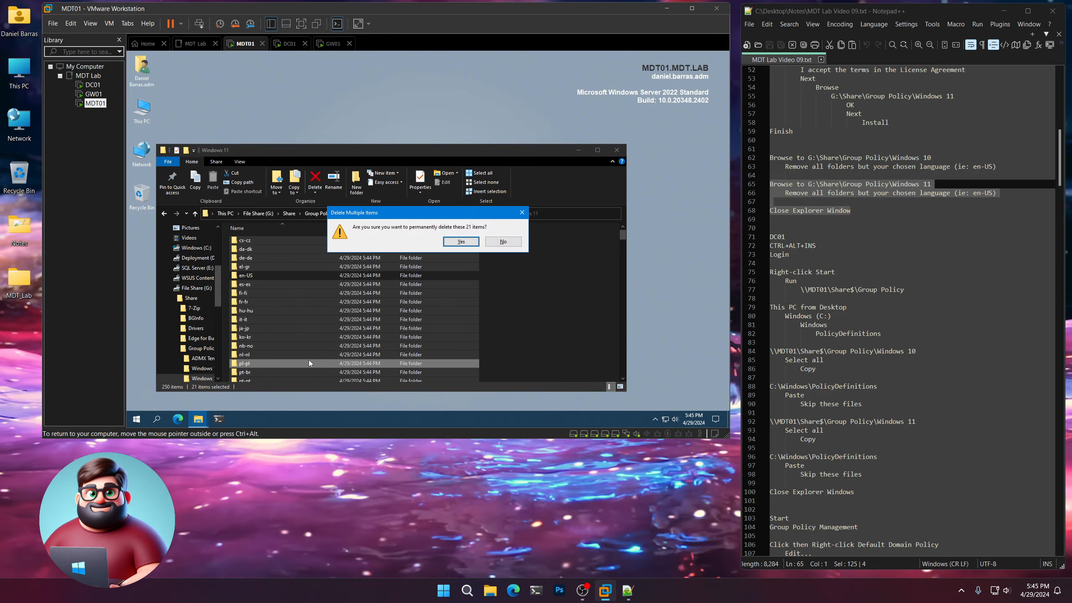
{"action": "left_click", "coordinate": [460, 242]}
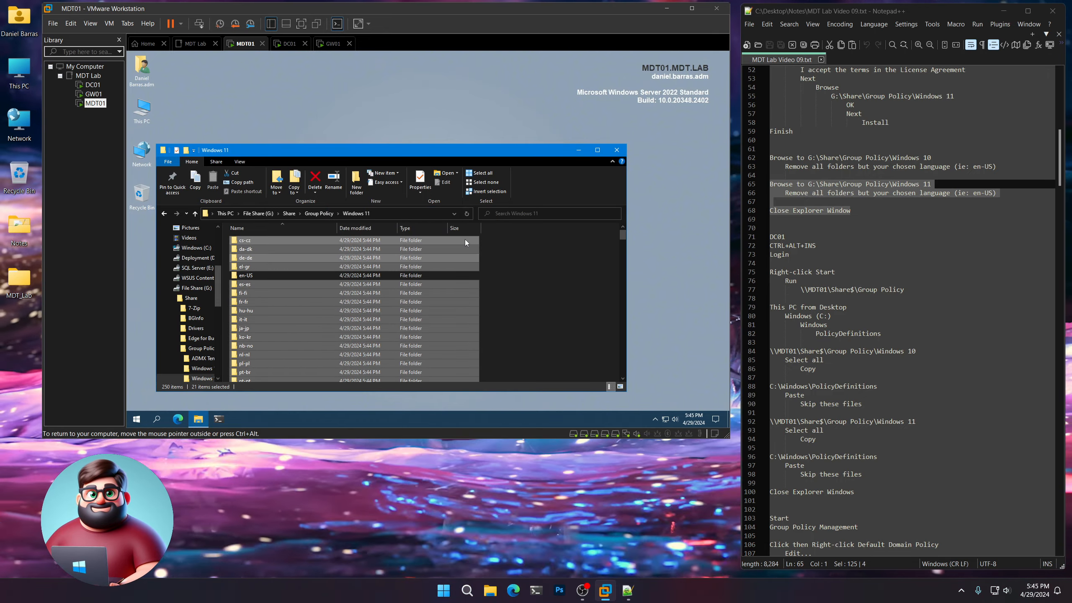
{"action": "left_click", "coordinate": [400, 194]}
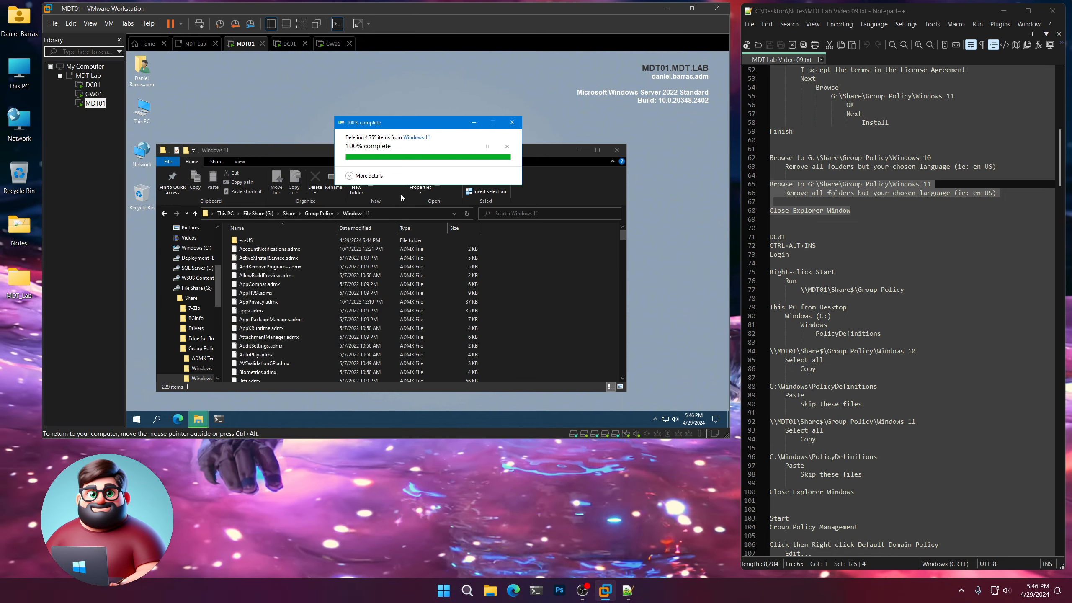
Close the File Explorer window and highlight the DC01 login instructions in the notes.
{"action": "left_click", "coordinate": [616, 151]}
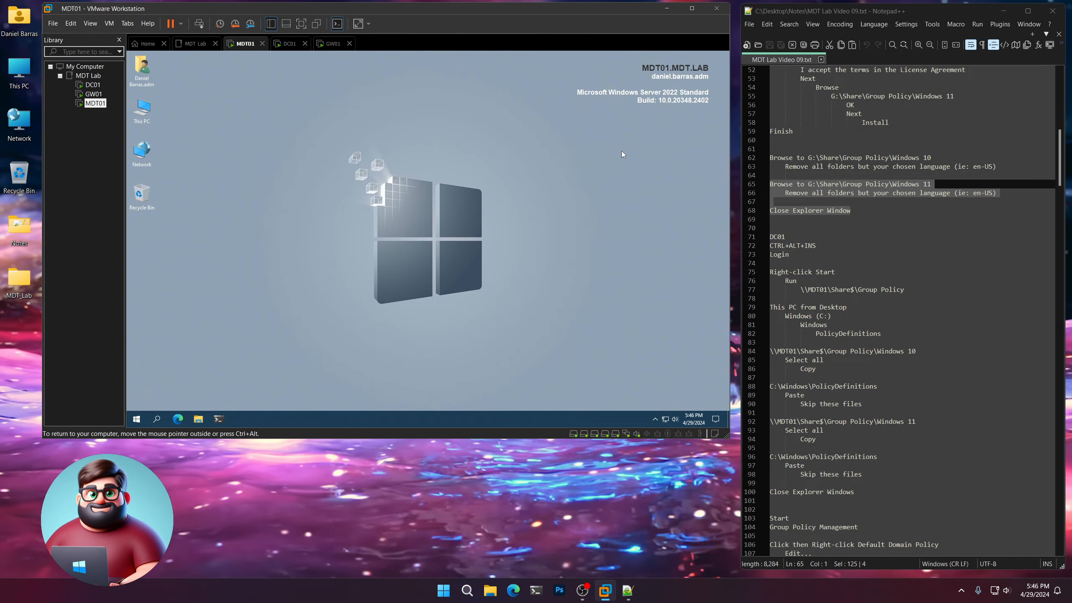
{"action": "left_click_drag", "start_coordinate": [814, 251], "coordinate": [752, 239]}
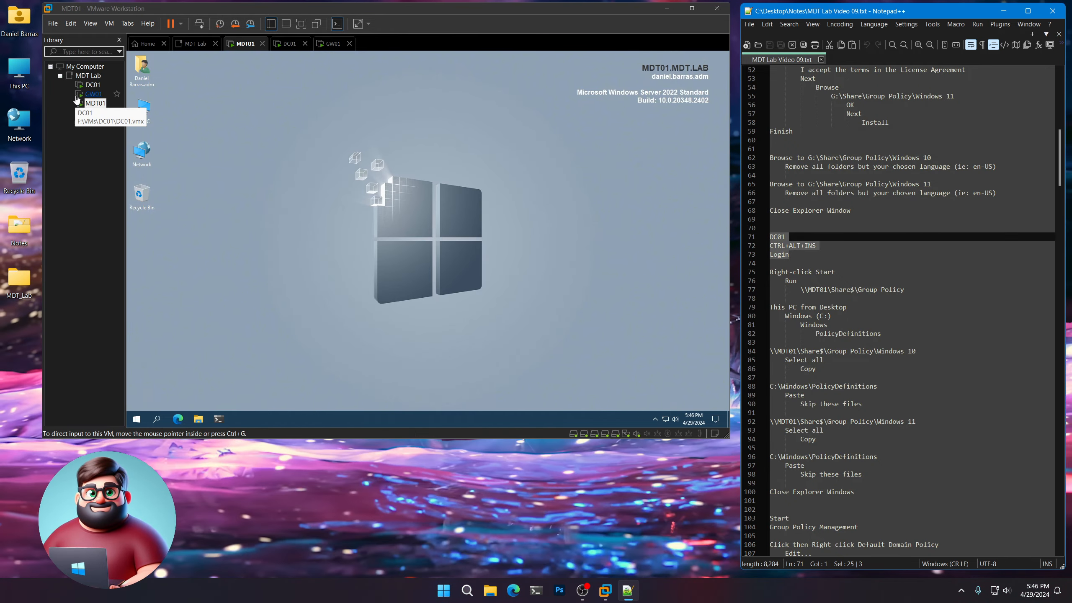
Switch to the DC01 virtual machine, unlock it and sign in with the administrator account password.
{"action": "left_click", "coordinate": [92, 84]}
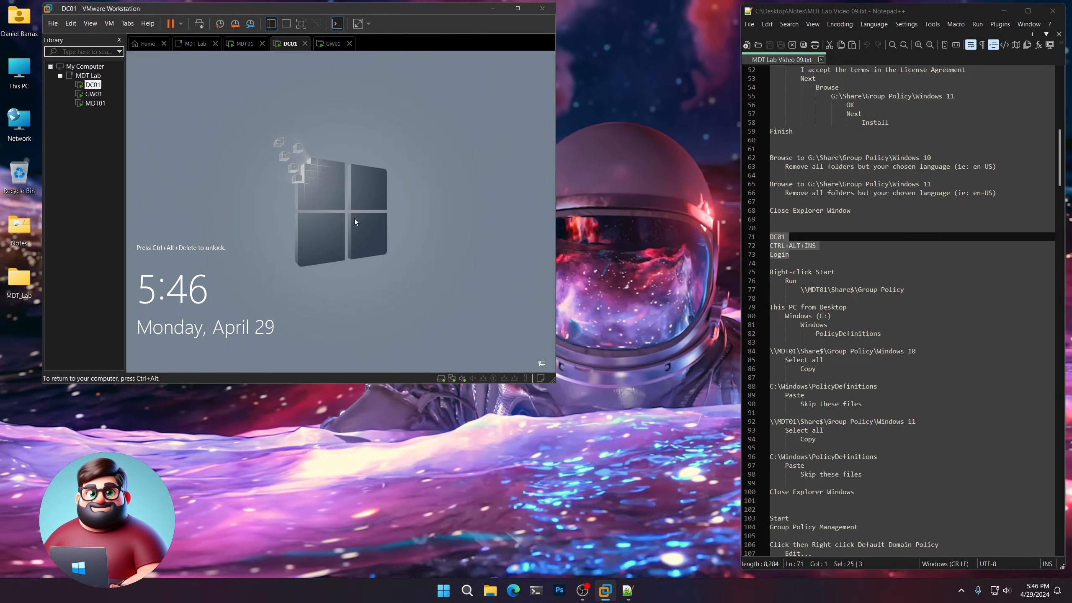
{"action": "key", "text": "ctrl+alt+Insert"}
{"action": "type", "text": "****"}
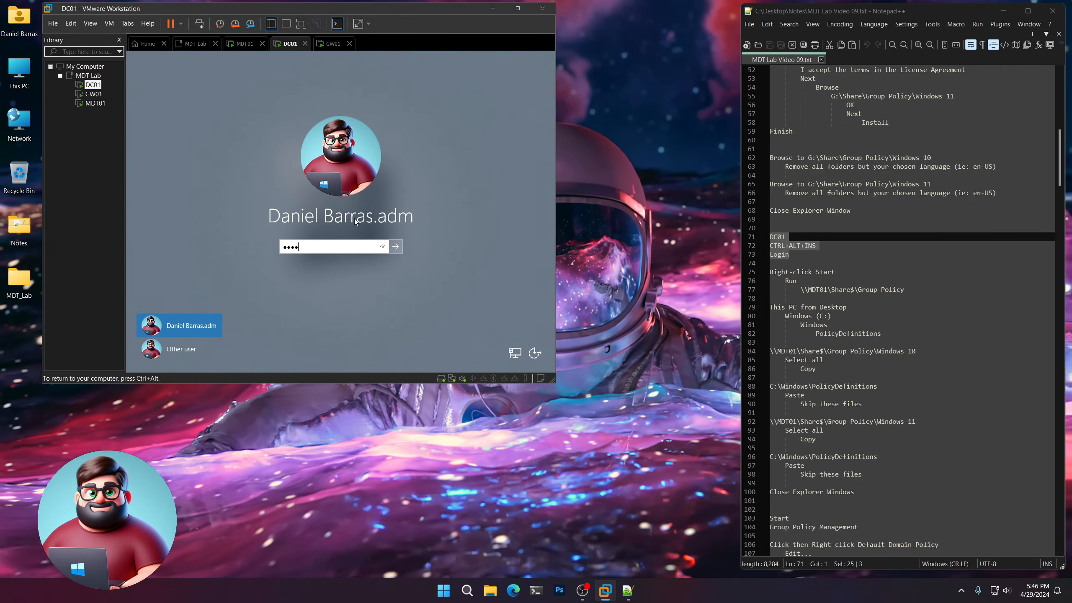
{"action": "type", "text": "*******"}
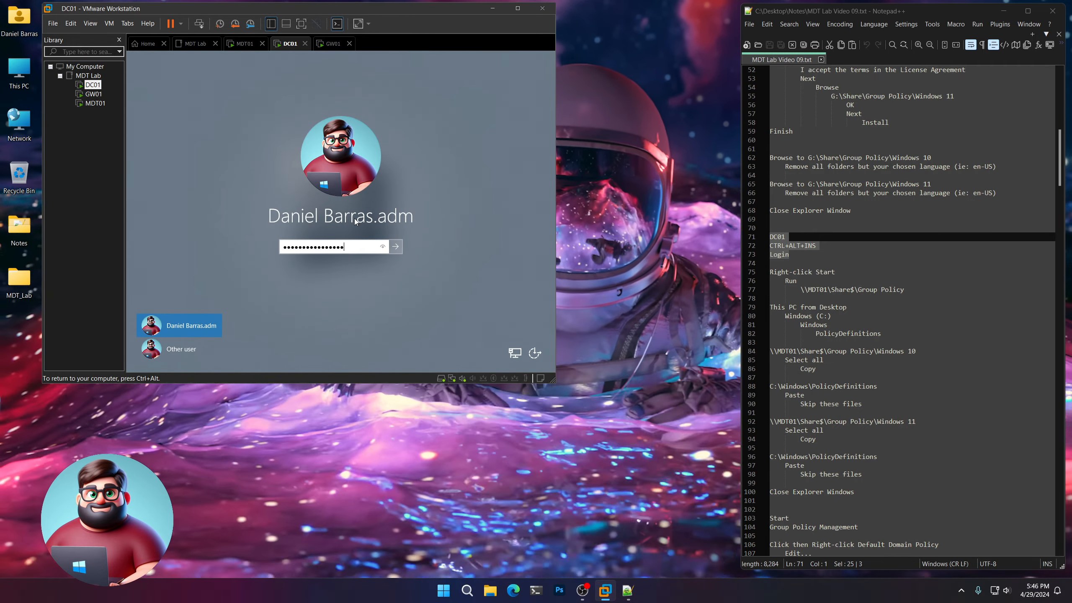
{"action": "key", "text": "Return"}
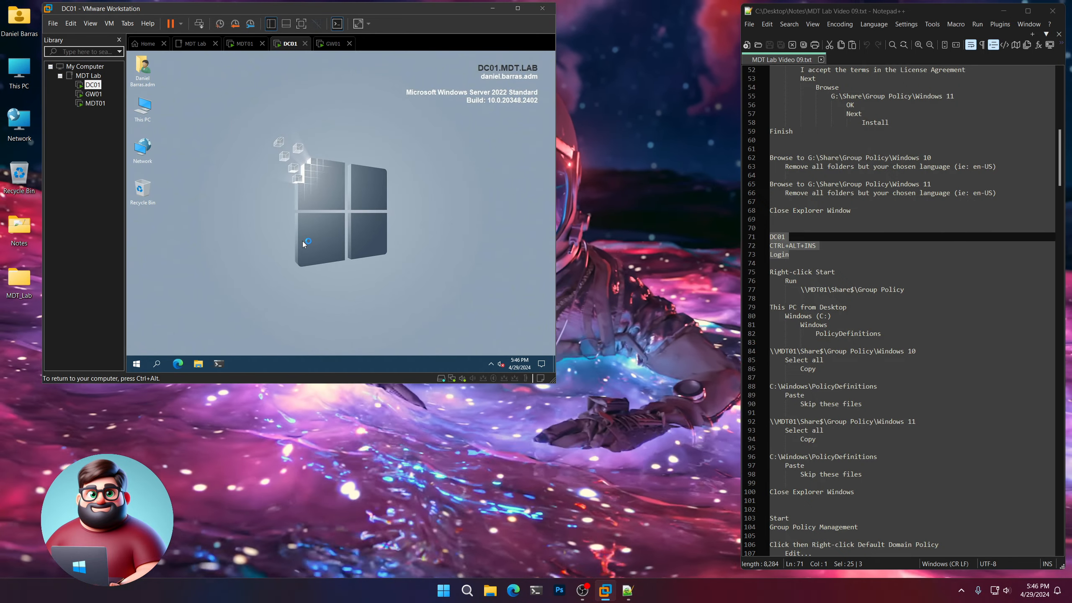
Open the network folder \\MDT01\Share$\Group Policy on DC01 through the Run dialog.
{"action": "right_click", "coordinate": [138, 365]}
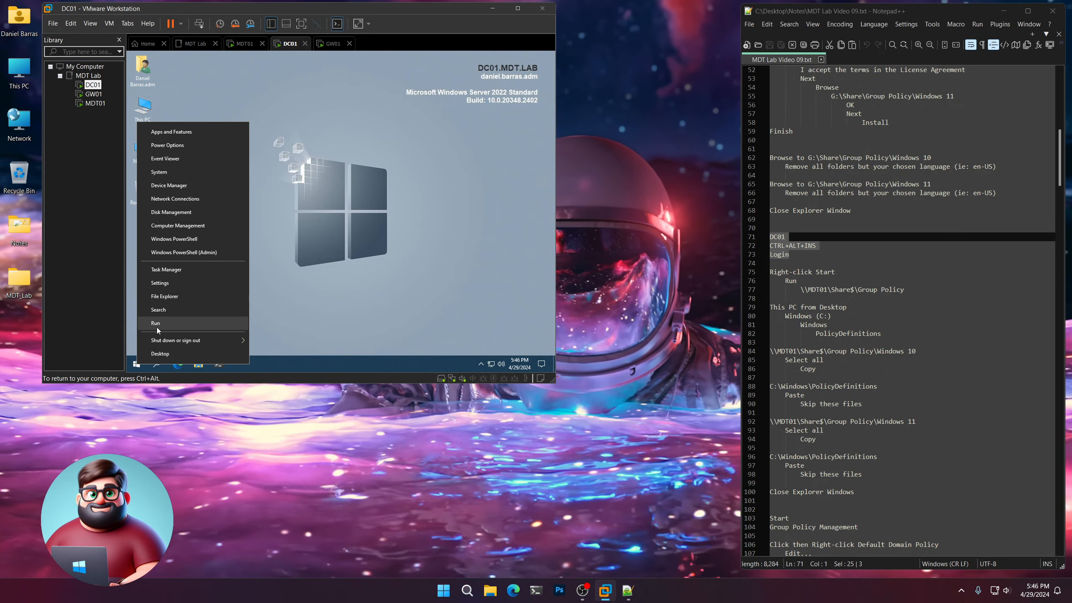
{"action": "left_click", "coordinate": [156, 324]}
{"action": "type", "text": "\\MDT01"}
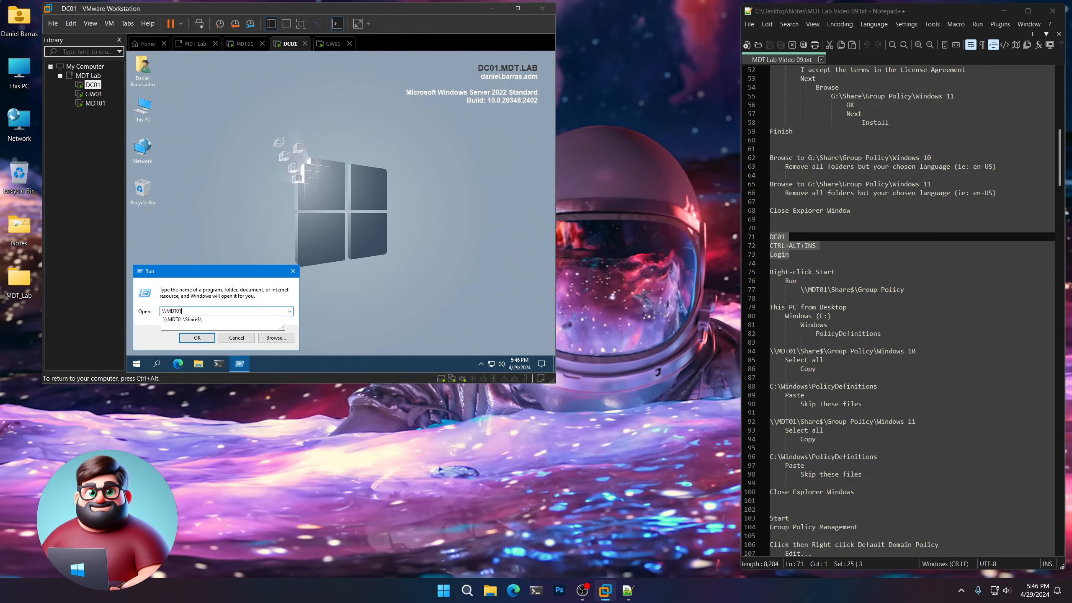
{"action": "key", "text": "Down"}
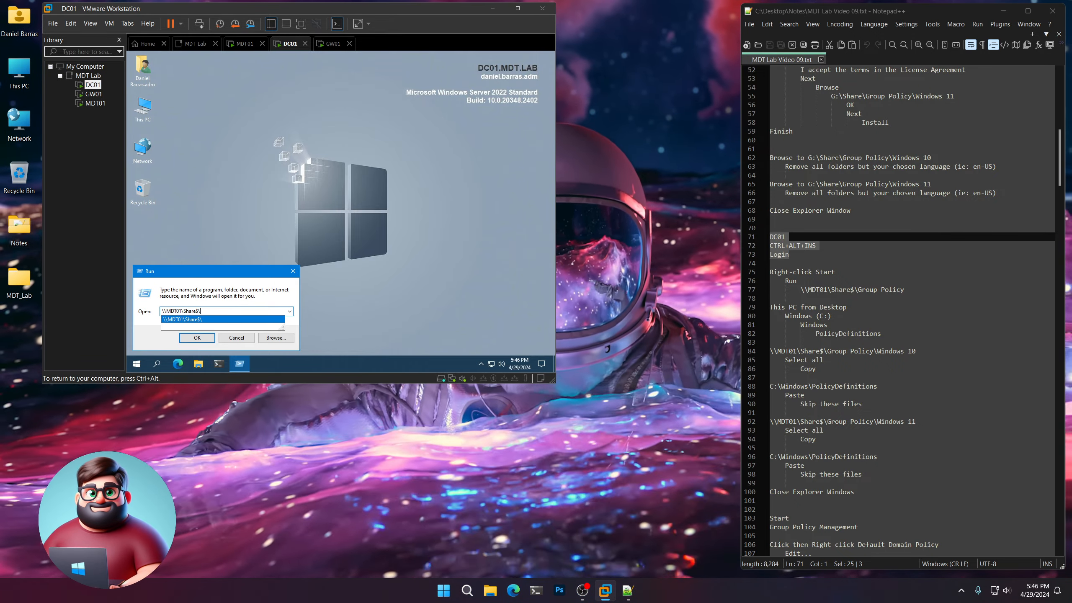
{"action": "type", "text": "Group"}
{"action": "key", "text": "Down"}
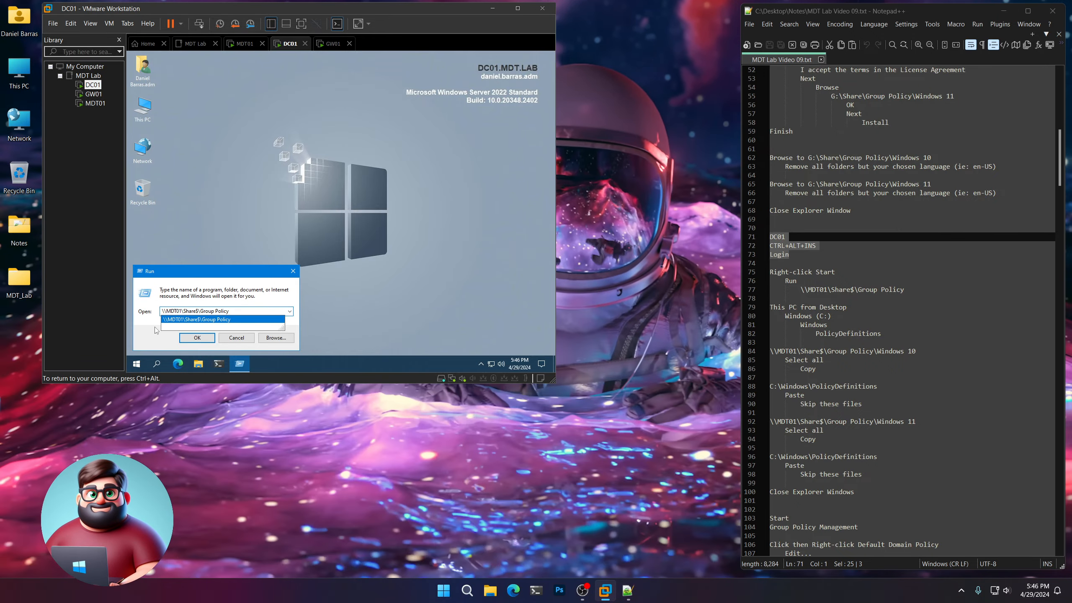
{"action": "left_click", "coordinate": [203, 339]}
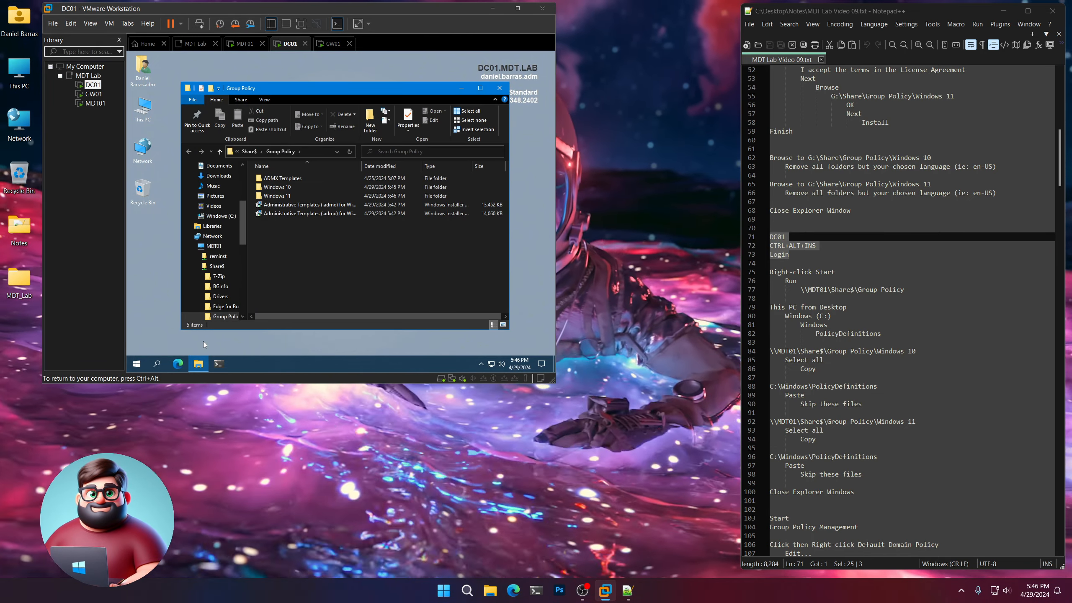
Highlight the PolicyDefinitions path in the notes, then open This PC on DC01 and offset the two Explorer windows.
{"action": "scroll", "coordinate": [886, 253], "scroll_direction": "down", "scroll_amount": 4}
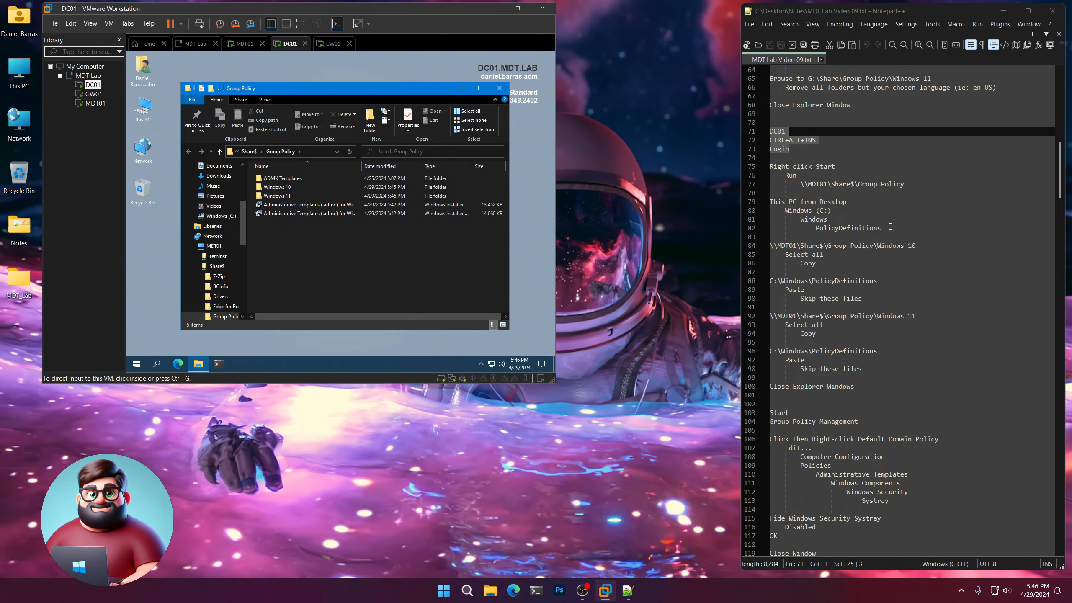
{"action": "left_click_drag", "start_coordinate": [881, 228], "coordinate": [760, 205]}
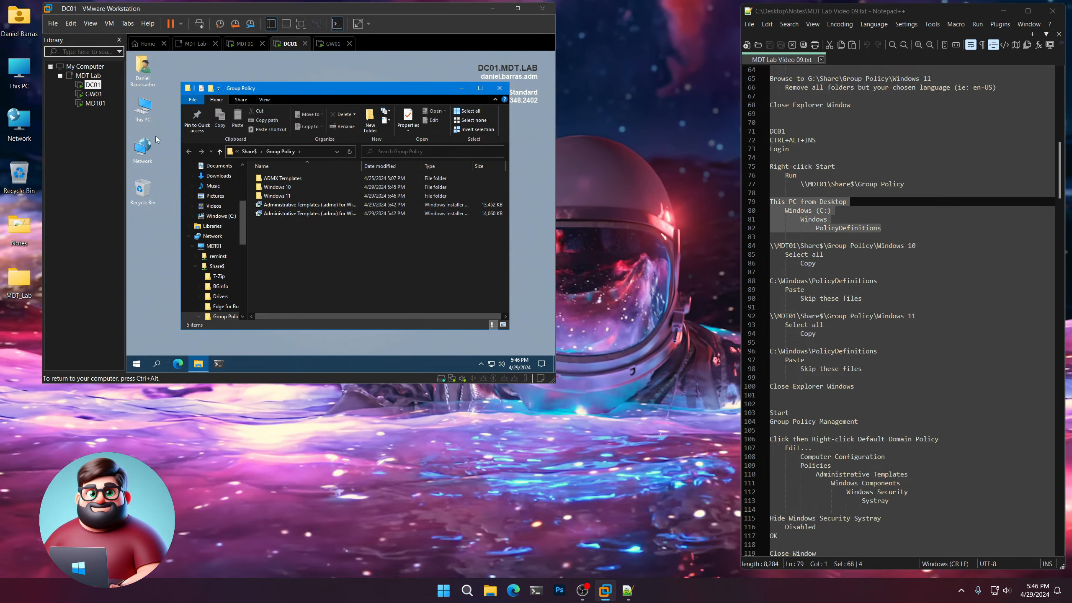
{"action": "left_click", "coordinate": [143, 109]}
{"action": "double_click", "coordinate": [143, 109]}
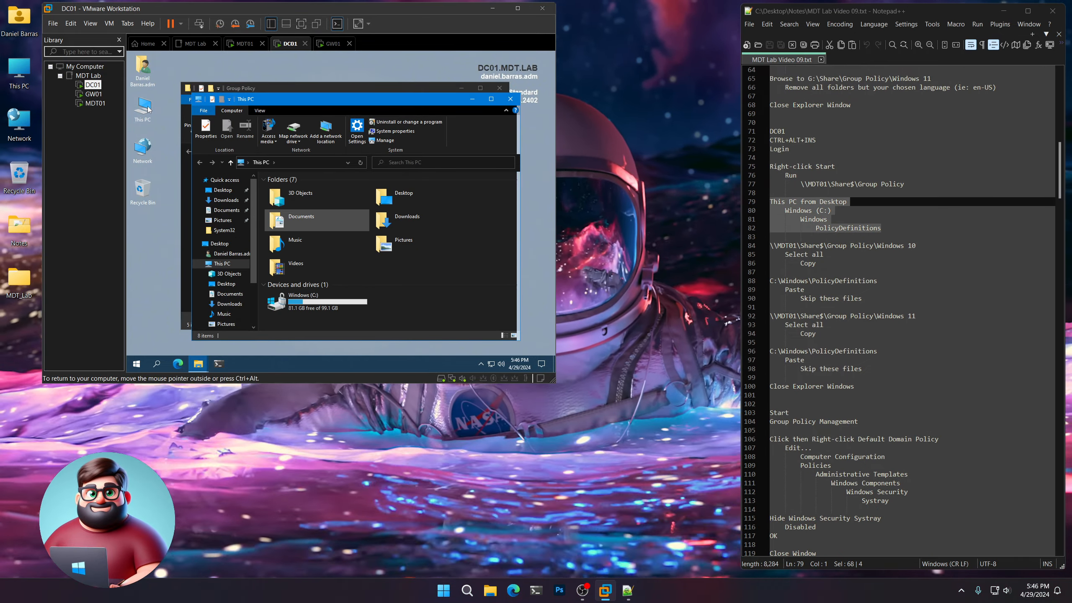
{"action": "left_click_drag", "start_coordinate": [331, 99], "coordinate": [304, 58]}
{"action": "left_click_drag", "start_coordinate": [474, 106], "coordinate": [478, 111]}
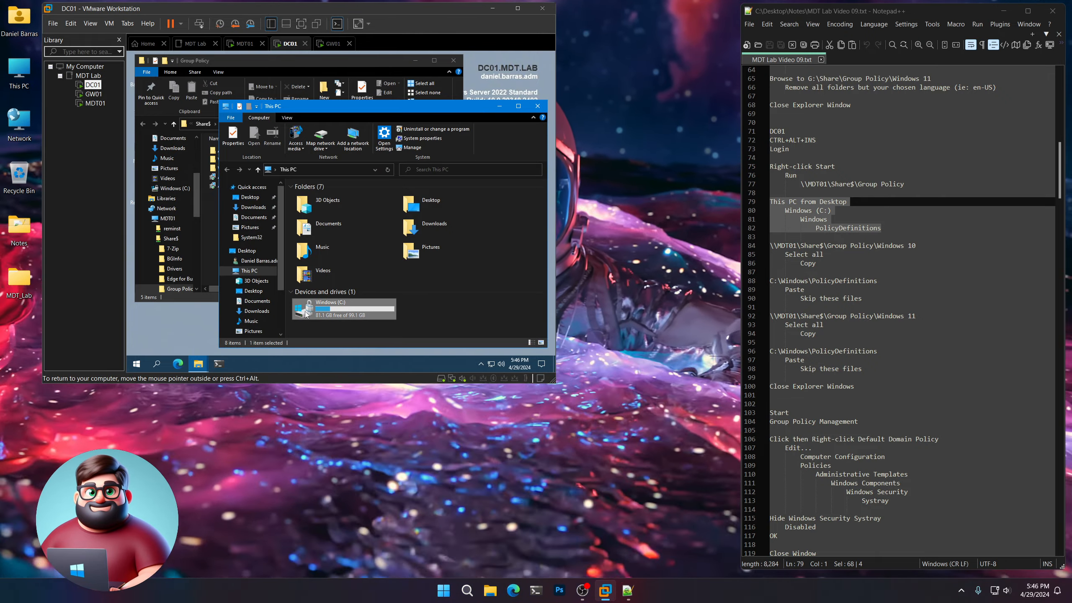
Browse from This PC to the C:\Windows\PolicyDefinitions folder.
{"action": "double_click", "coordinate": [304, 311]}
{"action": "double_click", "coordinate": [311, 232]}
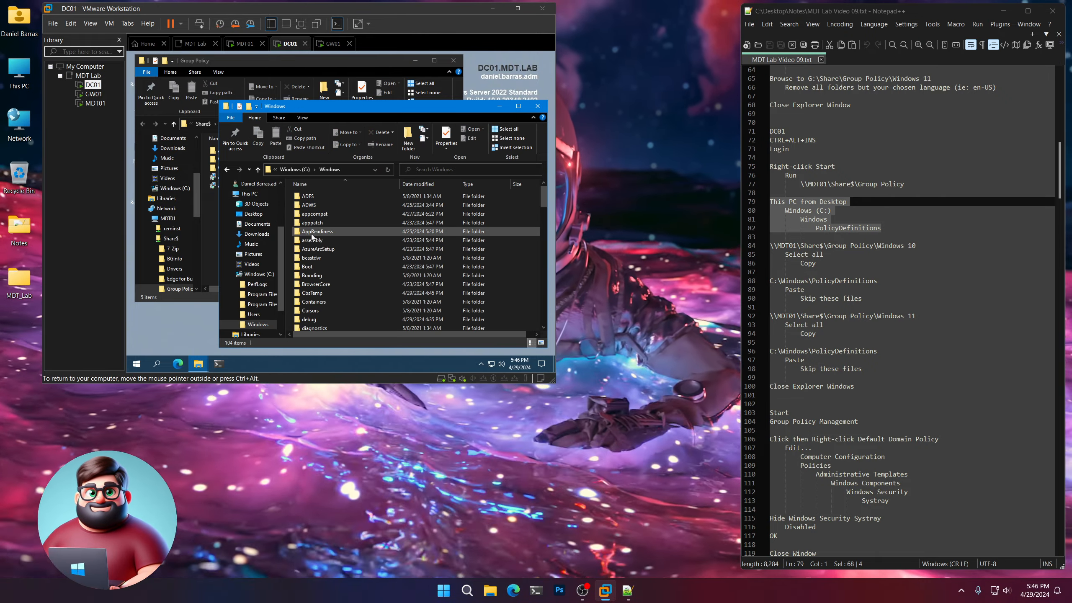
{"action": "scroll", "coordinate": [330, 272], "scroll_direction": "down", "scroll_amount": 5}
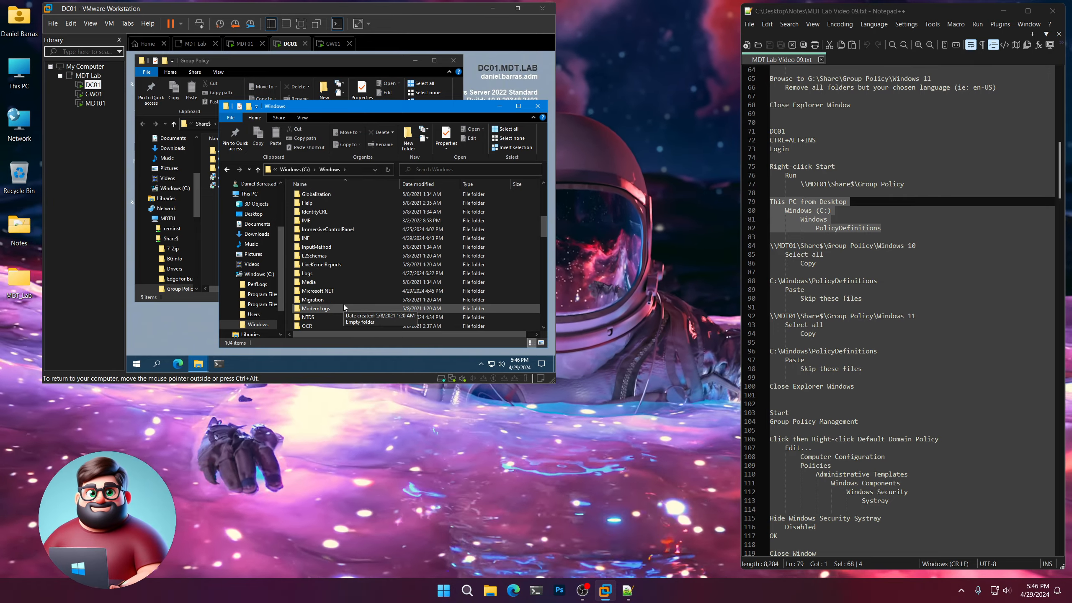
{"action": "double_click", "coordinate": [341, 292]}
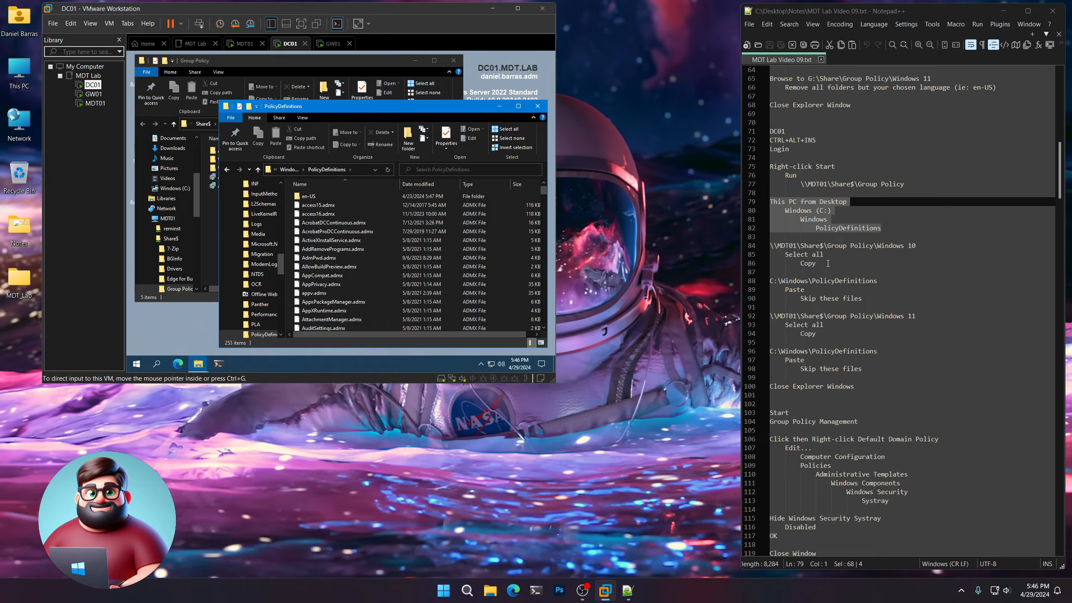
Highlight the Windows 10 copy instructions in the notes, then select and copy everything in the share's Windows 10 folder.
{"action": "left_click_drag", "start_coordinate": [815, 263], "coordinate": [770, 246]}
{"action": "left_click", "coordinate": [282, 61]}
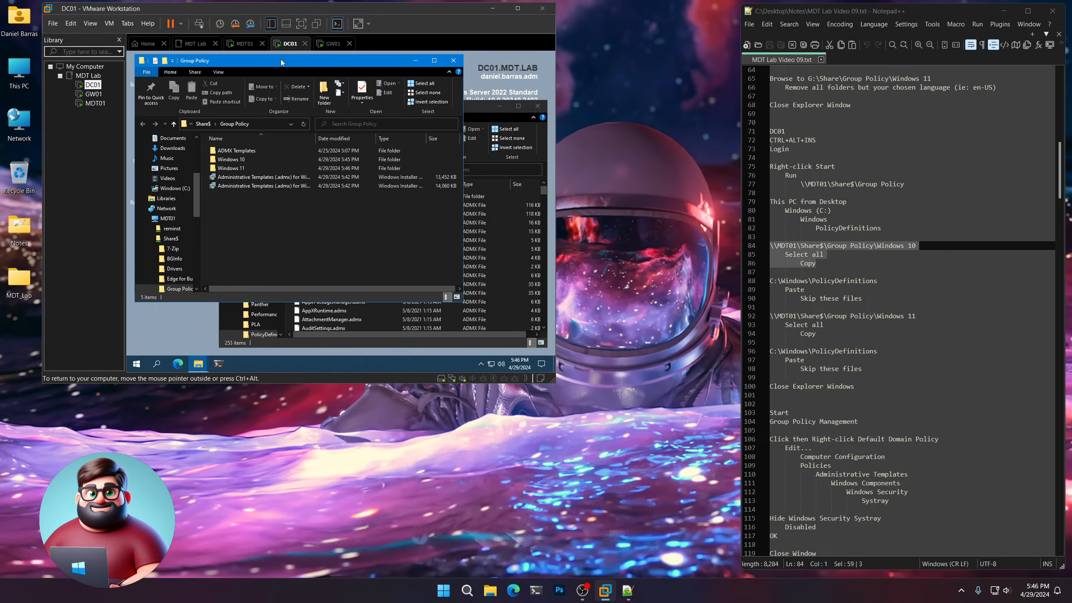
{"action": "double_click", "coordinate": [230, 161]}
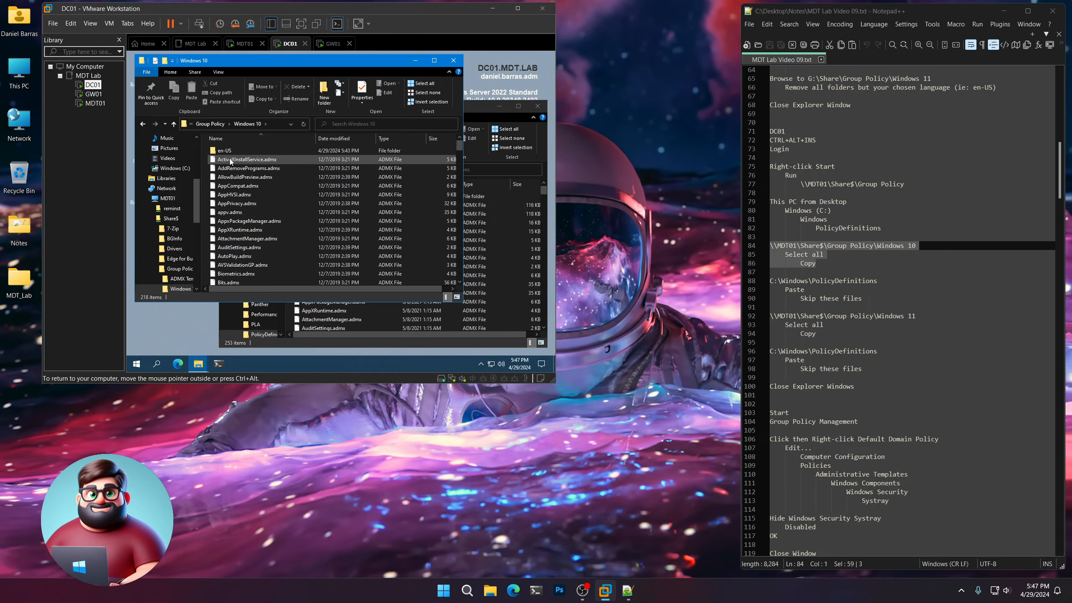
{"action": "left_click", "coordinate": [423, 86]}
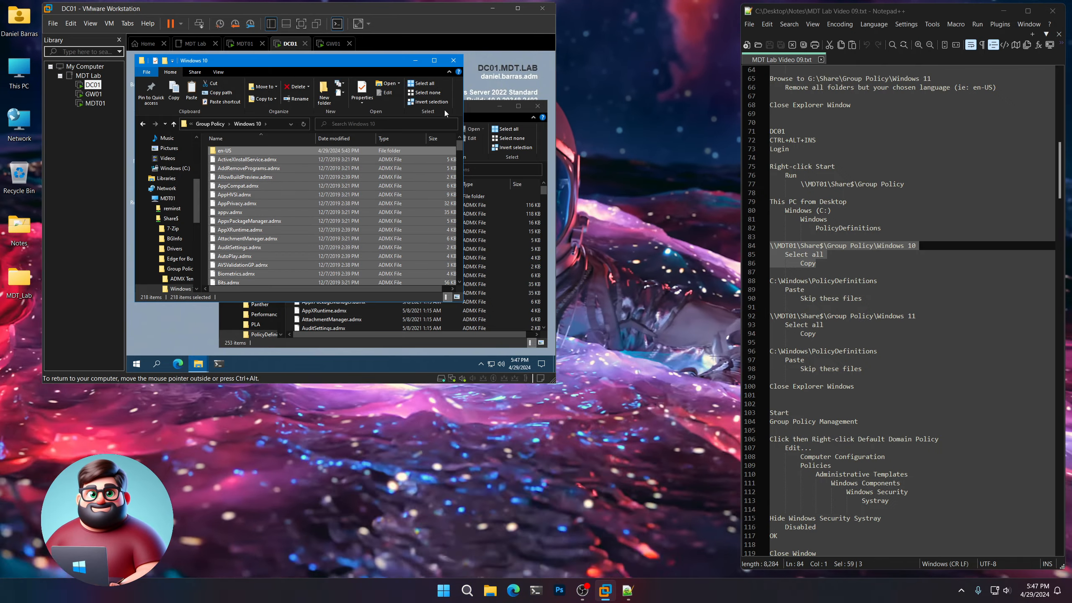
Paste the Windows 10 templates into PolicyDefinitions, skipping files with the same names and granting administrator permission for all current items.
{"action": "left_click", "coordinate": [474, 108]}
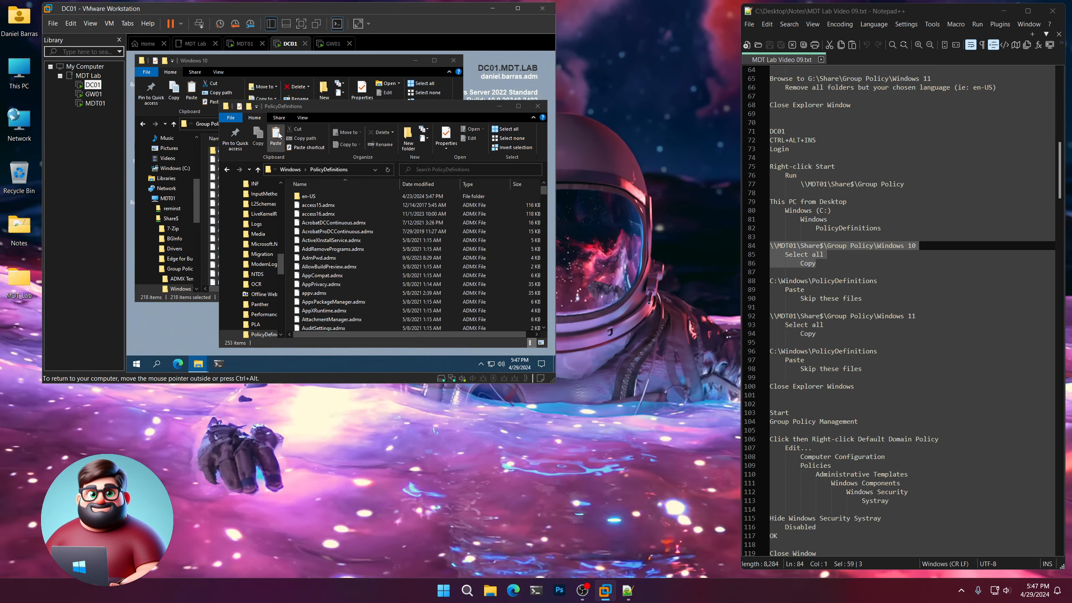
{"action": "left_click", "coordinate": [278, 134]}
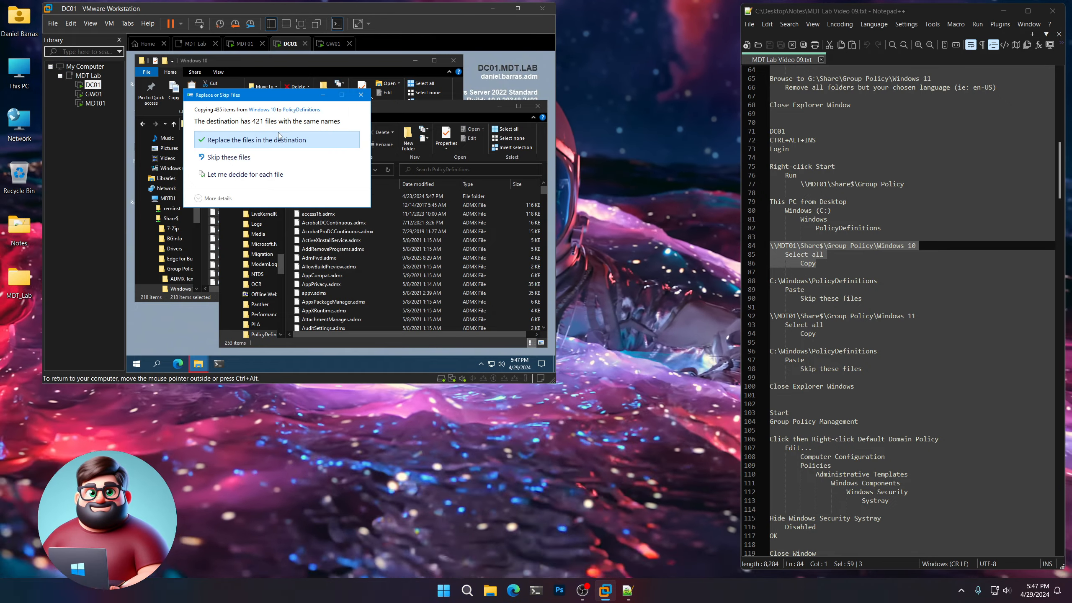
{"action": "left_click", "coordinate": [221, 159]}
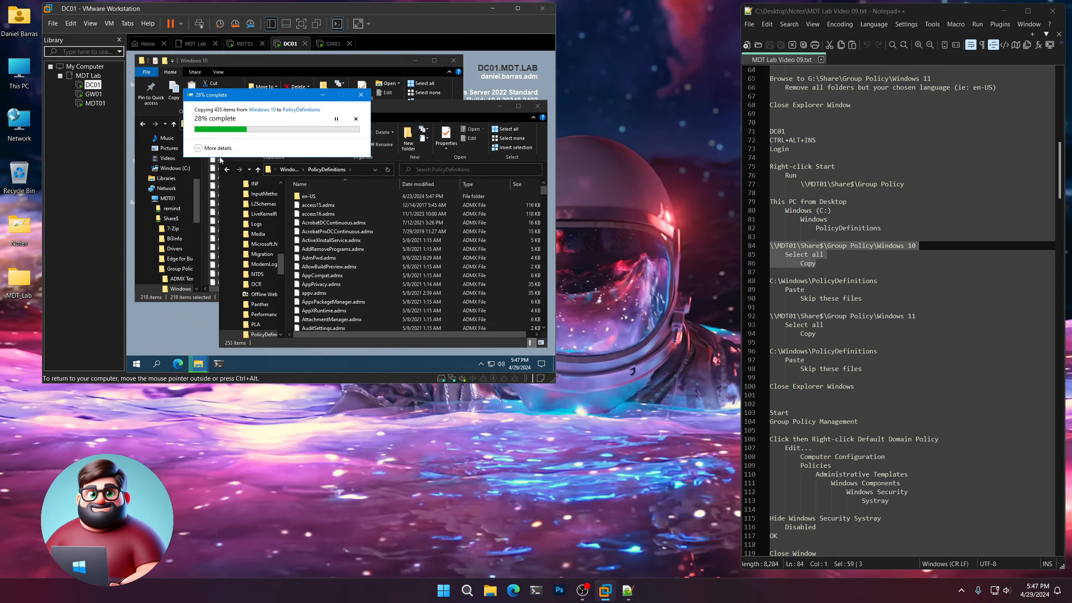
{"action": "left_click", "coordinate": [314, 256]}
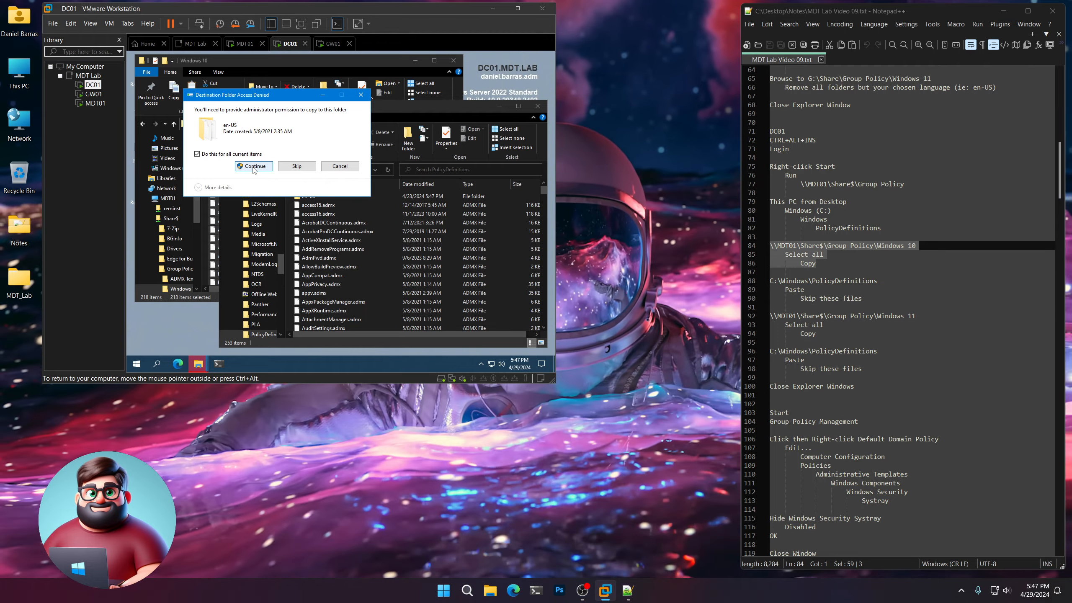
{"action": "left_click", "coordinate": [253, 167]}
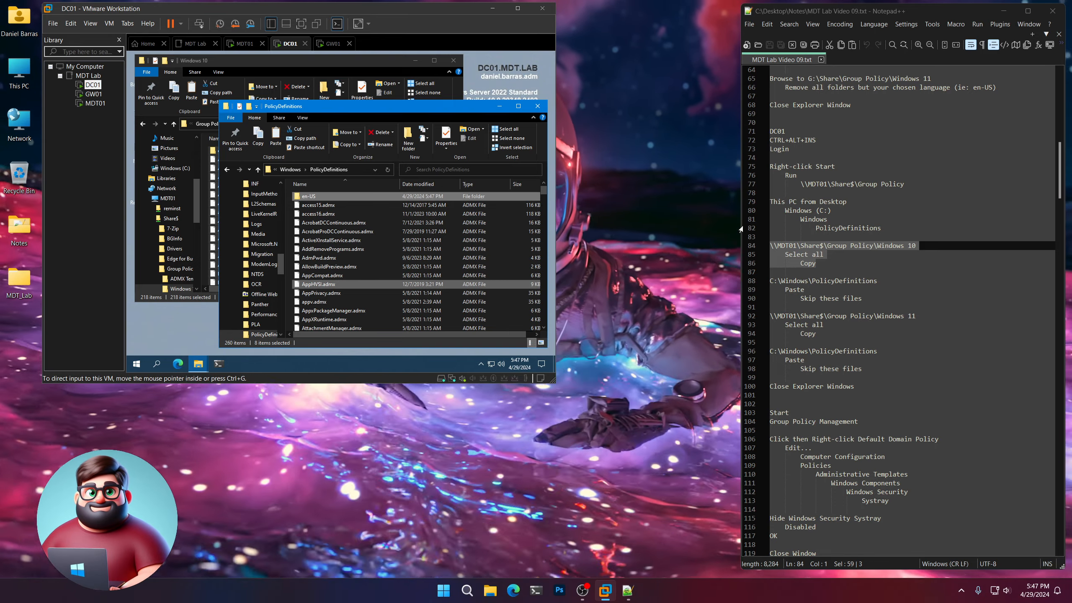
Return to Group Policy, highlight the Windows 11 copy instructions in the notes, and copy everything in the Windows 11 folder.
{"action": "left_click", "coordinate": [337, 67]}
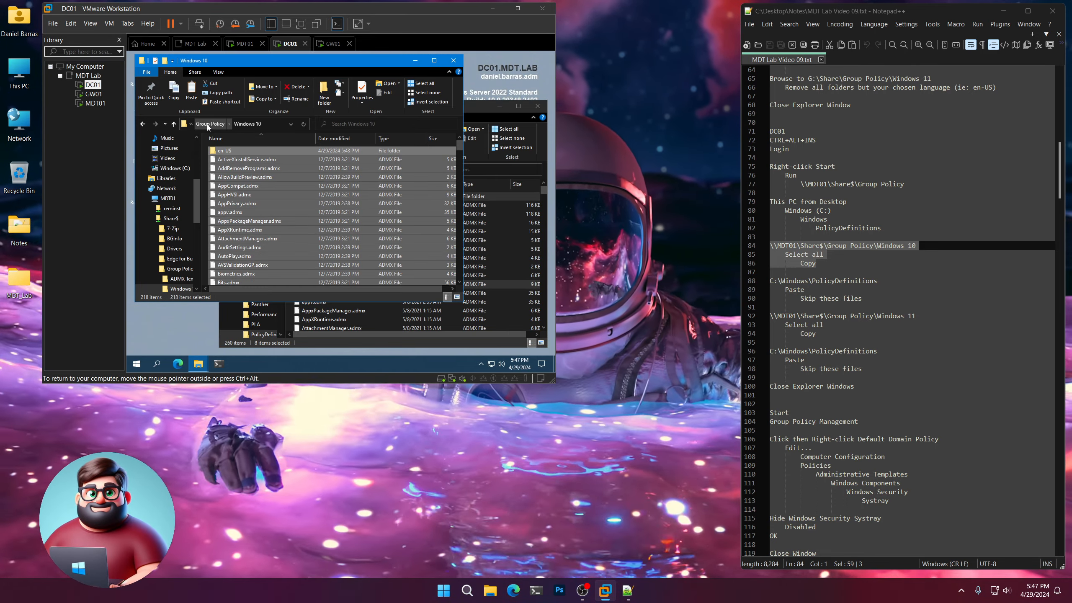
{"action": "left_click", "coordinate": [207, 124]}
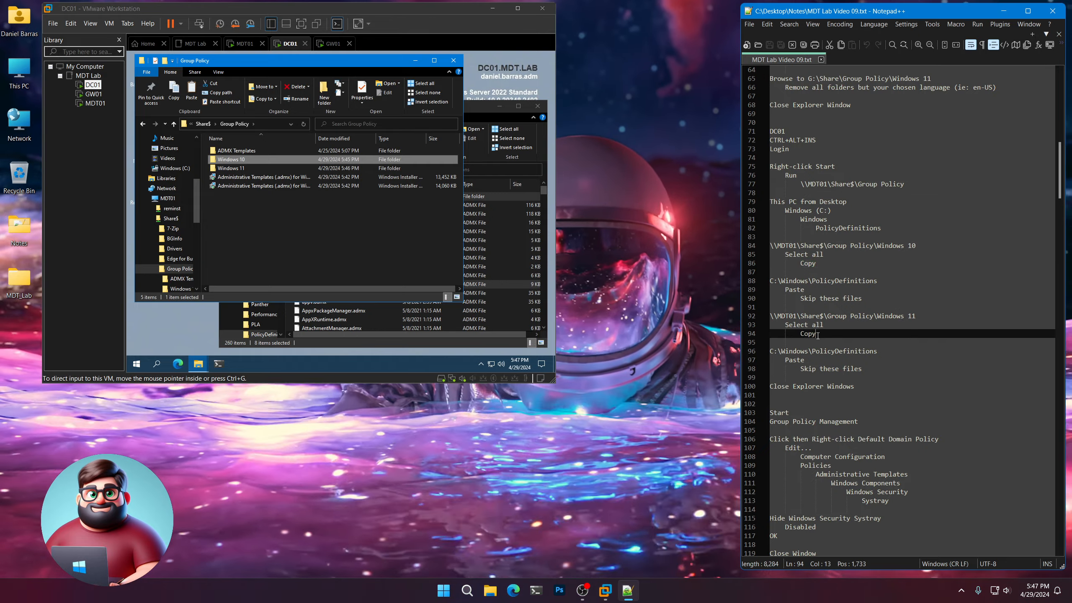
{"action": "left_click_drag", "start_coordinate": [827, 331], "coordinate": [770, 316]}
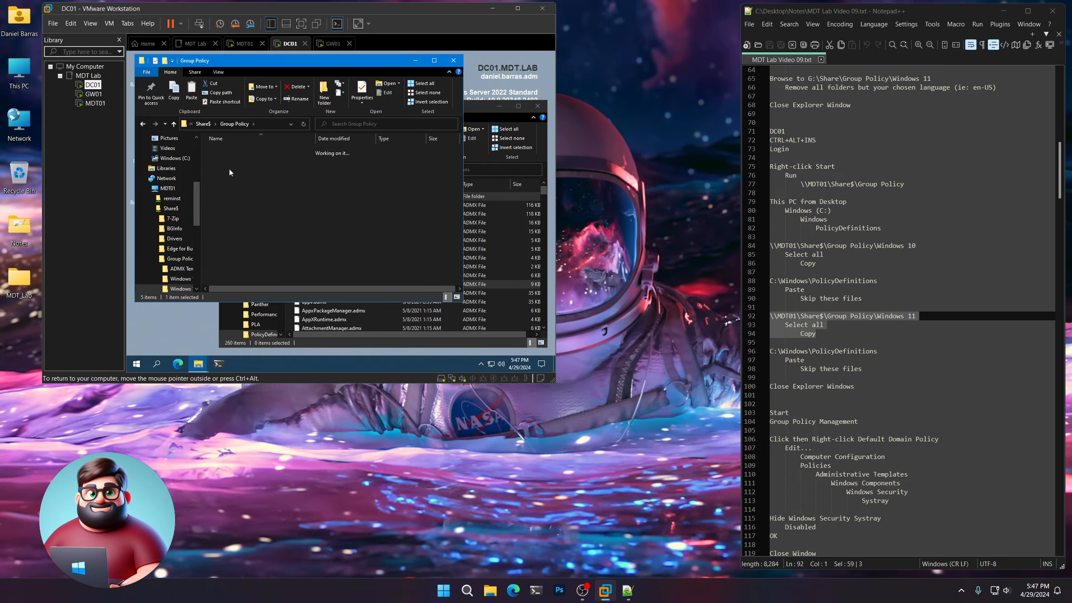
{"action": "double_click", "coordinate": [229, 169]}
{"action": "left_click", "coordinate": [431, 85]}
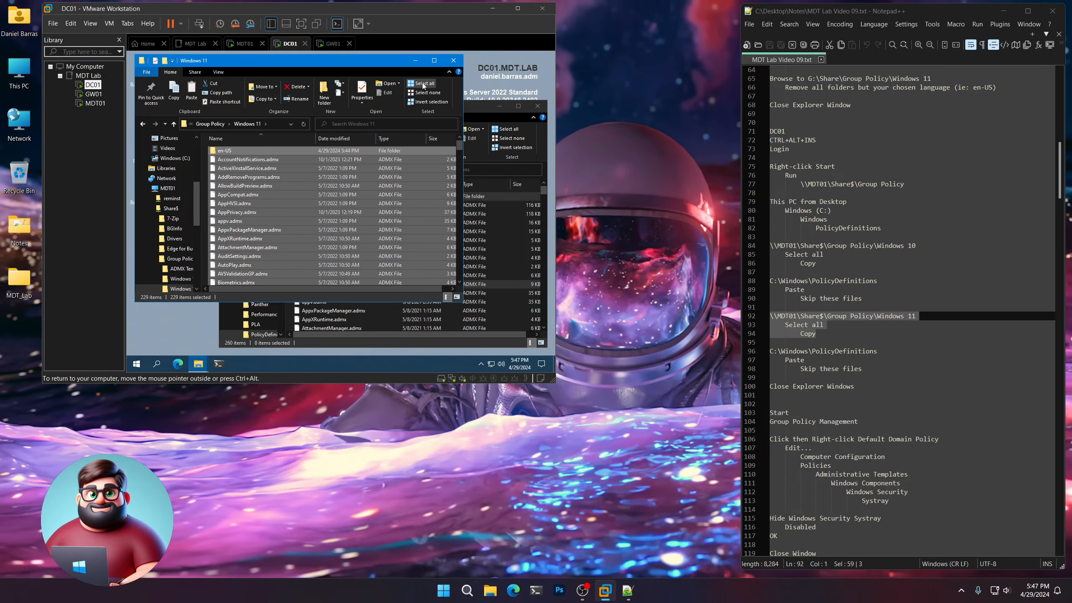
{"action": "left_click", "coordinate": [173, 89]}
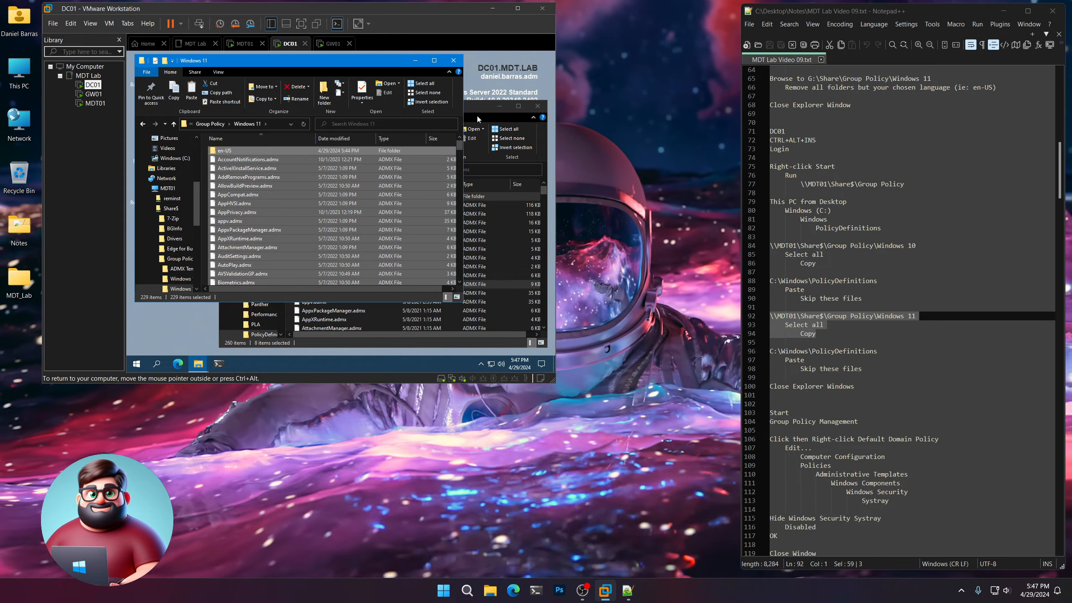
Paste the Windows 11 templates into PolicyDefinitions, highlighting the paste notes, skipping same-named files and granting administrator permission for all current items.
{"action": "left_click", "coordinate": [477, 108]}
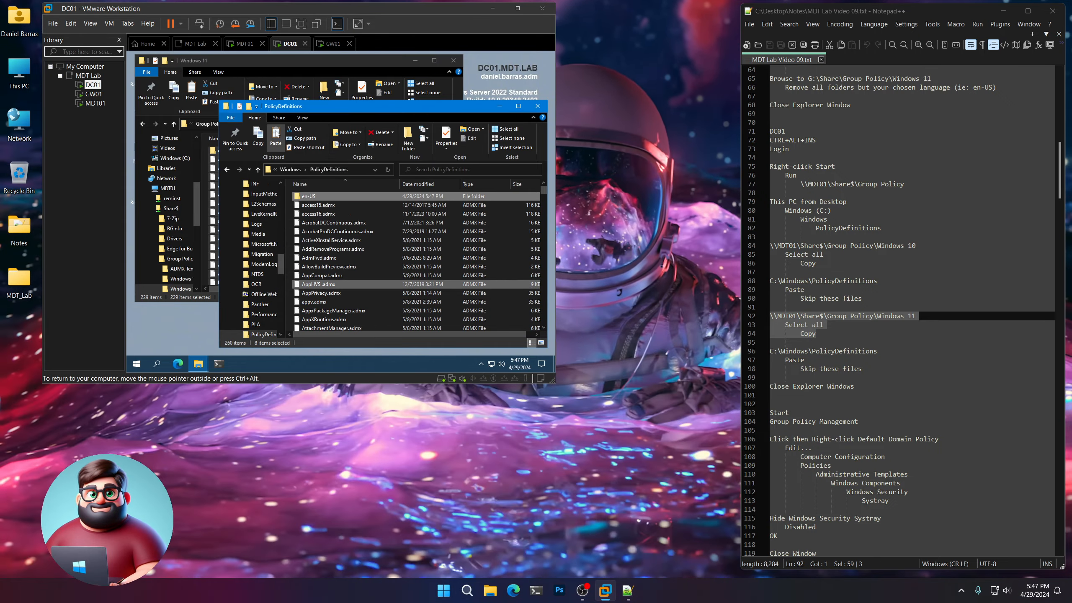
{"action": "left_click", "coordinate": [276, 134]}
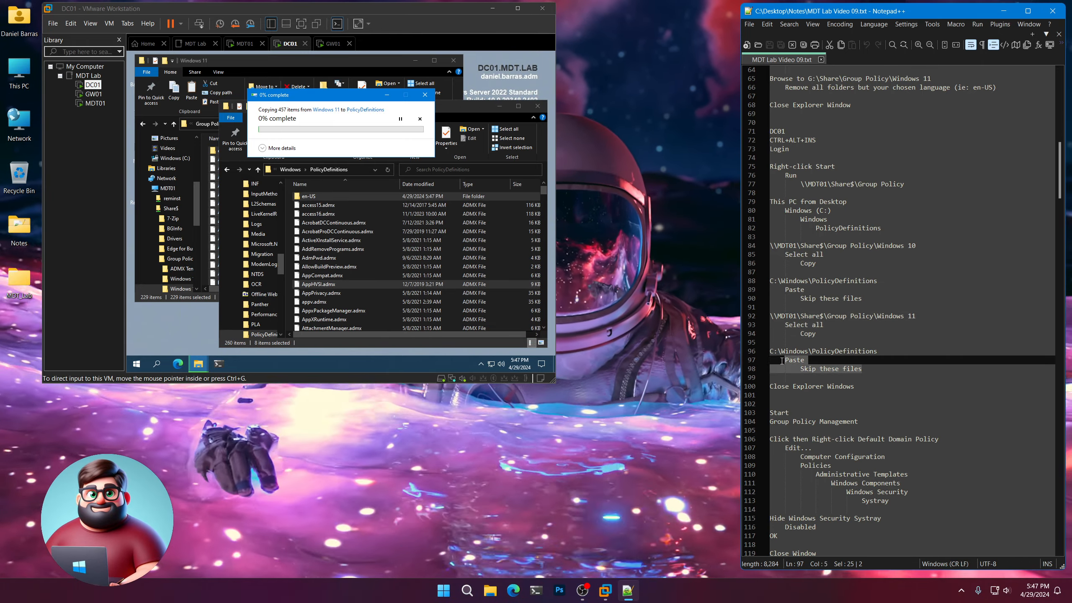
{"action": "left_click_drag", "start_coordinate": [868, 369], "coordinate": [769, 352]}
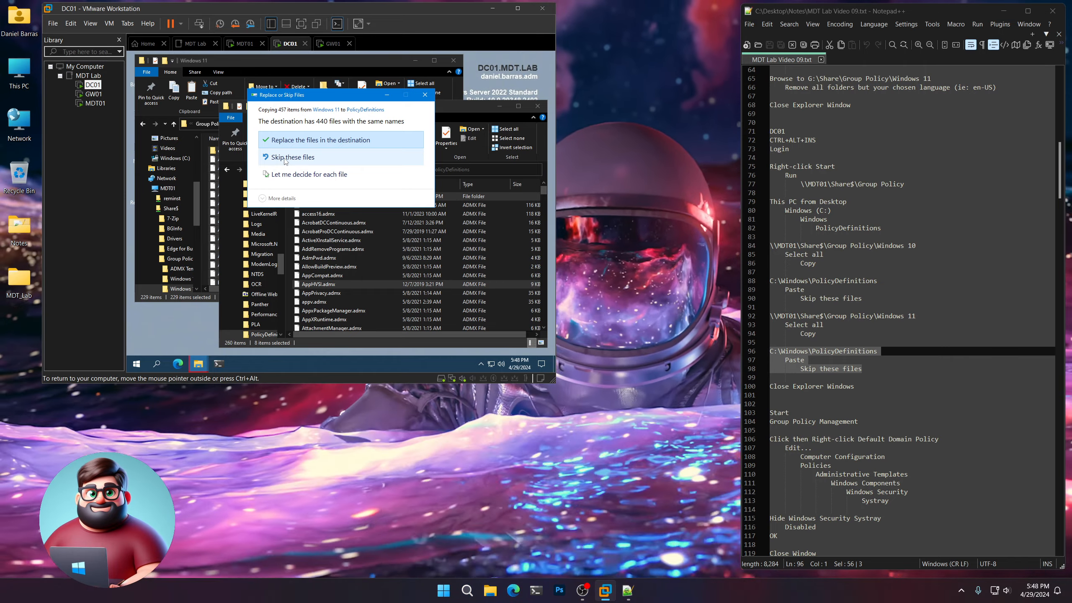
{"action": "left_click", "coordinate": [282, 158]}
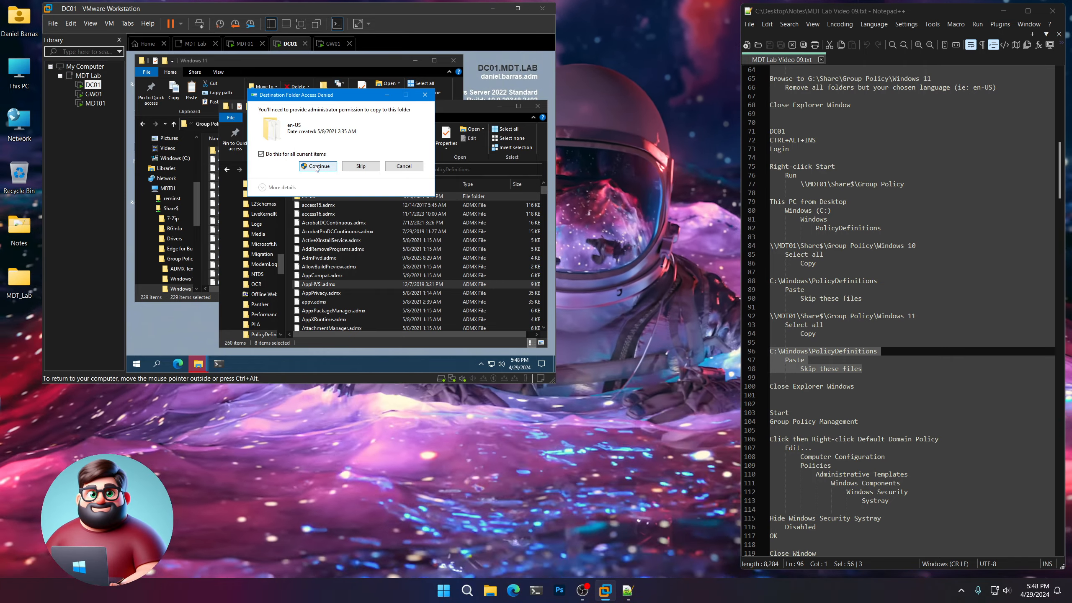
{"action": "left_click", "coordinate": [317, 165]}
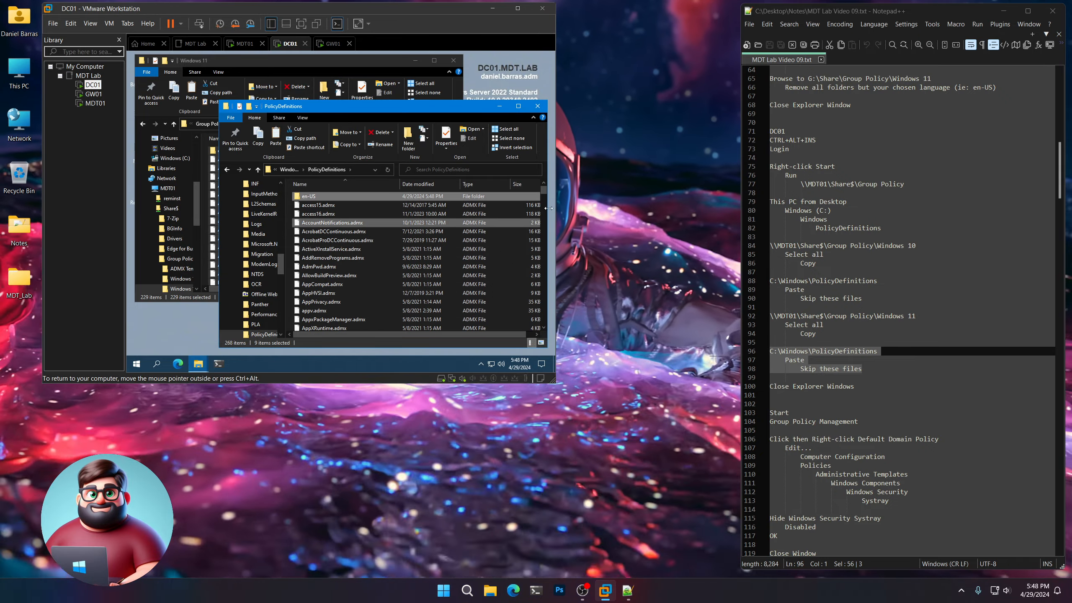
{"action": "mouse_move", "coordinate": [545, 193]}
{"action": "left_mouse_down"}
{"action": "mouse_move", "coordinate": [554, 329]}
{"action": "mouse_move", "coordinate": [549, 180]}
{"action": "left_mouse_up"}
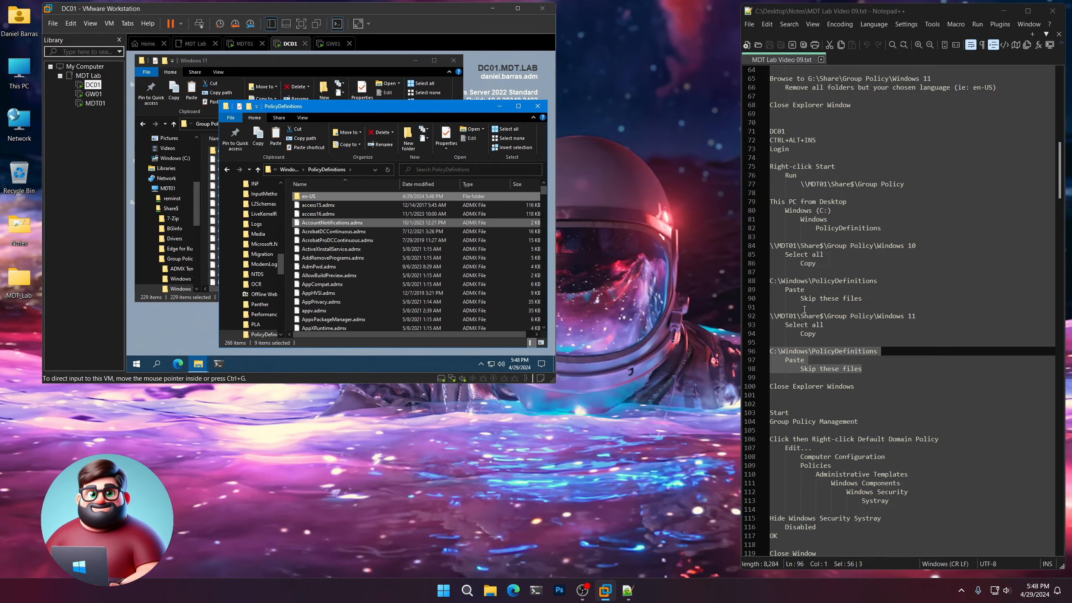
Close the PolicyDefinitions and Windows 11 Explorer windows on DC01, then highlight the Close Explorer Windows line in the notes.
{"action": "scroll", "coordinate": [887, 313], "scroll_direction": "down", "scroll_amount": 6}
{"action": "left_click", "coordinate": [537, 106]}
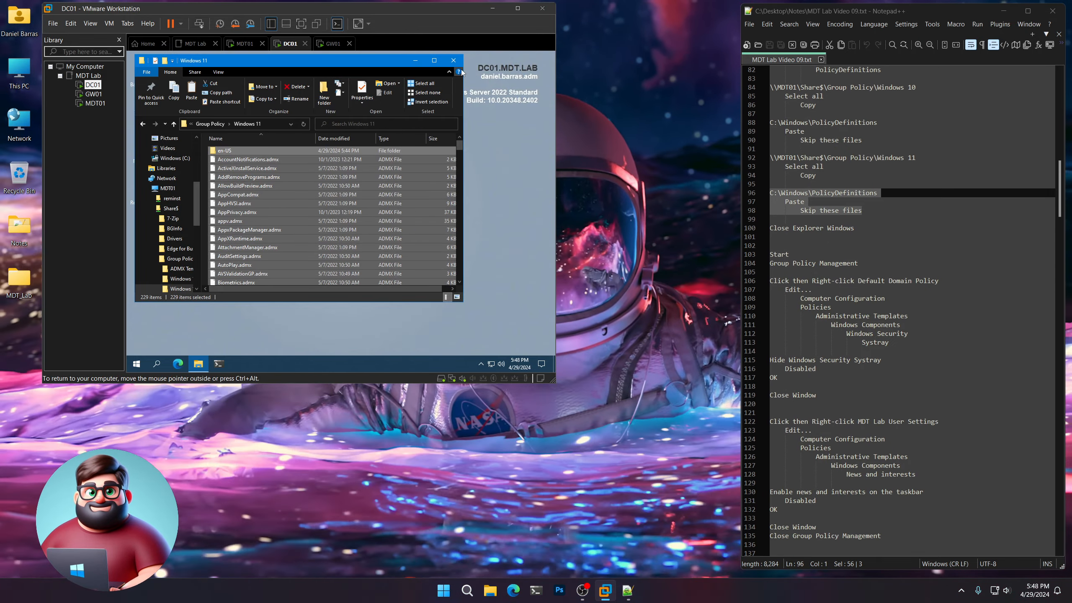
{"action": "left_click", "coordinate": [453, 60]}
{"action": "left_click", "coordinate": [833, 229]}
Highlight the Start and Group Policy Management lines in the notes, then open Group Policy Management on DC01.
{"action": "scroll", "coordinate": [833, 230], "scroll_direction": "down", "scroll_amount": 3}
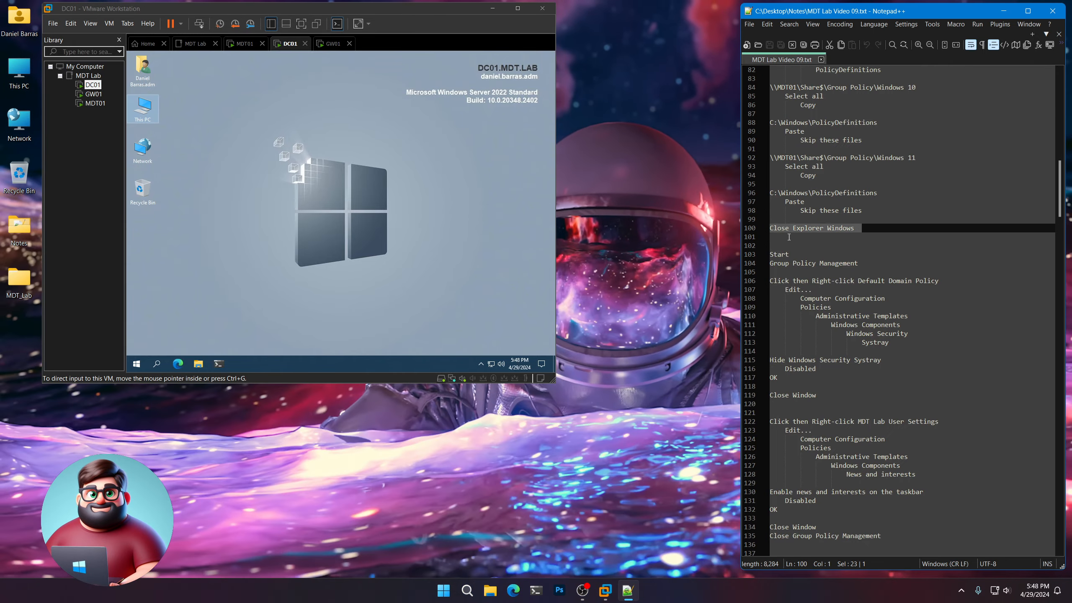
{"action": "left_click_drag", "start_coordinate": [858, 184], "coordinate": [768, 175]}
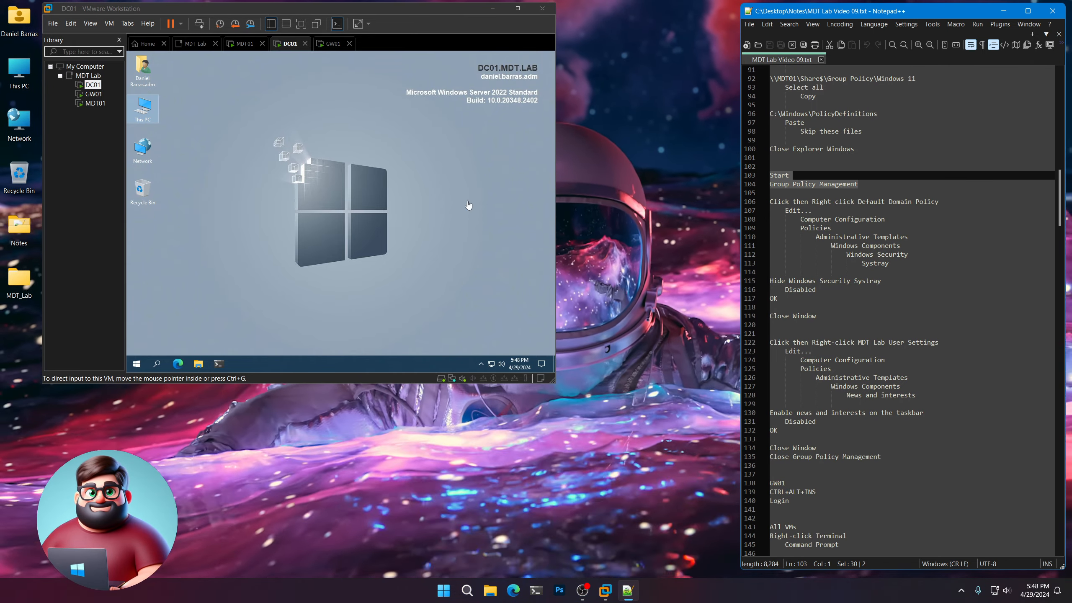
{"action": "left_click", "coordinate": [137, 364]}
{"action": "scroll", "coordinate": [344, 323], "scroll_direction": "down", "scroll_amount": 2}
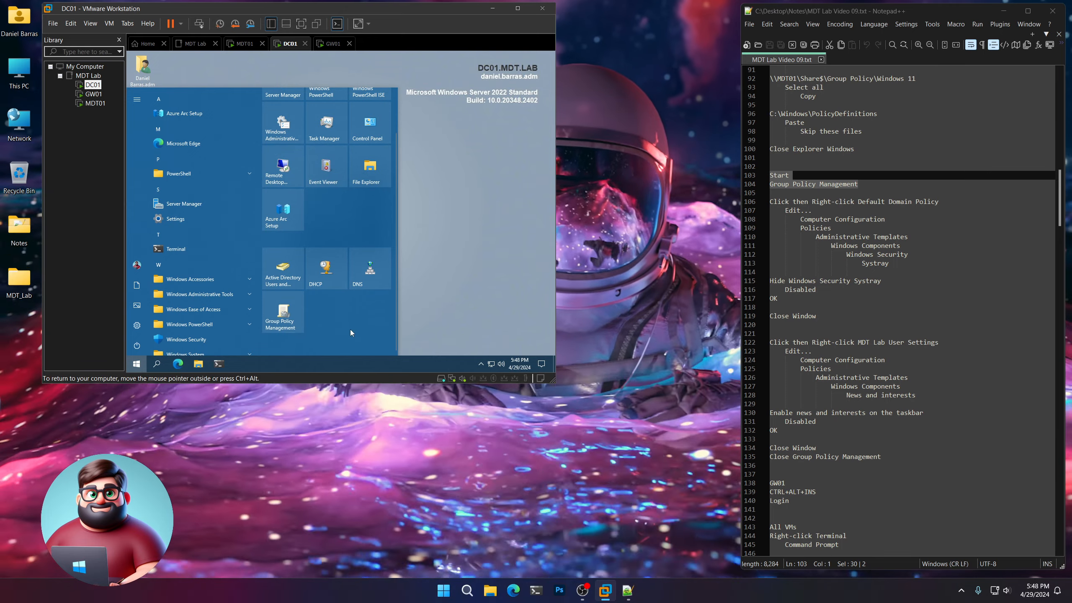
{"action": "left_click", "coordinate": [283, 320]}
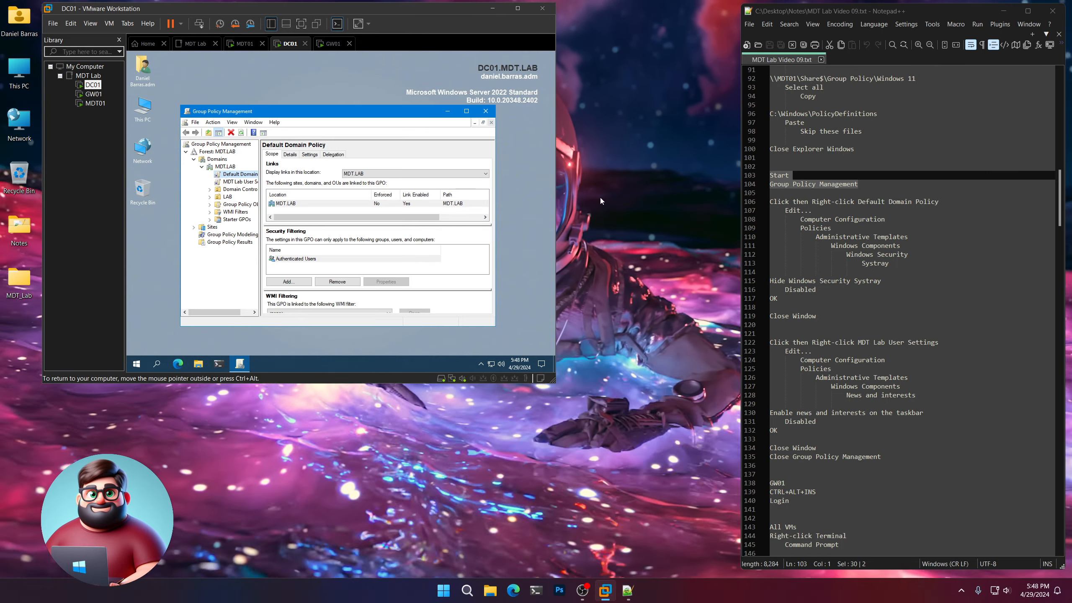
Open the Default Domain Policy under MDT.LAB for editing.
{"action": "left_click", "coordinate": [226, 174]}
{"action": "right_click", "coordinate": [218, 177]}
{"action": "key", "text": "Escape"}
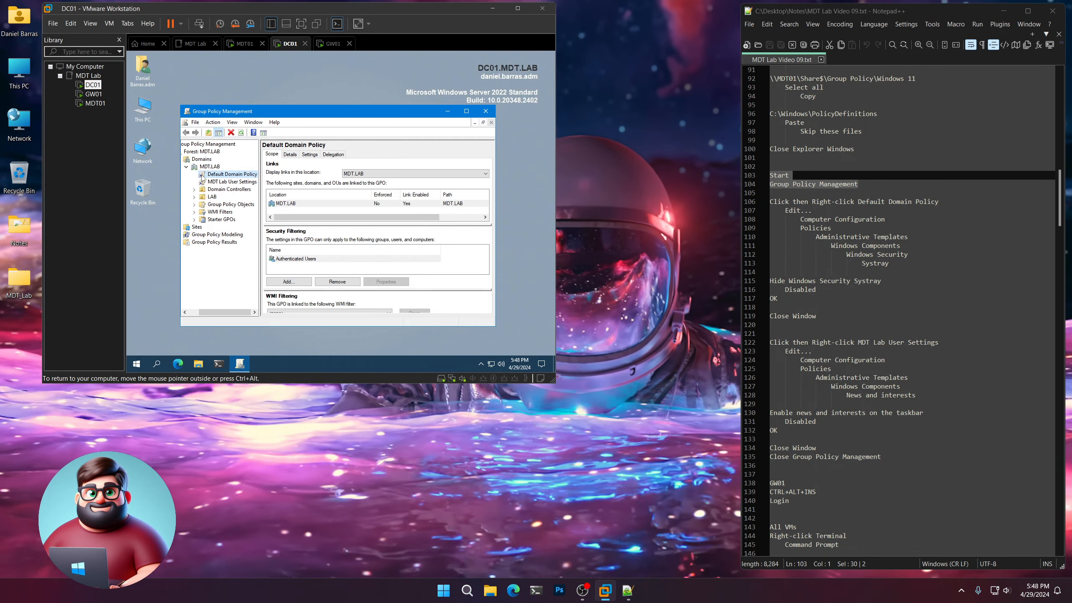
{"action": "right_click", "coordinate": [203, 178]}
{"action": "left_click", "coordinate": [215, 181]}
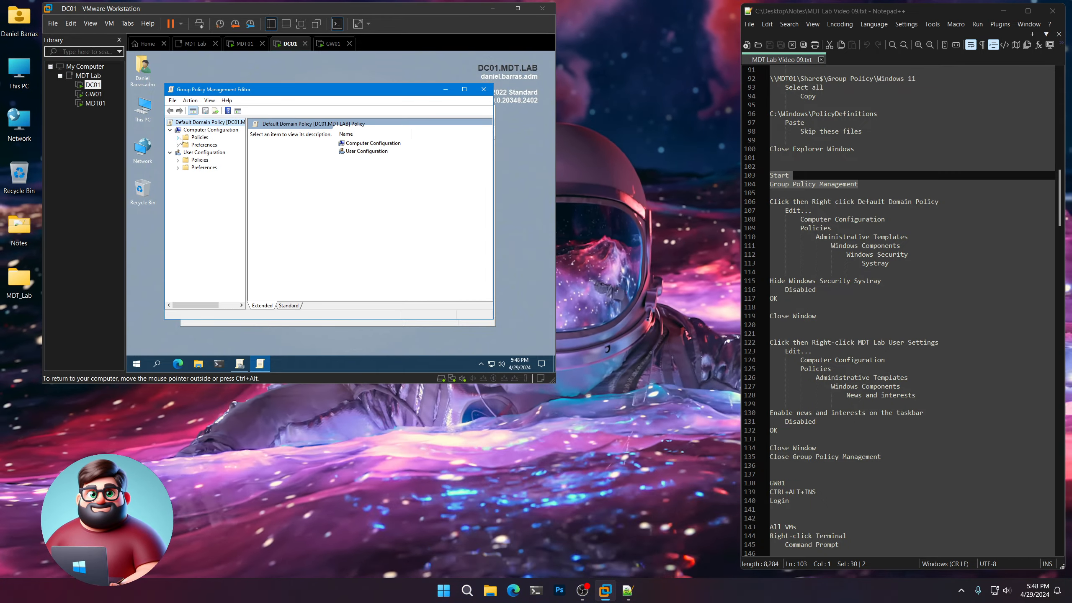
Highlight the policy path in the notes and browse Computer Configuration > Policies > Administrative Templates > Windows Components > Windows Security > Systray.
{"action": "left_click_drag", "start_coordinate": [891, 263], "coordinate": [746, 219]}
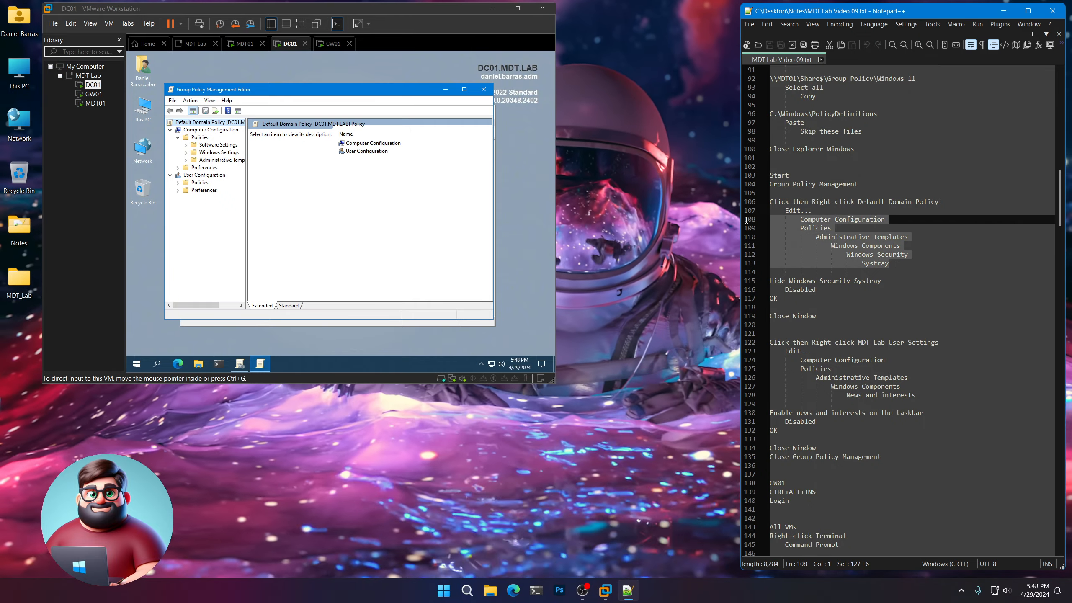
{"action": "left_click", "coordinate": [186, 160]}
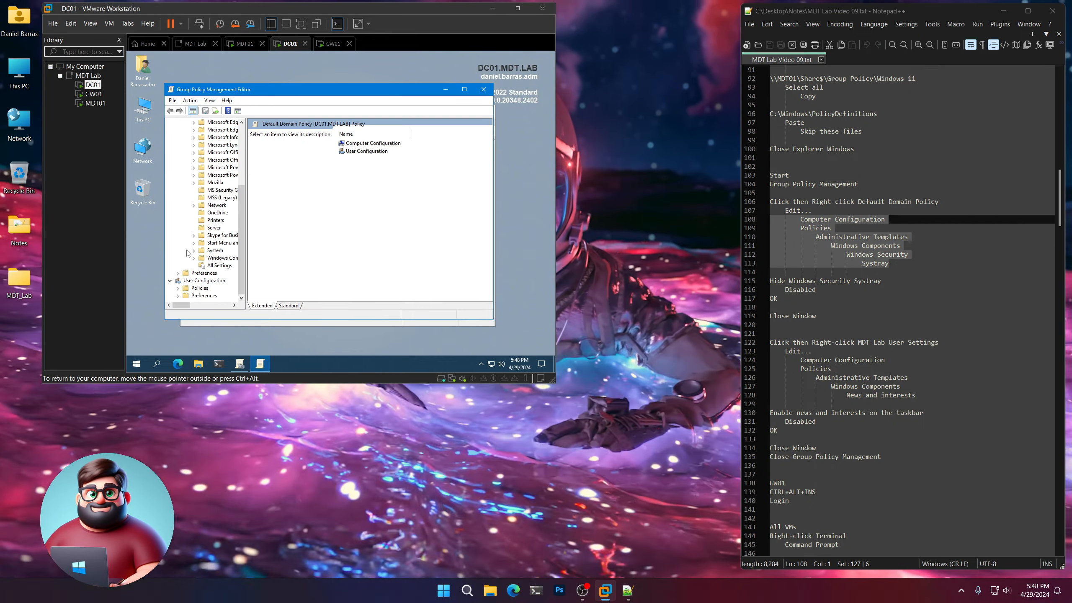
{"action": "left_click_drag", "start_coordinate": [187, 307], "coordinate": [197, 307]}
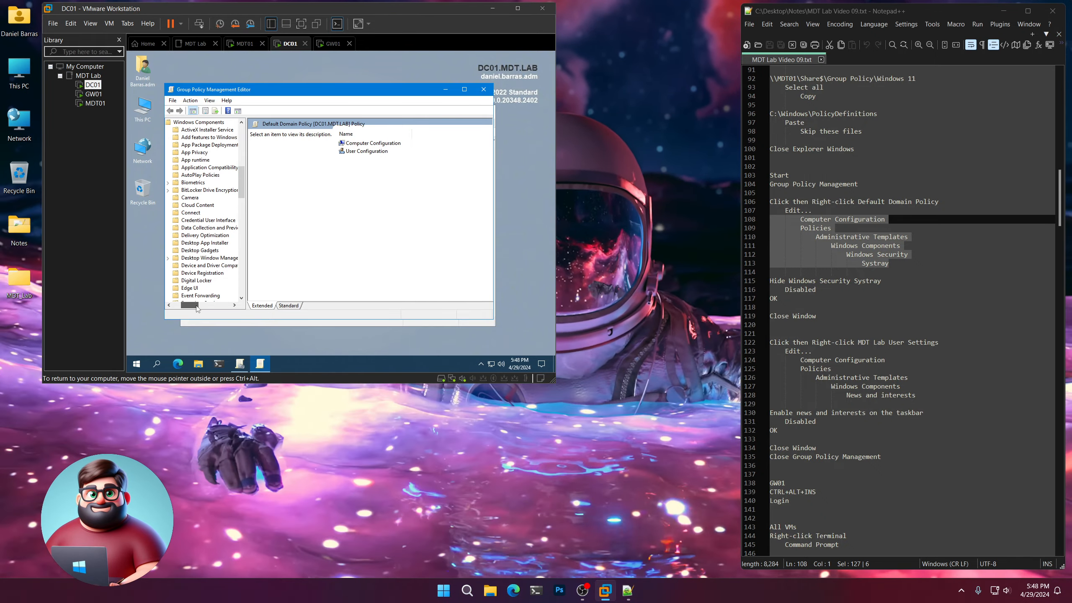
{"action": "left_click_drag", "start_coordinate": [242, 186], "coordinate": [246, 296]}
{"action": "double_click", "coordinate": [189, 243]}
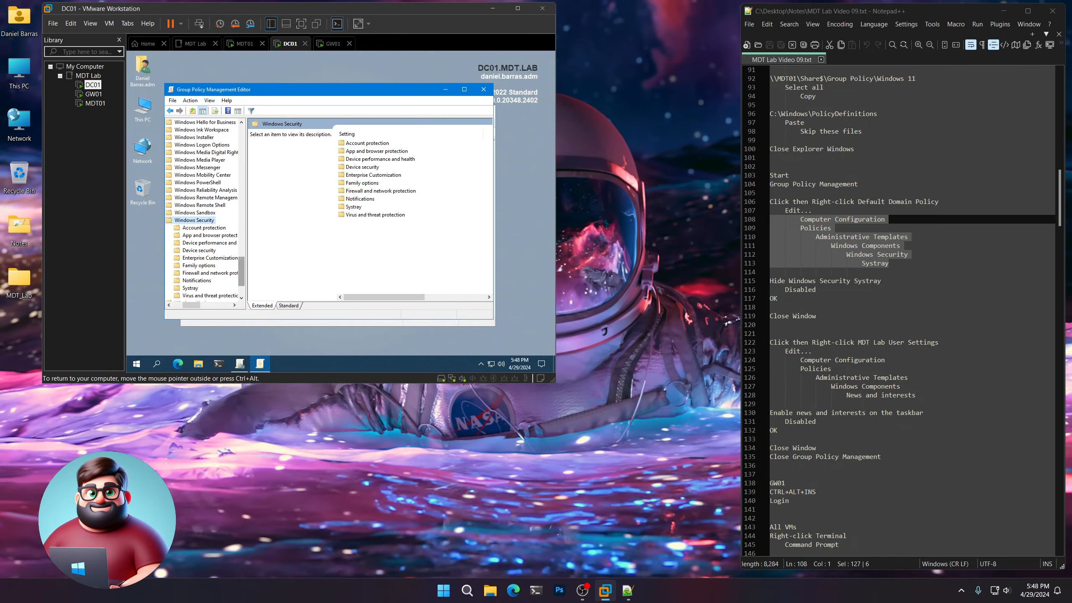
{"action": "left_click", "coordinate": [353, 207]}
{"action": "double_click", "coordinate": [354, 207]}
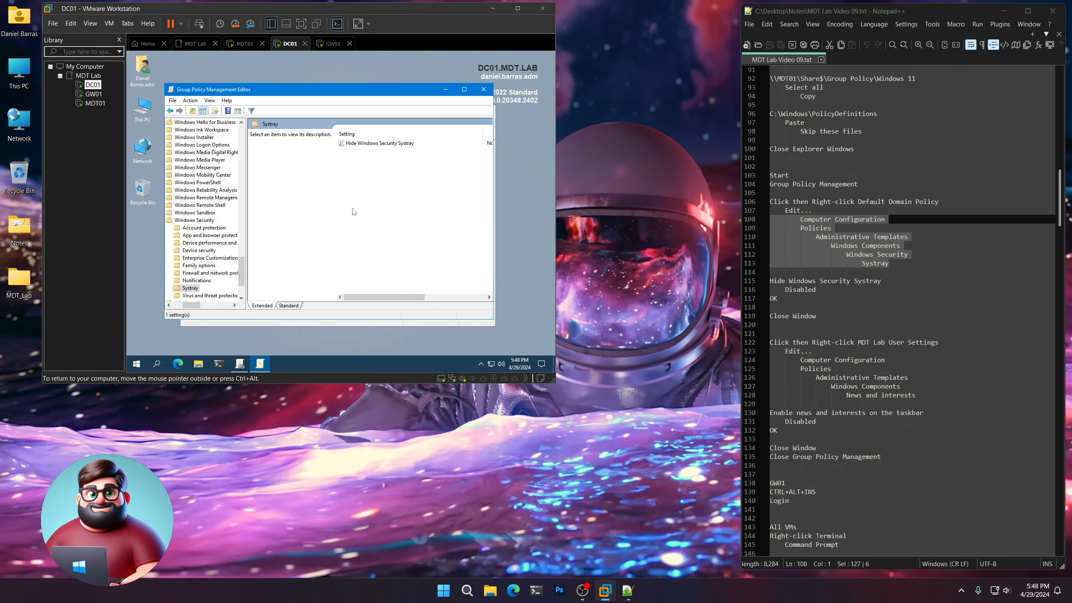
Set Hide Windows Security Systray to Disabled, check the hidden taskbar icons, and close the policy editor.
{"action": "double_click", "coordinate": [369, 144]}
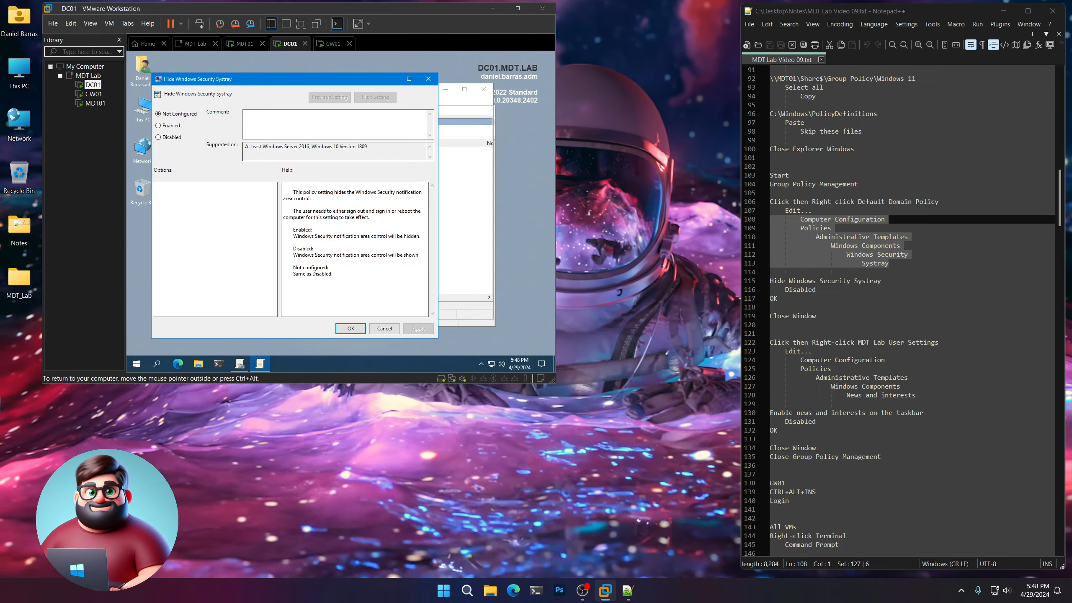
{"action": "left_click", "coordinate": [168, 138]}
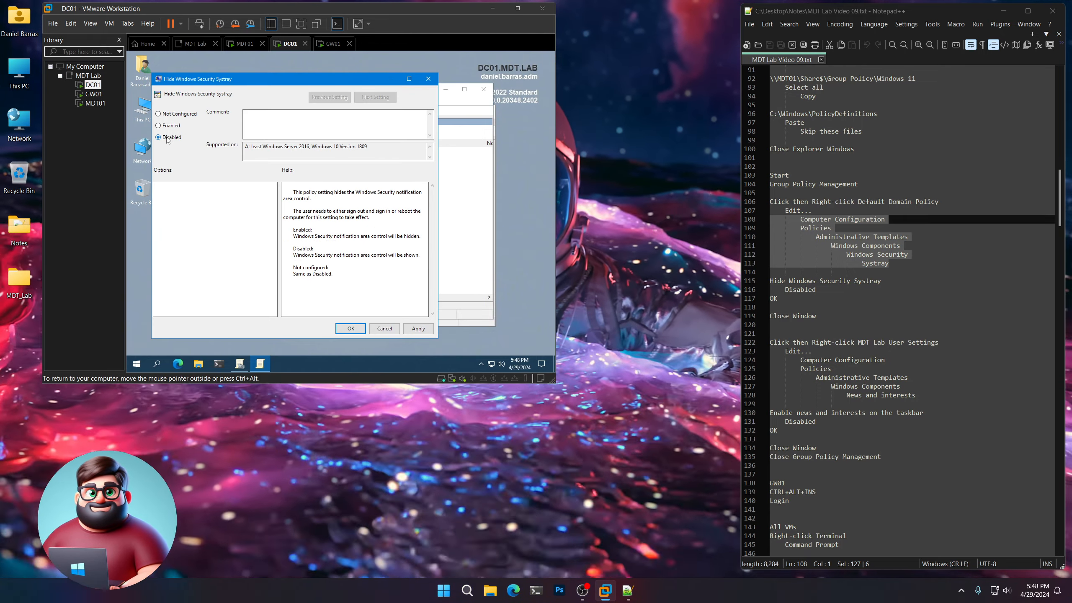
{"action": "left_click", "coordinate": [350, 329]}
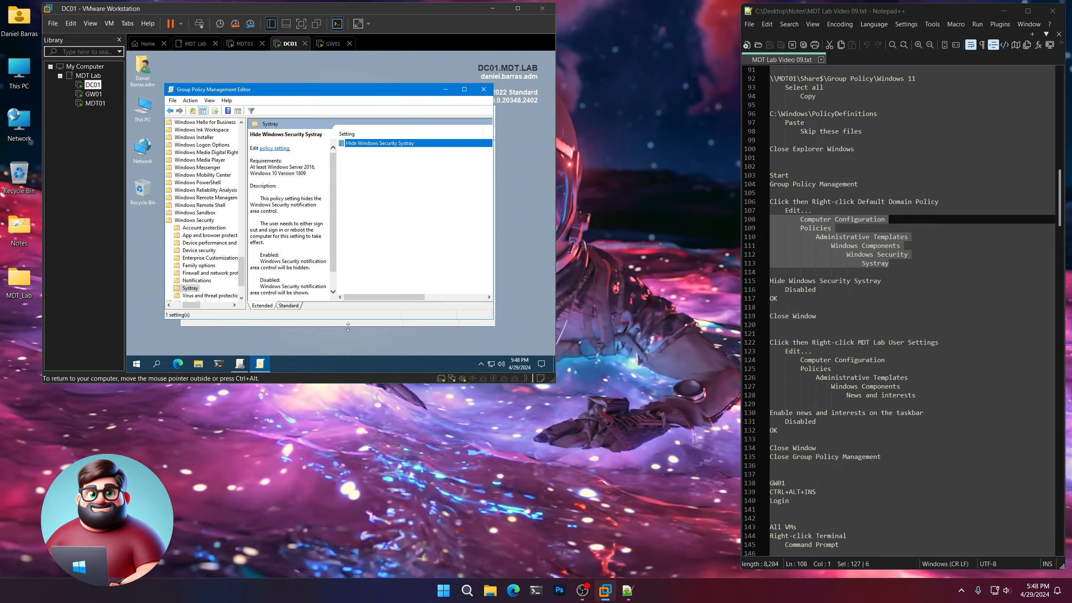
{"action": "left_click", "coordinate": [482, 363]}
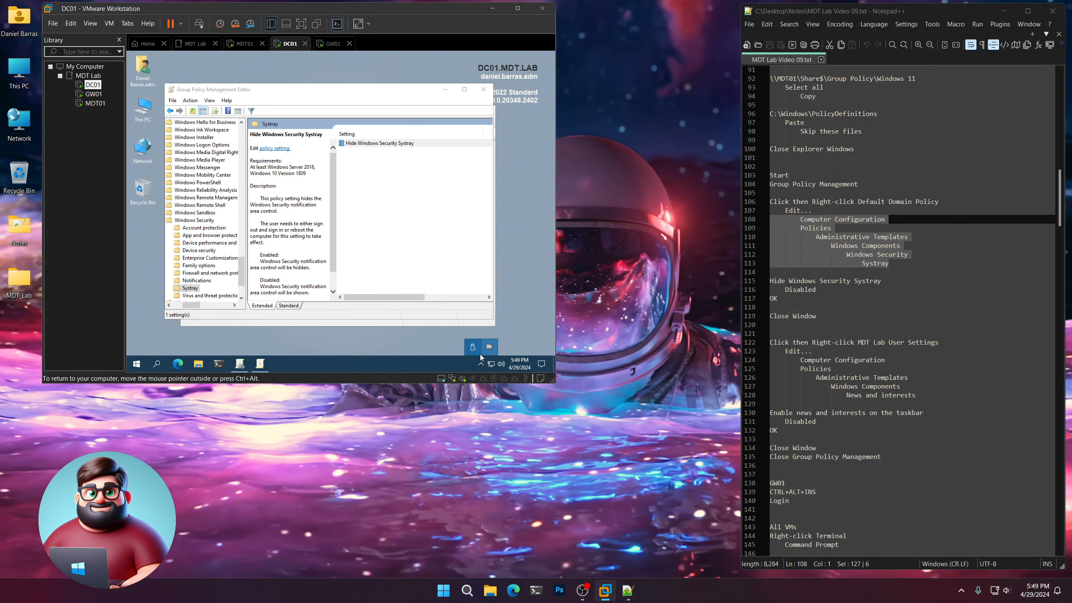
{"action": "left_click", "coordinate": [481, 366]}
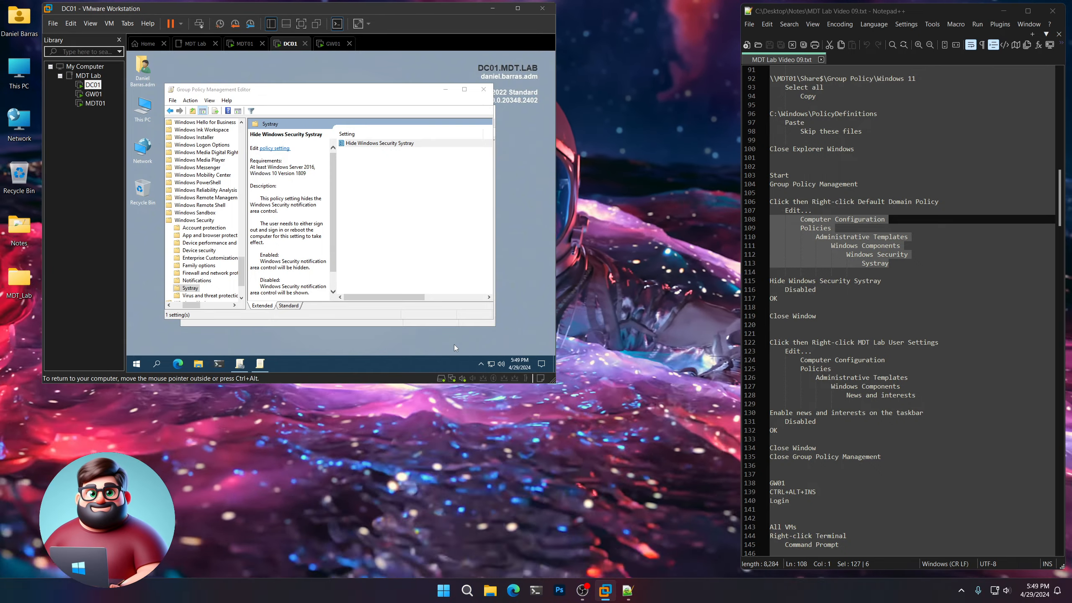
{"action": "left_click", "coordinate": [484, 90]}
Highlight the MDT Lab User Settings instructions in the notes and open that policy for editing.
{"action": "scroll", "coordinate": [786, 300], "scroll_direction": "down", "scroll_amount": 5}
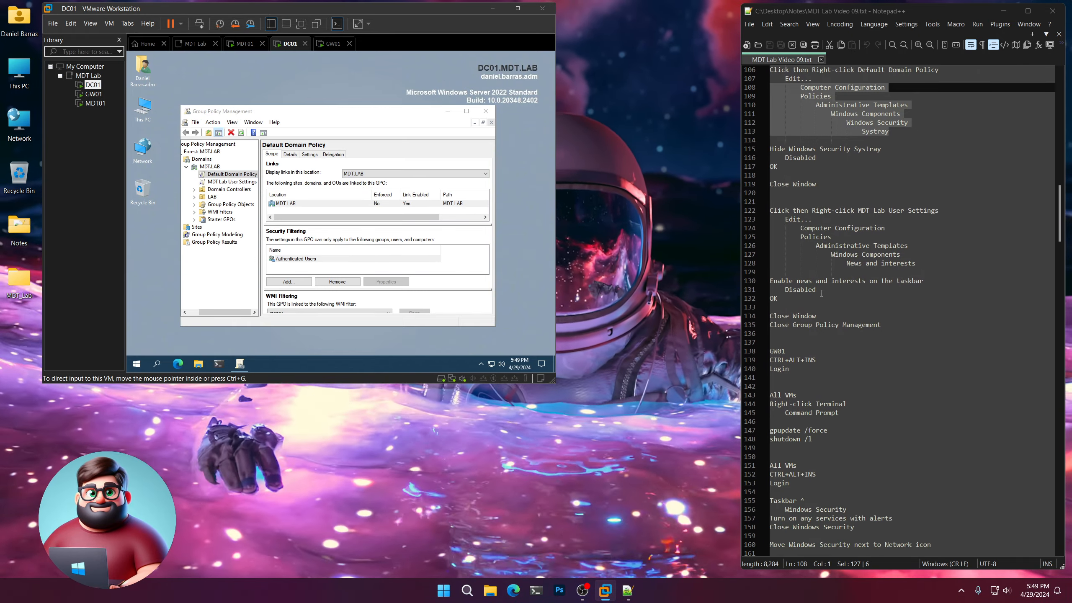
{"action": "left_click_drag", "start_coordinate": [786, 300], "coordinate": [769, 210]}
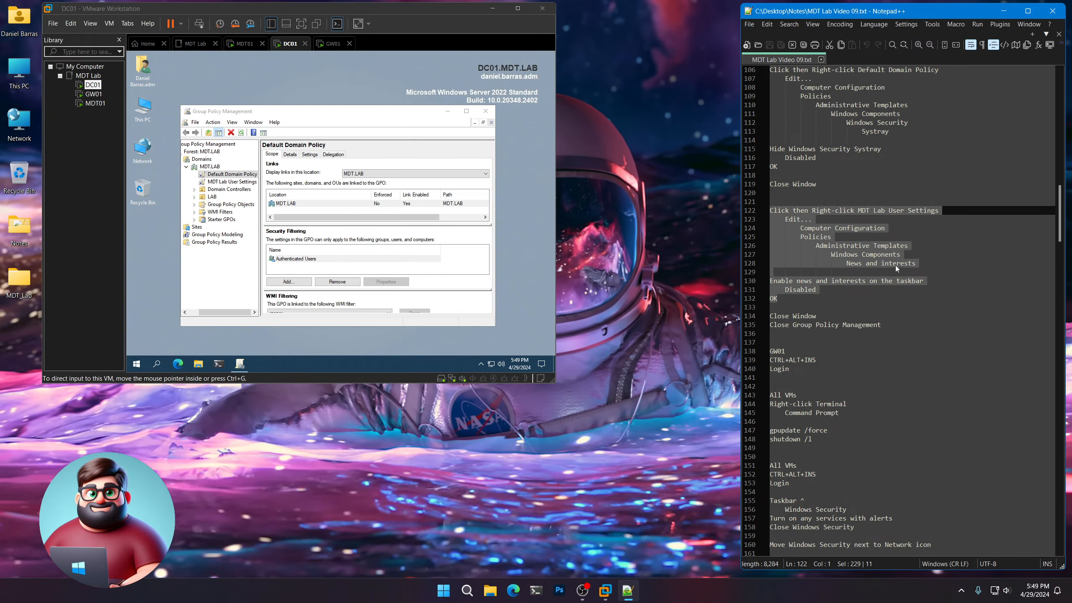
{"action": "left_click", "coordinate": [231, 182]}
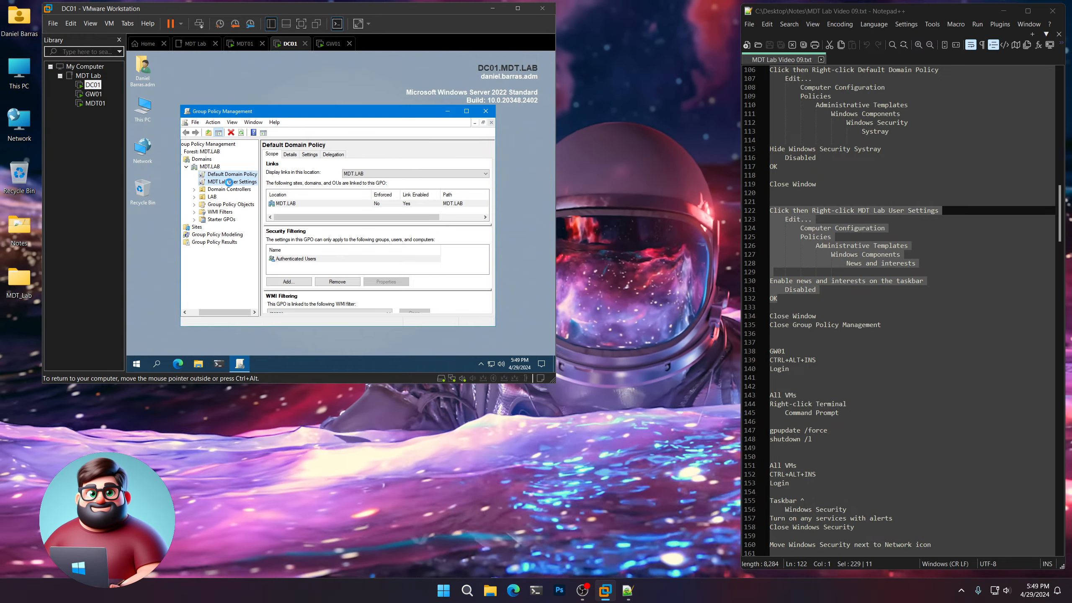
{"action": "right_click", "coordinate": [230, 182]}
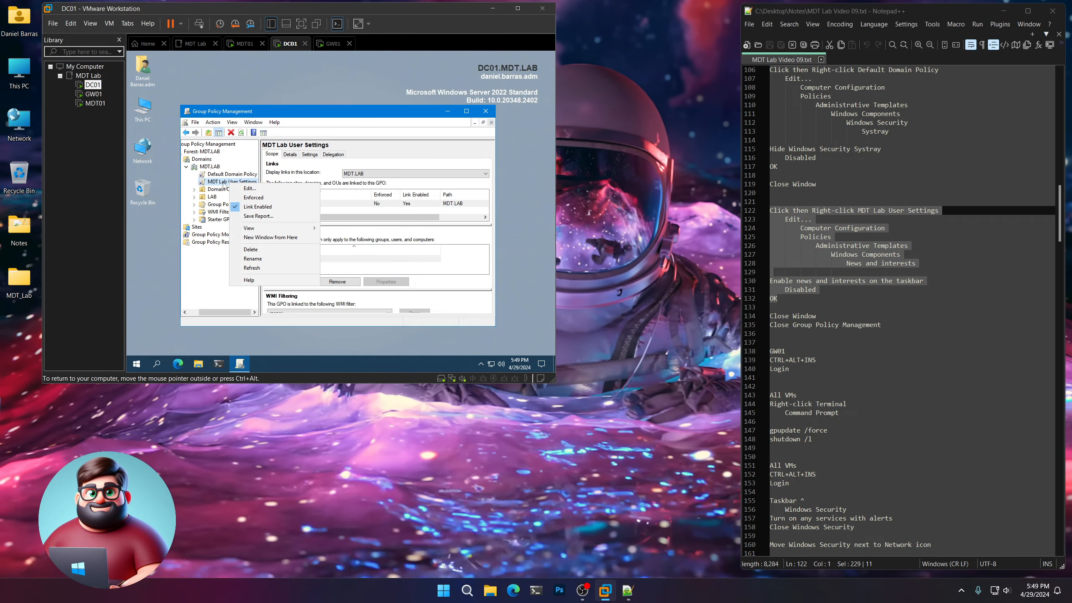
{"action": "left_click", "coordinate": [262, 191]}
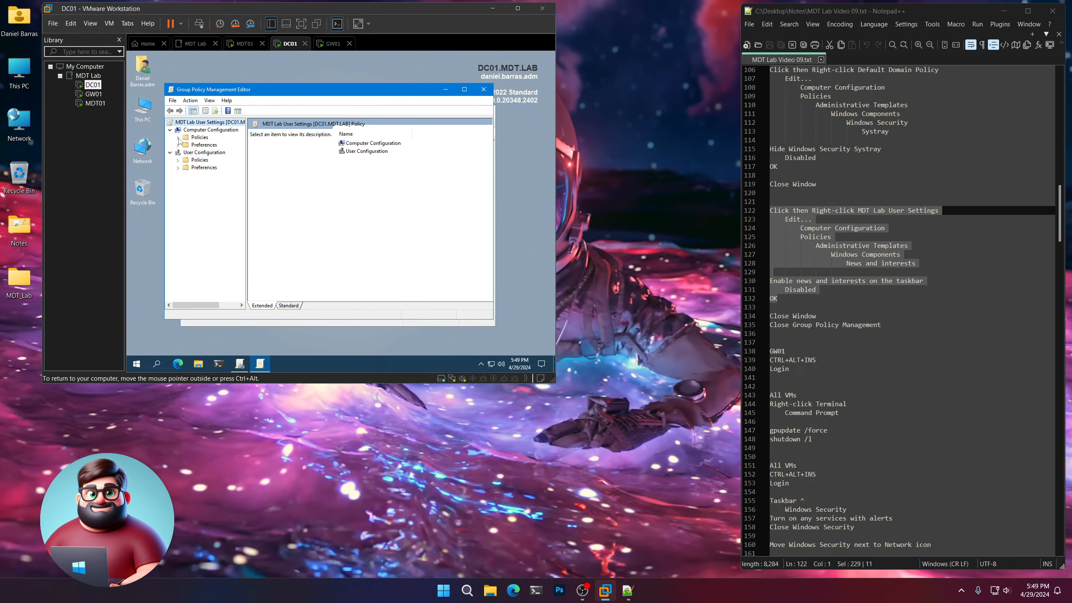
Set Enable news and interests on the taskbar to Disabled under Computer Configuration's Windows Components > News and interests, then close both Group Policy windows.
{"action": "left_click", "coordinate": [186, 161]}
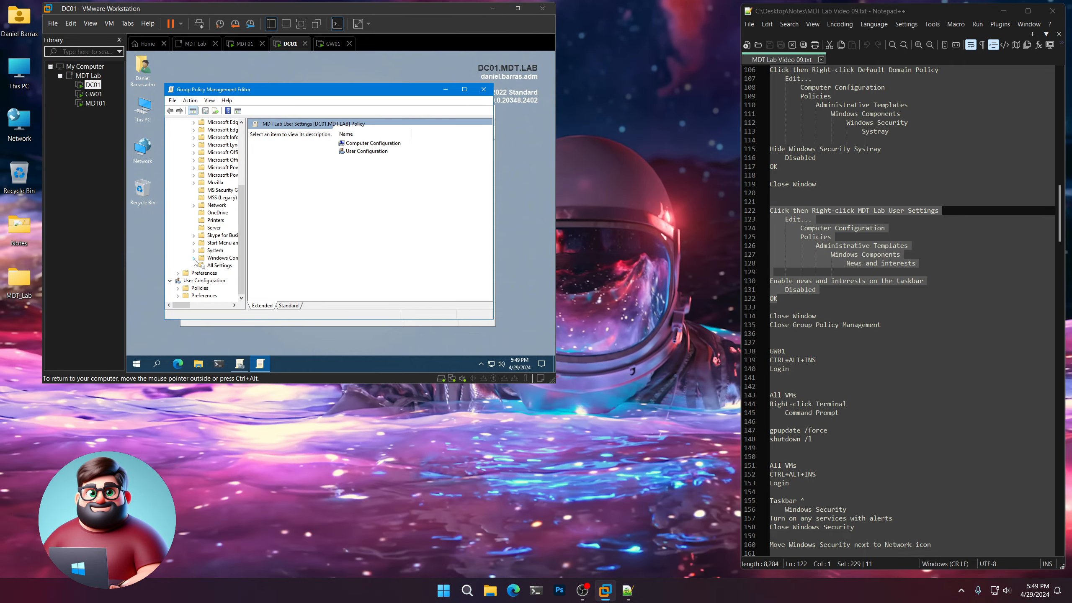
{"action": "left_click_drag", "start_coordinate": [189, 305], "coordinate": [196, 306]}
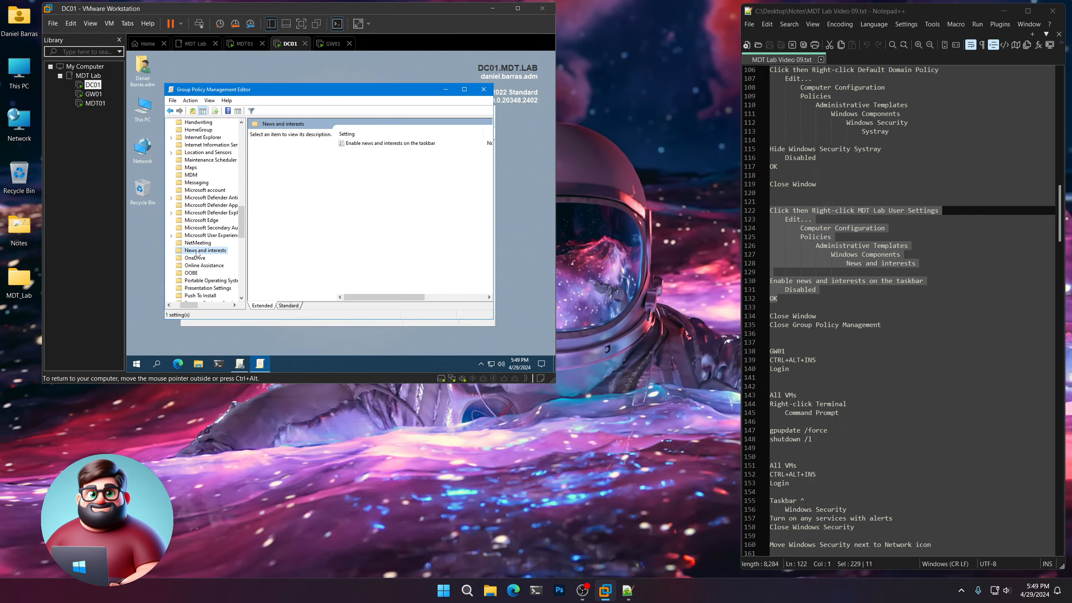
{"action": "double_click", "coordinate": [373, 144]}
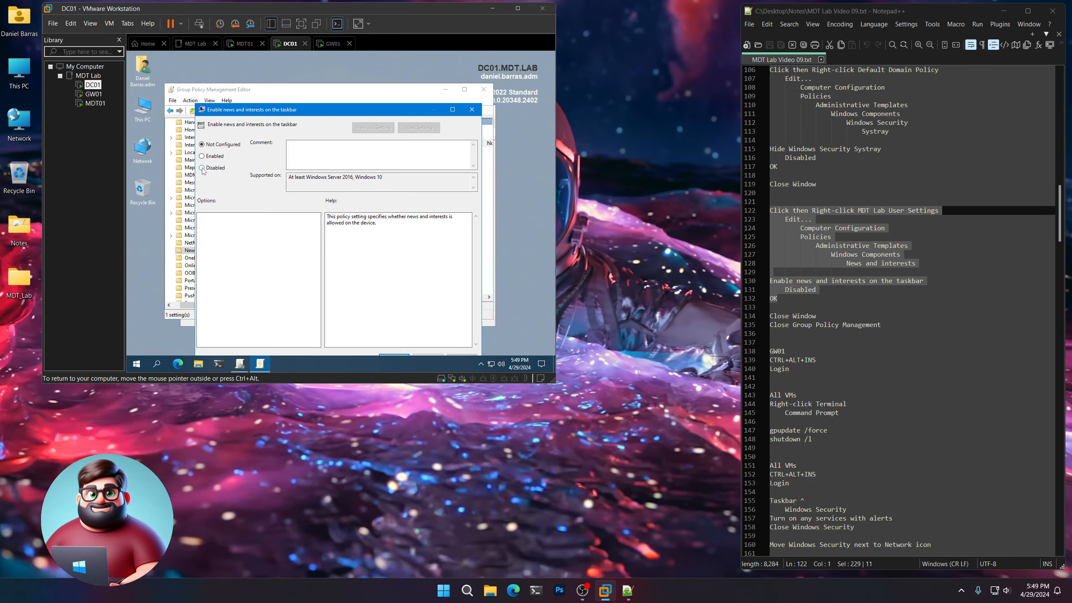
{"action": "left_click_drag", "start_coordinate": [322, 114], "coordinate": [318, 68]}
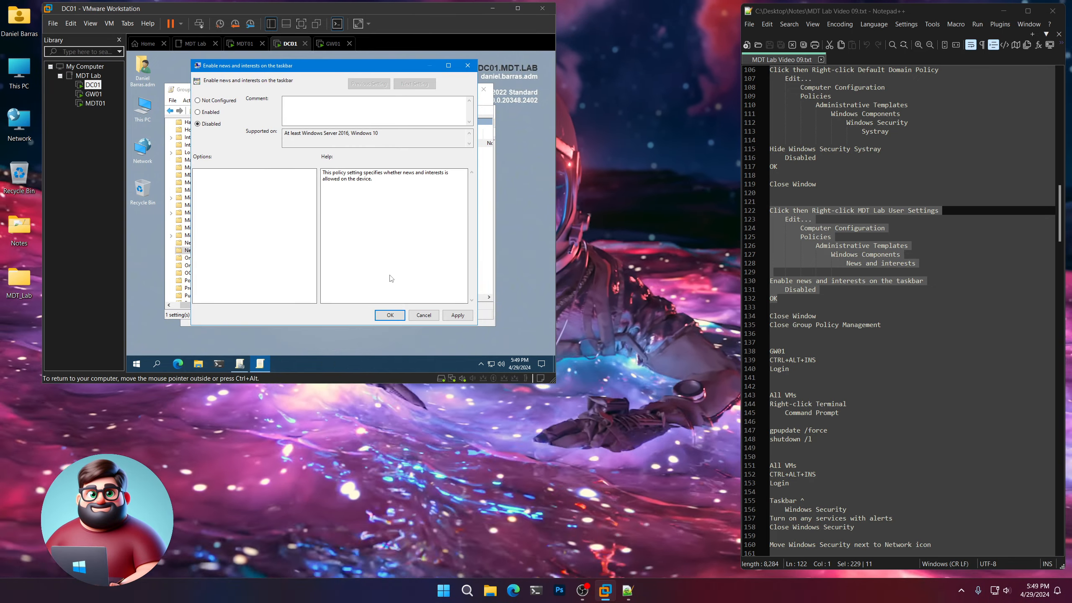
{"action": "left_click", "coordinate": [390, 316]}
{"action": "left_click", "coordinate": [483, 90]}
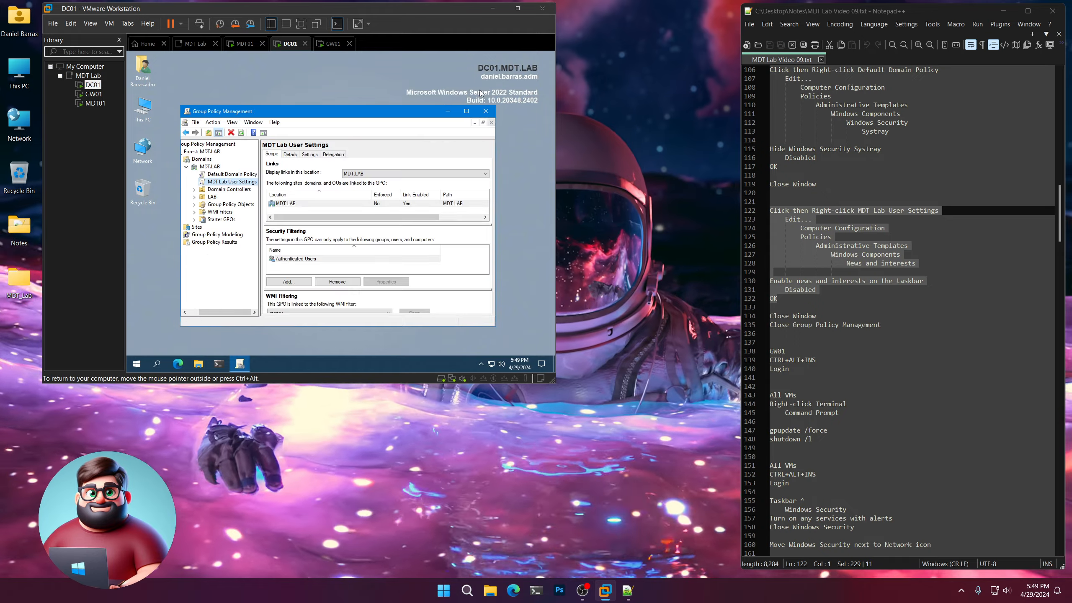
{"action": "left_click", "coordinate": [486, 111]}
Highlight the GW01 login lines in the notes, then unlock GW01 by entering the administrator account's password.
{"action": "scroll", "coordinate": [833, 300], "scroll_direction": "down", "scroll_amount": 5}
{"action": "scroll", "coordinate": [833, 301], "scroll_direction": "down", "scroll_amount": 1}
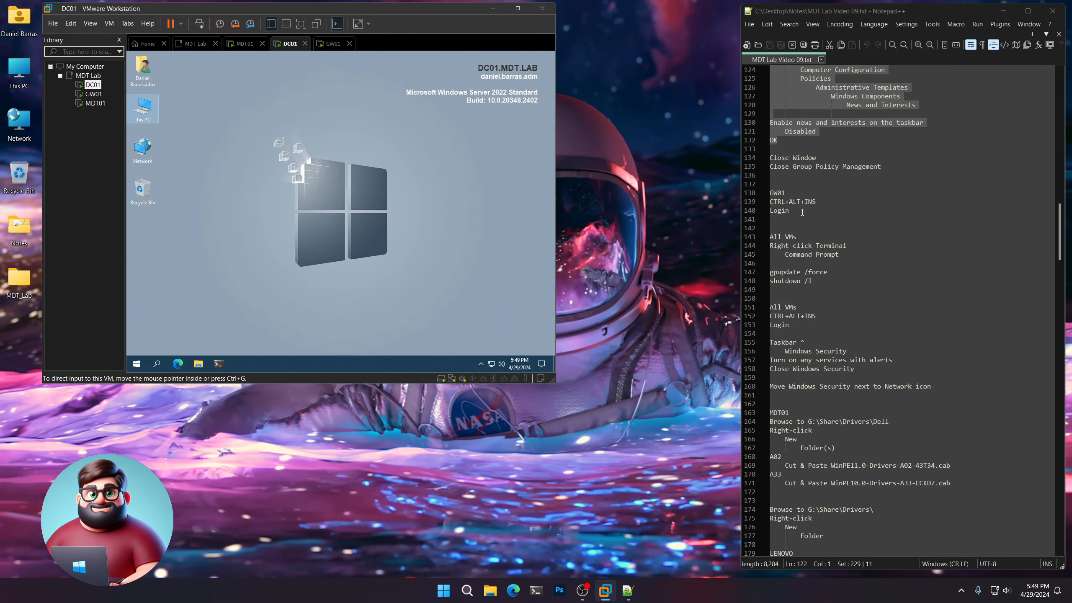
{"action": "left_click_drag", "start_coordinate": [791, 210], "coordinate": [768, 192]}
{"action": "left_click", "coordinate": [92, 94]}
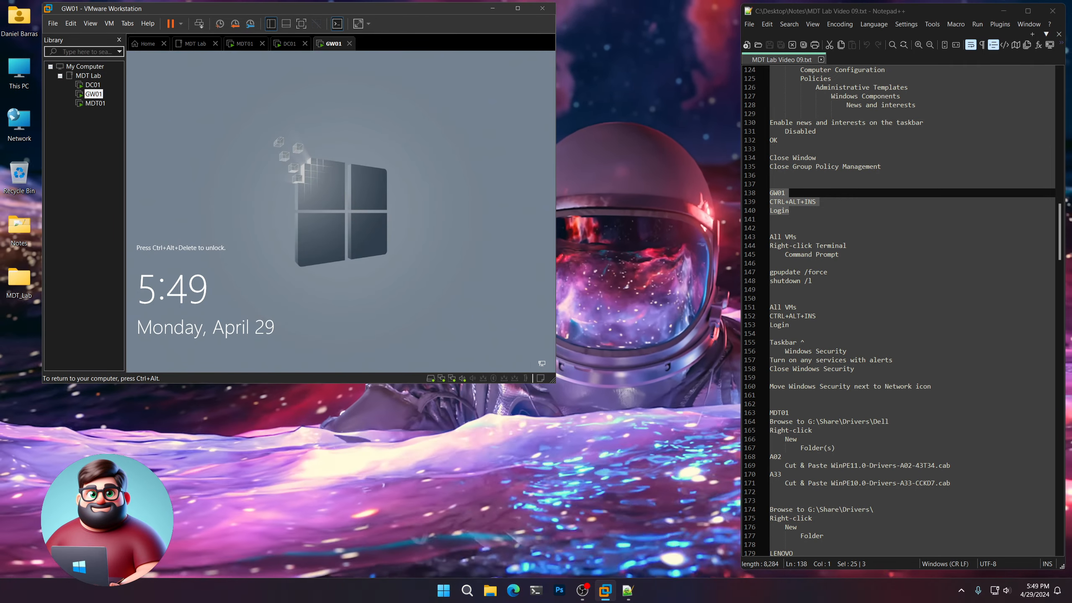
{"action": "key", "text": "ctrl+alt+Insert"}
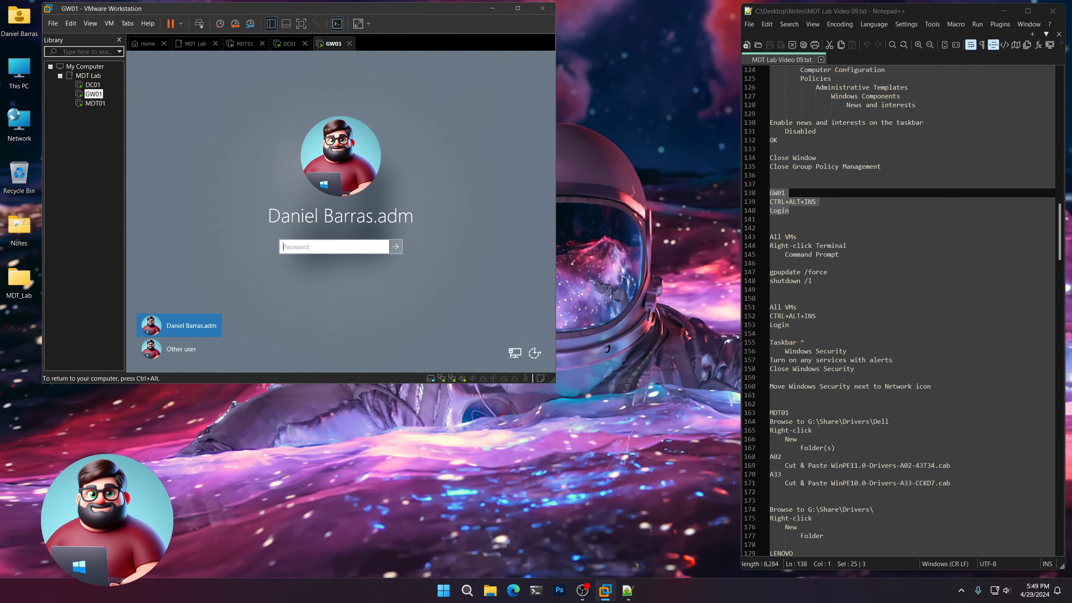
{"action": "type", "text": "********"}
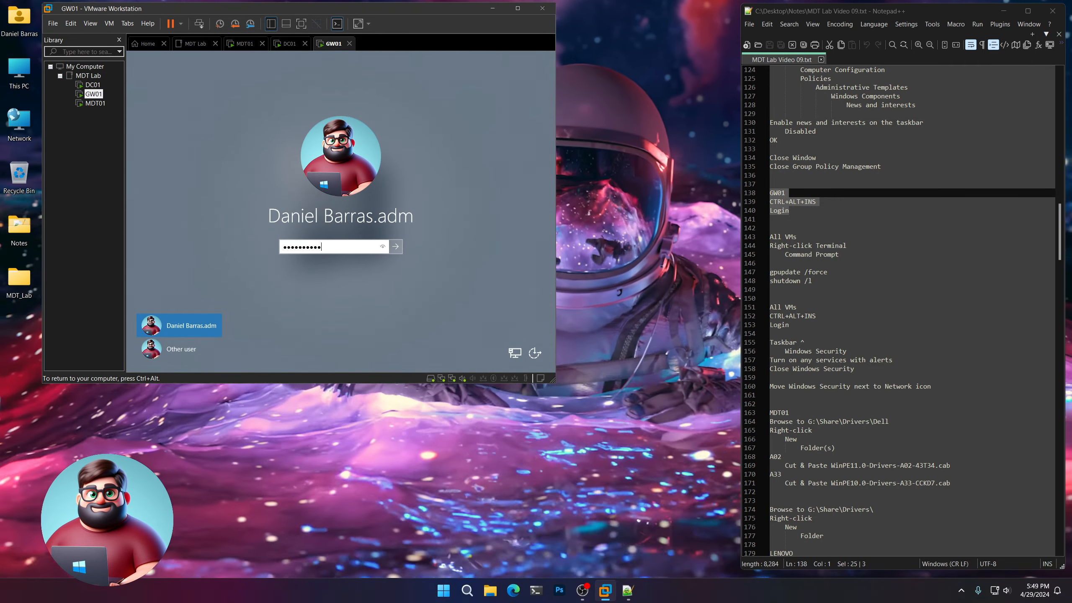
{"action": "key", "text": "Return"}
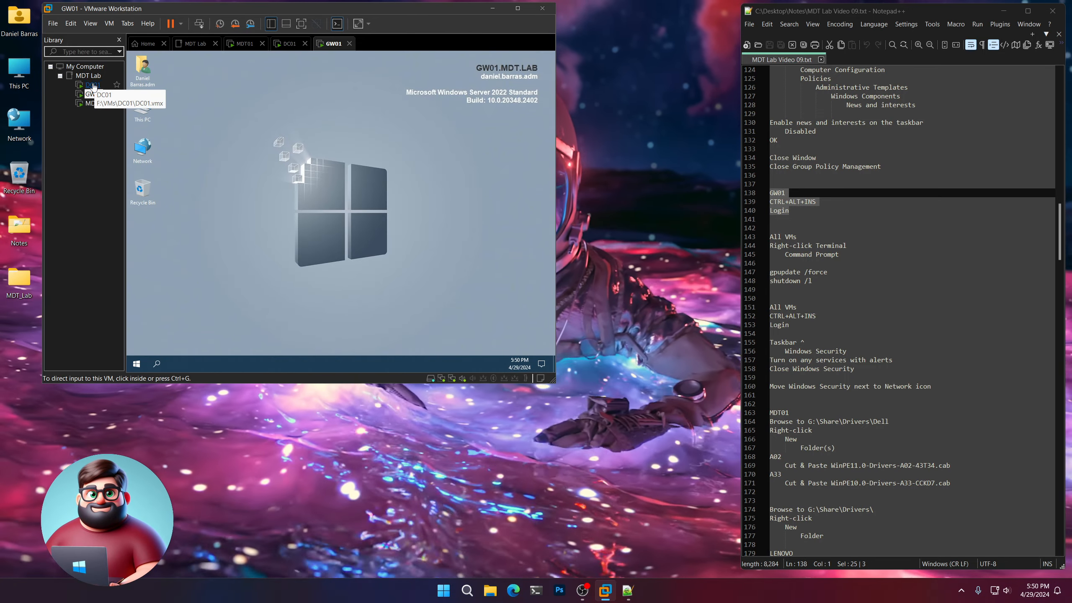
Switch to the DC01 virtual machine and open a Command Prompt in Terminal.
{"action": "left_click", "coordinate": [93, 84]}
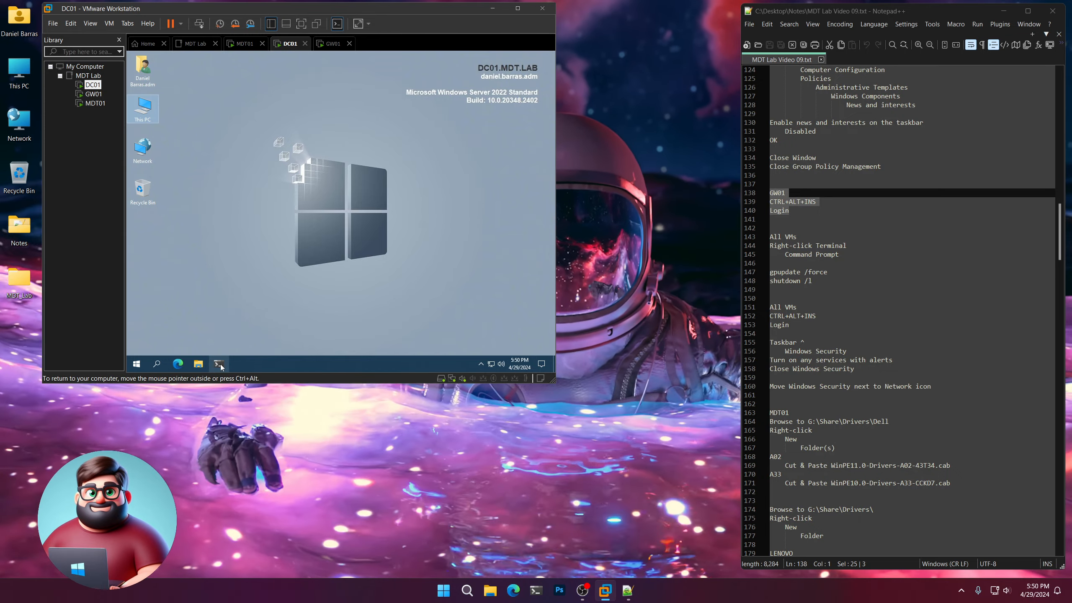
{"action": "right_click", "coordinate": [219, 363]}
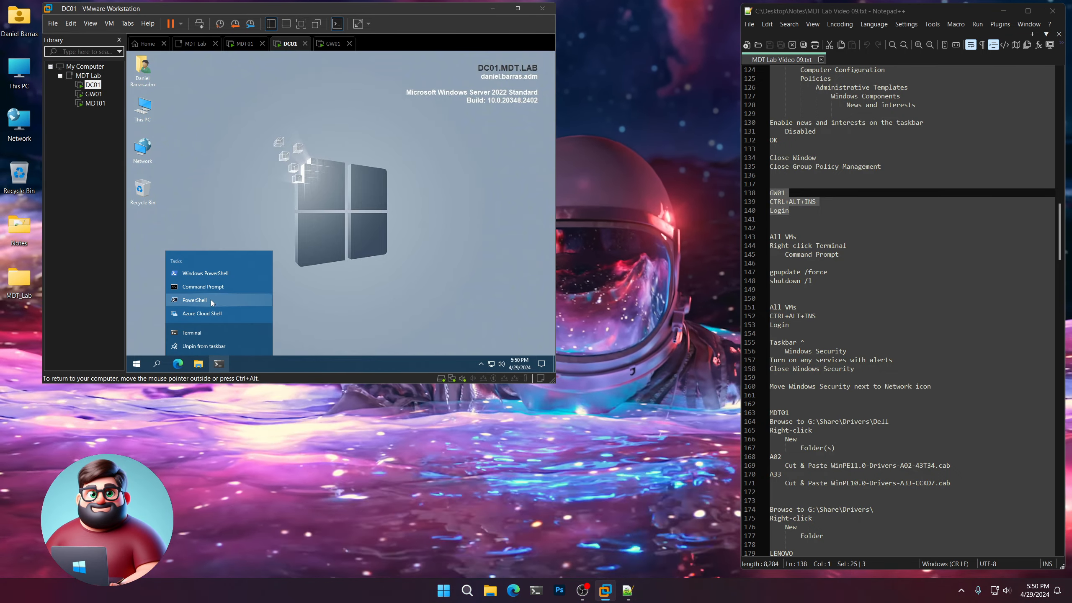
{"action": "left_click", "coordinate": [198, 291]}
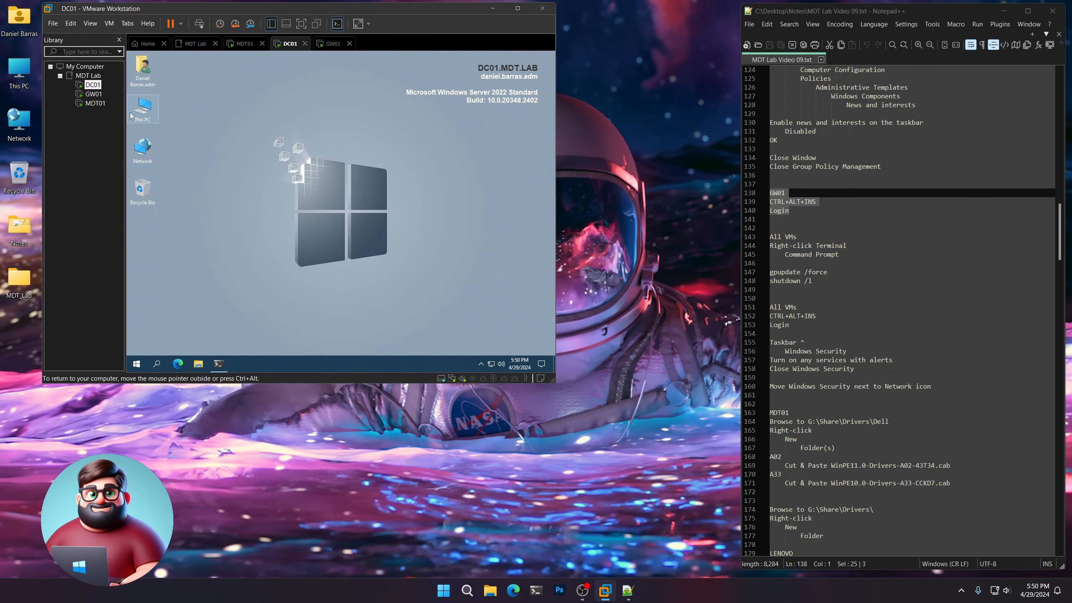
Open a Command Prompt in Terminal on both the GW01 and MDT01 virtual machines.
{"action": "left_click", "coordinate": [93, 94]}
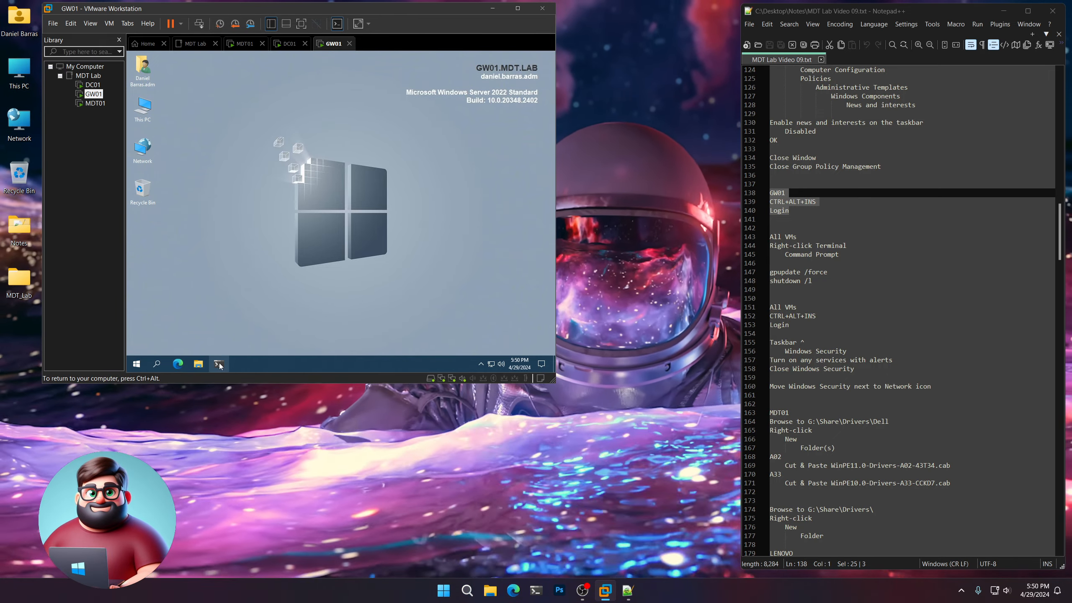
{"action": "right_click", "coordinate": [219, 362]}
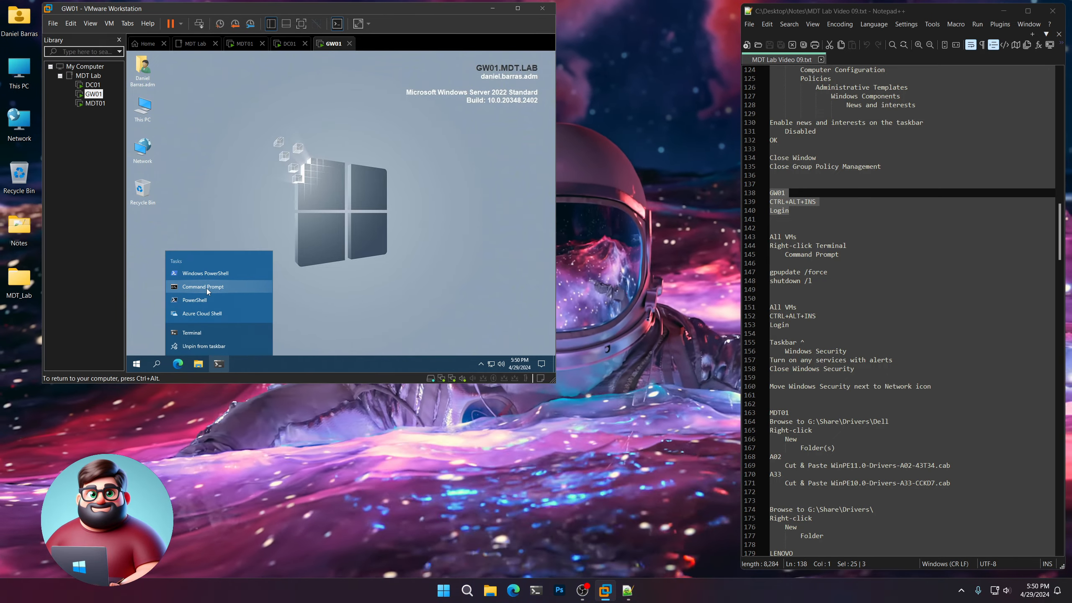
{"action": "left_click", "coordinate": [207, 290]}
{"action": "left_click", "coordinate": [95, 103]}
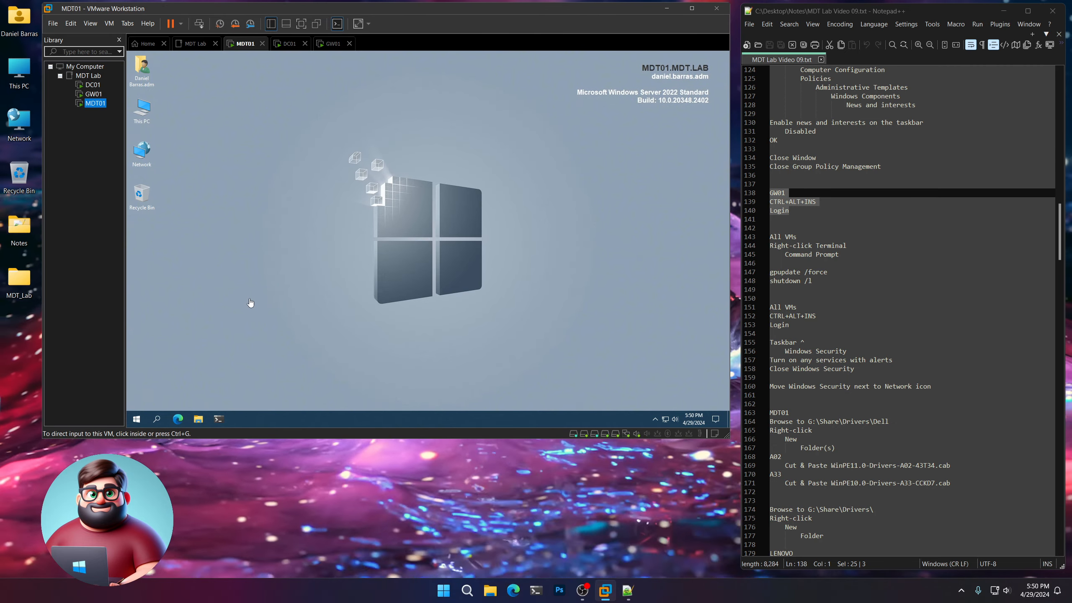
{"action": "right_click", "coordinate": [215, 420]}
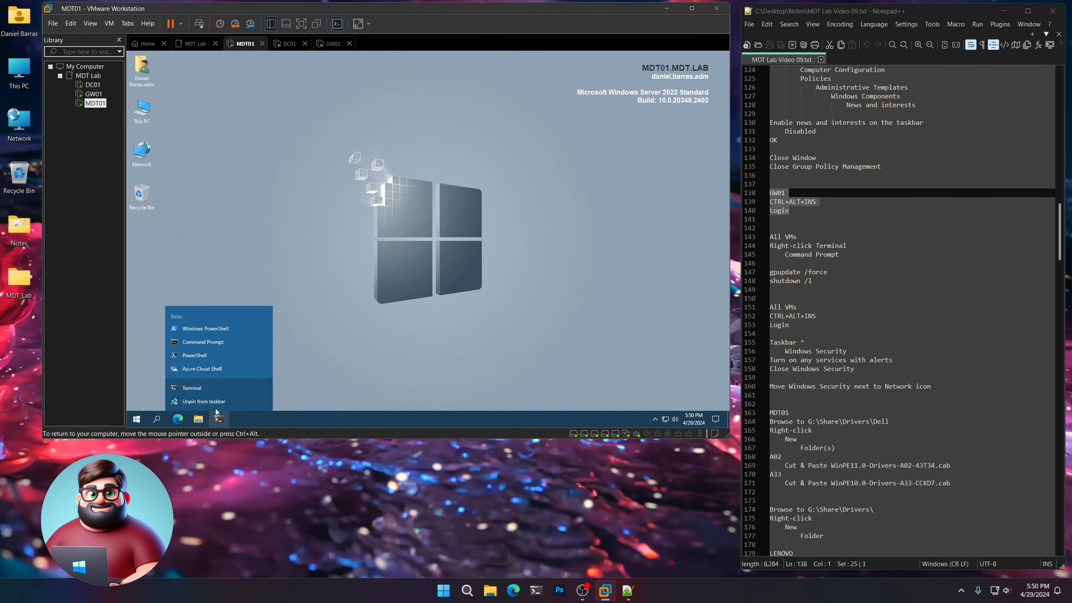
{"action": "left_click", "coordinate": [216, 346]}
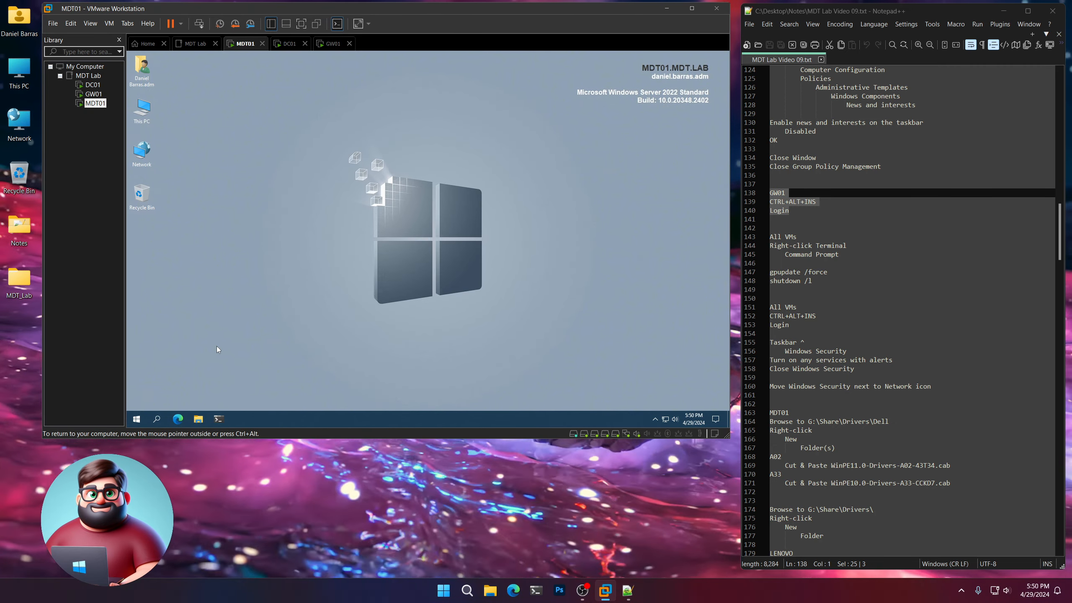
Copy the gpupdate /force and shutdown /l commands from the notes and run them in the Command Prompts on DC01, GW01 and MDT01.
{"action": "left_click", "coordinate": [775, 288]}
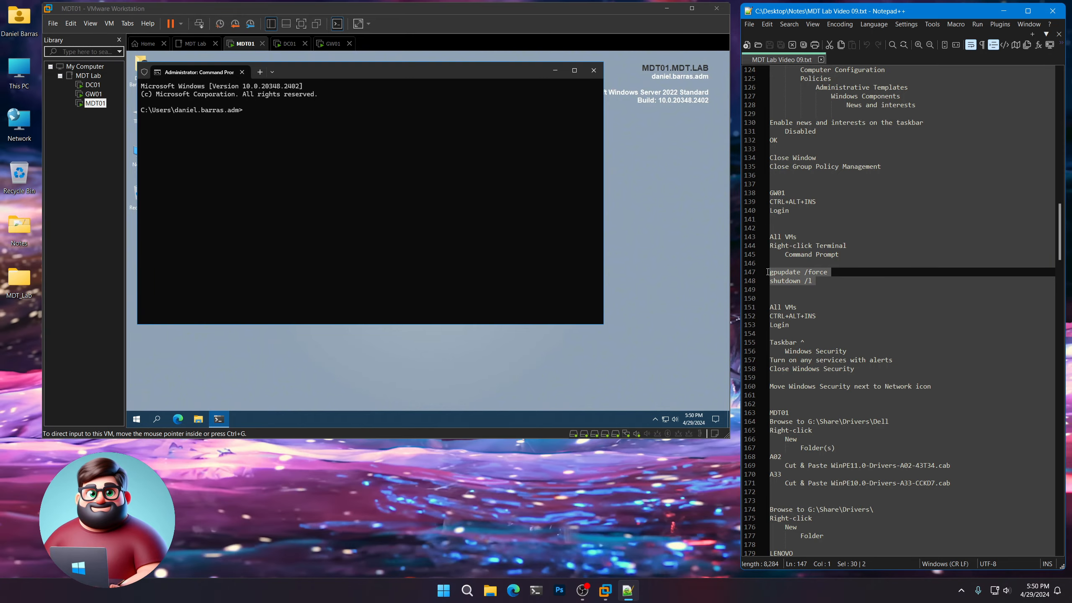
{"action": "right_click", "coordinate": [783, 277]}
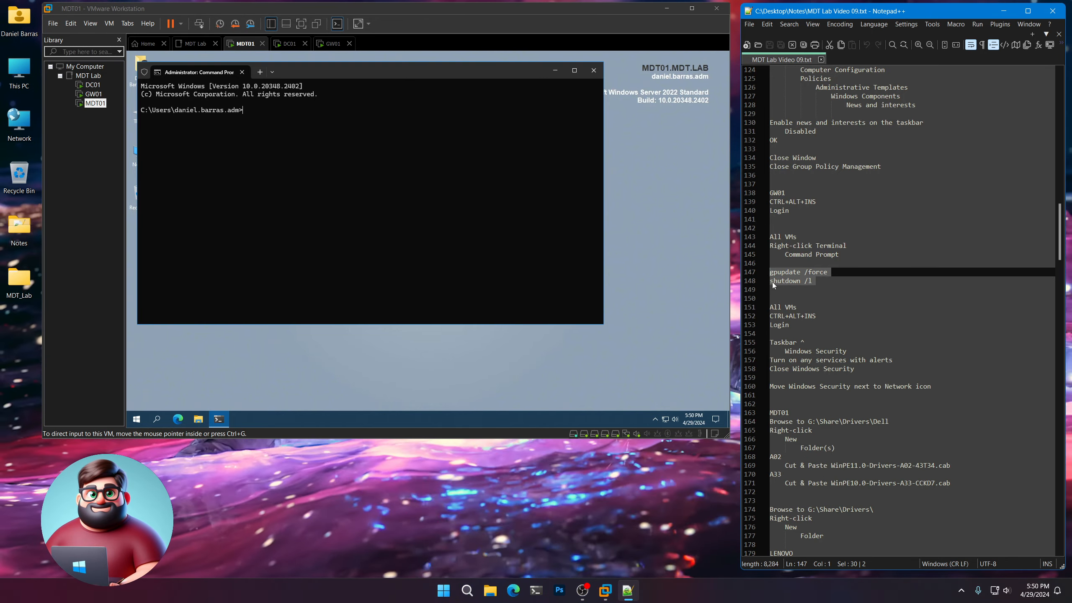
{"action": "left_click", "coordinate": [93, 85]}
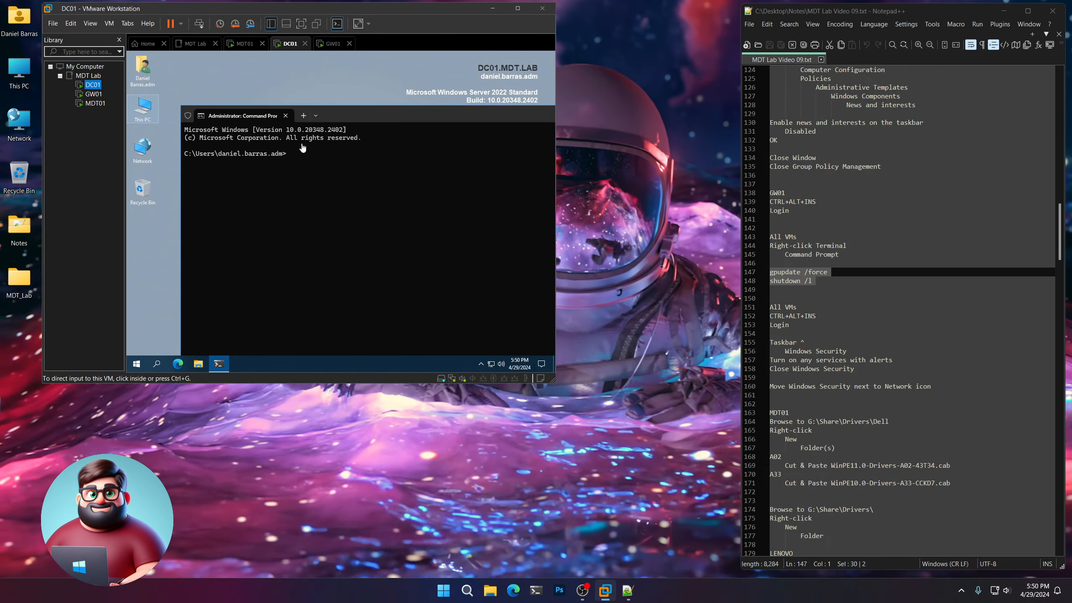
{"action": "type", "text": "gpupdate /force"}
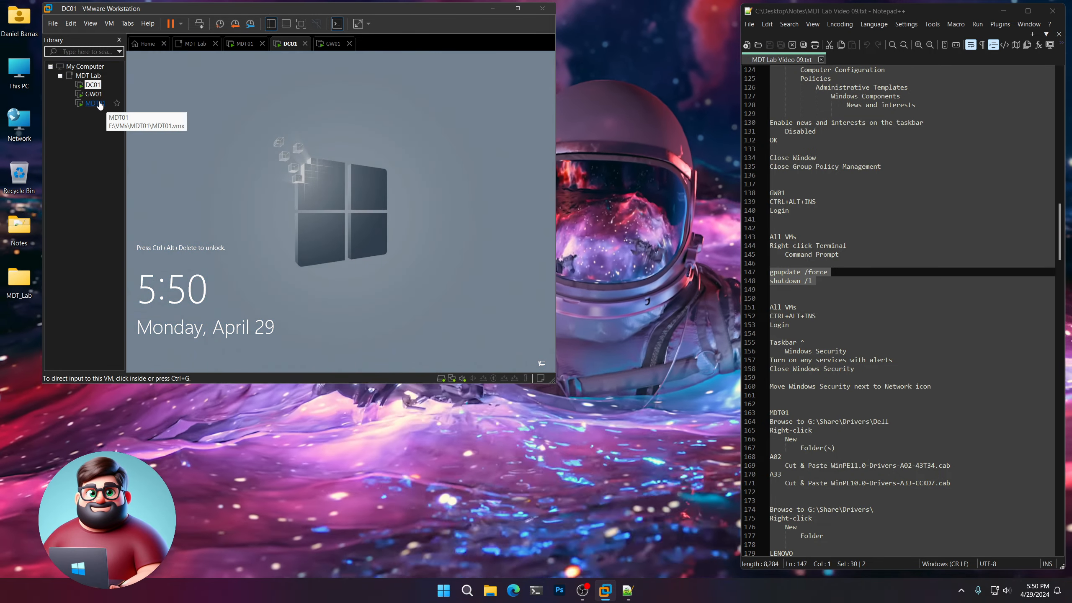
{"action": "left_click", "coordinate": [94, 95]}
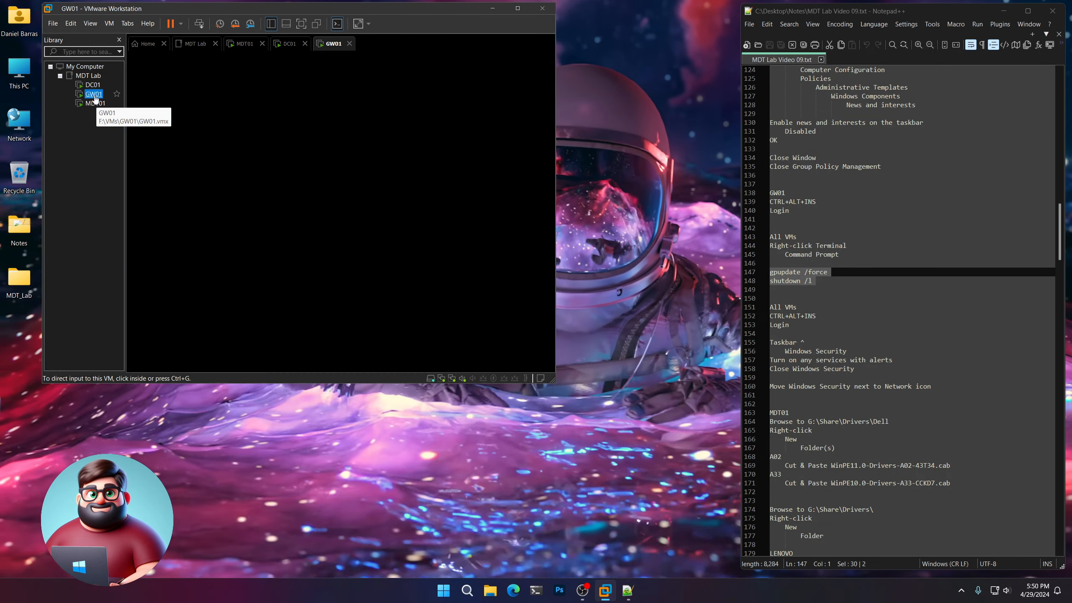
{"action": "right_click", "coordinate": [289, 160]}
{"action": "left_click", "coordinate": [93, 105]}
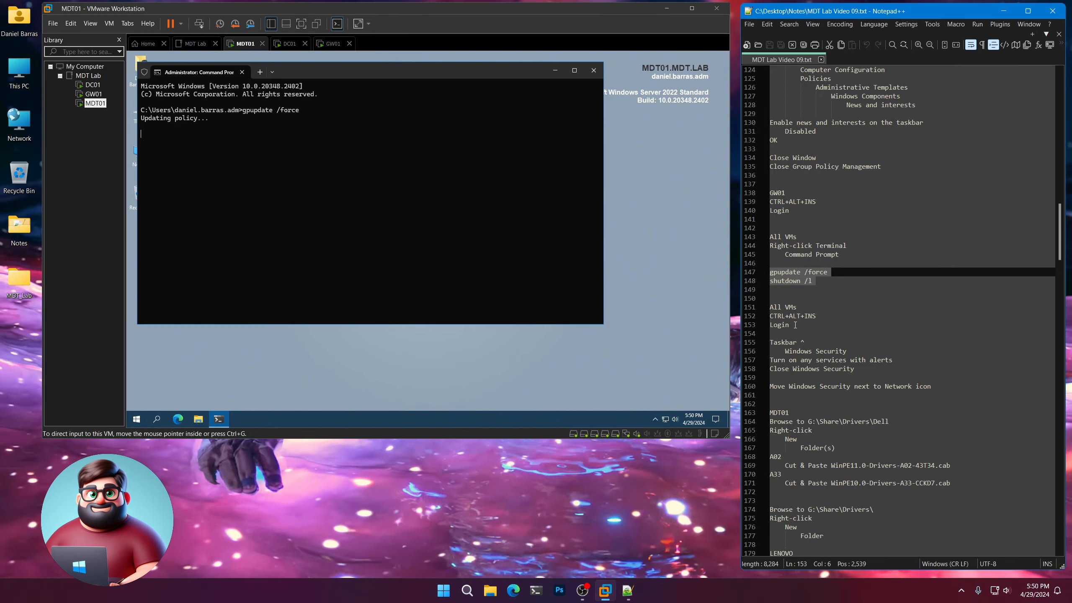
Highlight the All VMs login lines in the notes, then sign in to DC01 by entering the administrator account's password.
{"action": "left_click_drag", "start_coordinate": [798, 321], "coordinate": [762, 307]}
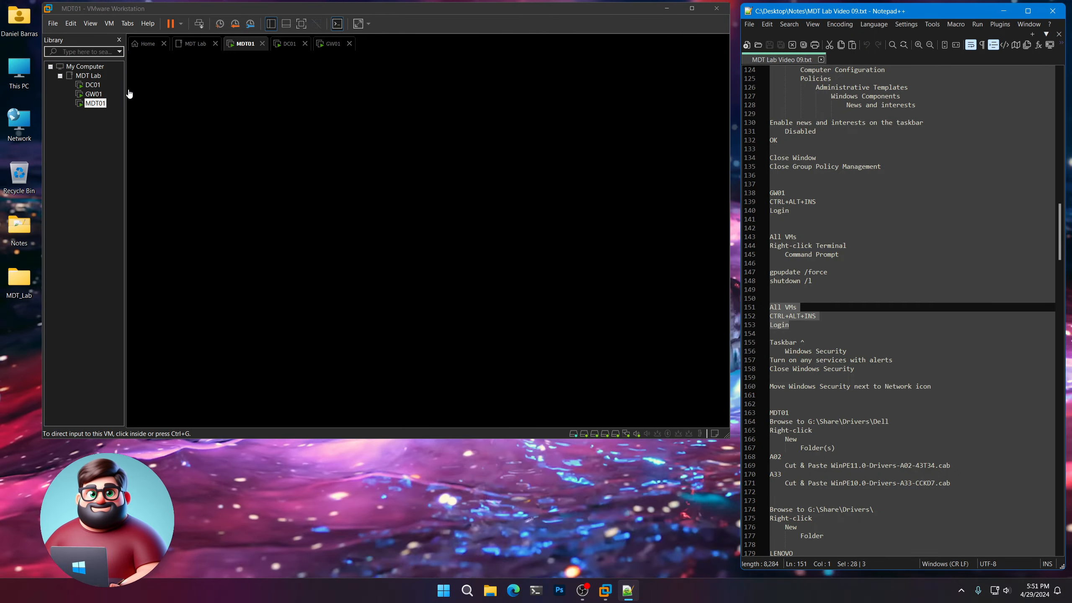
{"action": "left_click", "coordinate": [93, 85]}
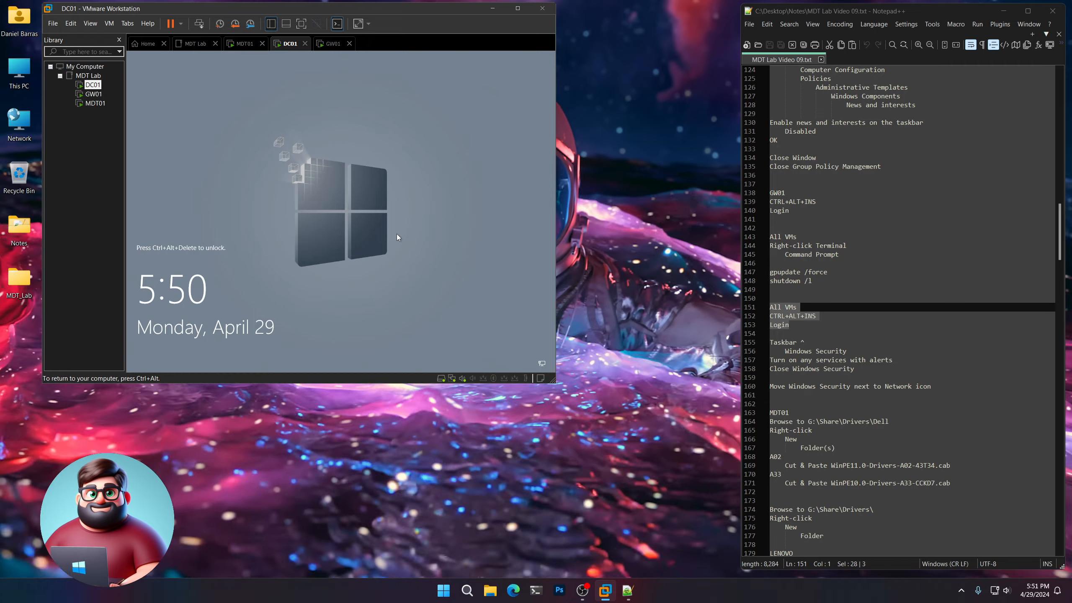
{"action": "key", "text": "ctrl+alt+Insert"}
{"action": "type", "text": "P@ssw0rd"}
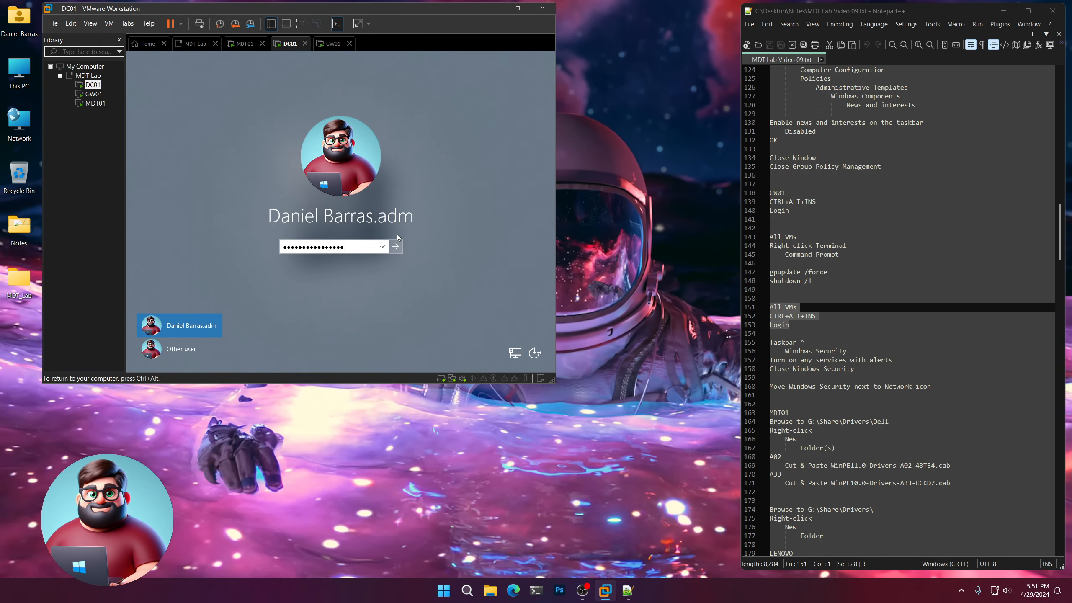
{"action": "key", "text": "Return"}
Switch to GW01 and sign in by entering the administrator account's password.
{"action": "left_click", "coordinate": [94, 94]}
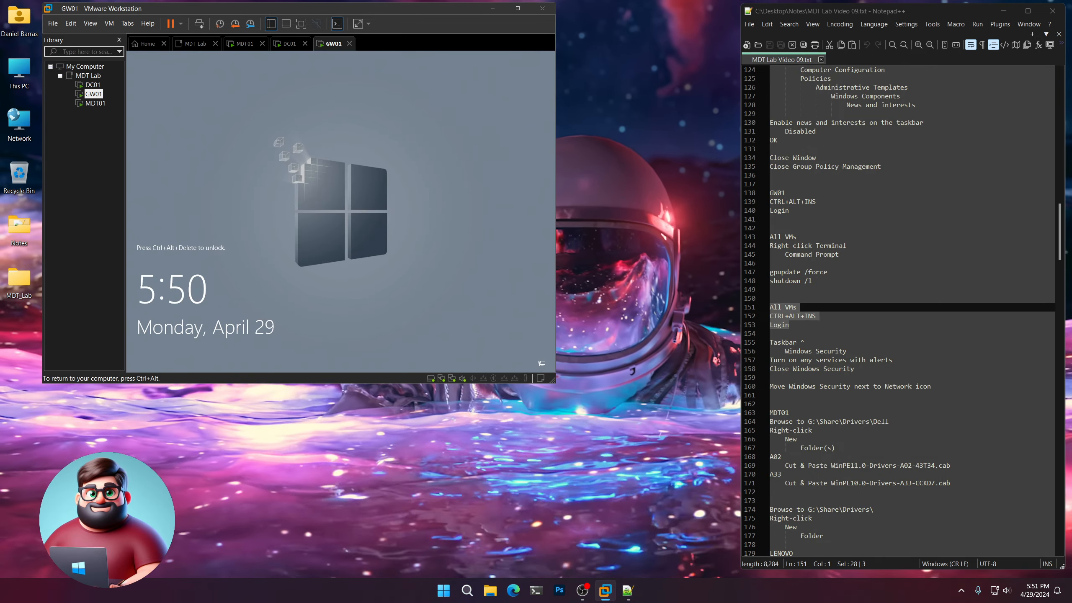
{"action": "key", "text": "ctrl+alt+Insert"}
{"action": "type", "text": "P@ssw0rd"}
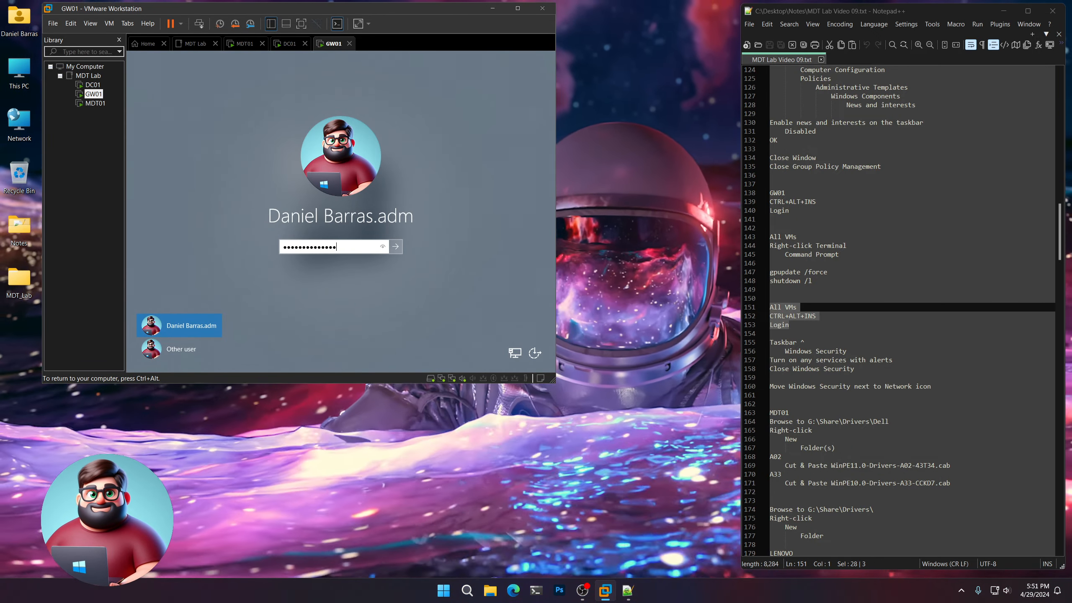
{"action": "key", "text": "Return"}
Switch to MDT01 and sign in by entering the administrator account's password.
{"action": "left_click", "coordinate": [95, 103]}
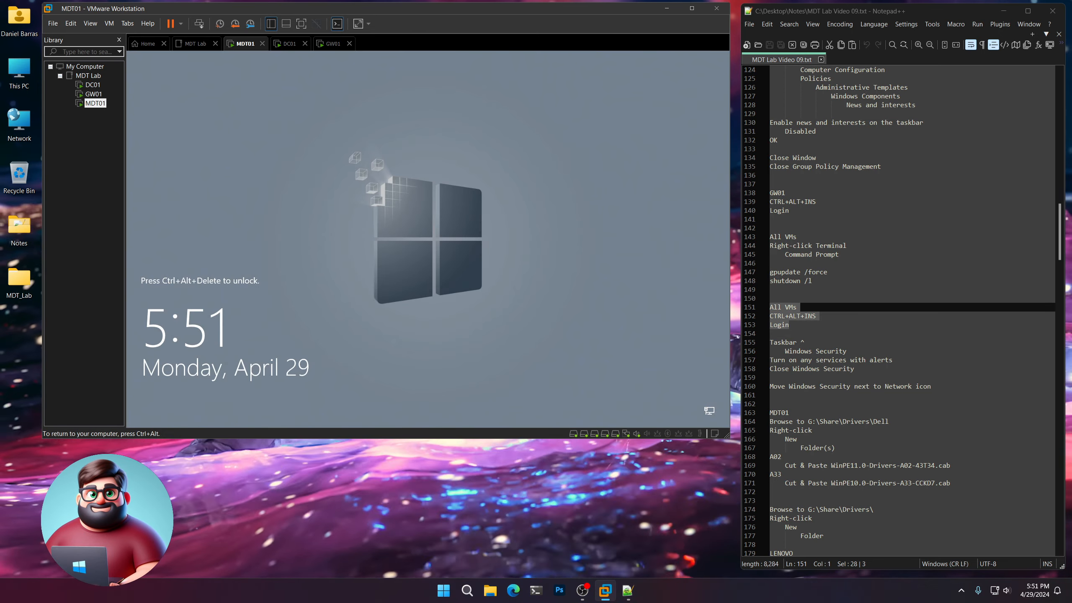
{"action": "key", "text": "ctrl+alt+Insert"}
{"action": "type", "text": "P@ssw0rd"}
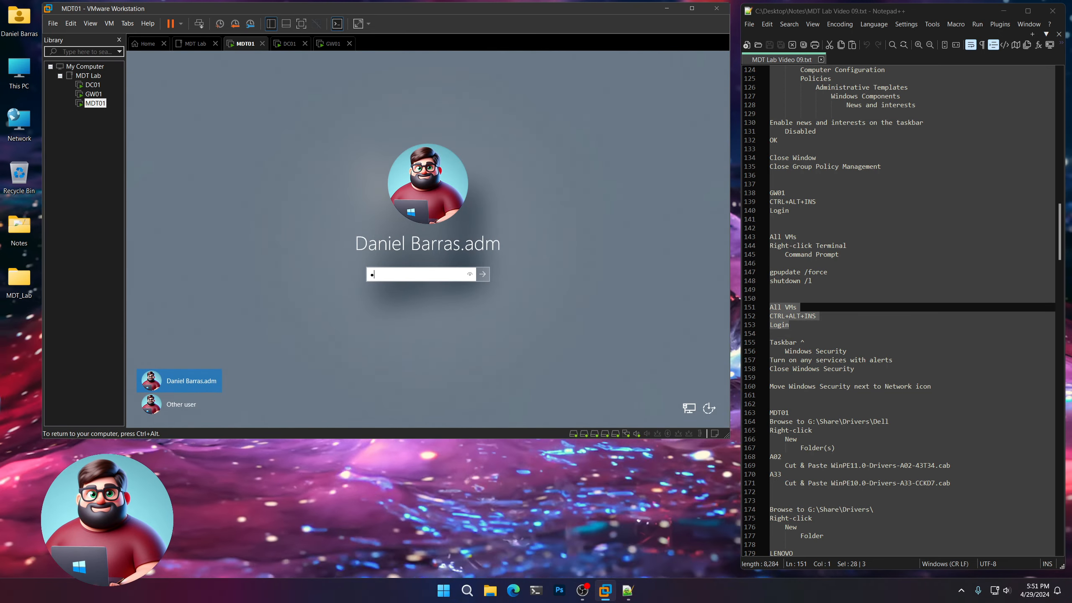
{"action": "type", "text": "••••"}
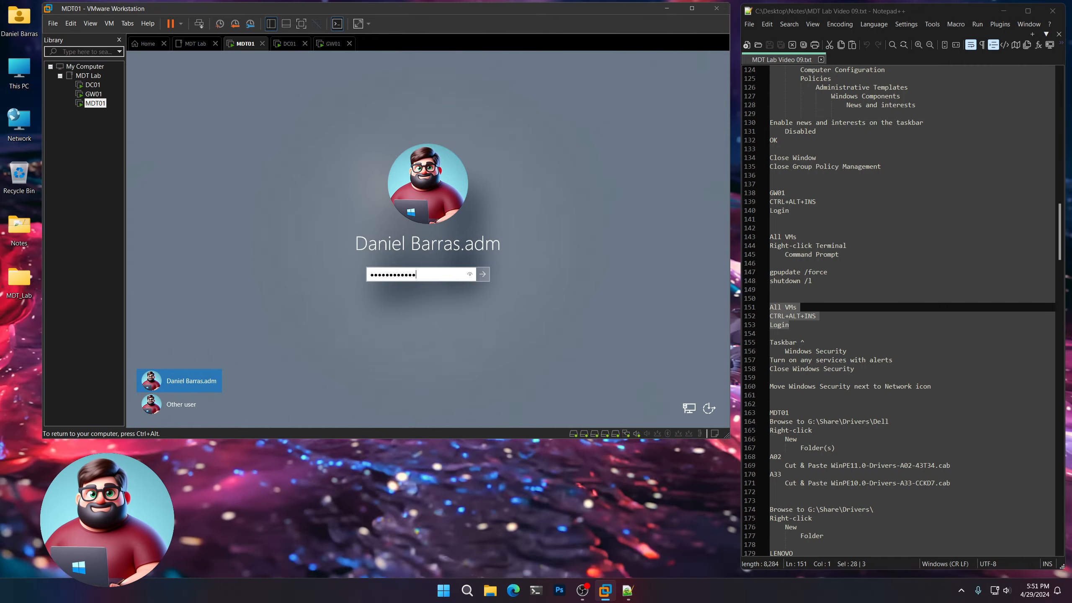
{"action": "key", "text": "Return"}
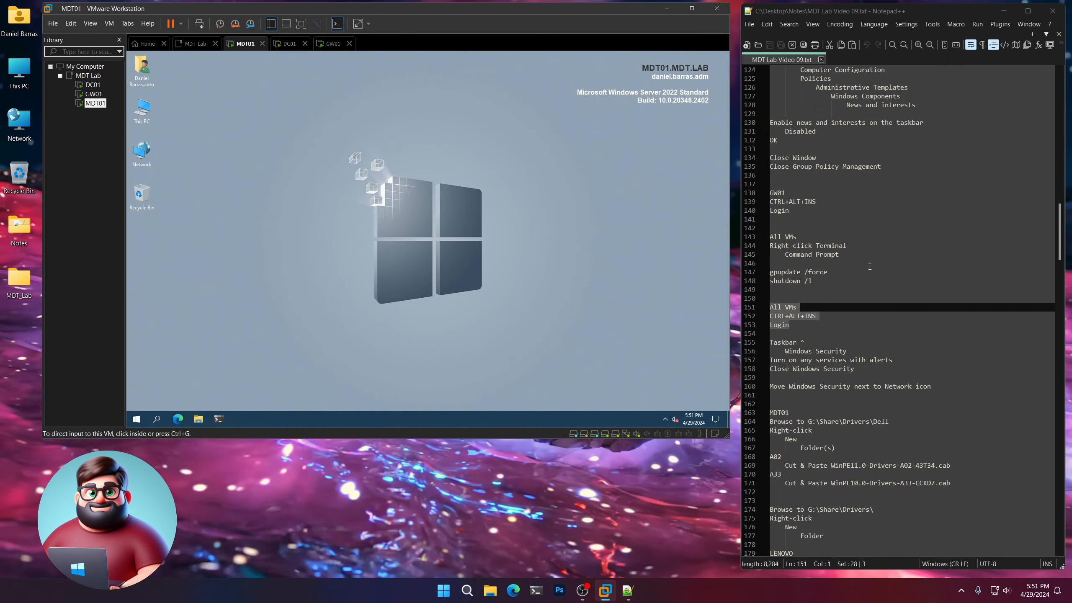
Highlight the Windows Security instructions in the notes, then open Windows Security on DC01 from the hidden taskbar icons.
{"action": "left_click", "coordinate": [863, 369]}
{"action": "left_click_drag", "start_coordinate": [862, 369], "coordinate": [752, 347]}
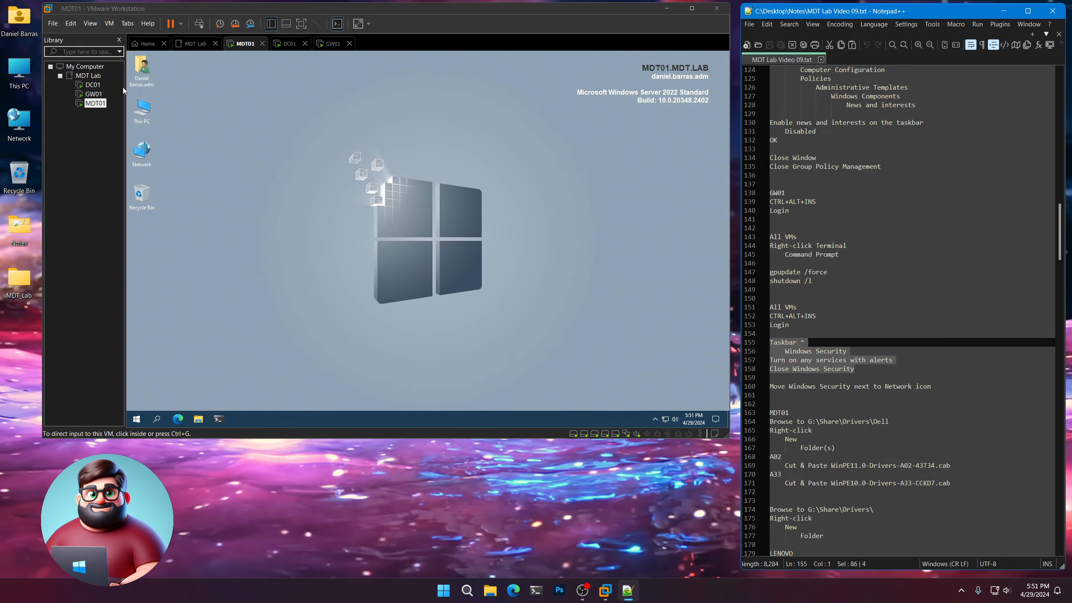
{"action": "left_click", "coordinate": [93, 86]}
{"action": "double_click", "coordinate": [93, 86]}
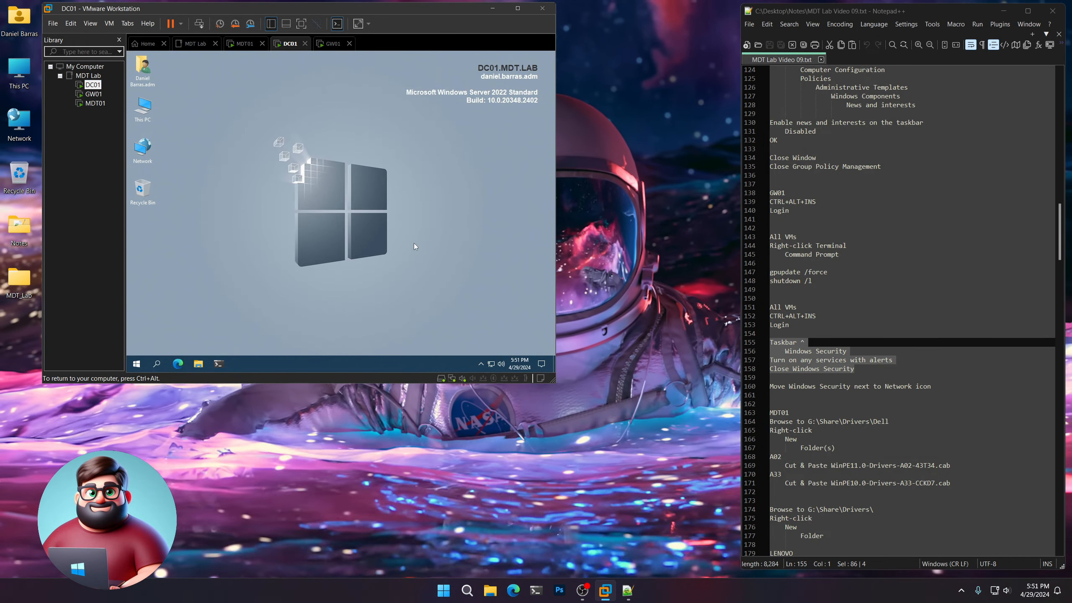
{"action": "left_click", "coordinate": [480, 363]}
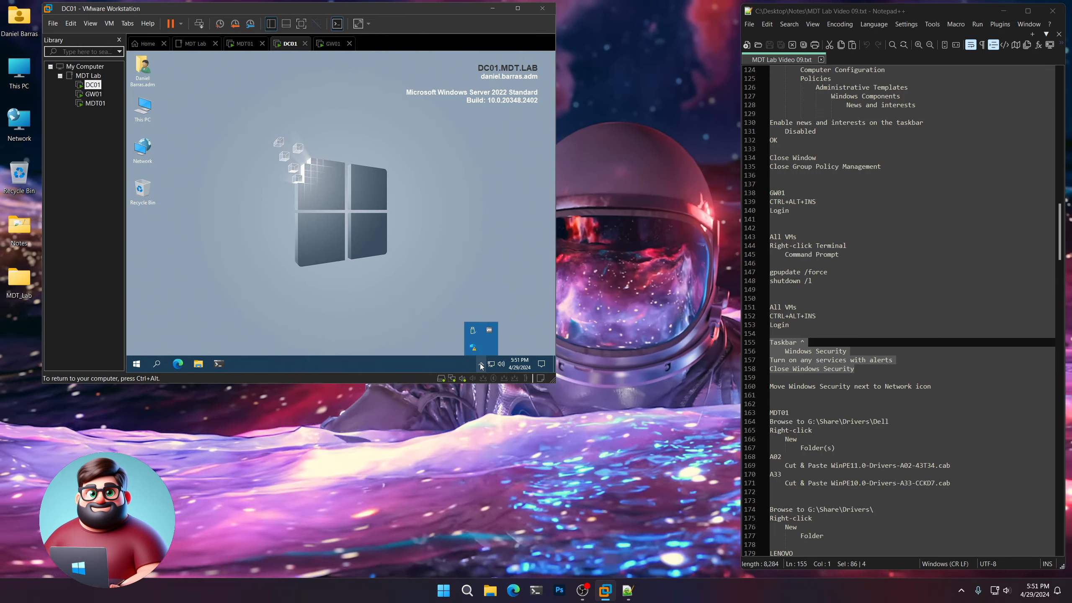
{"action": "left_click", "coordinate": [475, 349]}
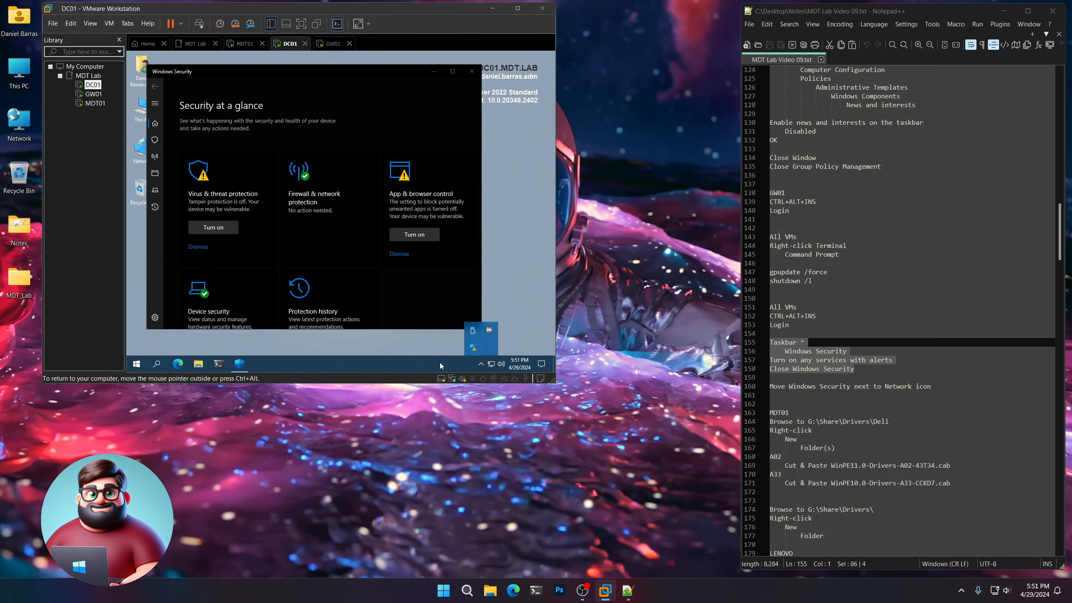
Turn on Virus & threat protection and App & browser control on DC01, then close Windows Security.
{"action": "left_click", "coordinate": [480, 364]}
{"action": "left_click", "coordinate": [480, 365]}
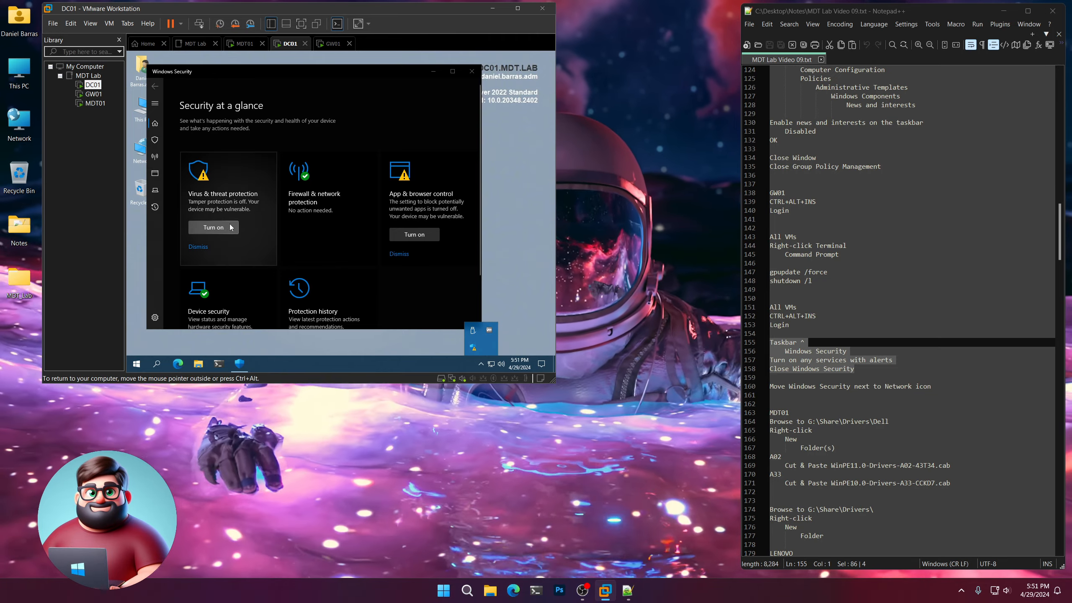
{"action": "left_click", "coordinate": [214, 227]}
{"action": "left_click", "coordinate": [427, 235]}
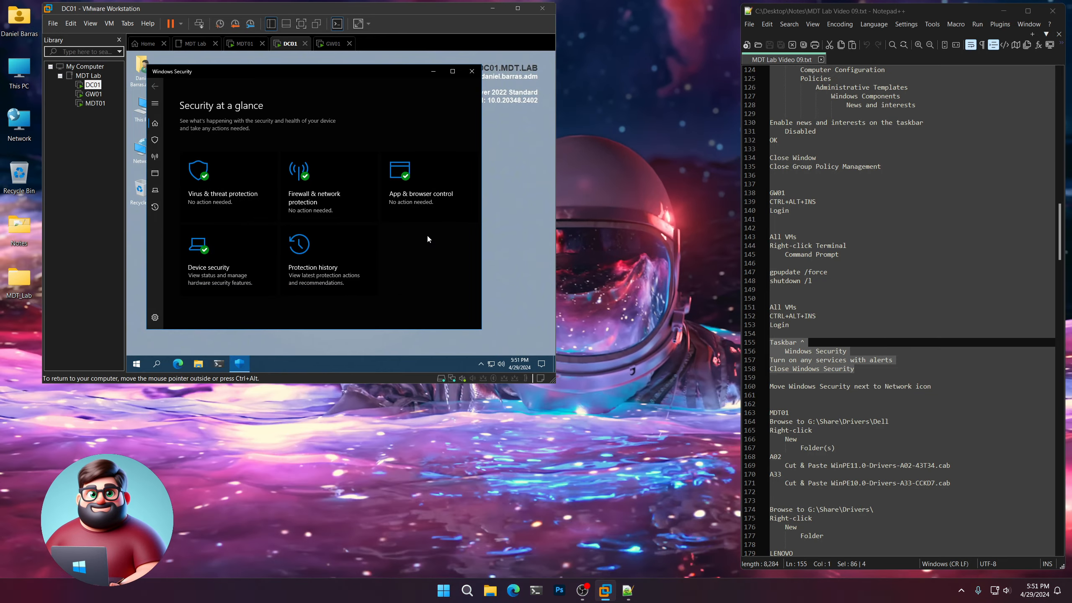
{"action": "left_click", "coordinate": [472, 70]}
Highlight the notes through the Move Windows Security line, then place DC01's Windows Security taskbar icon next to the Network icon.
{"action": "left_click_drag", "start_coordinate": [757, 386], "coordinate": [757, 343]}
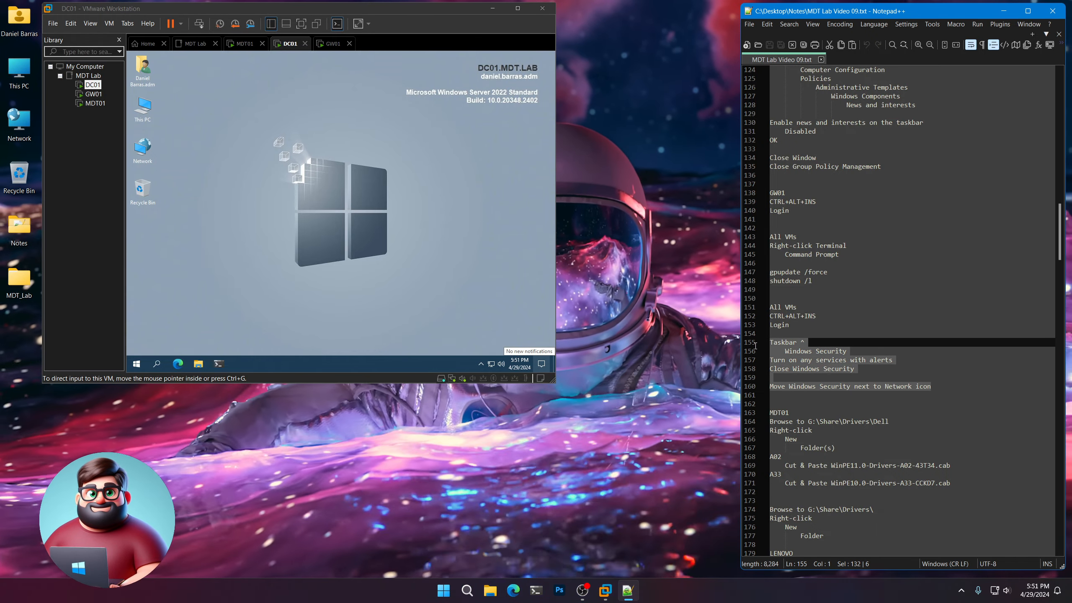
{"action": "left_click", "coordinate": [481, 365]}
{"action": "left_click", "coordinate": [481, 366]}
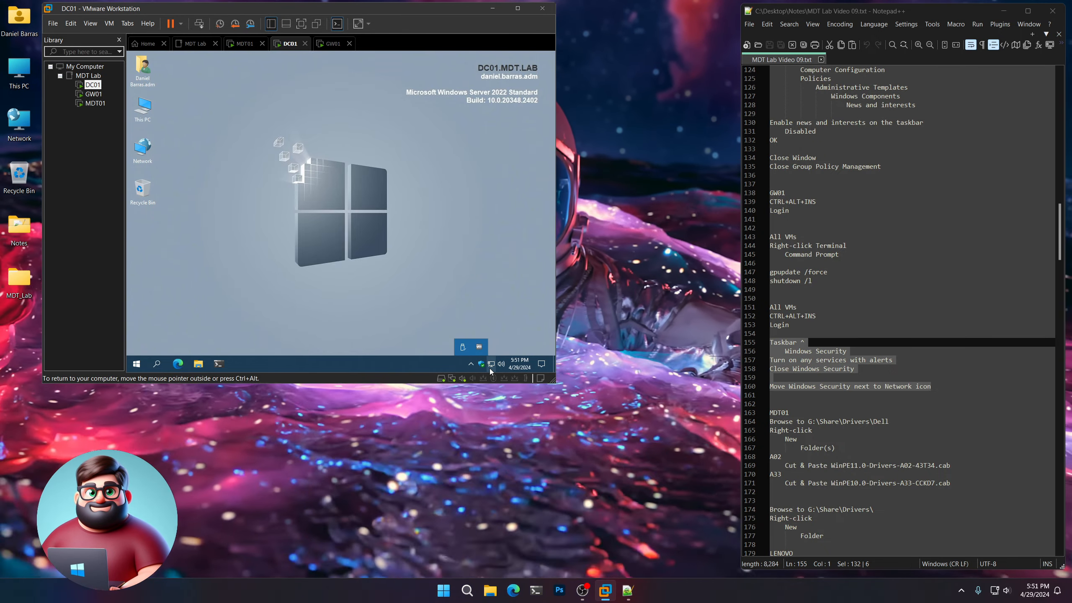
{"action": "left_click_drag", "start_coordinate": [473, 347], "coordinate": [481, 363]}
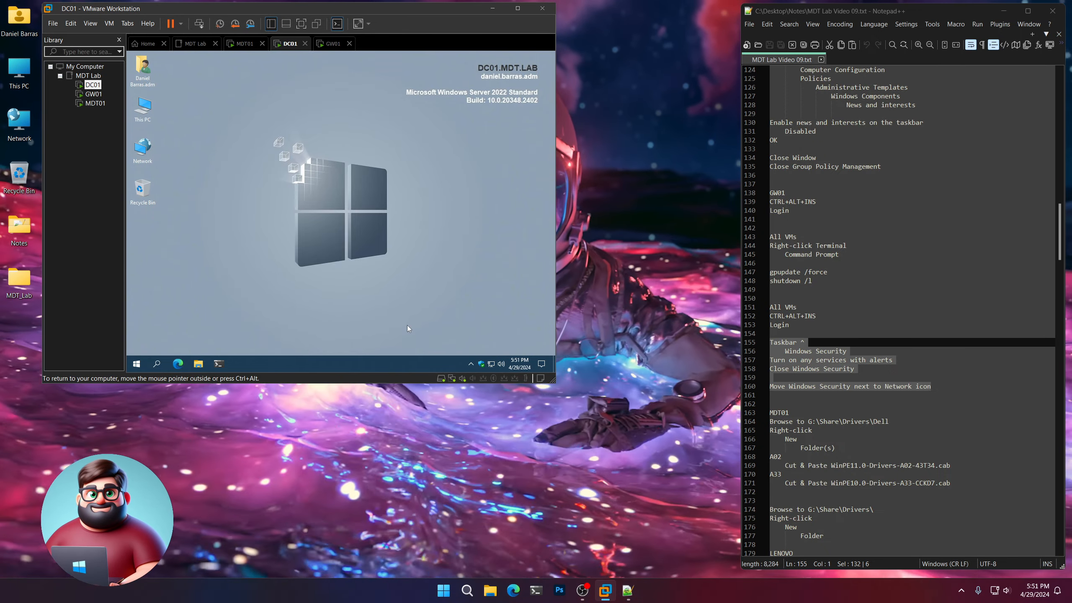
On GW01, turn on Virus & threat protection and App & browser control, place the Windows Security taskbar icon beside Network, and close Windows Security.
{"action": "left_click", "coordinate": [96, 97]}
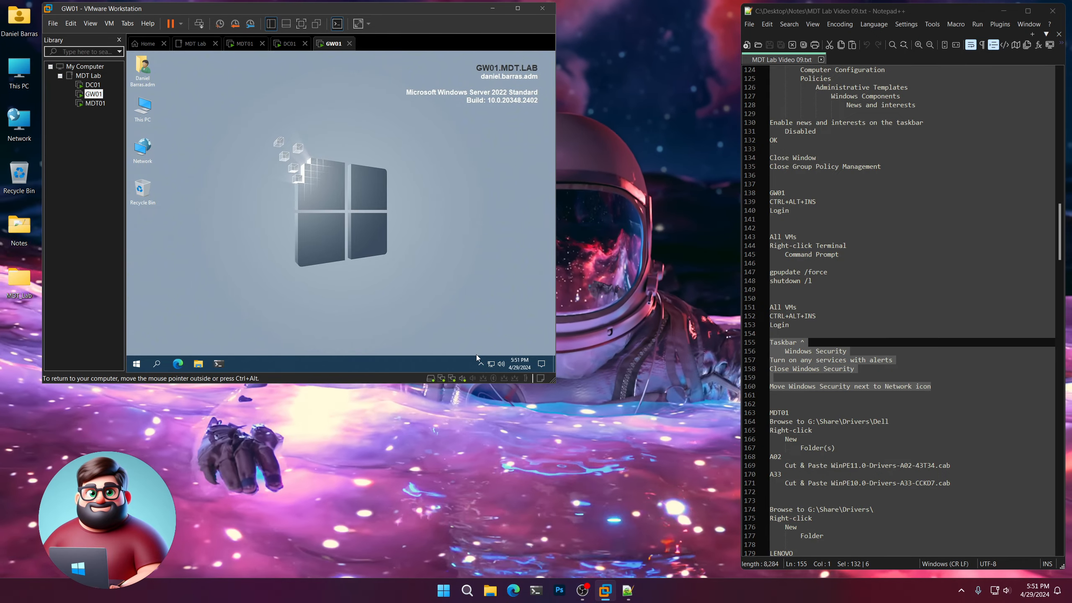
{"action": "left_click", "coordinate": [481, 364]}
{"action": "left_click", "coordinate": [473, 347]}
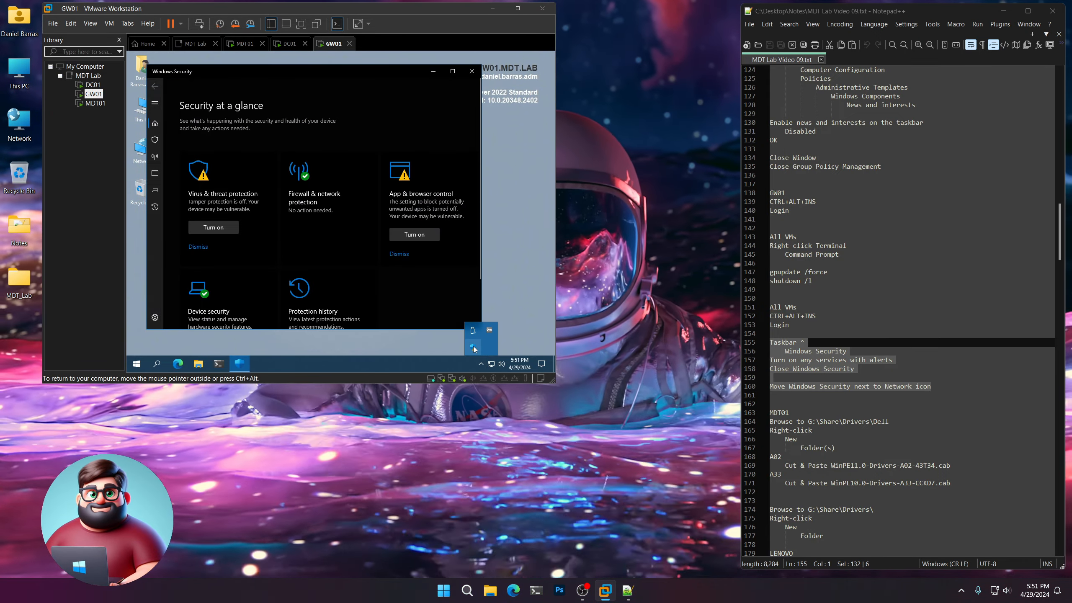
{"action": "left_click", "coordinate": [214, 228]}
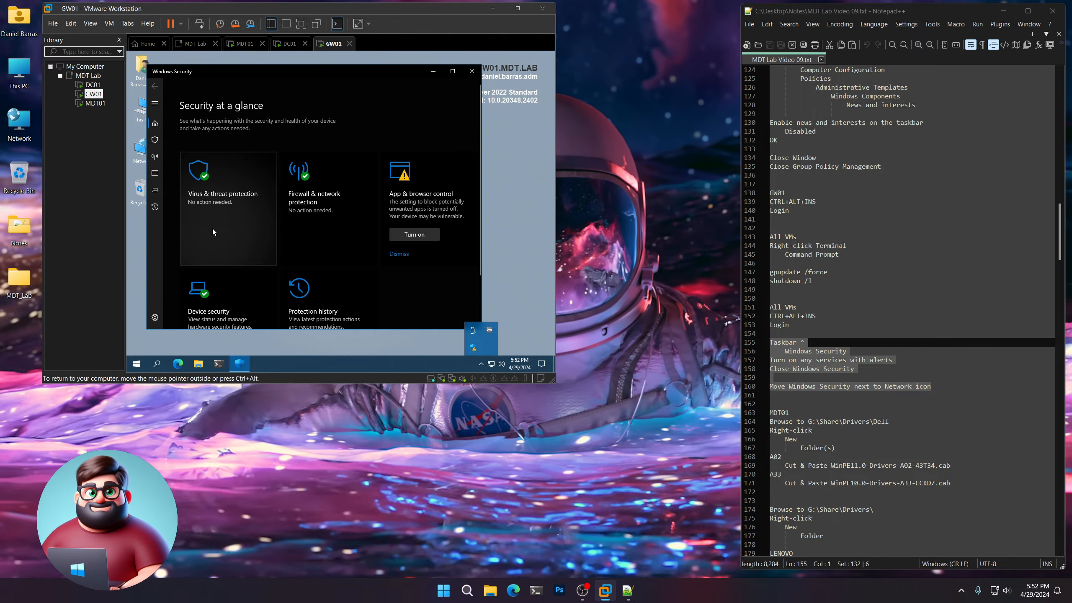
{"action": "left_click", "coordinate": [418, 235]}
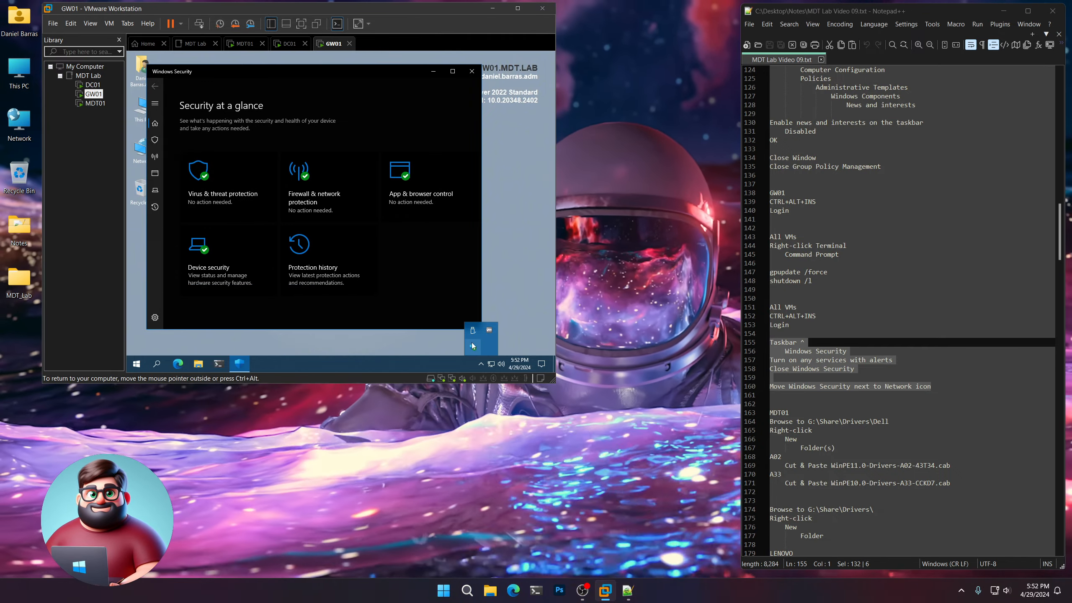
{"action": "left_click_drag", "start_coordinate": [474, 348], "coordinate": [481, 364]}
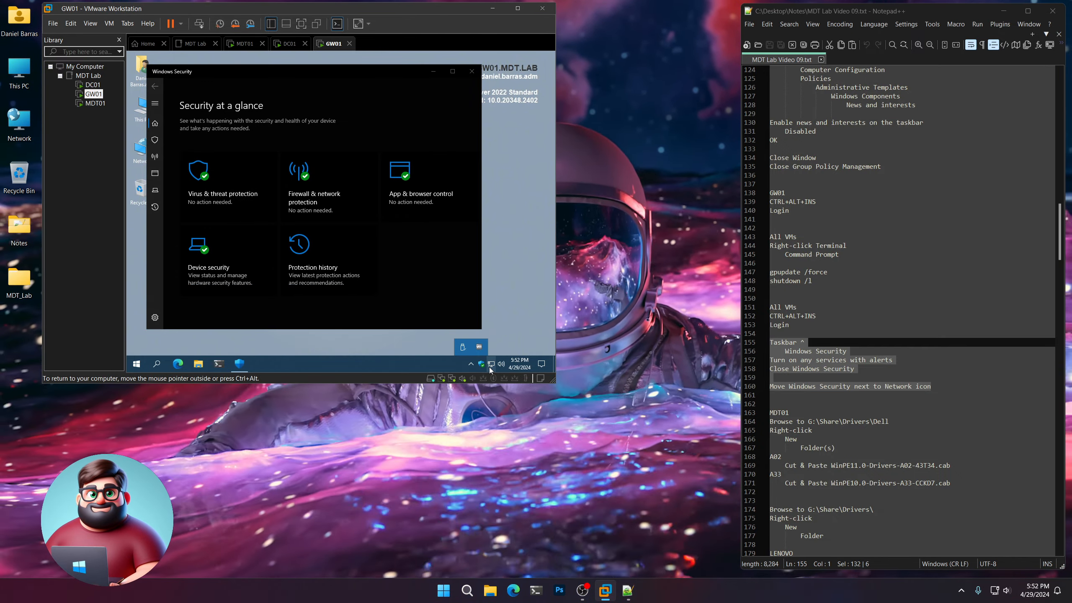
{"action": "left_click", "coordinate": [473, 72]}
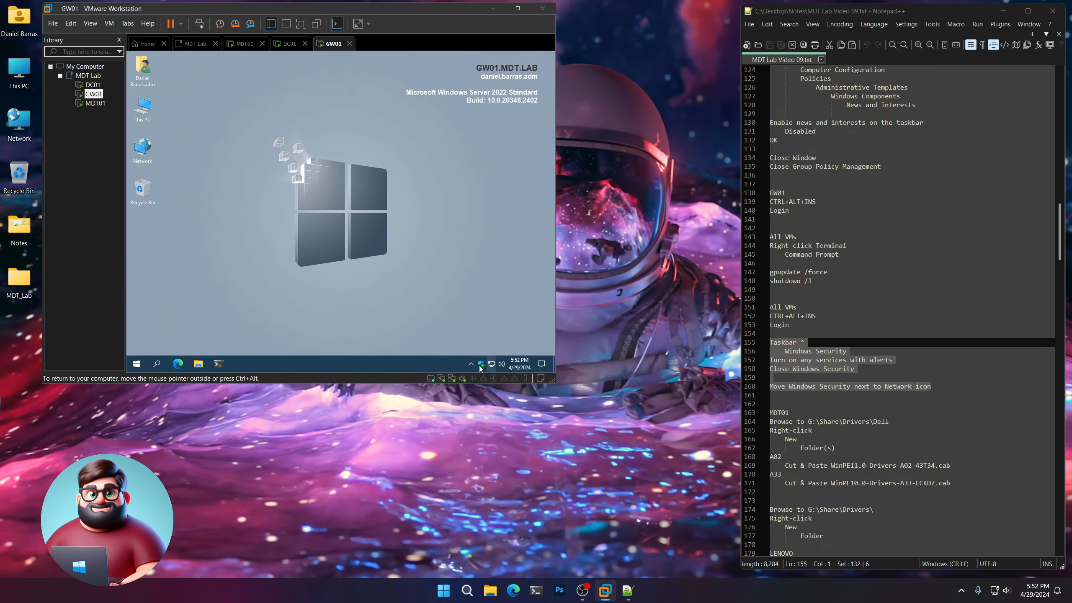
On MDT01, turn on Virus & threat protection, close Windows Security, and place its taskbar icon beside the Network icon.
{"action": "left_click", "coordinate": [95, 103]}
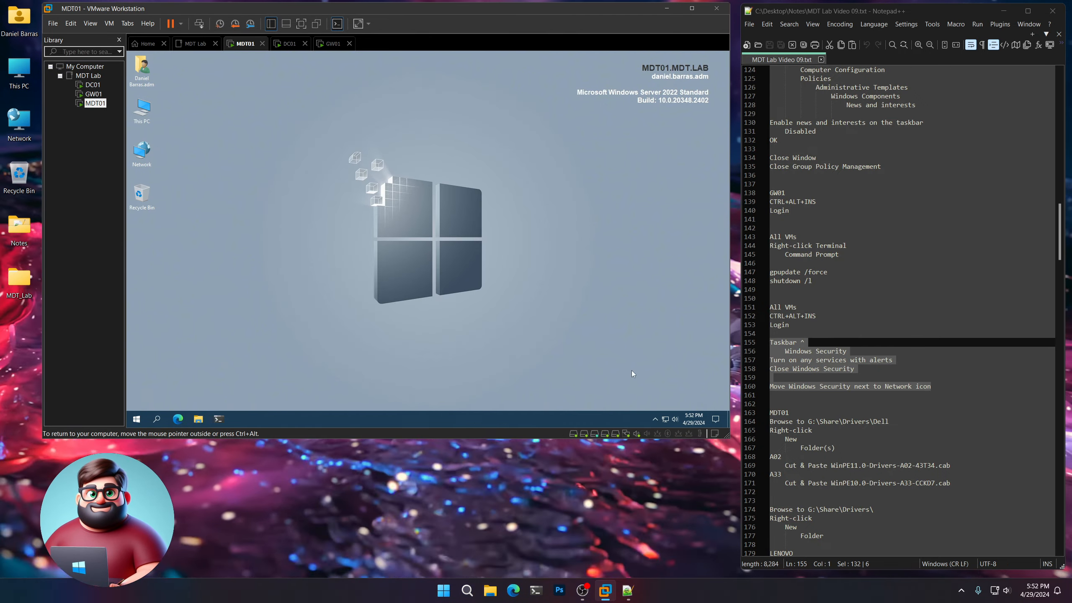
{"action": "left_click", "coordinate": [654, 419]}
{"action": "left_click", "coordinate": [648, 404]}
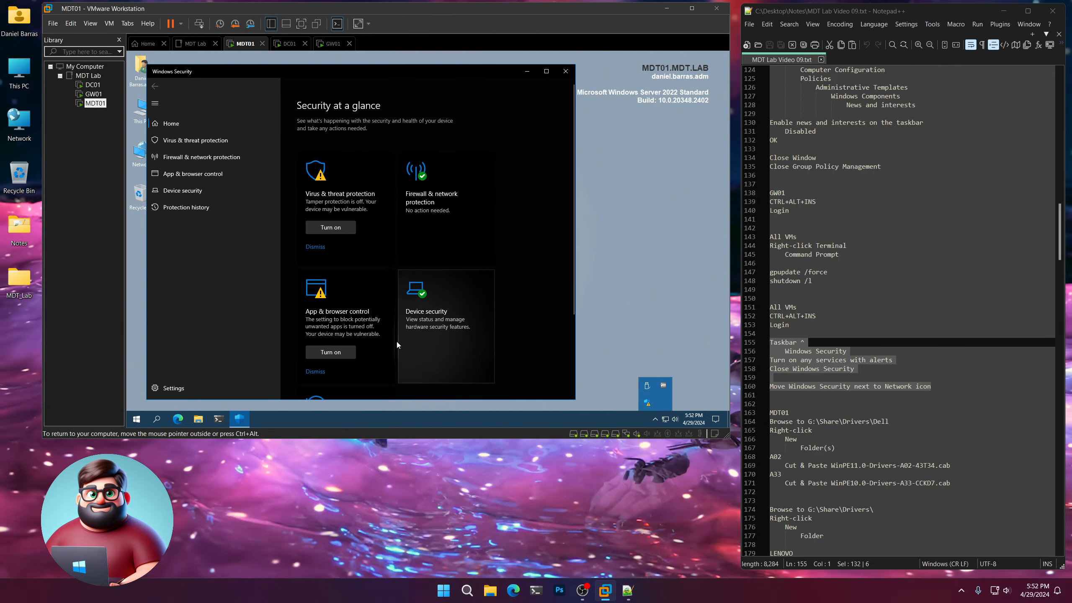
{"action": "left_click", "coordinate": [331, 353]}
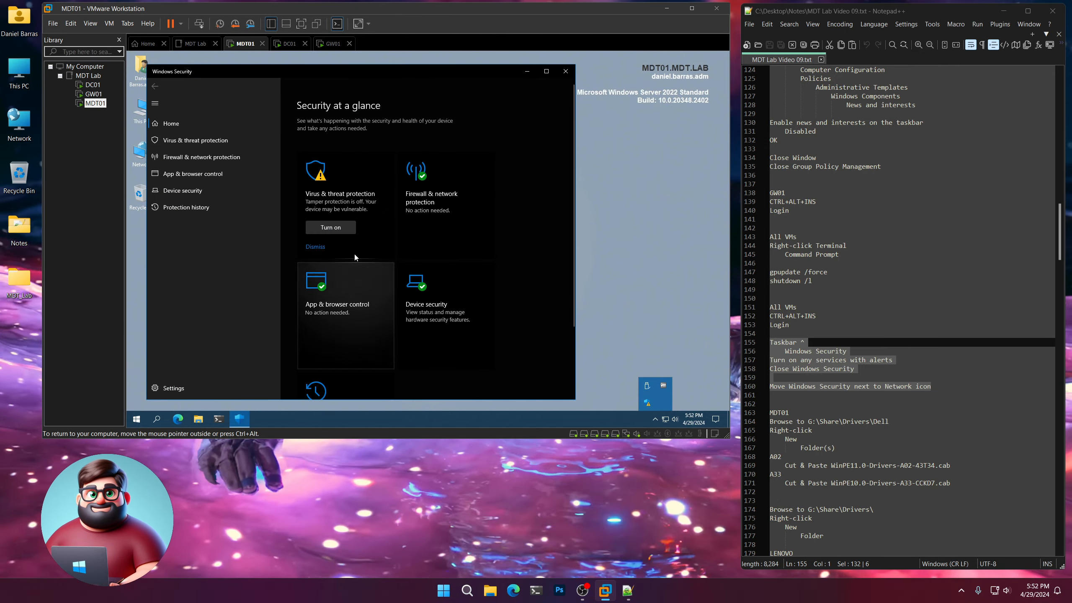
{"action": "left_click", "coordinate": [333, 228]}
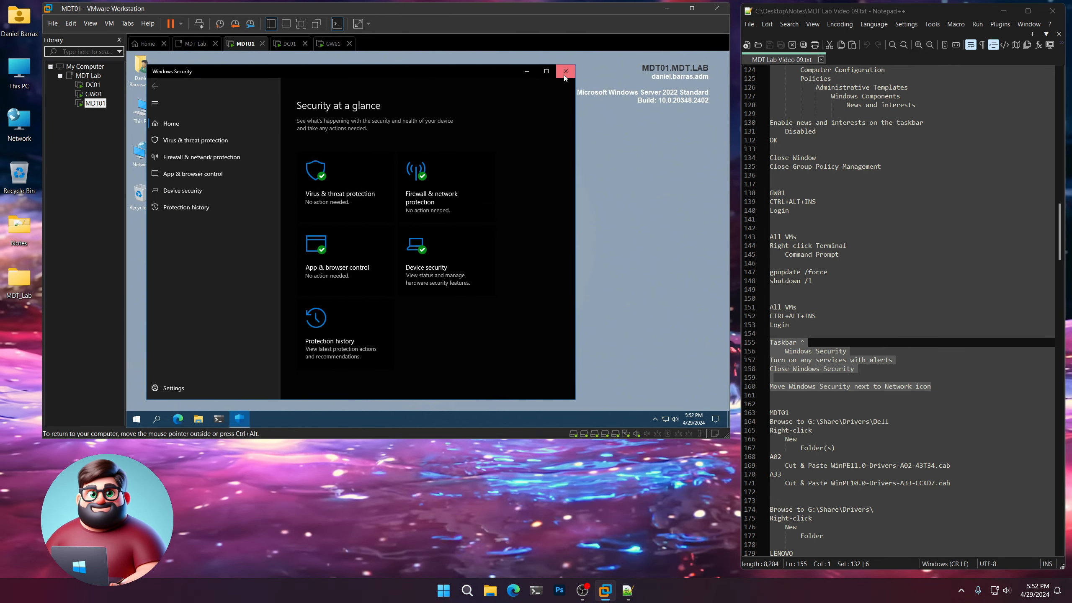
{"action": "left_click", "coordinate": [565, 71]}
{"action": "left_click", "coordinate": [655, 419]}
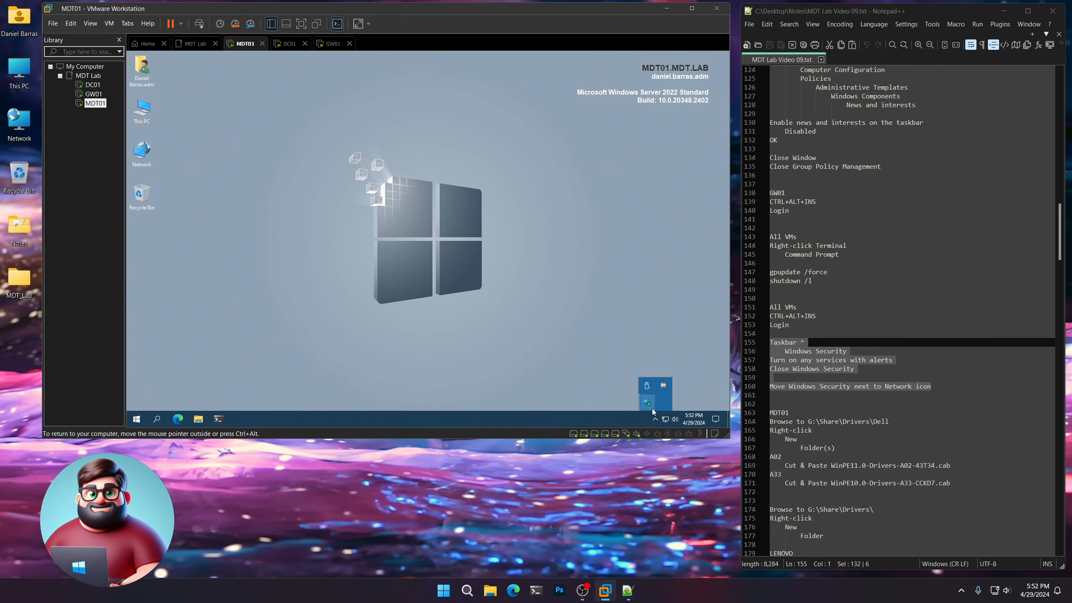
{"action": "left_click_drag", "start_coordinate": [647, 403], "coordinate": [663, 426]}
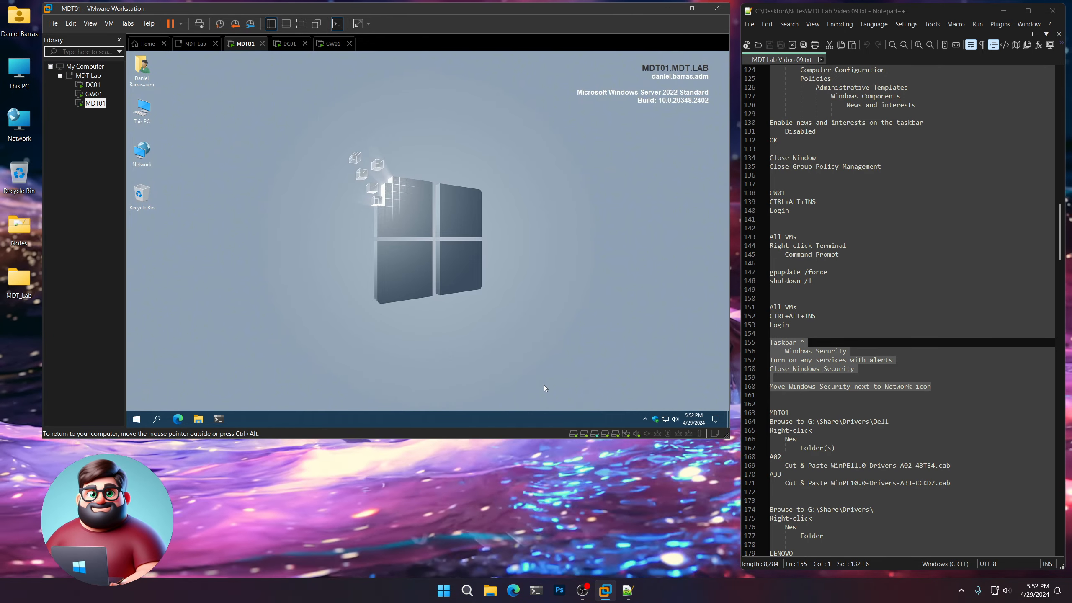
Highlight the new-folder and A02 cut-and-paste instructions in the notes, then review the LENOVO ThinkPad T460s driver section.
{"action": "scroll", "coordinate": [874, 283], "scroll_direction": "down", "scroll_amount": 9}
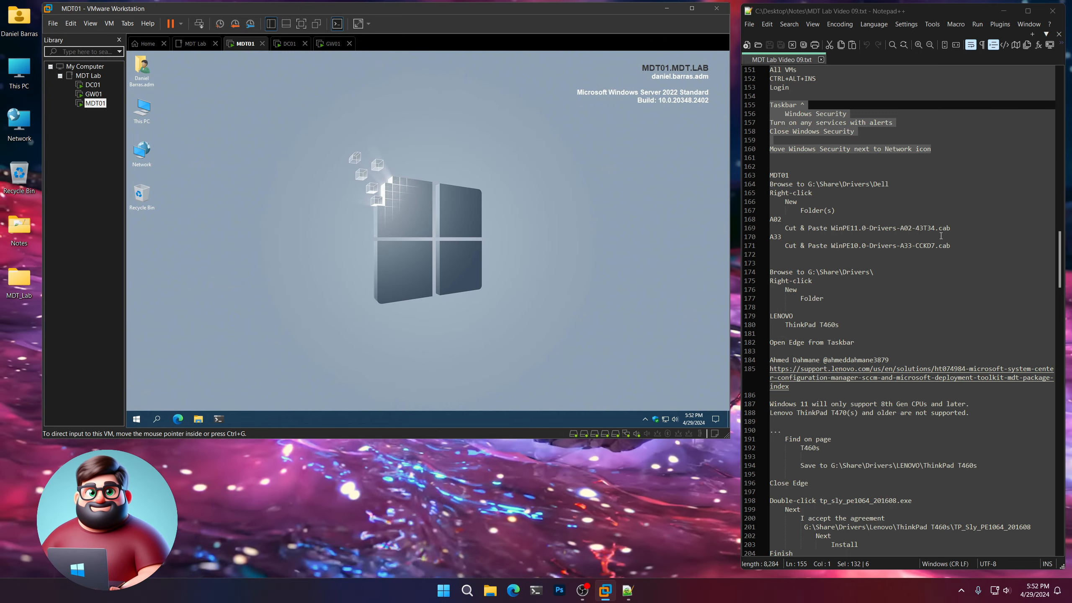
{"action": "left_click_drag", "start_coordinate": [947, 231], "coordinate": [769, 201]}
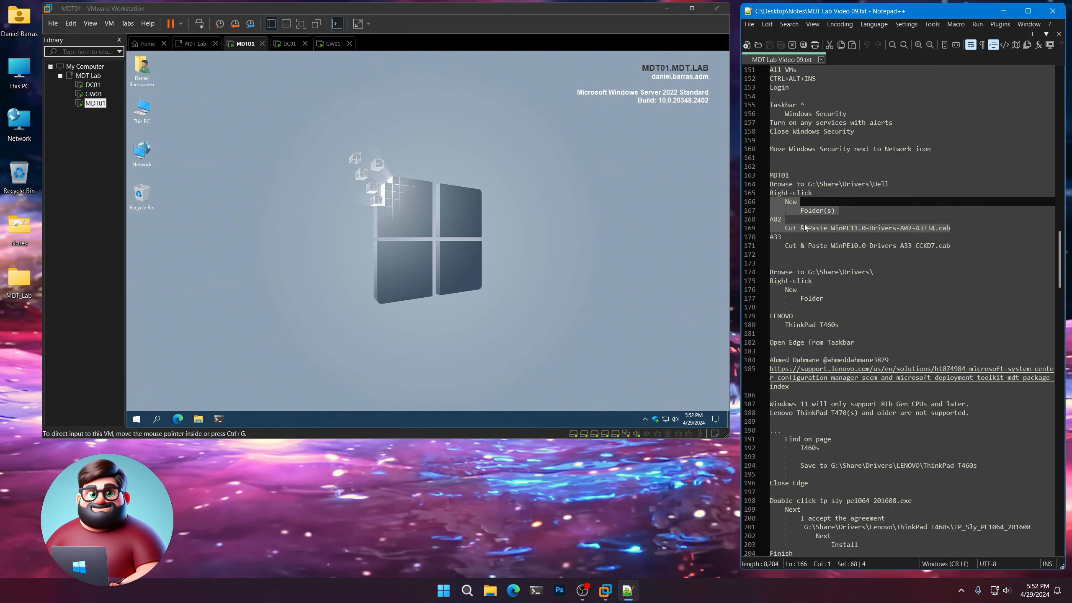
{"action": "scroll", "coordinate": [849, 261], "scroll_direction": "down", "scroll_amount": 3}
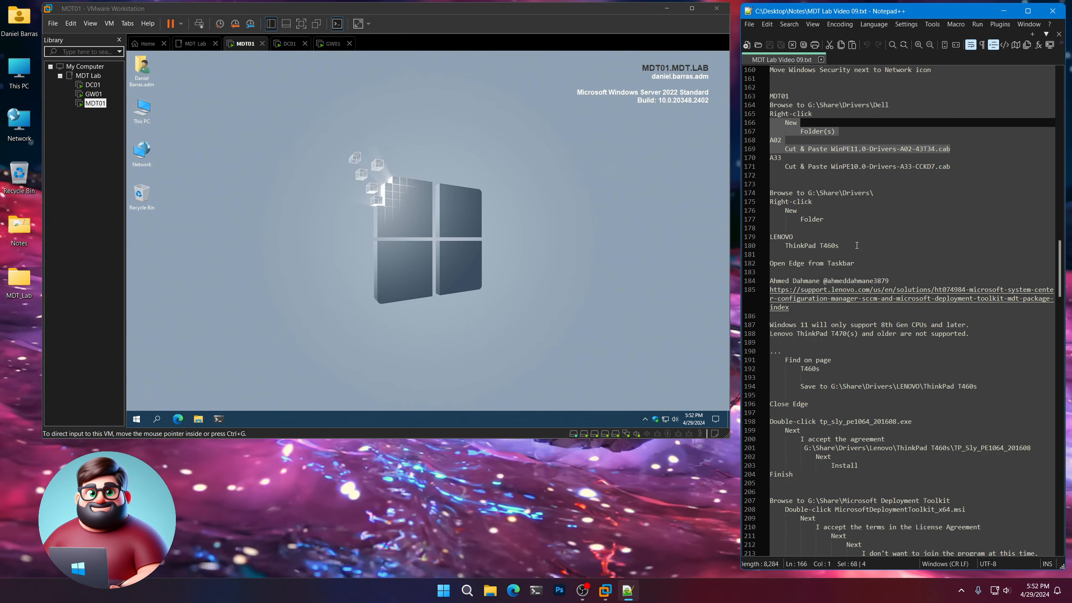
{"action": "scroll", "coordinate": [856, 245], "scroll_direction": "down", "scroll_amount": 1}
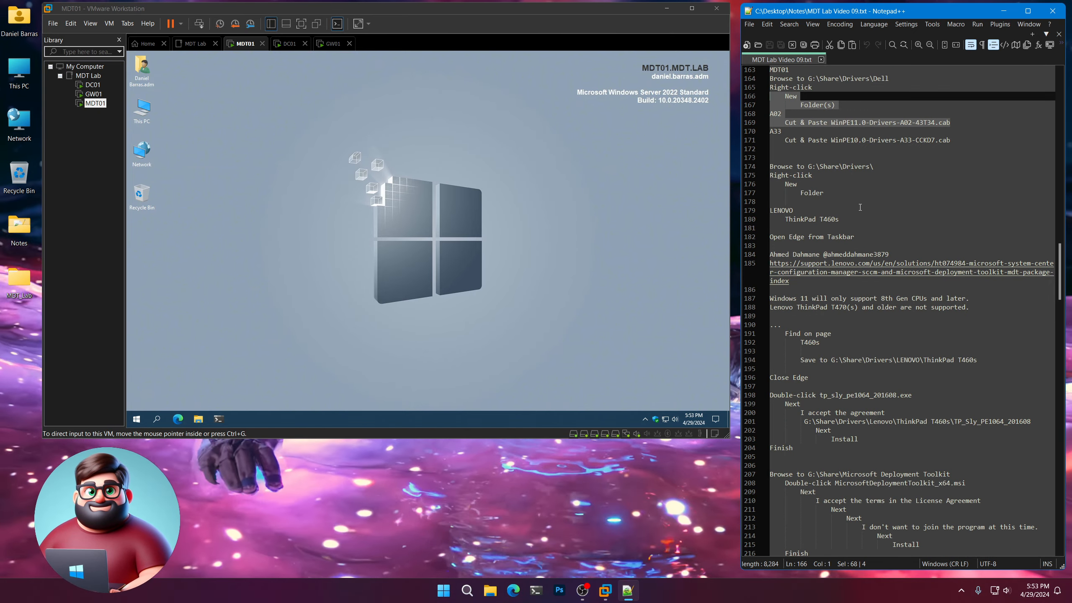
{"action": "scroll", "coordinate": [859, 207], "scroll_direction": "up", "scroll_amount": 1}
Highlight the contributor credit above the Lenovo support link, then "8th Gen CPUs" in the Windows 11 support note.
{"action": "left_click", "coordinate": [900, 281]}
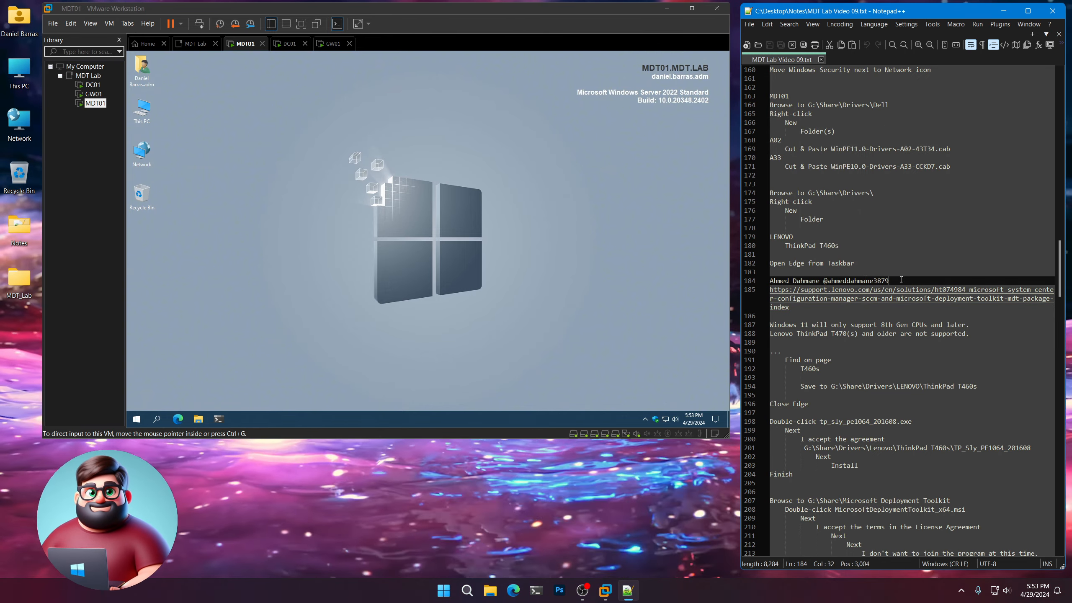
{"action": "left_click_drag", "start_coordinate": [901, 280], "coordinate": [775, 279]}
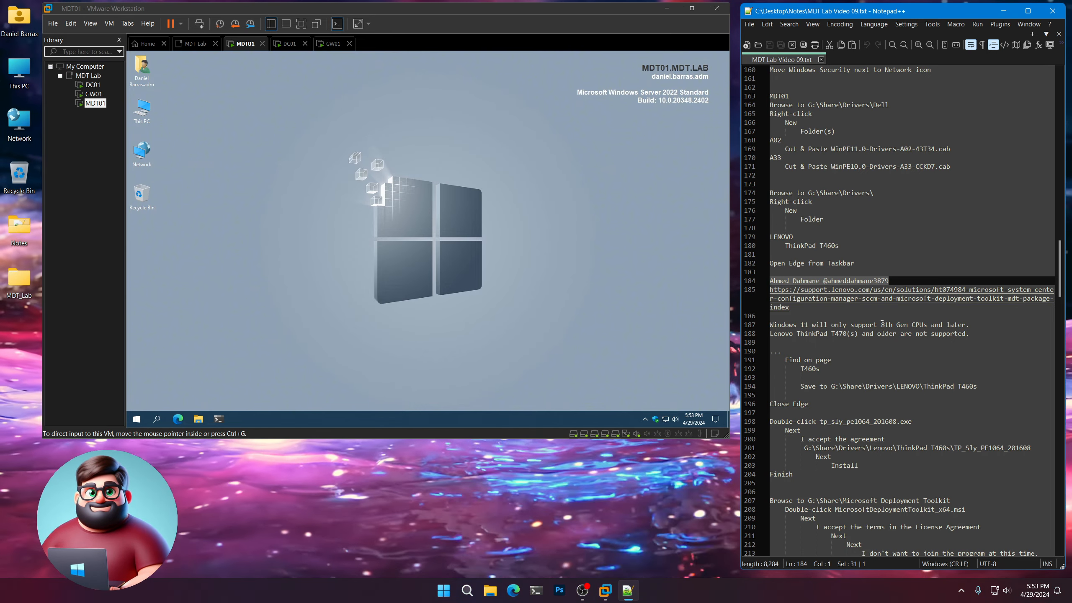
{"action": "left_click_drag", "start_coordinate": [881, 324], "coordinate": [928, 324]}
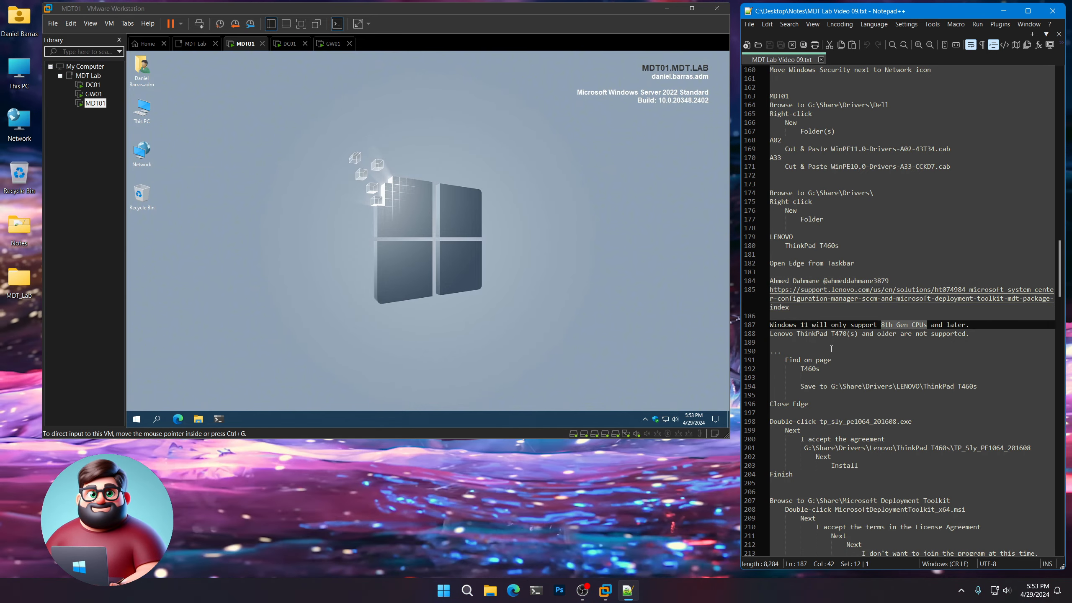
{"action": "left_click", "coordinate": [815, 325]}
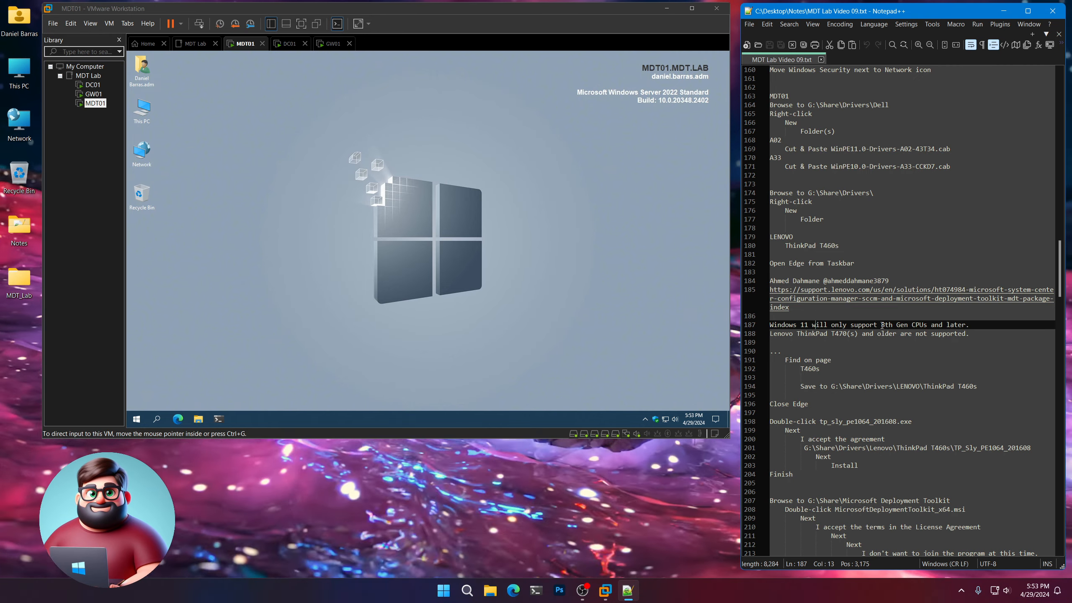
{"action": "left_click", "coordinate": [974, 335]}
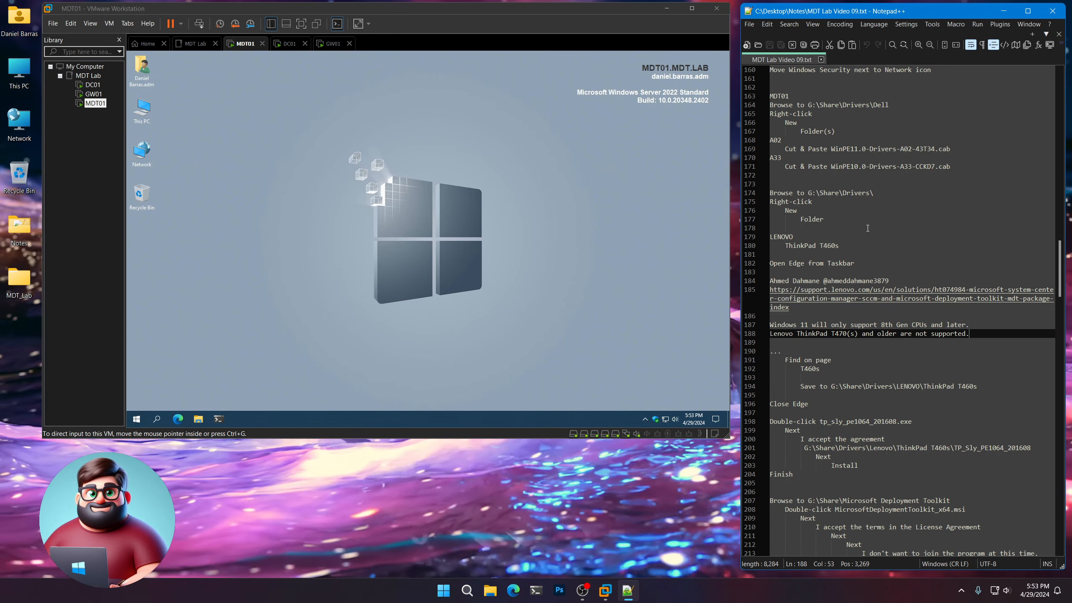
Highlight the MDT01 Dell browsing instruction in the notes, then open G:\Share\Drivers\Dell on MDT01.
{"action": "scroll", "coordinate": [861, 245], "scroll_direction": "up", "scroll_amount": 4}
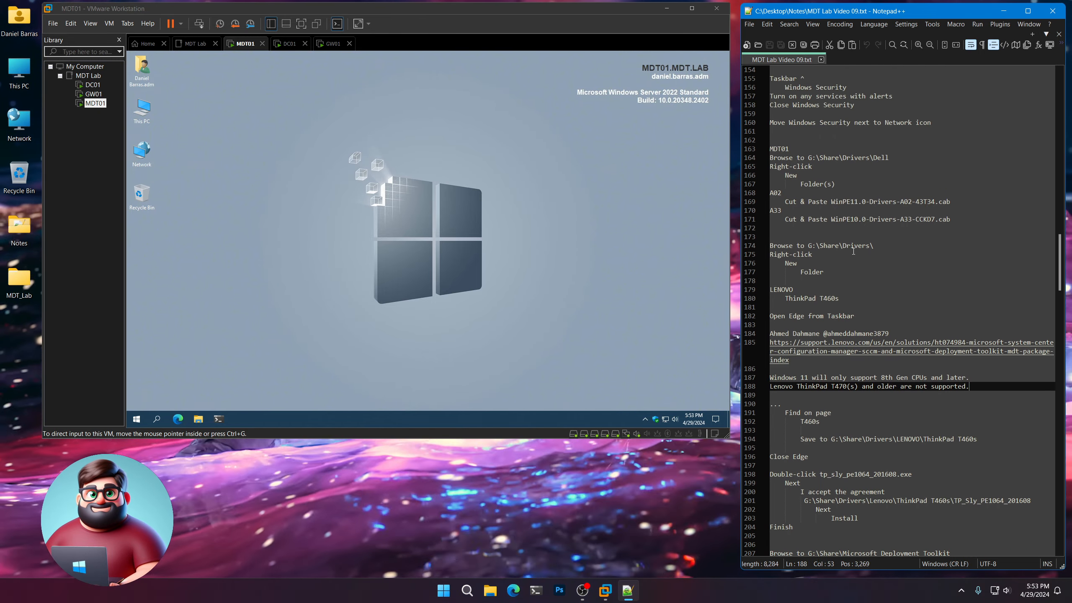
{"action": "scroll", "coordinate": [853, 252], "scroll_direction": "down", "scroll_amount": 1}
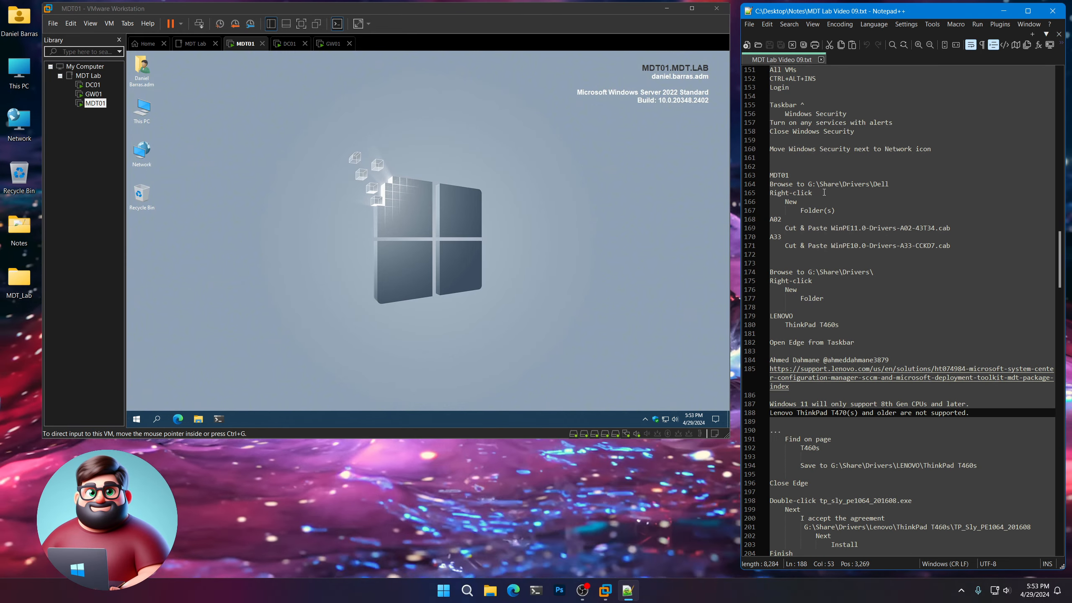
{"action": "left_click_drag", "start_coordinate": [889, 184], "coordinate": [754, 174]}
{"action": "left_click", "coordinate": [406, 250]}
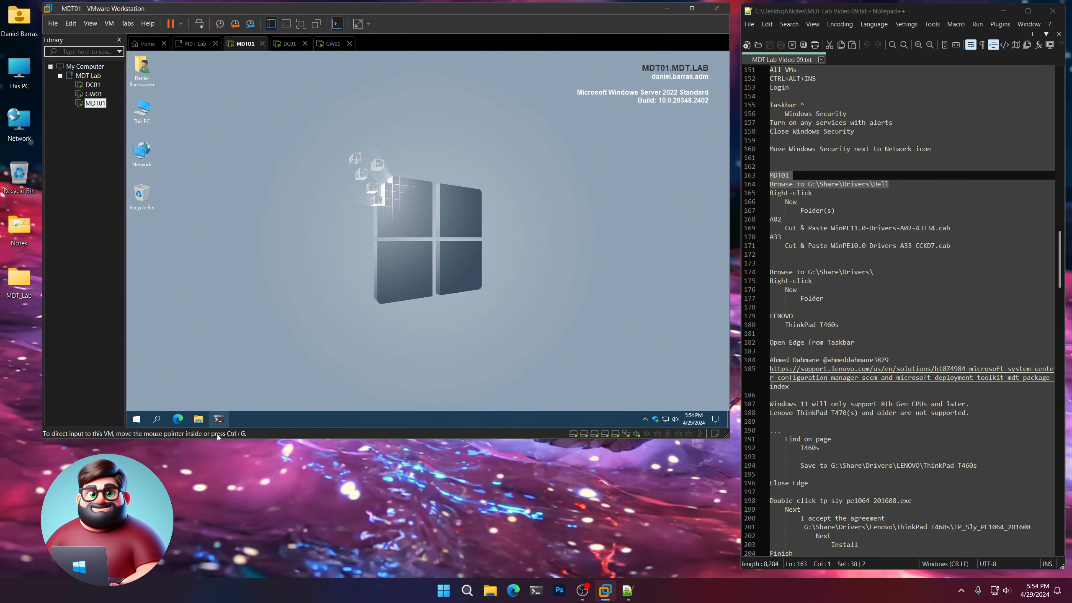
{"action": "left_click", "coordinate": [198, 419]}
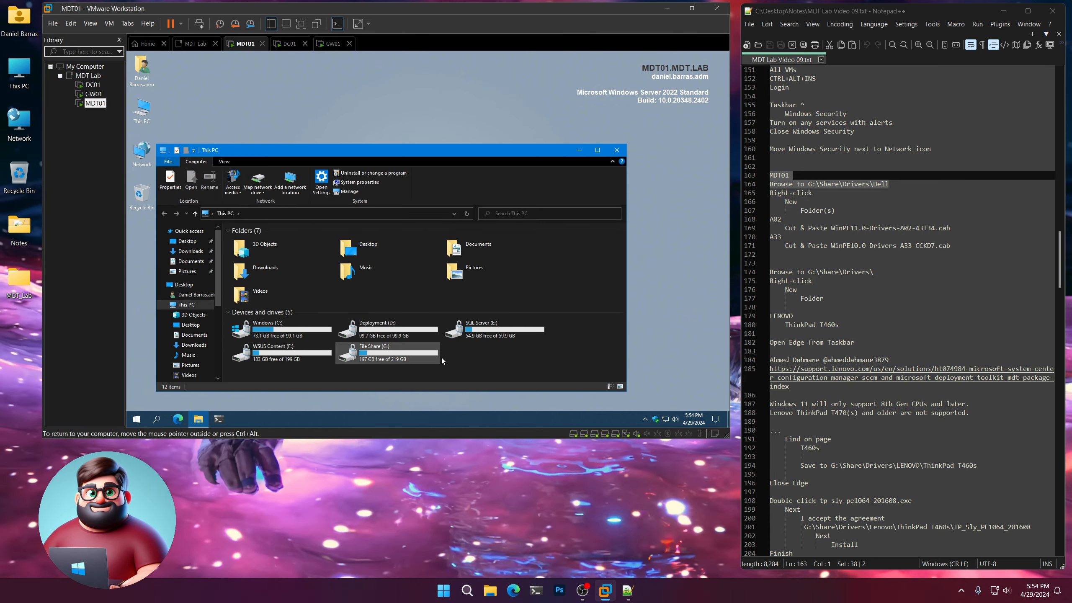
{"action": "double_click", "coordinate": [364, 357]}
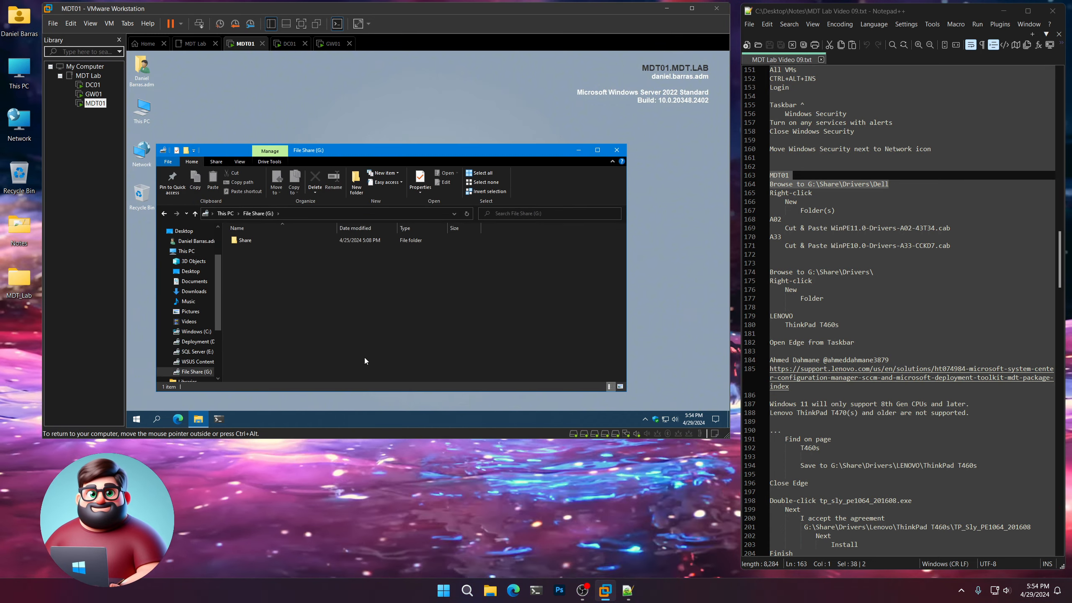
{"action": "double_click", "coordinate": [244, 241]}
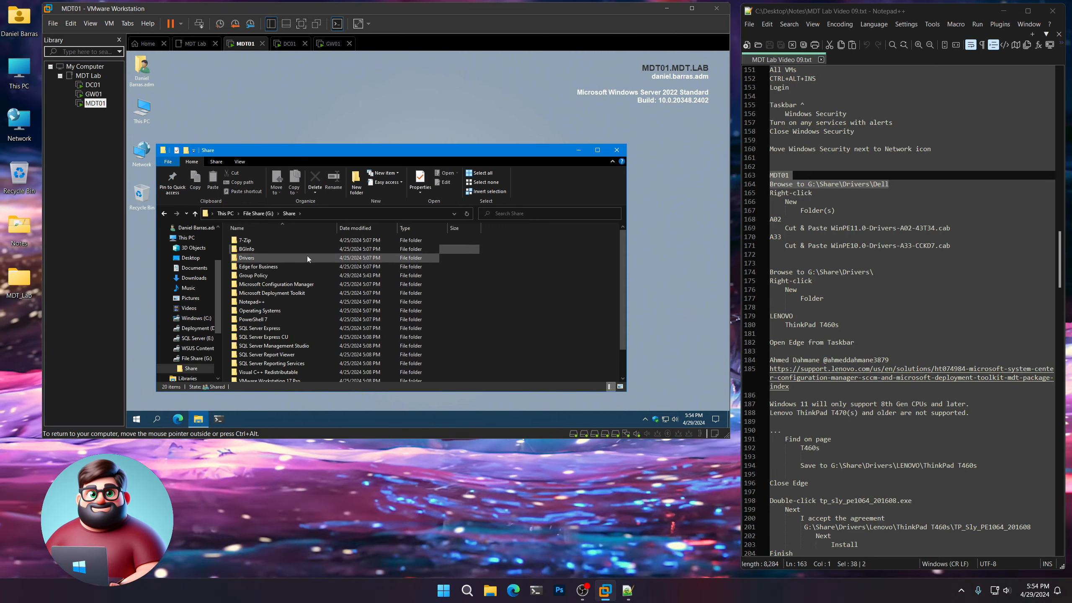
{"action": "double_click", "coordinate": [250, 258]}
{"action": "double_click", "coordinate": [245, 241]}
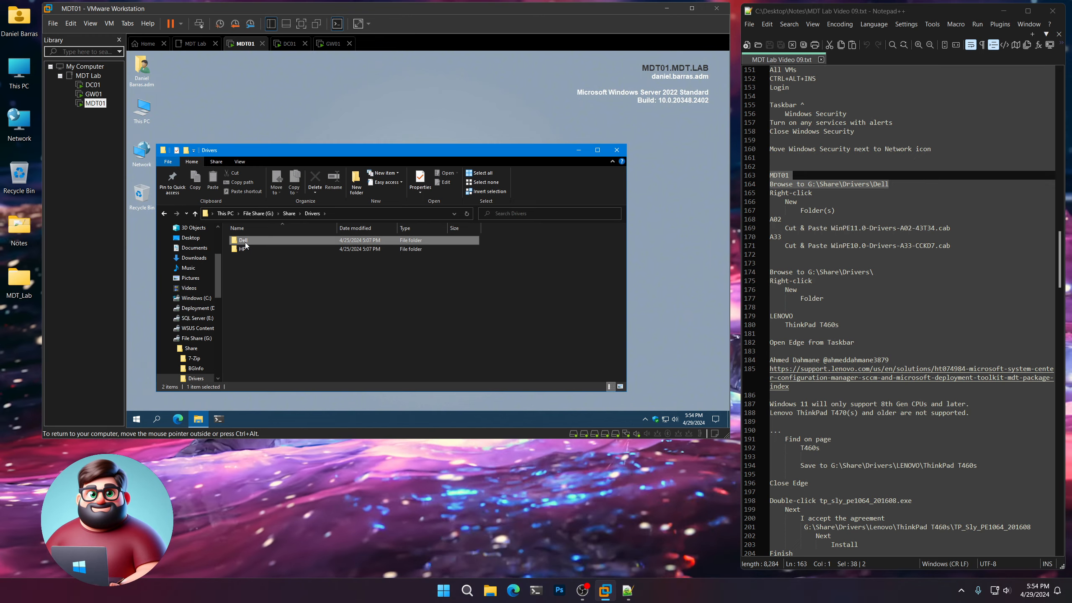
Create two new folders named A02 and A33 inside the Dell drivers folder.
{"action": "right_click", "coordinate": [271, 283]}
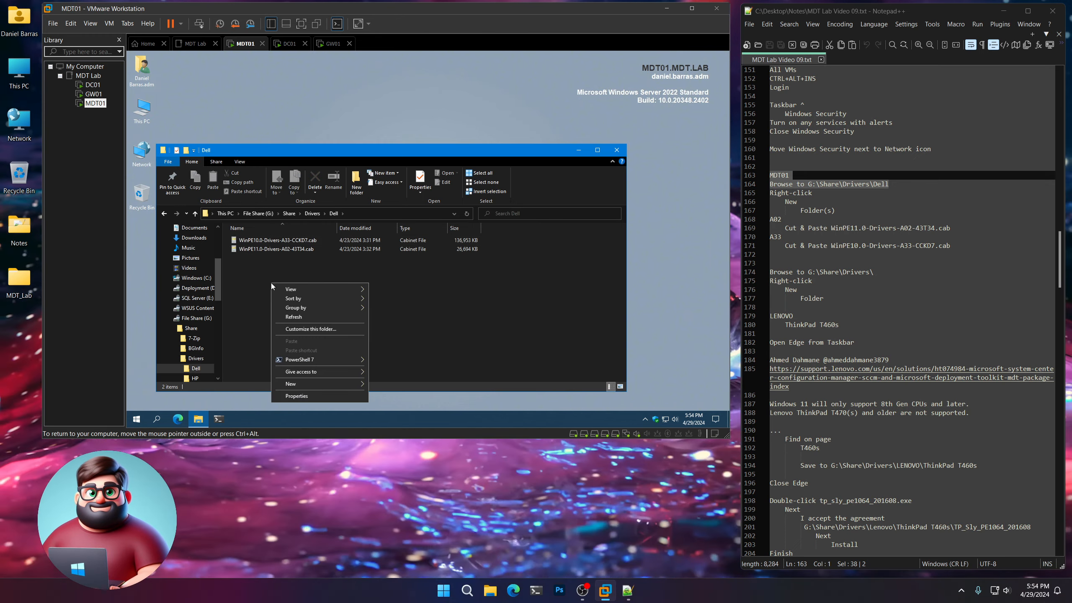
{"action": "mouse_move", "coordinate": [321, 384]}
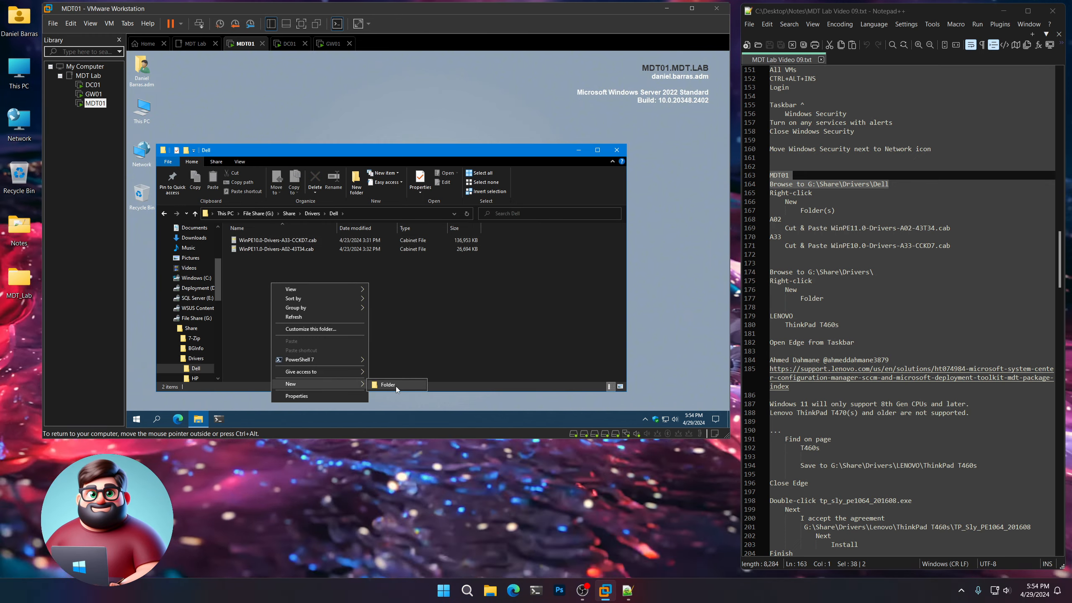
{"action": "left_click", "coordinate": [395, 386]}
{"action": "type", "text": "A"}
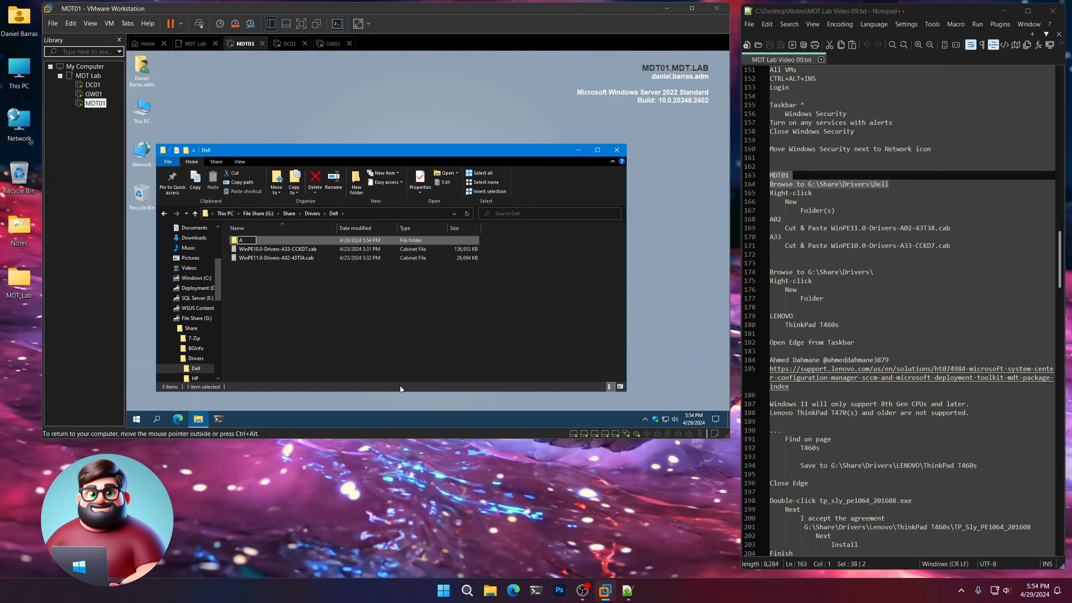
{"action": "type", "text": "02"}
{"action": "key", "text": "Return"}
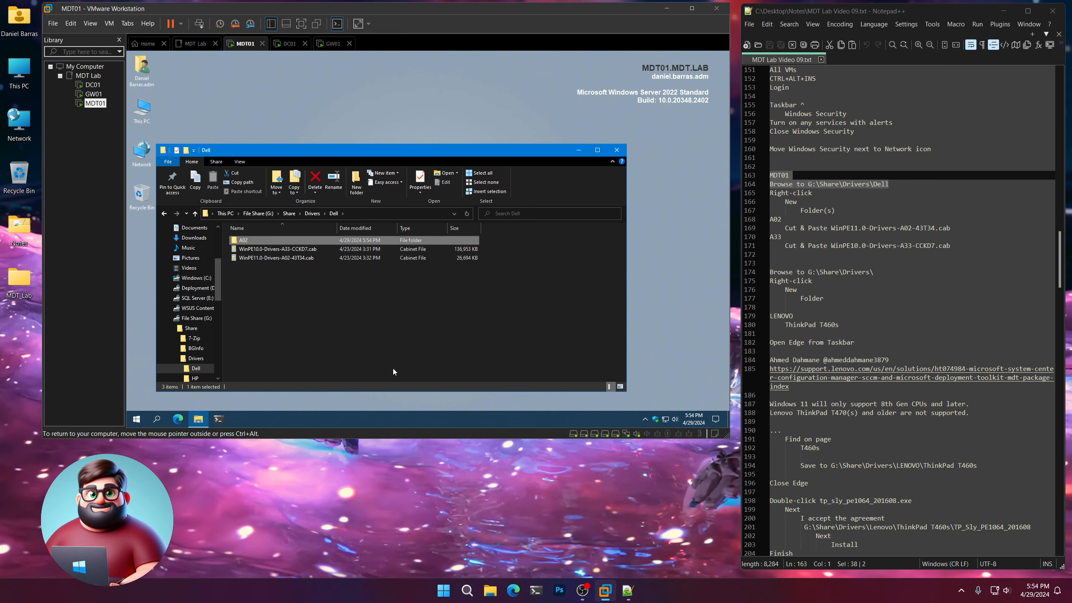
{"action": "right_click", "coordinate": [272, 321]}
{"action": "mouse_move", "coordinate": [325, 304]}
{"action": "left_click", "coordinate": [395, 304]}
{"action": "type", "text": "A33"}
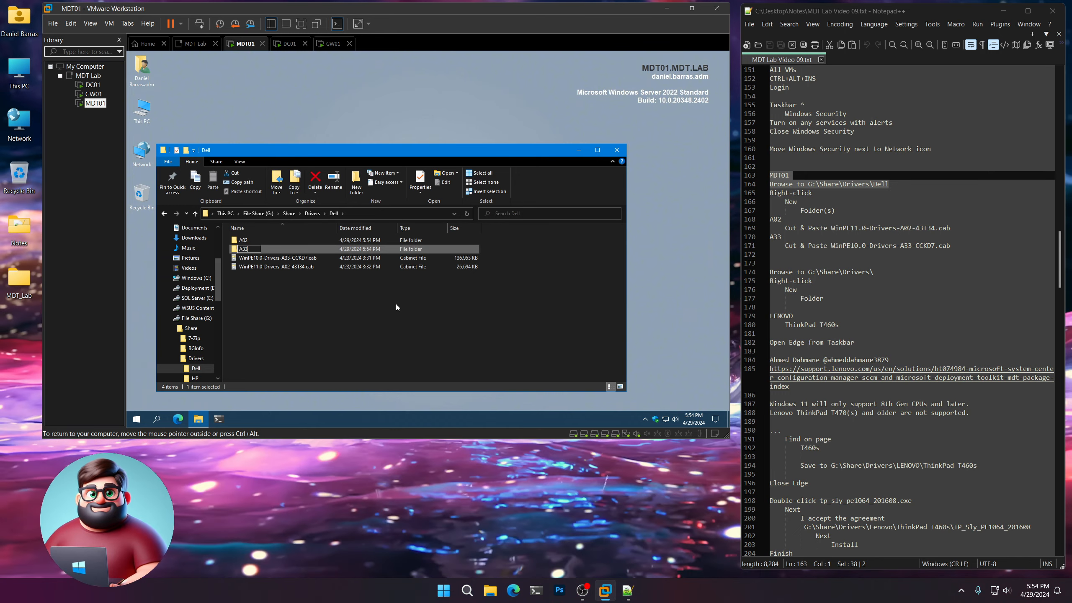
{"action": "key", "text": "Return"}
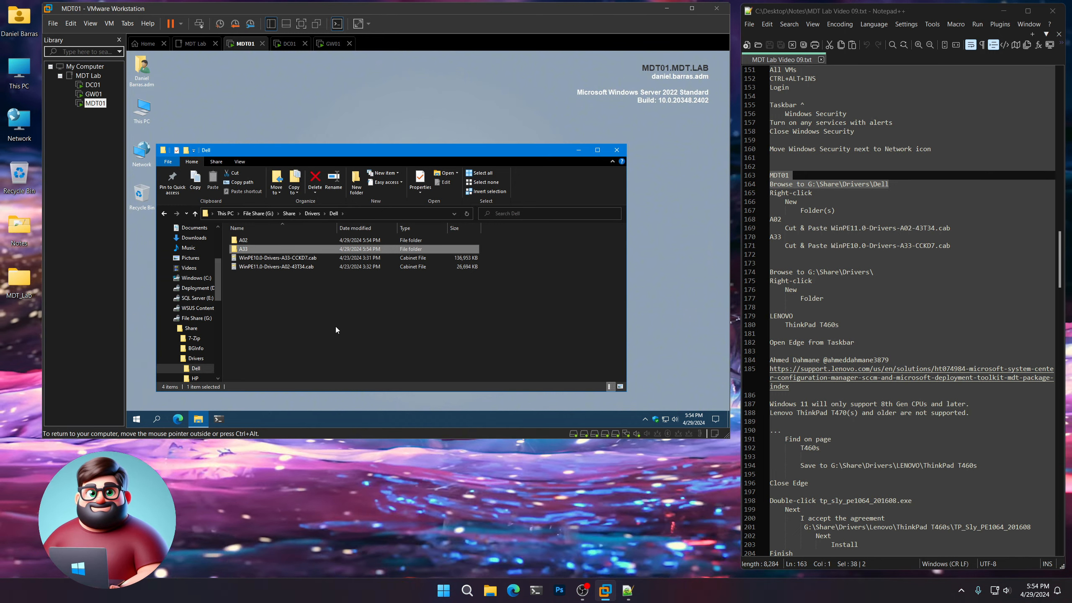
{"action": "left_click", "coordinate": [287, 319]}
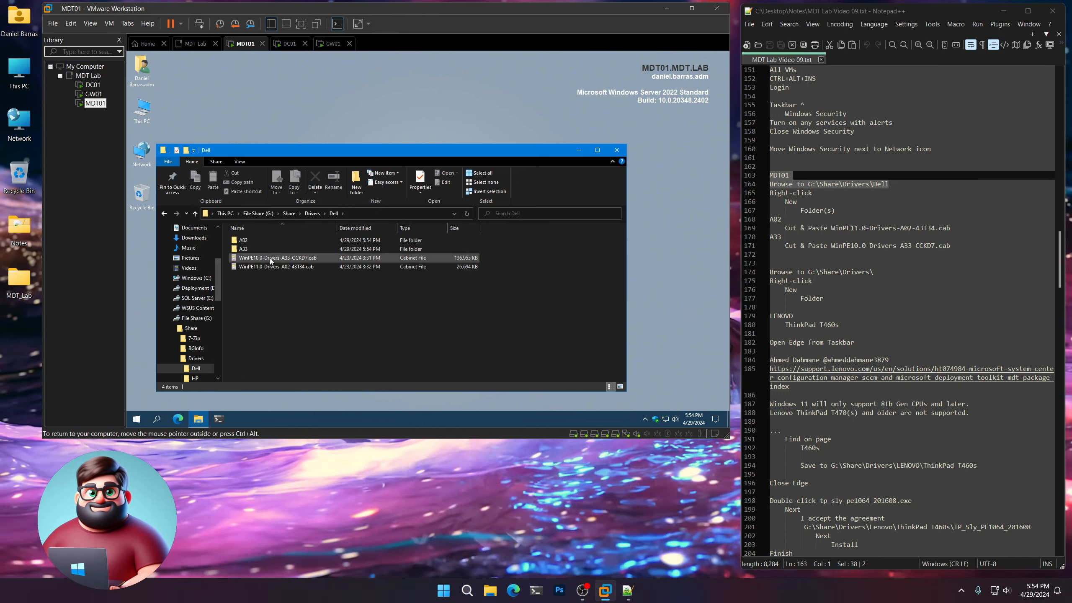
Cut WinPE10.0-Drivers-A33-CCKD7.cab and paste it into the A33 folder.
{"action": "right_click", "coordinate": [271, 258]}
{"action": "left_click", "coordinate": [289, 199]}
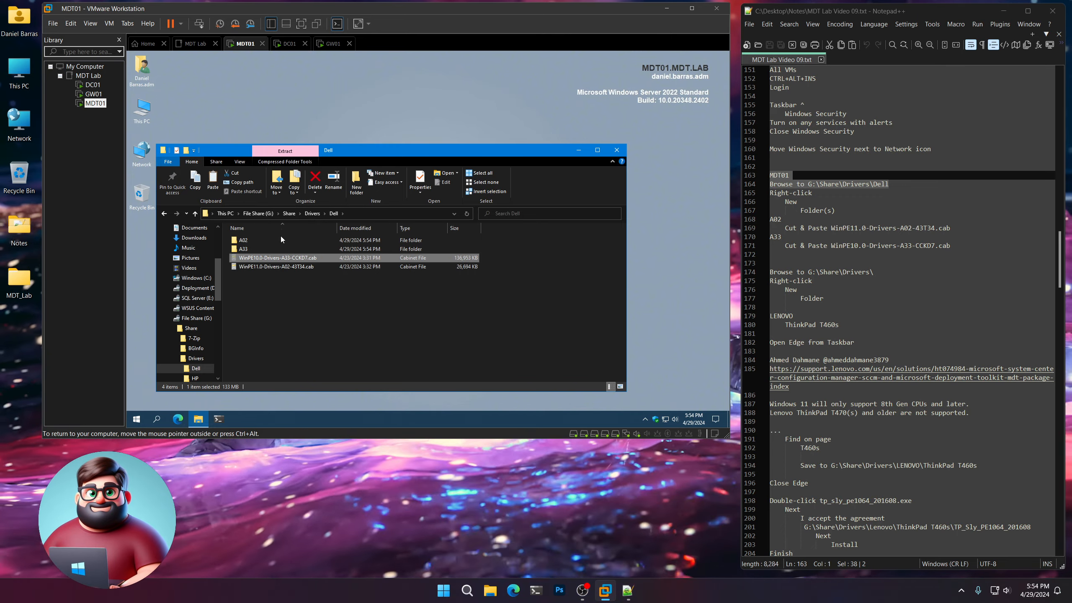
{"action": "right_click", "coordinate": [243, 249]}
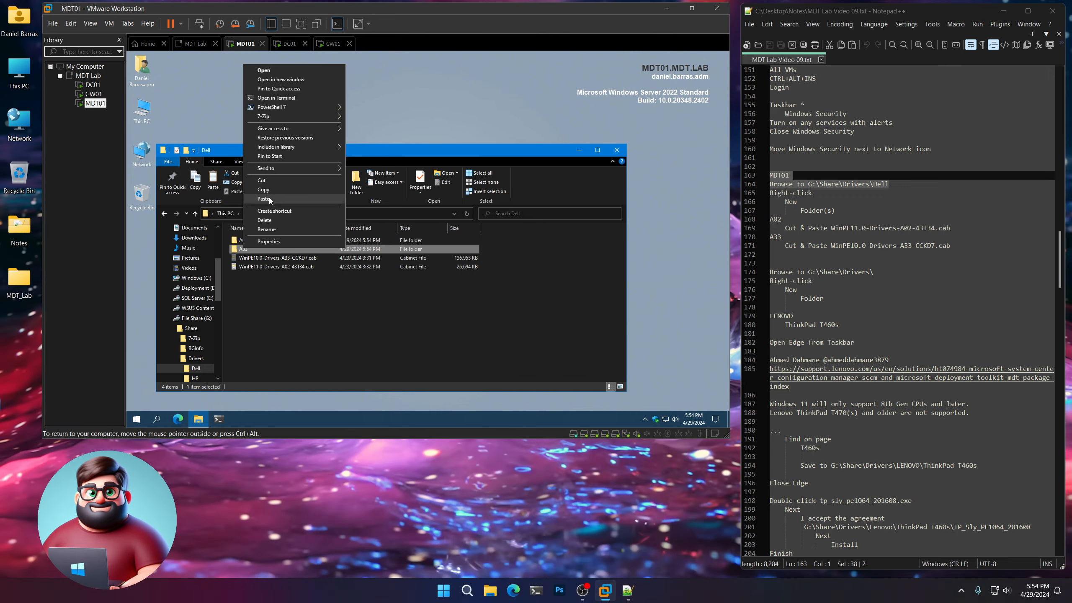
{"action": "left_click", "coordinate": [270, 200]}
{"action": "left_click", "coordinate": [275, 180]}
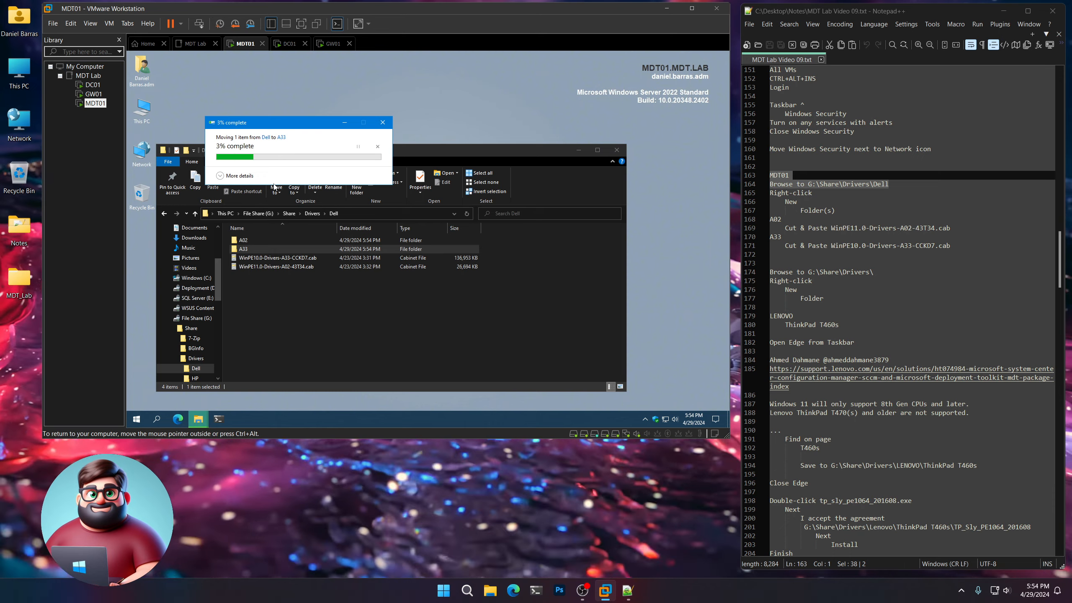
Cut WinPE11.0-Drivers-A02-43T34.cab and paste it into the A02 folder, granting administrator permission for the move.
{"action": "right_click", "coordinate": [278, 257]}
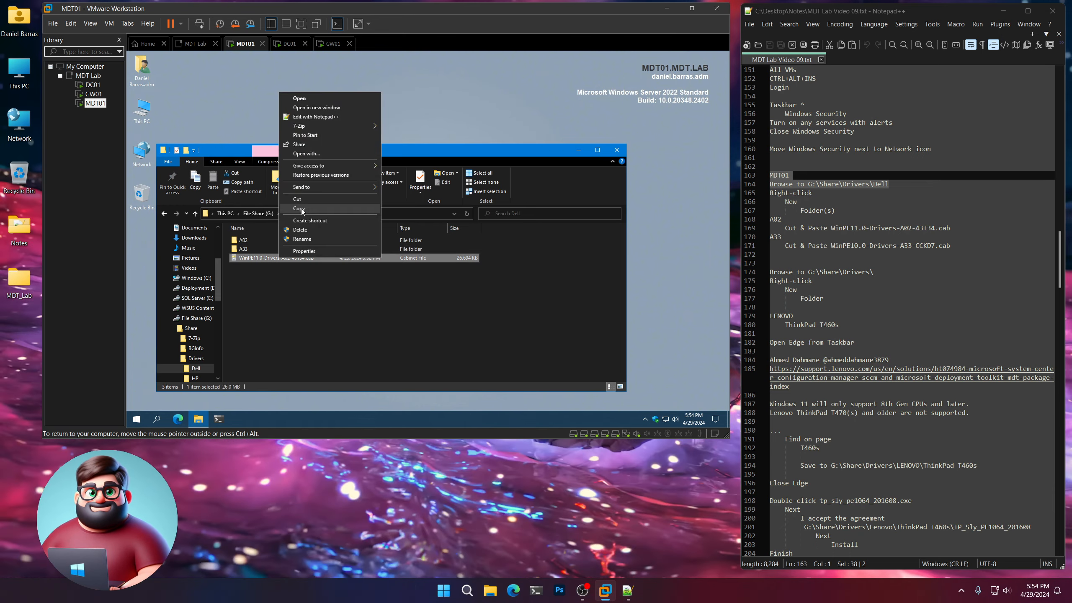
{"action": "left_click", "coordinate": [299, 199]}
{"action": "right_click", "coordinate": [244, 240]}
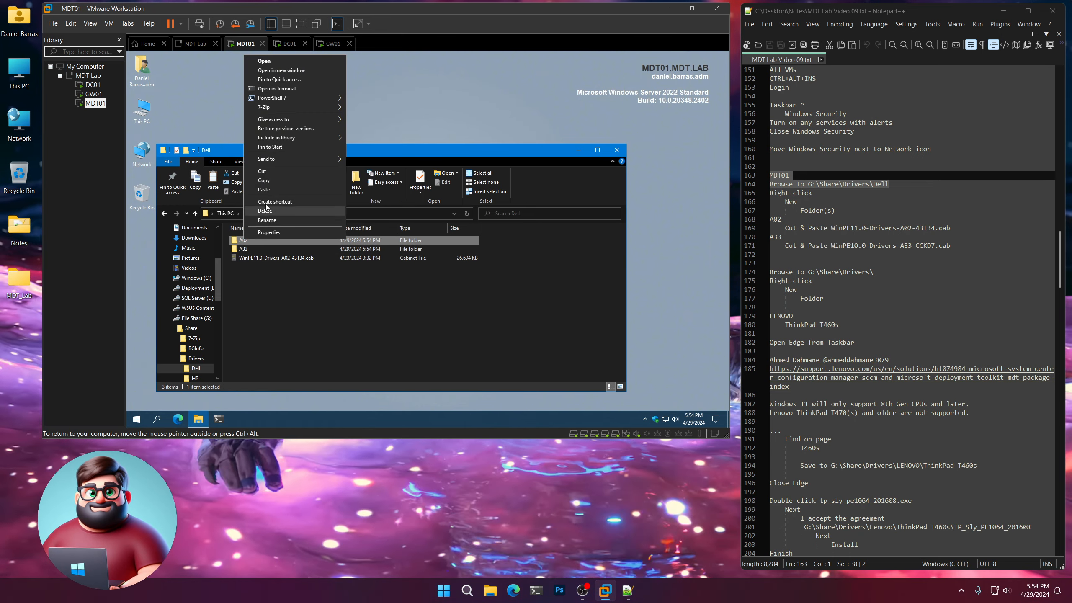
{"action": "left_click", "coordinate": [268, 190]}
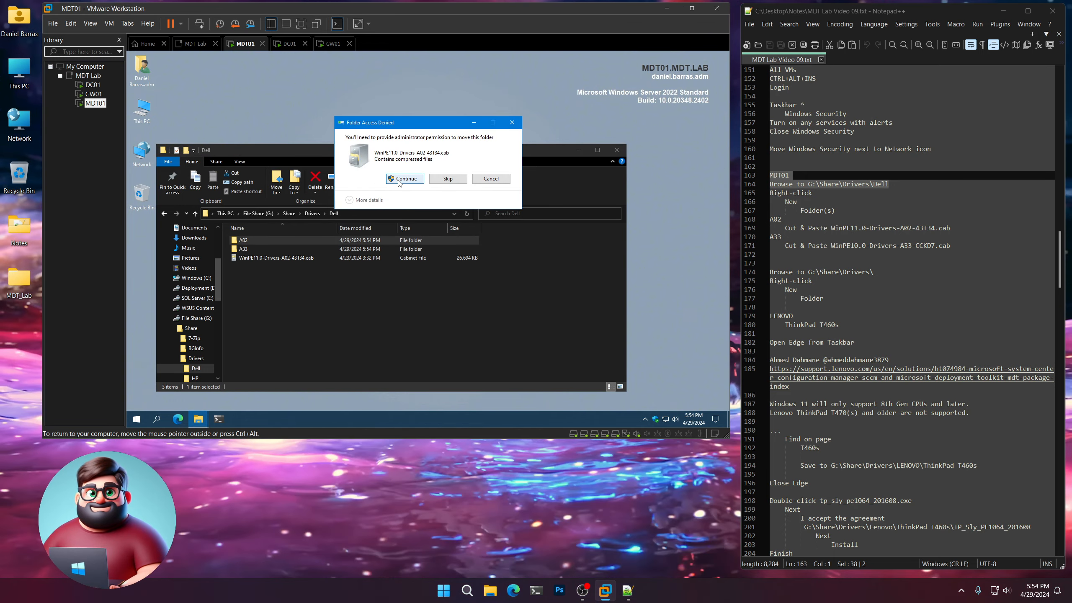
{"action": "left_click", "coordinate": [399, 181]}
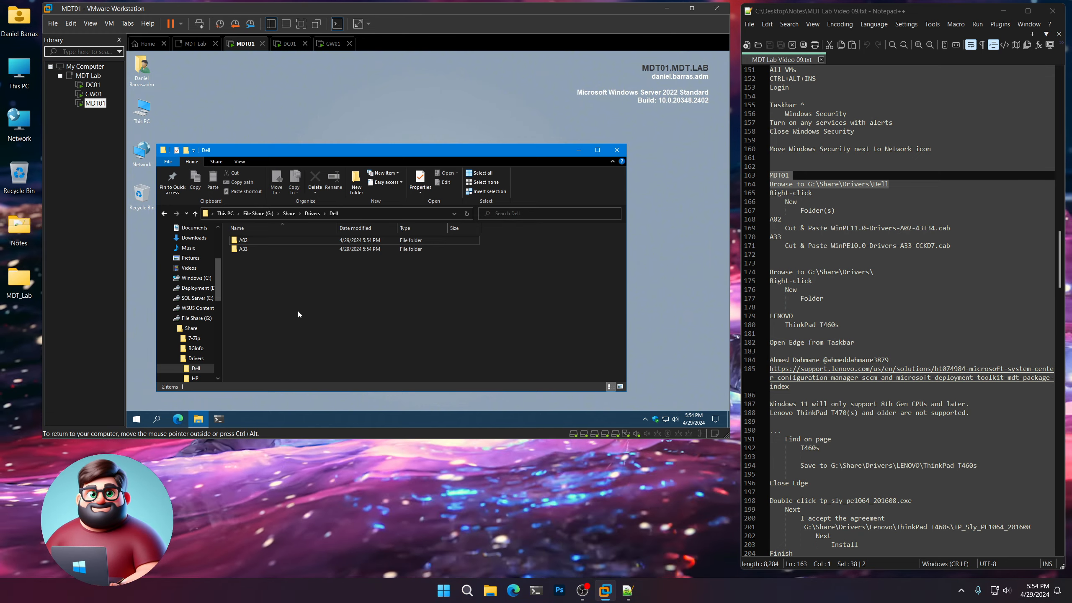
Highlight the new-folder instruction for G:\Share\Drivers\ in the notes, then open the Drivers folder on MDT01.
{"action": "scroll", "coordinate": [847, 278], "scroll_direction": "down", "scroll_amount": 3}
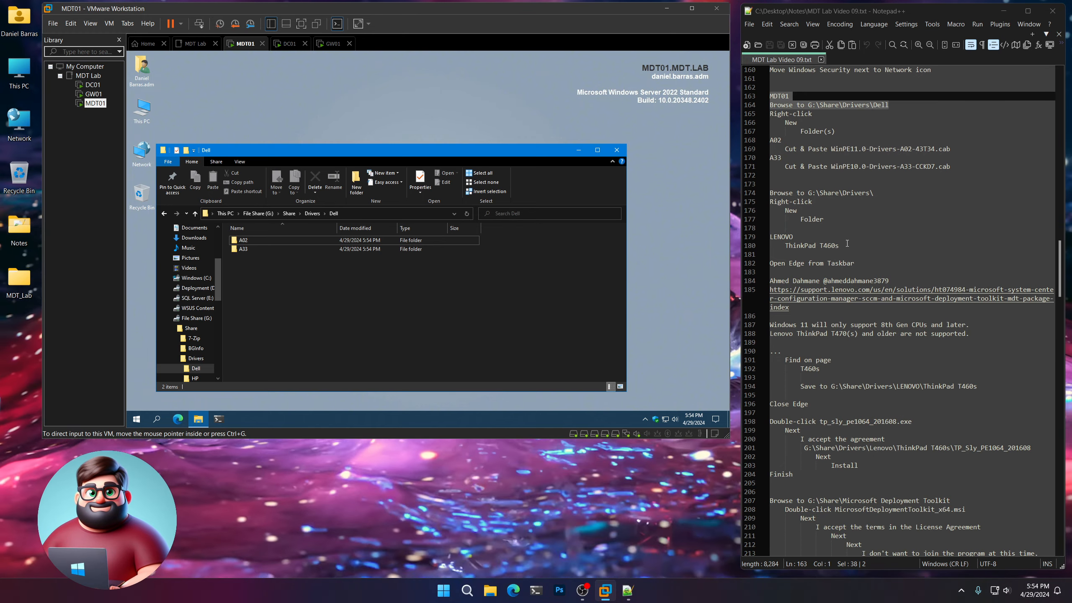
{"action": "left_click_drag", "start_coordinate": [873, 193], "coordinate": [742, 189]}
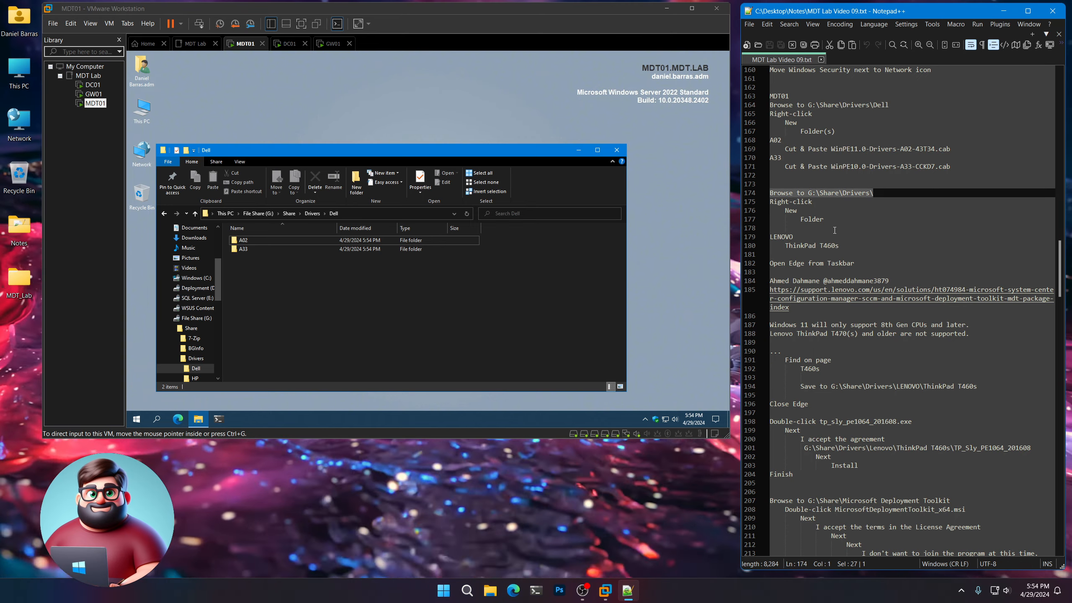
{"action": "left_click_drag", "start_coordinate": [825, 219], "coordinate": [755, 195]}
{"action": "left_click", "coordinate": [288, 309]}
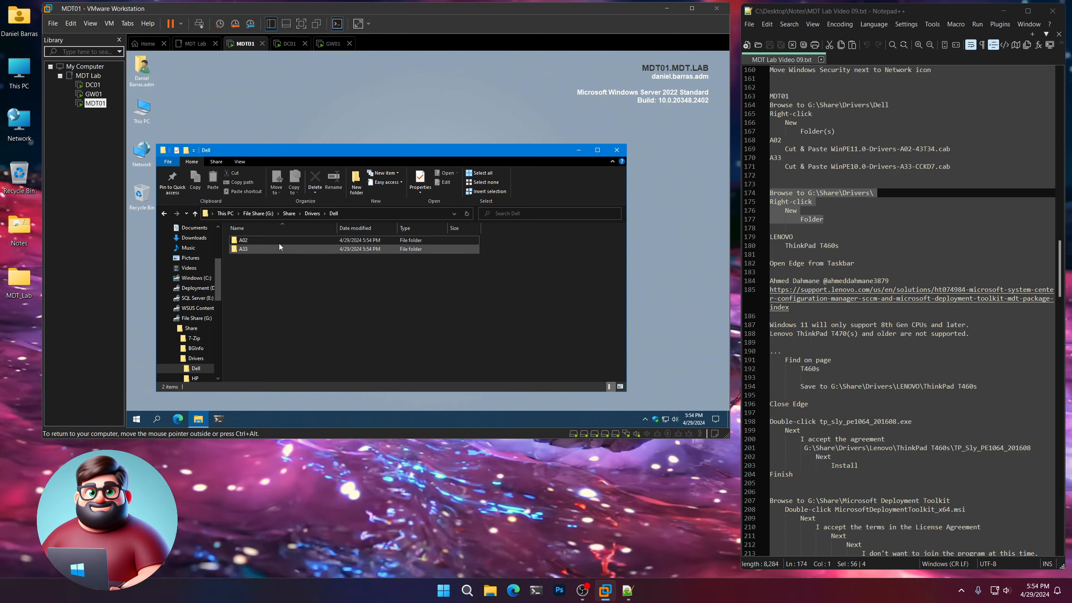
{"action": "left_click", "coordinate": [311, 213]}
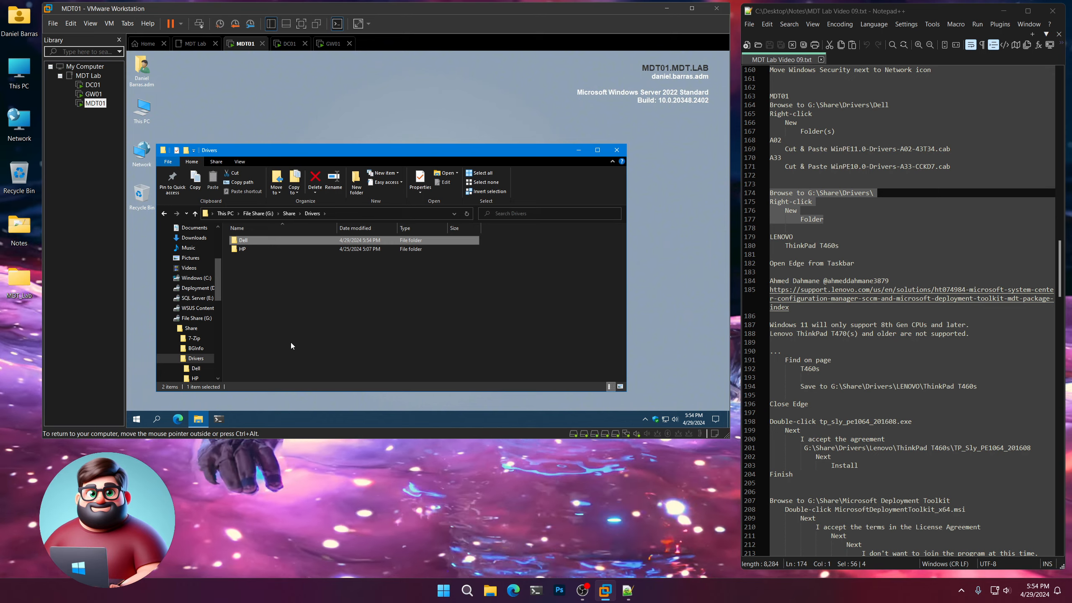
Create a new folder named LENOVO inside the Drivers folder.
{"action": "right_click", "coordinate": [291, 342]}
{"action": "mouse_move", "coordinate": [311, 323]}
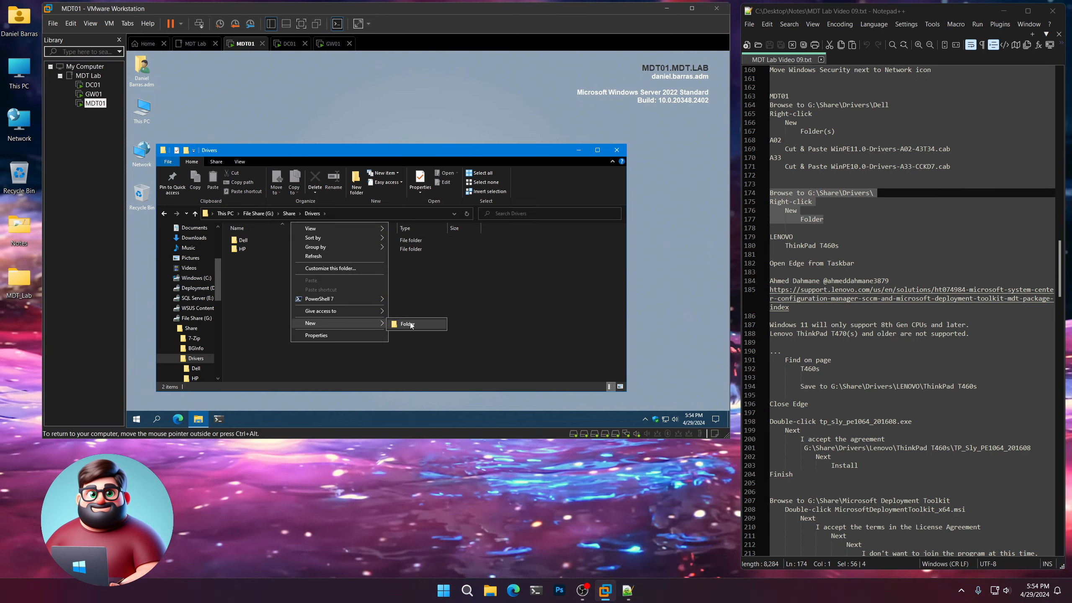
{"action": "left_click", "coordinate": [408, 322]}
{"action": "type", "text": "LENOVO"}
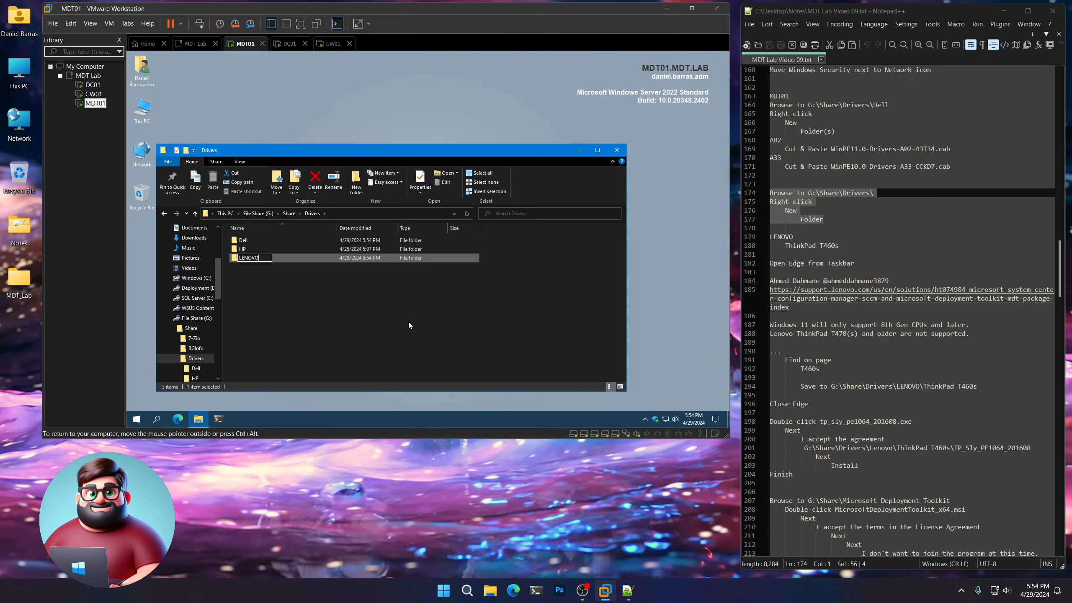
{"action": "key", "text": "Return"}
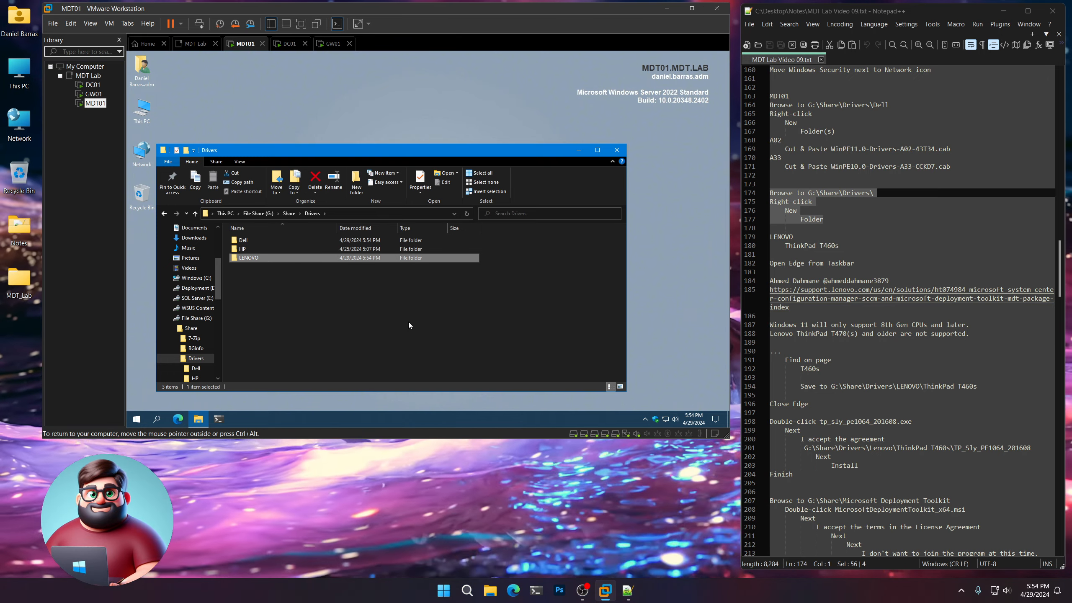
Open the LENOVO folder and create a subfolder named ThinkPad T460s in it.
{"action": "double_click", "coordinate": [260, 257]}
{"action": "right_click", "coordinate": [265, 256]}
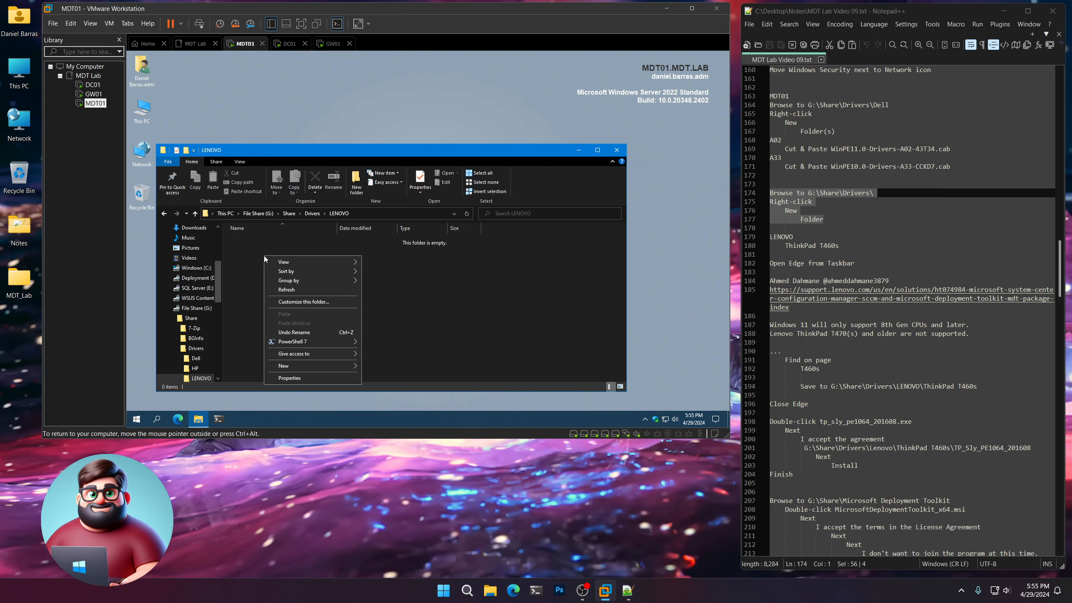
{"action": "mouse_move", "coordinate": [289, 367]}
{"action": "left_click", "coordinate": [388, 367]}
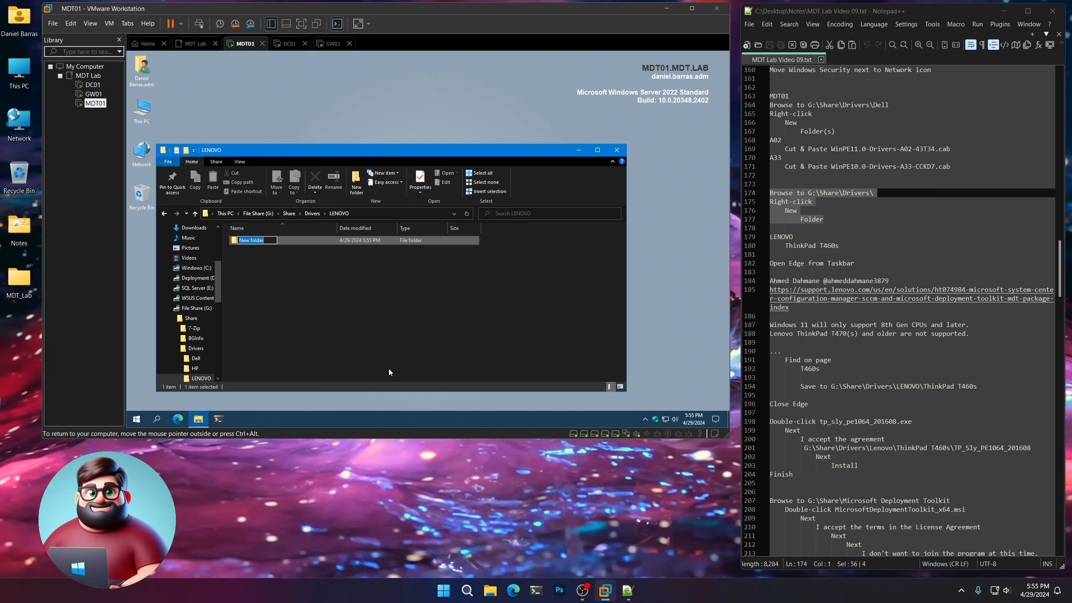
{"action": "type", "text": "ThinkPad"}
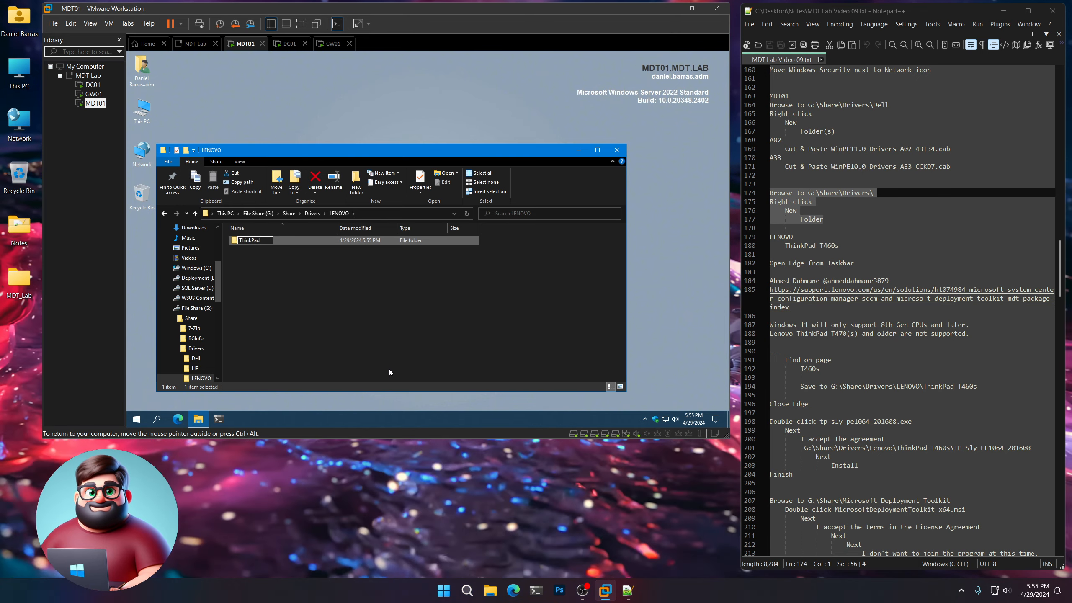
{"action": "type", "text": " T460s"}
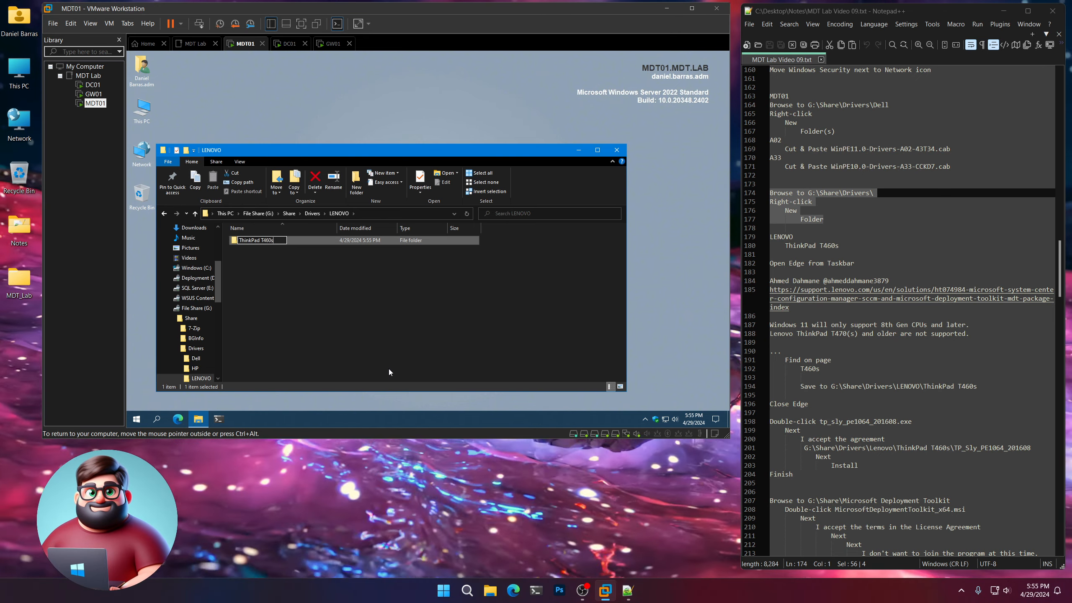
{"action": "key", "text": "Return"}
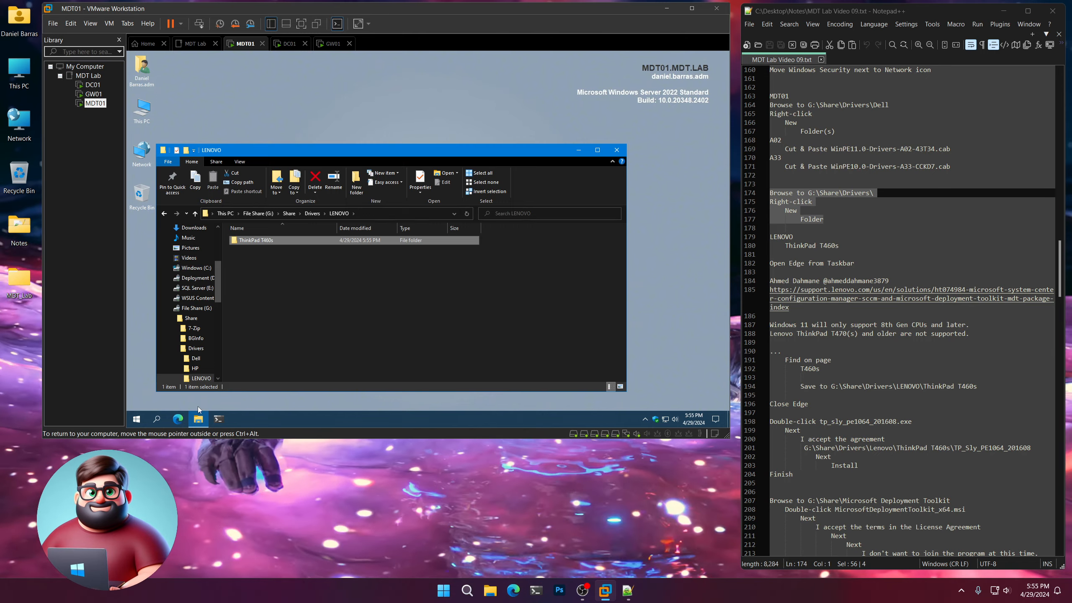
Open Edge on MDT01 and load the Lenovo SCCM and MDT package index using the support link copied from the notes.
{"action": "left_click", "coordinate": [179, 419]}
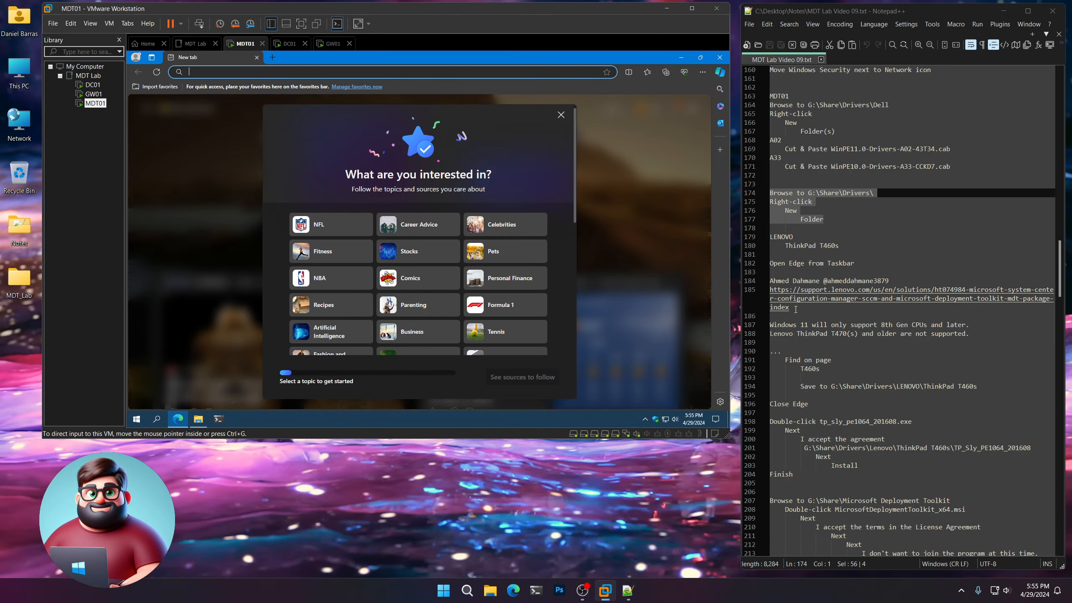
{"action": "double_click", "coordinate": [793, 297]}
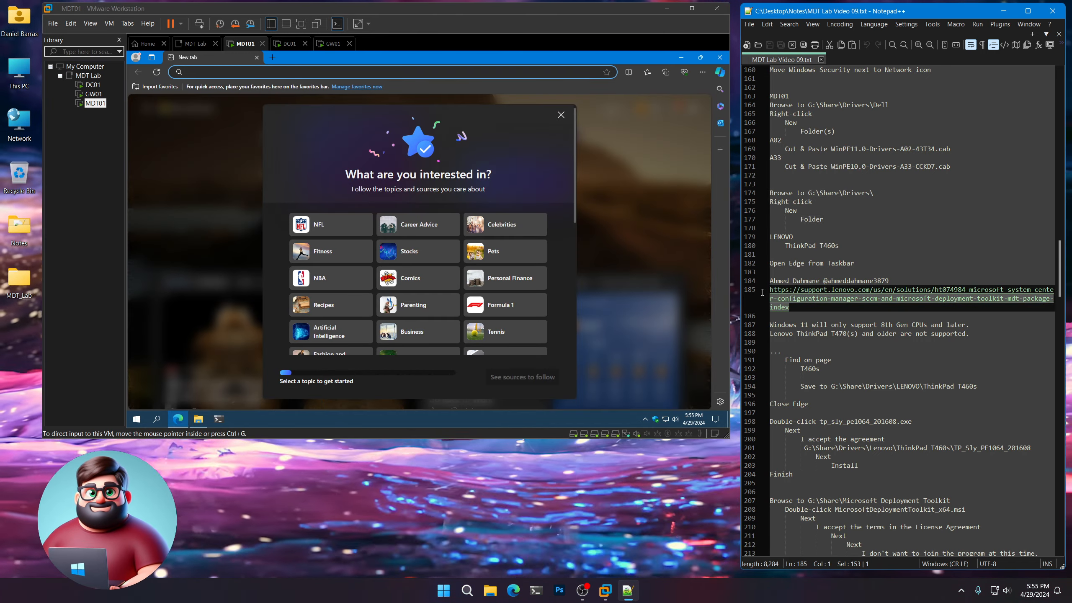
{"action": "right_click", "coordinate": [793, 297]}
{"action": "left_click", "coordinate": [827, 312]}
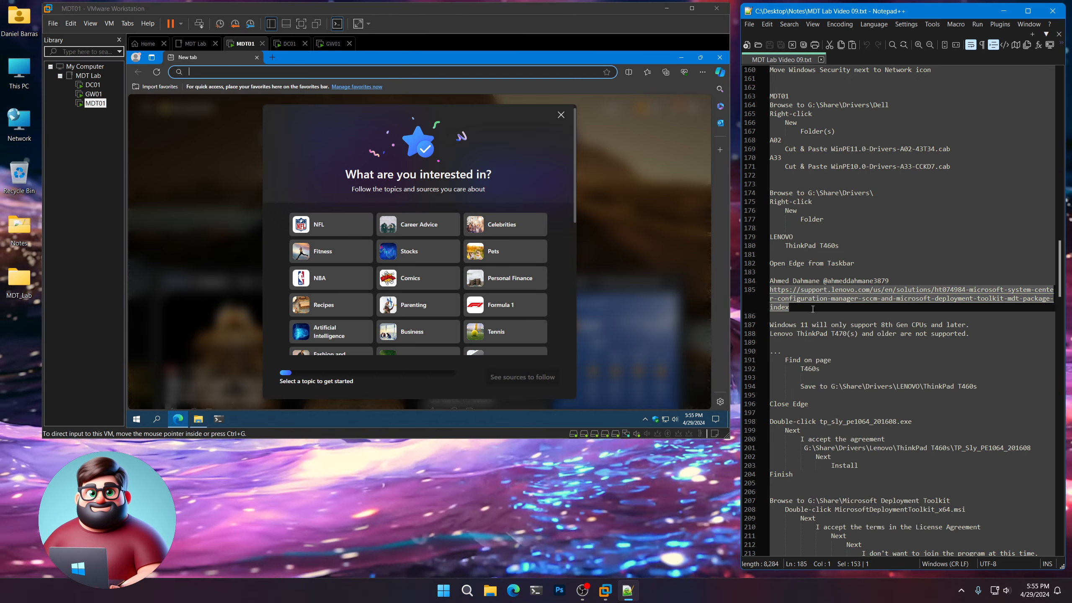
{"action": "key", "text": "ctrl+v"}
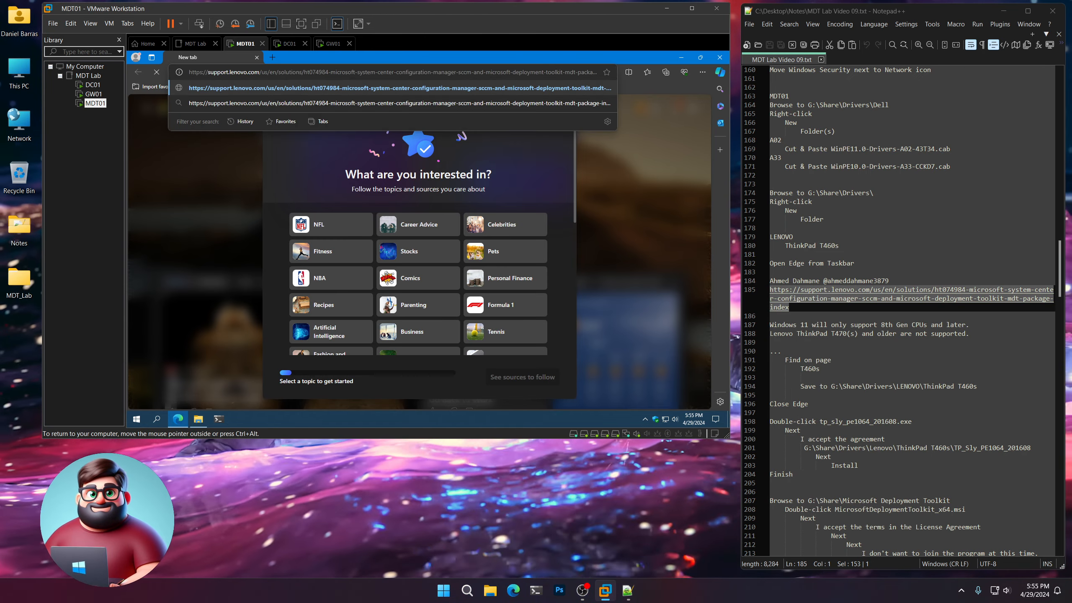
{"action": "key", "text": "Return"}
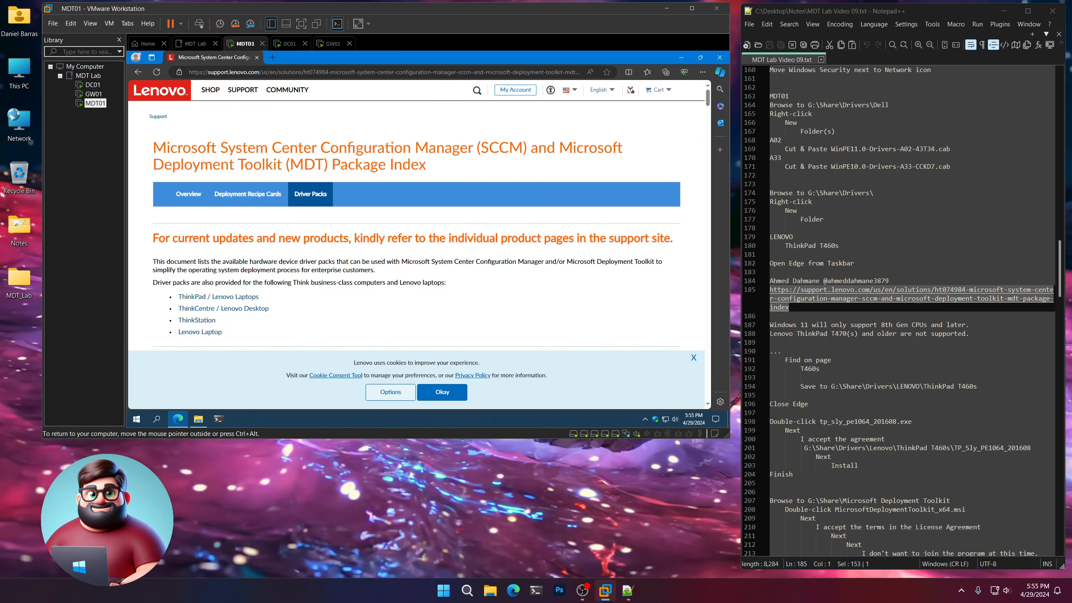
Highlight the "Find on page T460s" instruction in the notes, then return to the browser on MDT01.
{"action": "scroll", "coordinate": [816, 303], "scroll_direction": "down", "scroll_amount": 6}
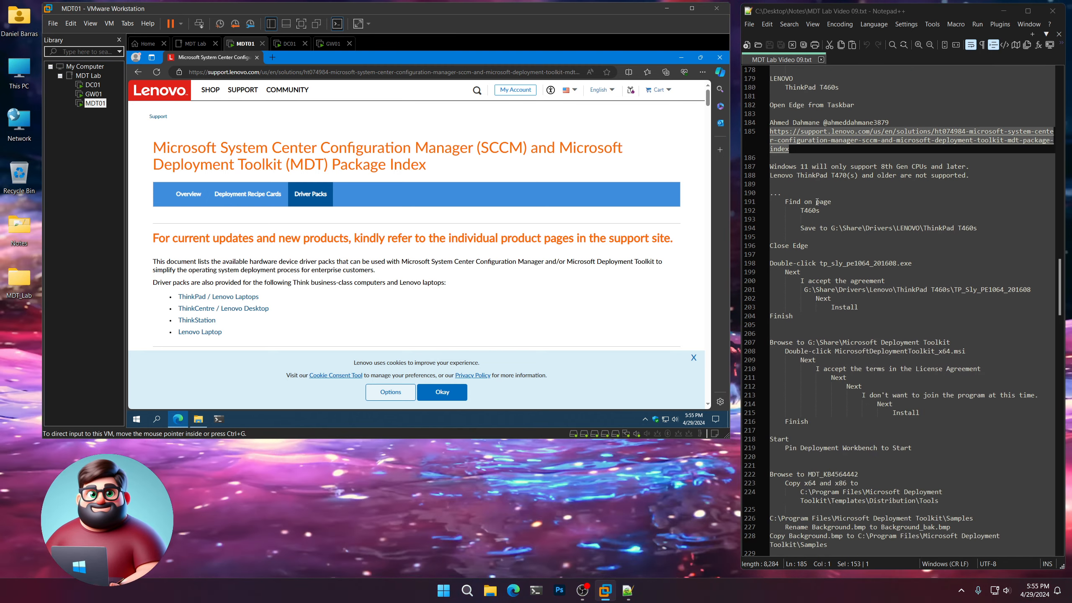
{"action": "left_click_drag", "start_coordinate": [827, 215], "coordinate": [763, 193]}
{"action": "left_click", "coordinate": [681, 114]}
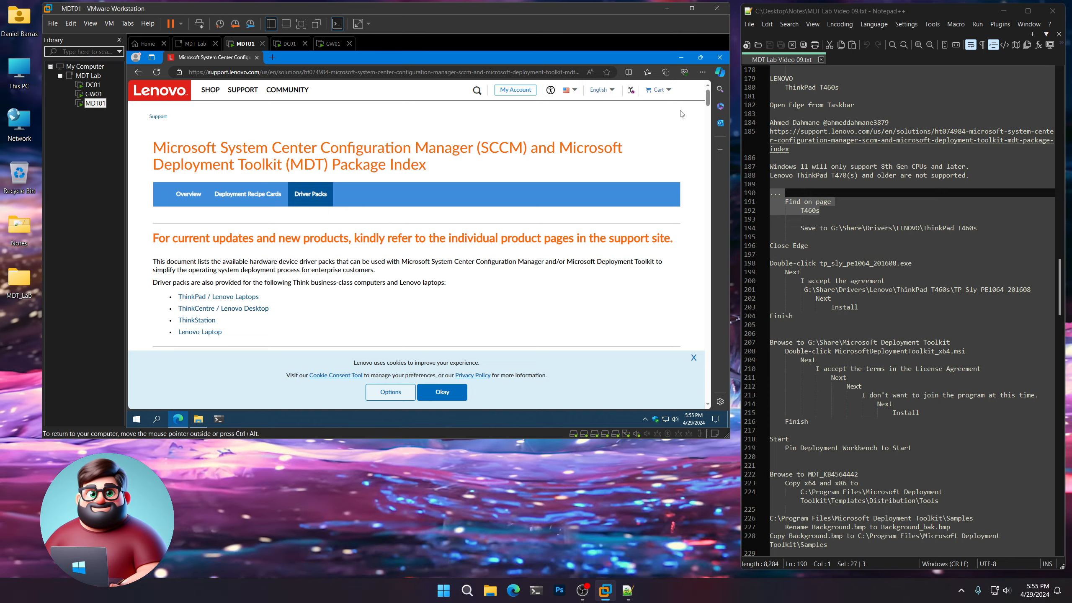
Find T460s on the Lenovo index page and open the SCCM Package for Windows PE 10 64-bit - ThinkPad page.
{"action": "left_click", "coordinate": [703, 73]}
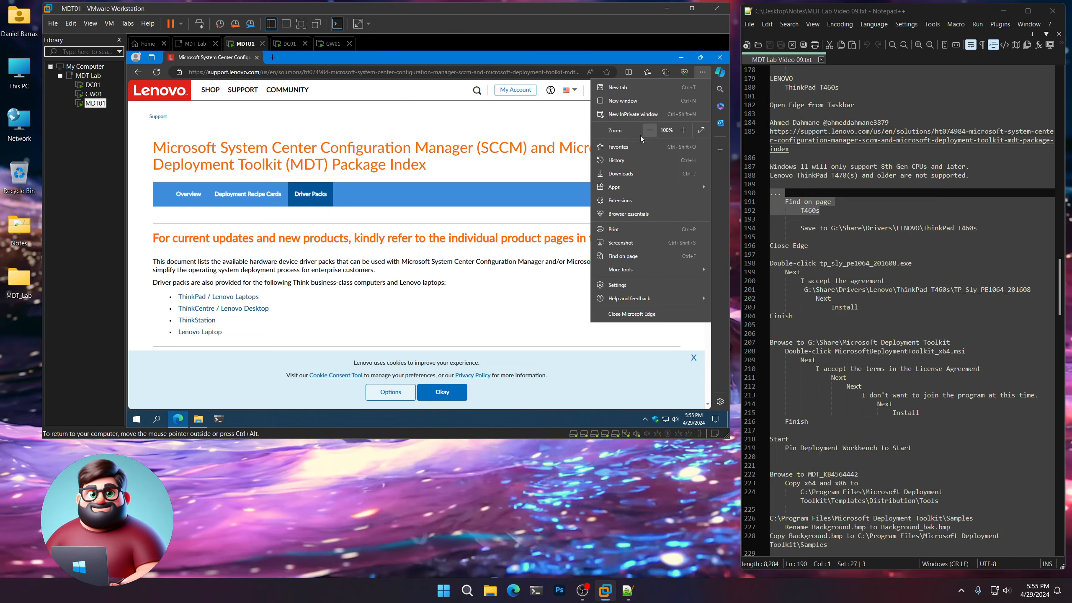
{"action": "left_click", "coordinate": [623, 257]}
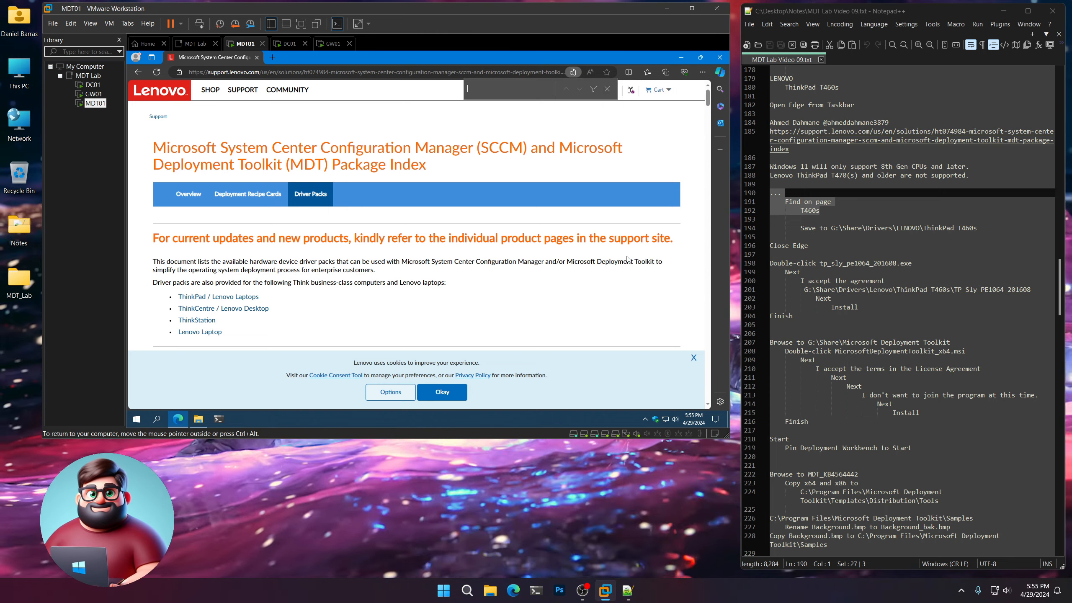
{"action": "type", "text": "T46"}
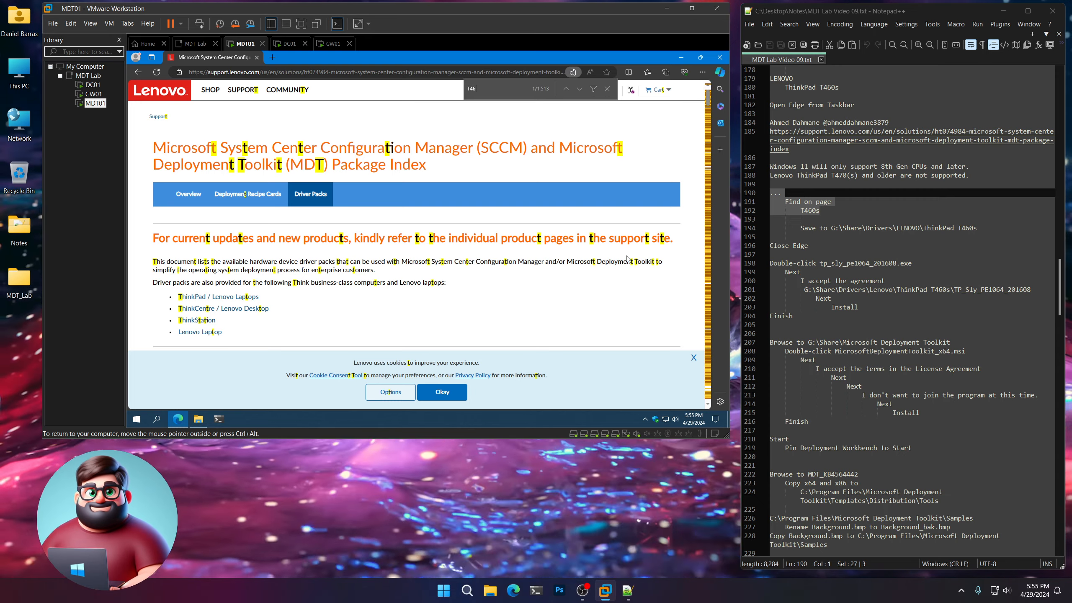
{"action": "type", "text": "0s"}
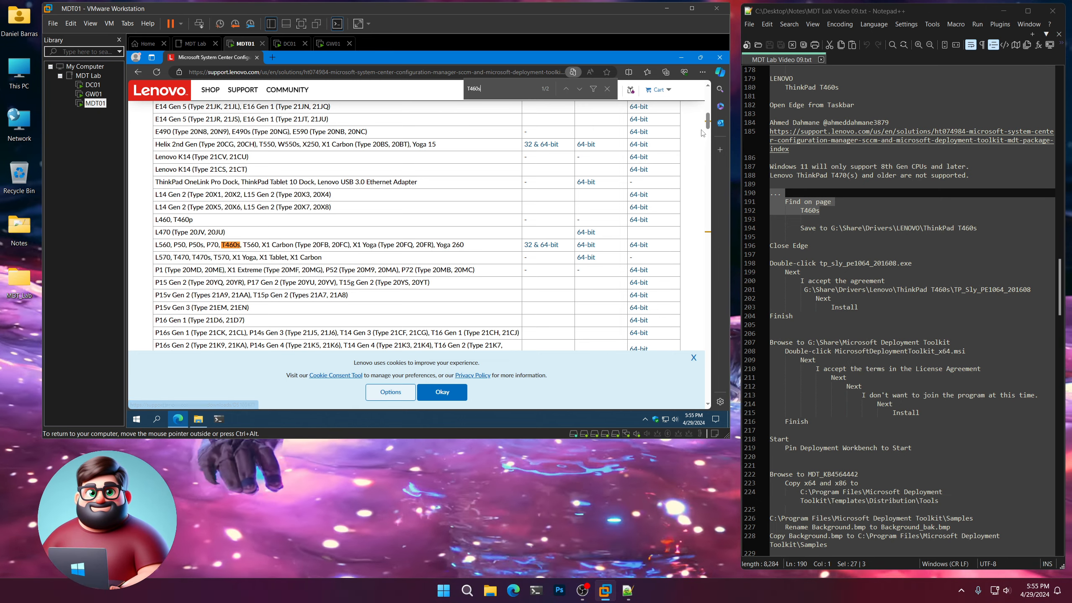
{"action": "mouse_move", "coordinate": [708, 124]}
{"action": "left_mouse_down"}
{"action": "mouse_move", "coordinate": [710, 108]}
{"action": "mouse_move", "coordinate": [710, 129]}
{"action": "left_mouse_up"}
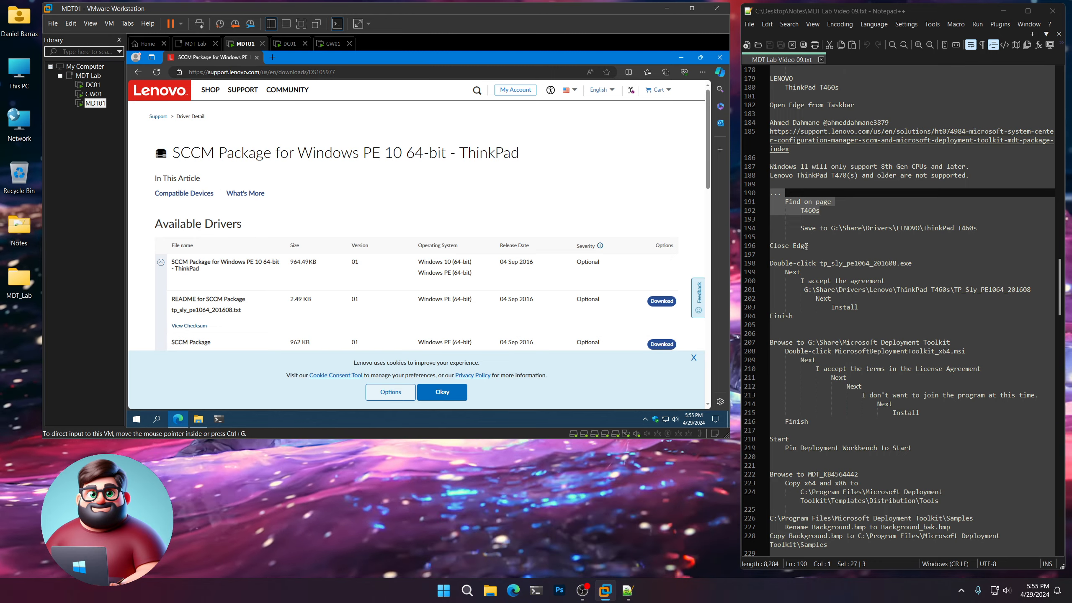
Highlight the save-location line in the notes, then request the tp_sly_pe1064_201608.exe download and cancel the compatibility check.
{"action": "left_click_drag", "start_coordinate": [995, 228], "coordinate": [827, 224]}
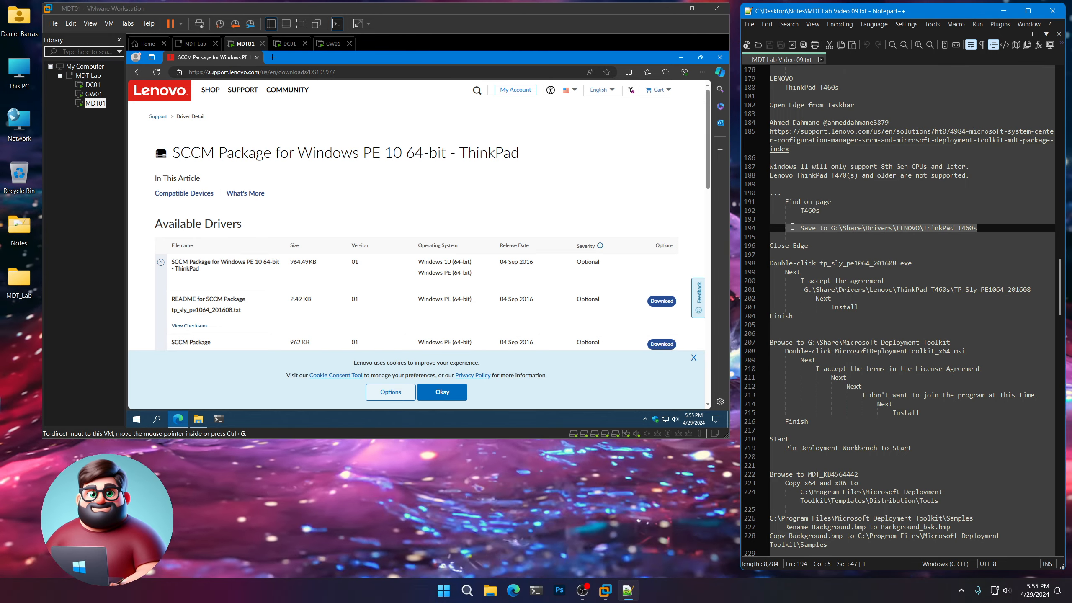
{"action": "left_click", "coordinate": [569, 186]}
{"action": "scroll", "coordinate": [304, 269], "scroll_direction": "down", "scroll_amount": 3}
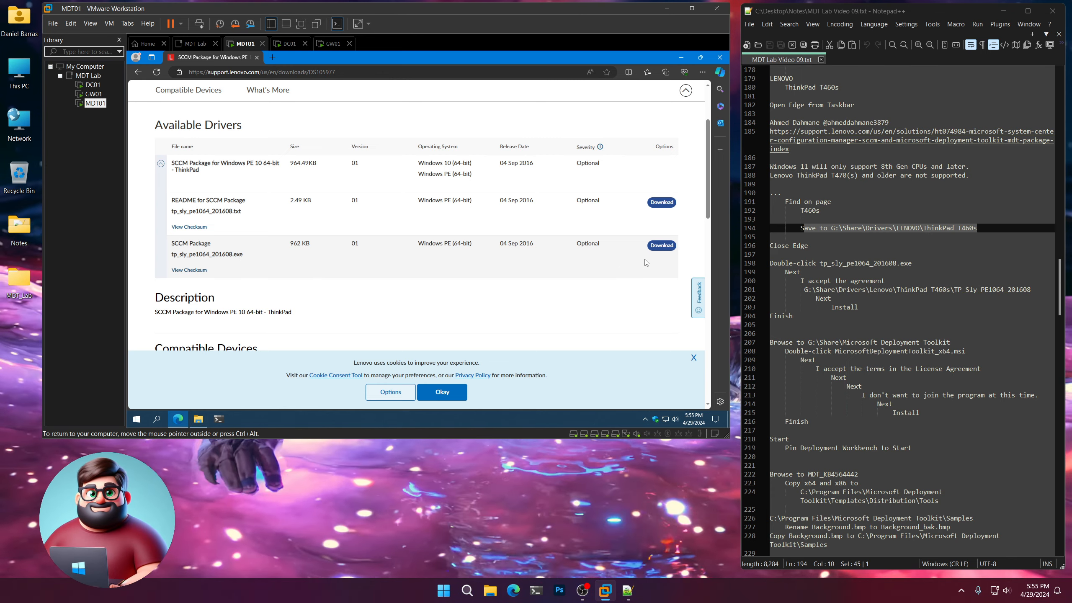
{"action": "left_click", "coordinate": [661, 246]}
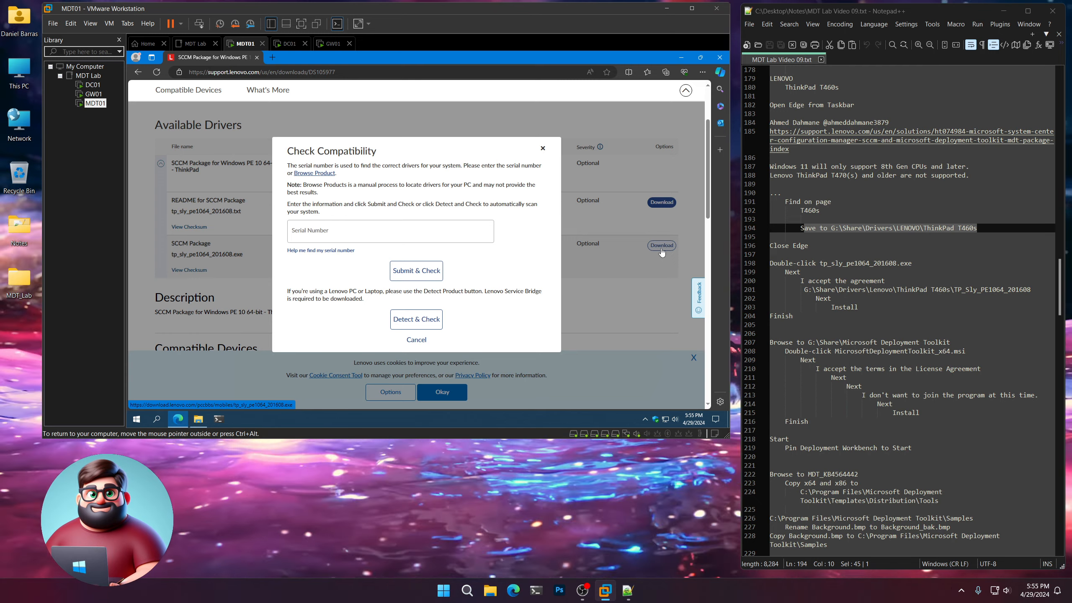
{"action": "left_click", "coordinate": [416, 341]}
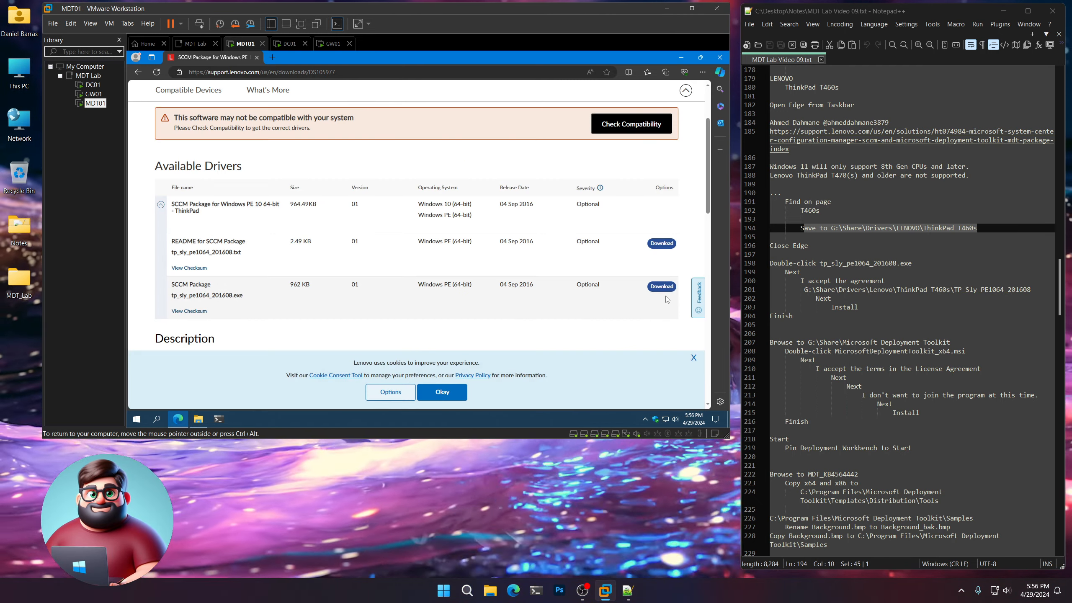
Download tp_sly_pe1064_201608.exe and save it to G:\Share\Drivers\LENOVO\ThinkPad T460s.
{"action": "left_click", "coordinate": [661, 288]}
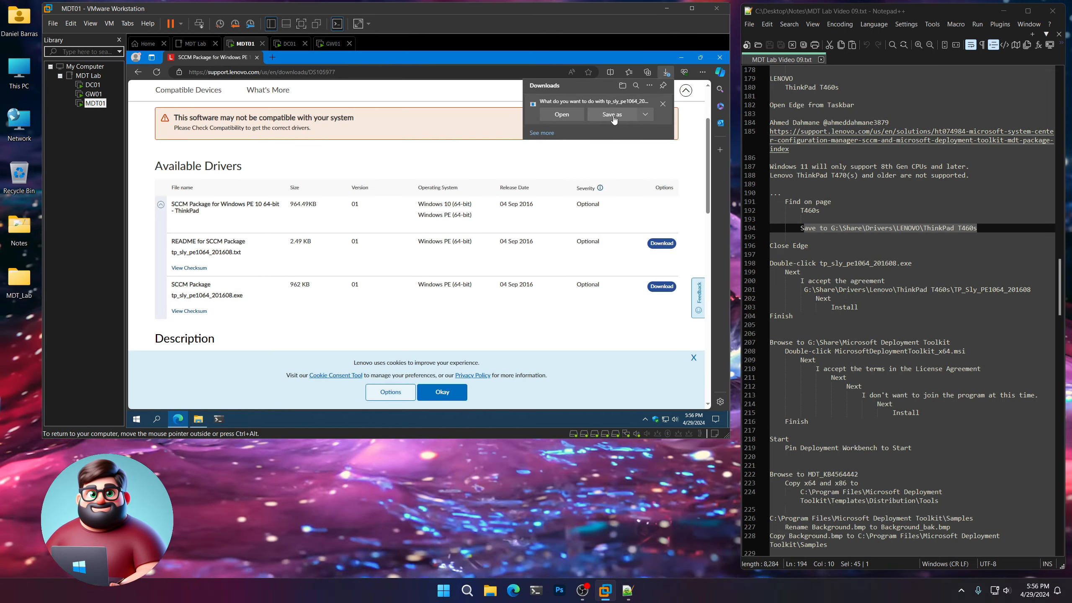
{"action": "left_click", "coordinate": [612, 114]}
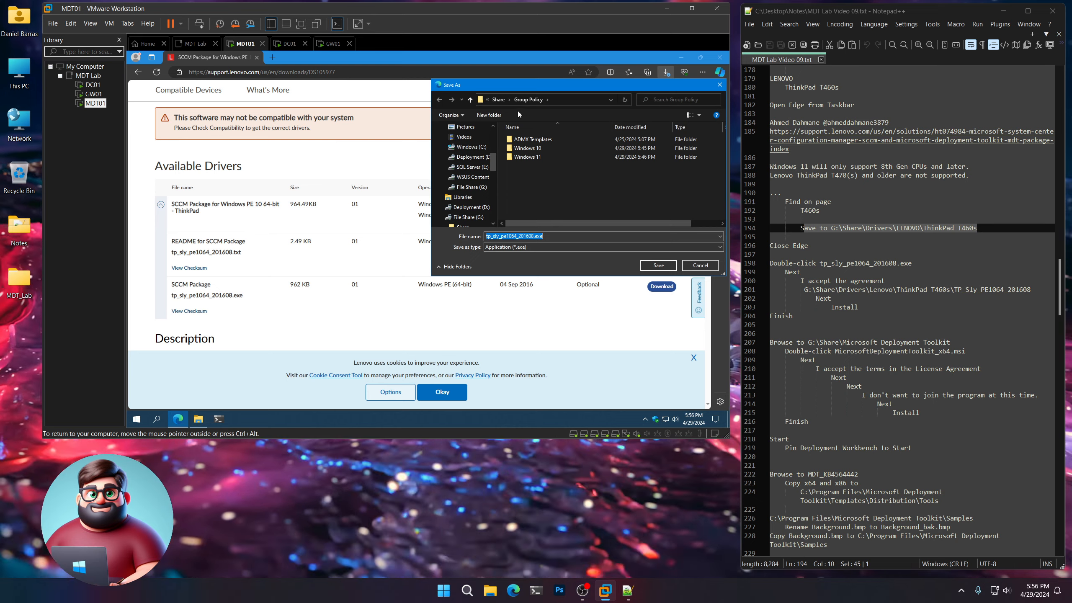
{"action": "left_click", "coordinate": [499, 101]}
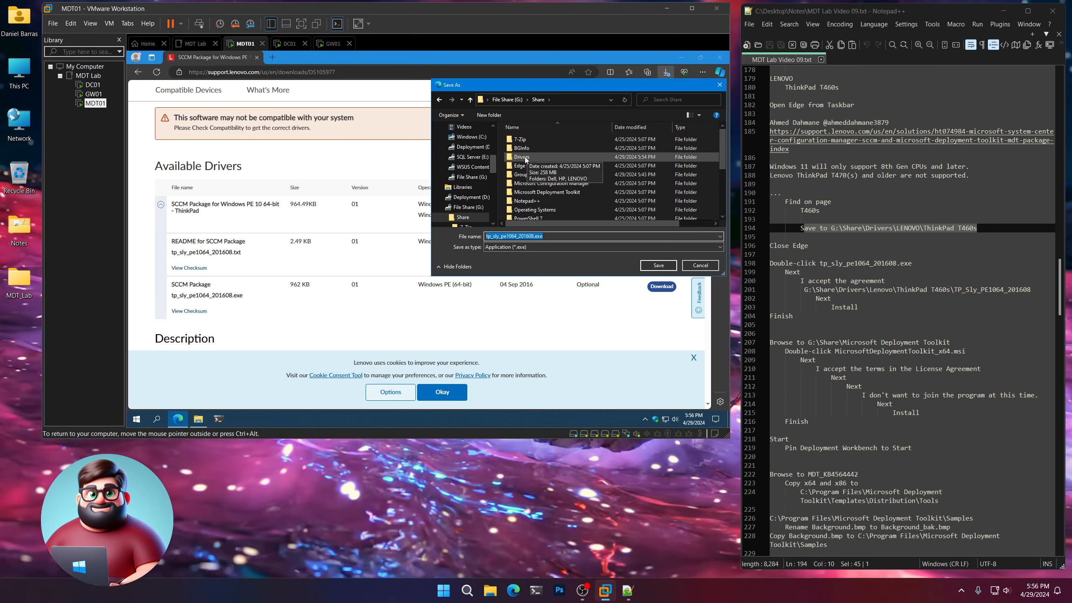
{"action": "double_click", "coordinate": [524, 158]}
{"action": "double_click", "coordinate": [525, 160]}
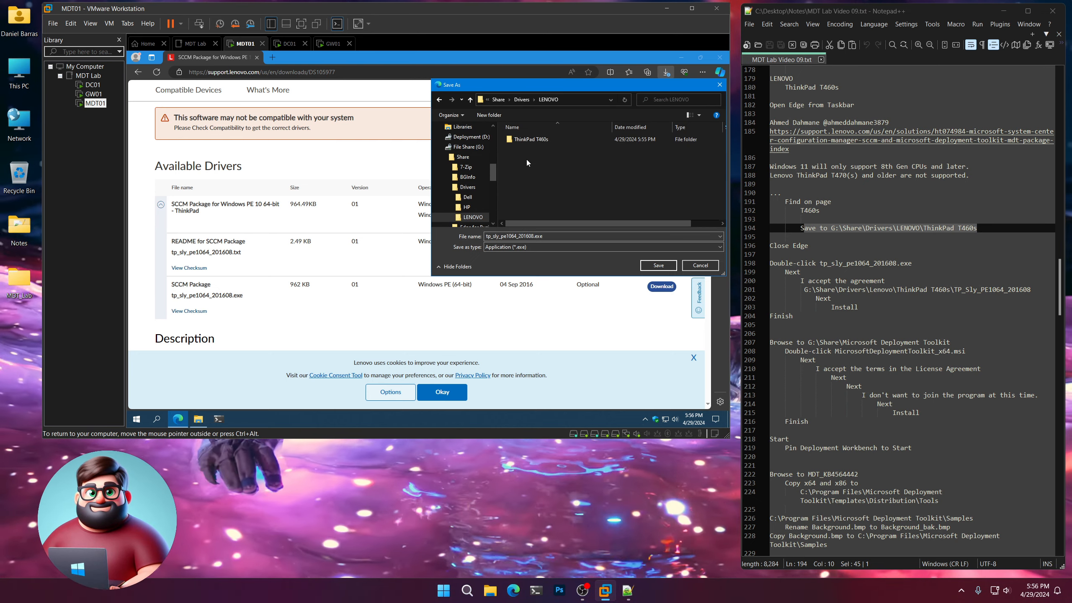
{"action": "double_click", "coordinate": [529, 139]}
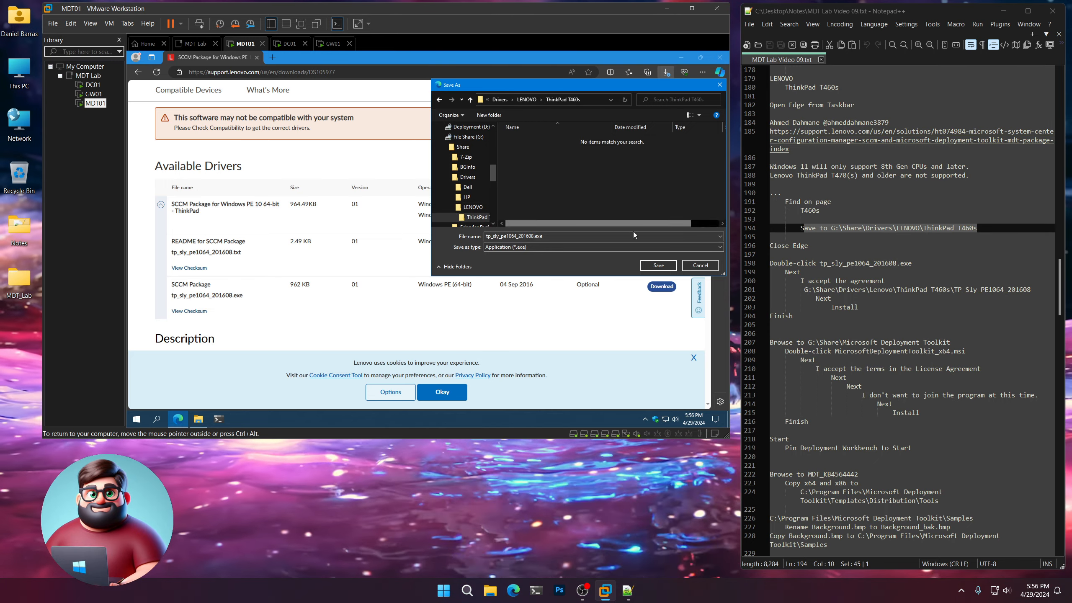
{"action": "left_click", "coordinate": [658, 265]}
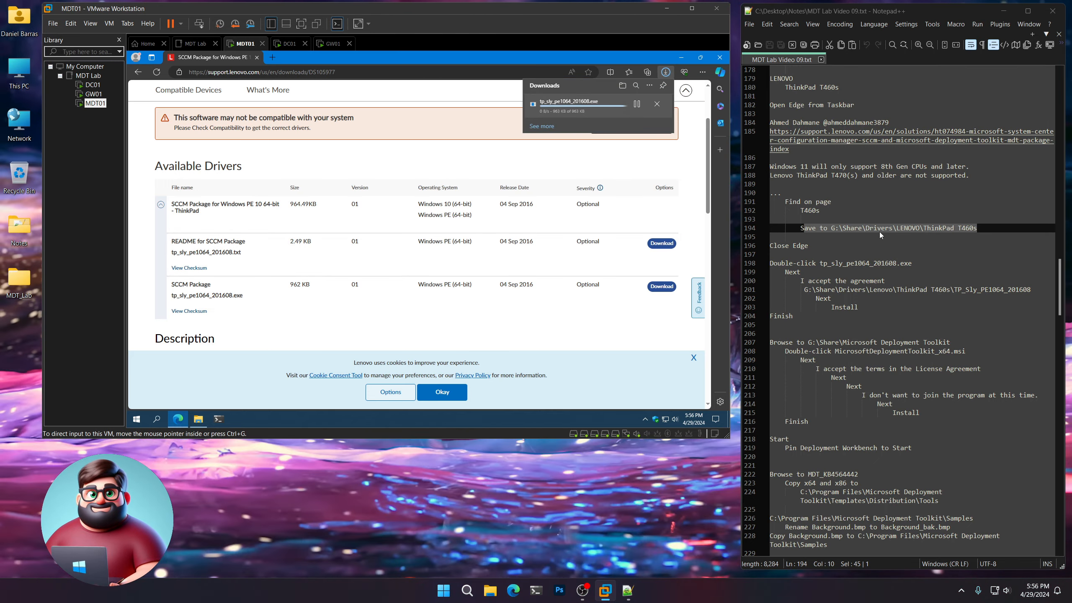
Close Edge and highlight the tp_sly_pe1064_201608.exe installation instructions in the notes.
{"action": "scroll", "coordinate": [882, 234], "scroll_direction": "down", "scroll_amount": 3}
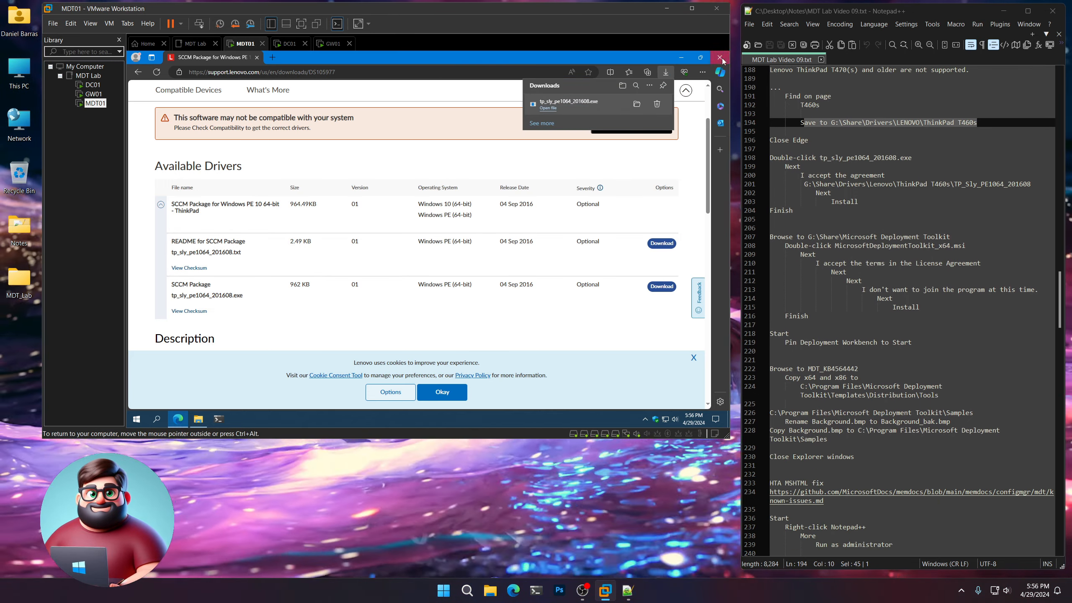
{"action": "left_click", "coordinate": [723, 59]}
{"action": "left_click_drag", "start_coordinate": [798, 211], "coordinate": [748, 159]}
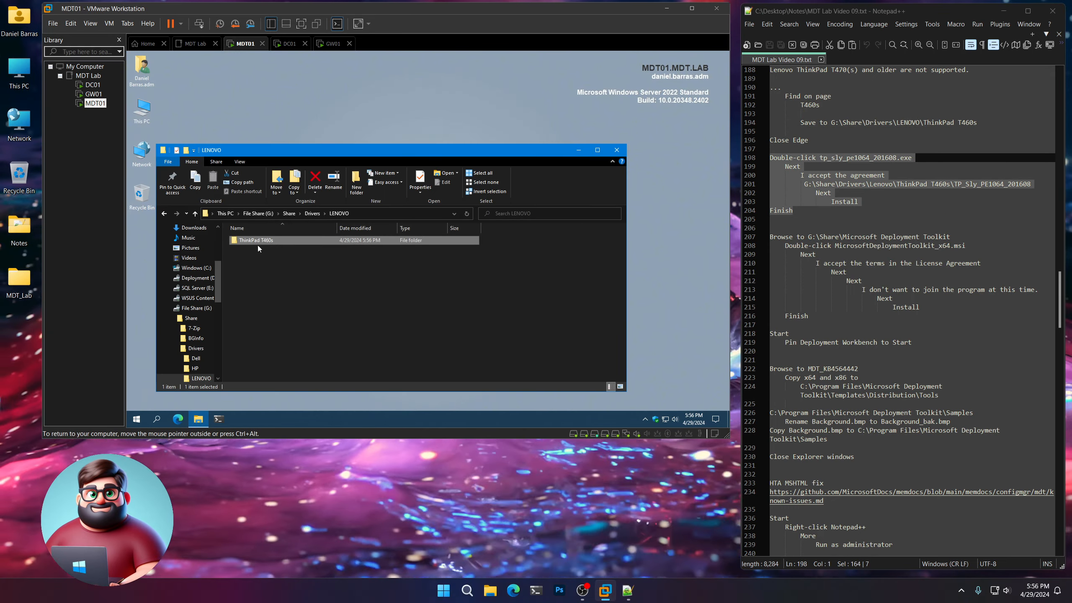
Run tp_sly_pe1064_201608.exe from the ThinkPad T460s folder and accept the license agreement in its setup wizard.
{"action": "double_click", "coordinate": [256, 240]}
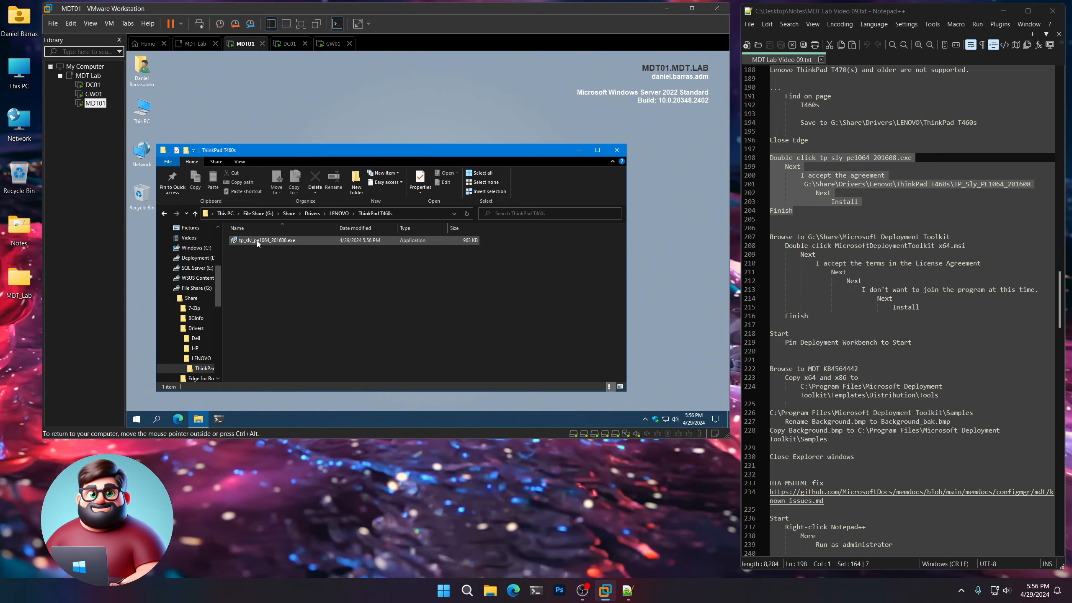
{"action": "double_click", "coordinate": [256, 240]}
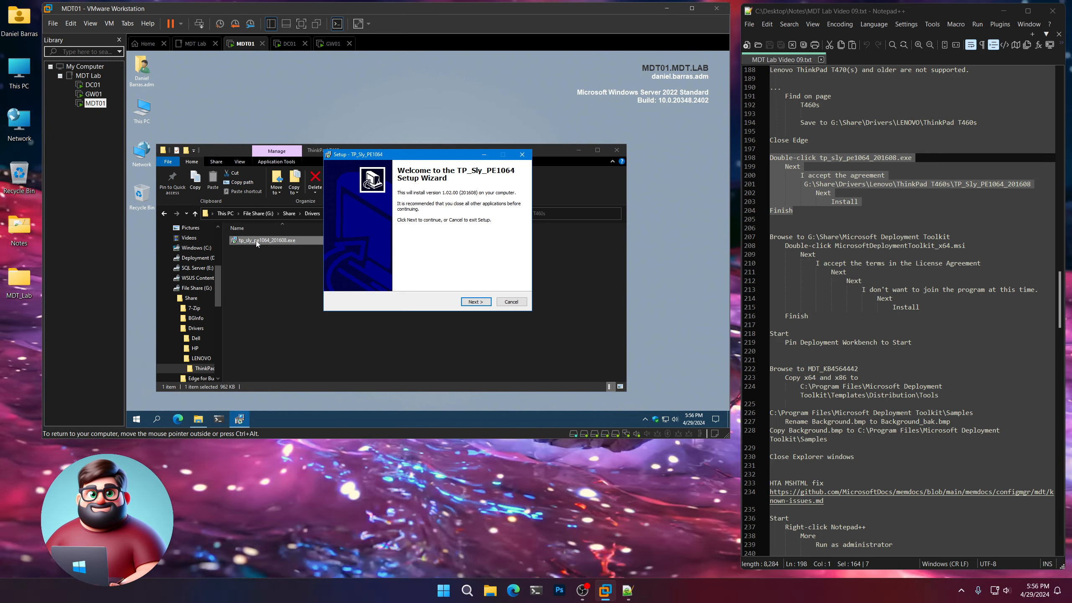
{"action": "left_click", "coordinate": [482, 303]}
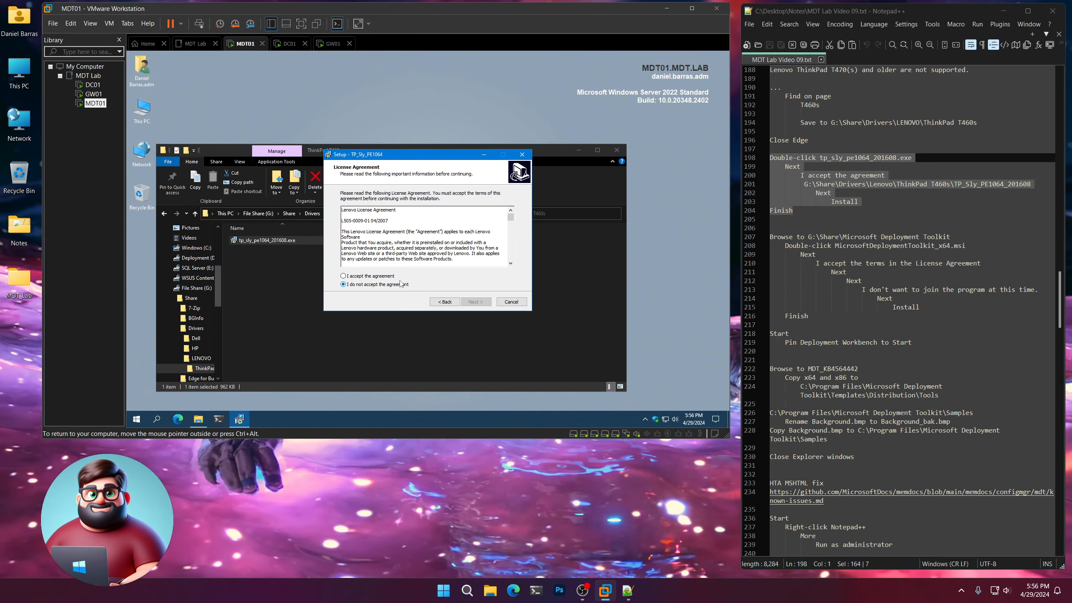
{"action": "left_click", "coordinate": [475, 301]}
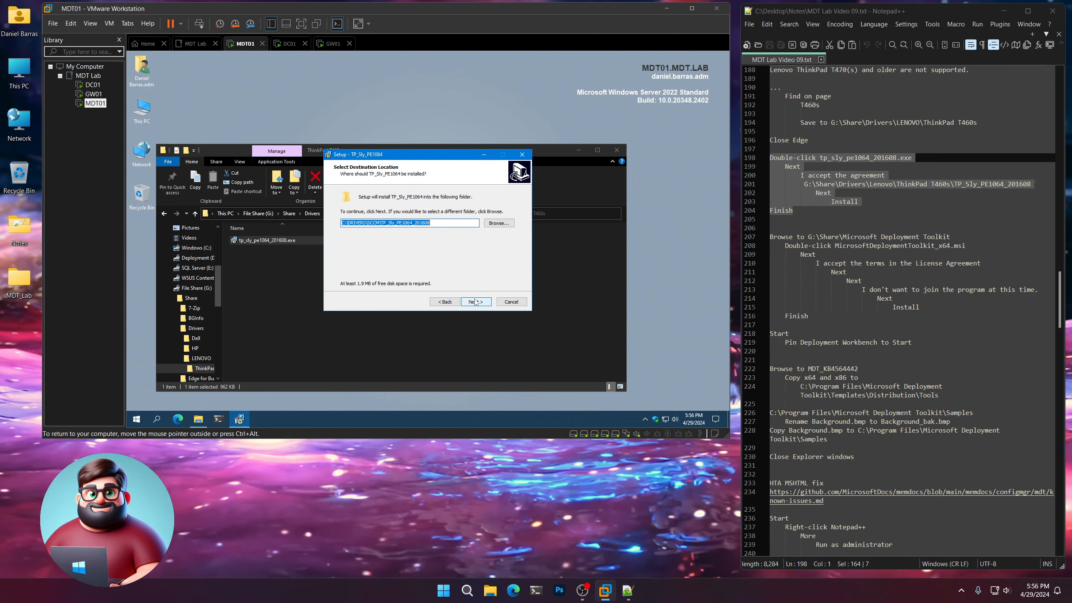
Set the destination to G:\Share\Drivers\Lenovo\ThinkPad T460s\TP_Sly_PE1064_201608 using the path copied from the notes, and complete the installation.
{"action": "left_click", "coordinate": [1039, 183]}
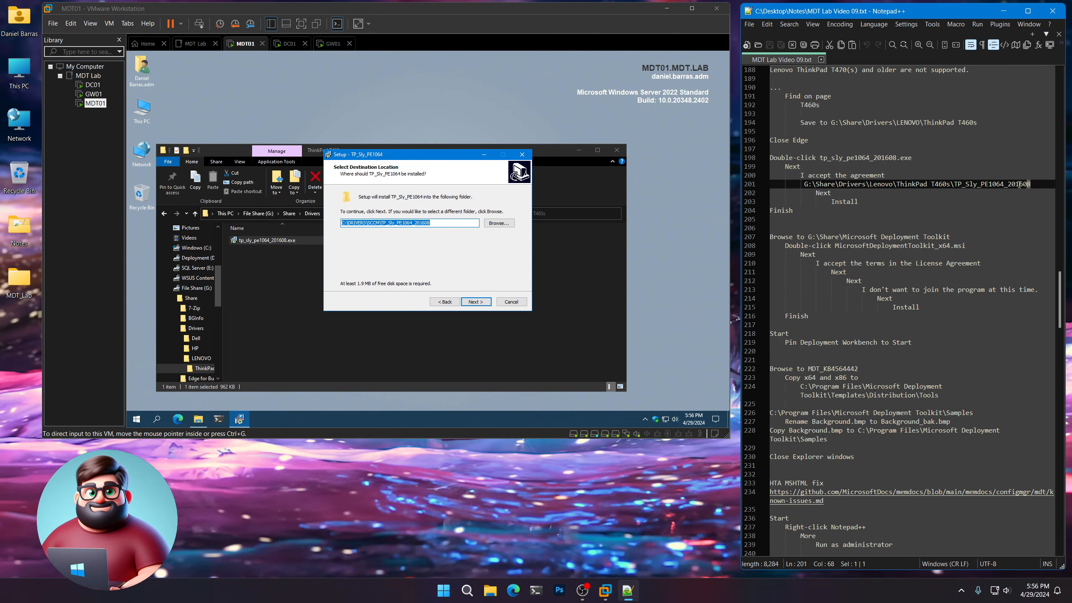
{"action": "right_click", "coordinate": [814, 186]}
{"action": "left_click", "coordinate": [842, 201]}
{"action": "left_click", "coordinate": [439, 164]}
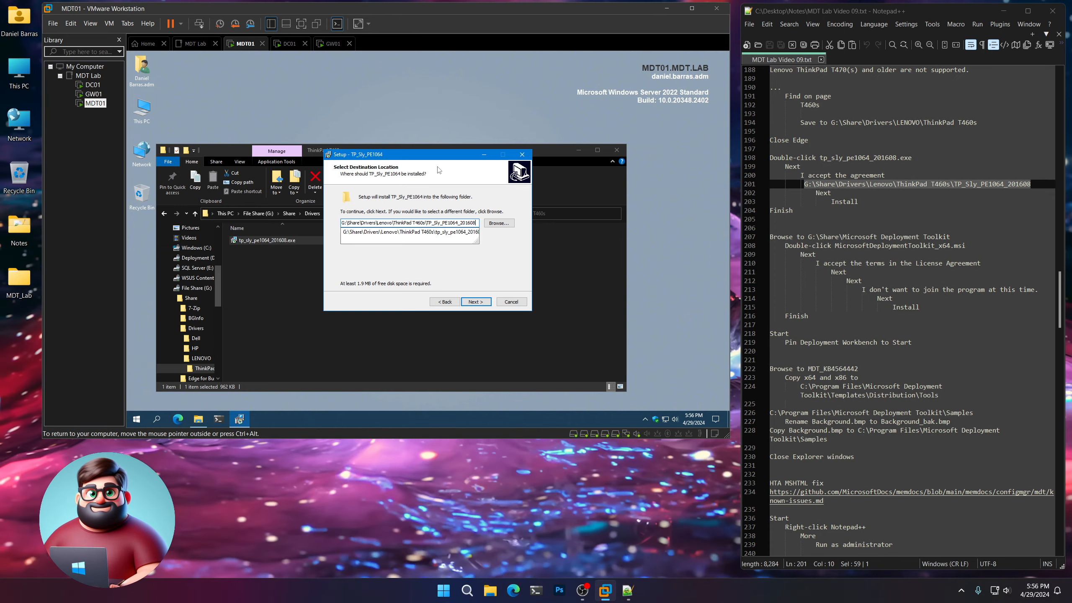
{"action": "left_click", "coordinate": [476, 301]}
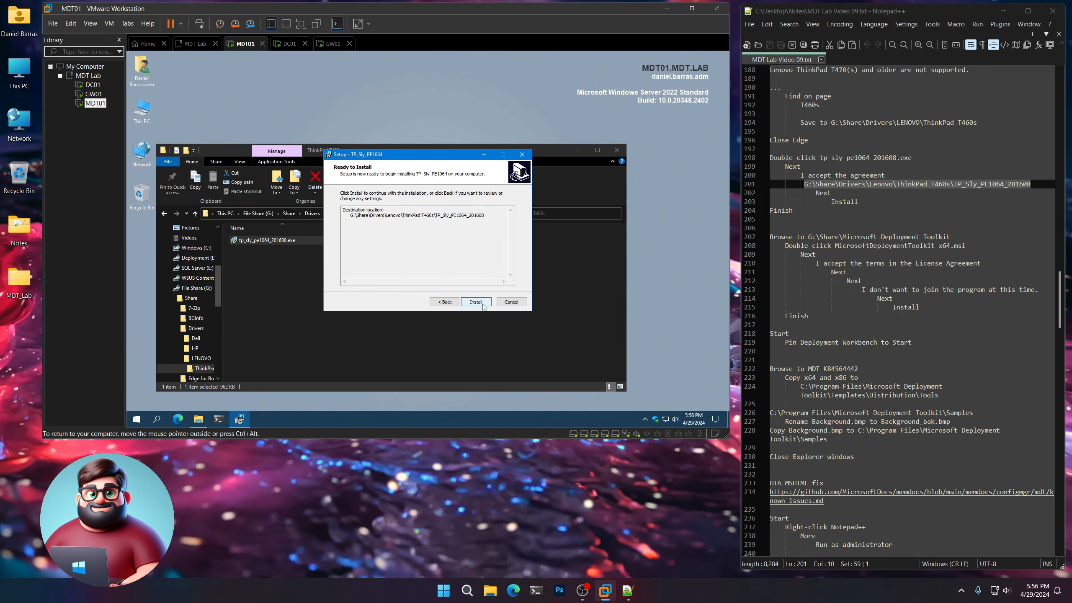
{"action": "left_click", "coordinate": [476, 301]}
{"action": "left_click", "coordinate": [476, 301]}
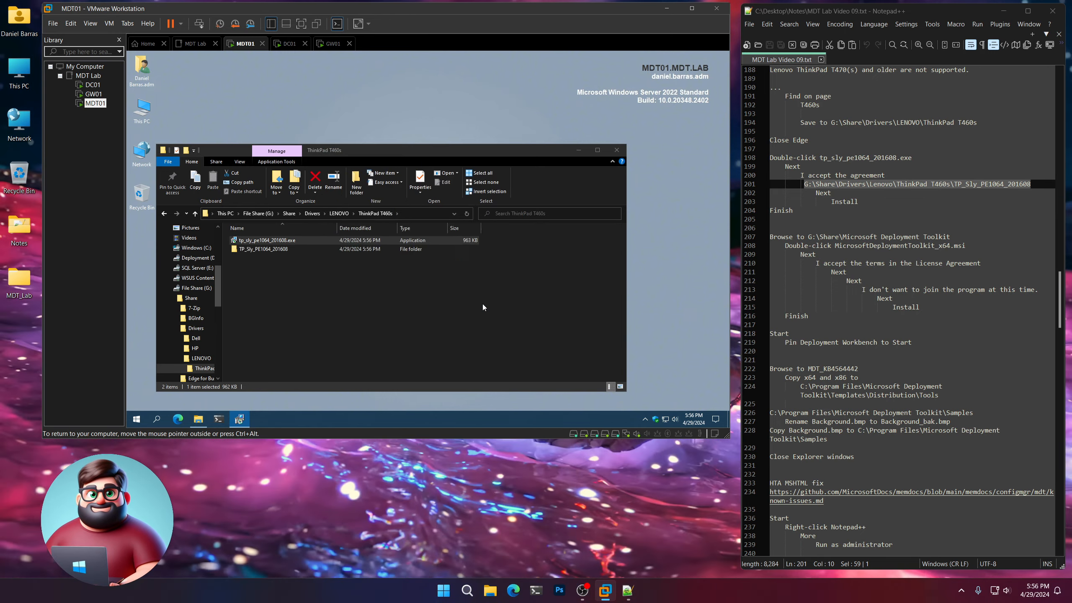
Examine the extracted Ethernet and Storage driver folders inside TP_Sly_PE1064_201608, then return to the ThinkPad T460s folder.
{"action": "double_click", "coordinate": [259, 241]}
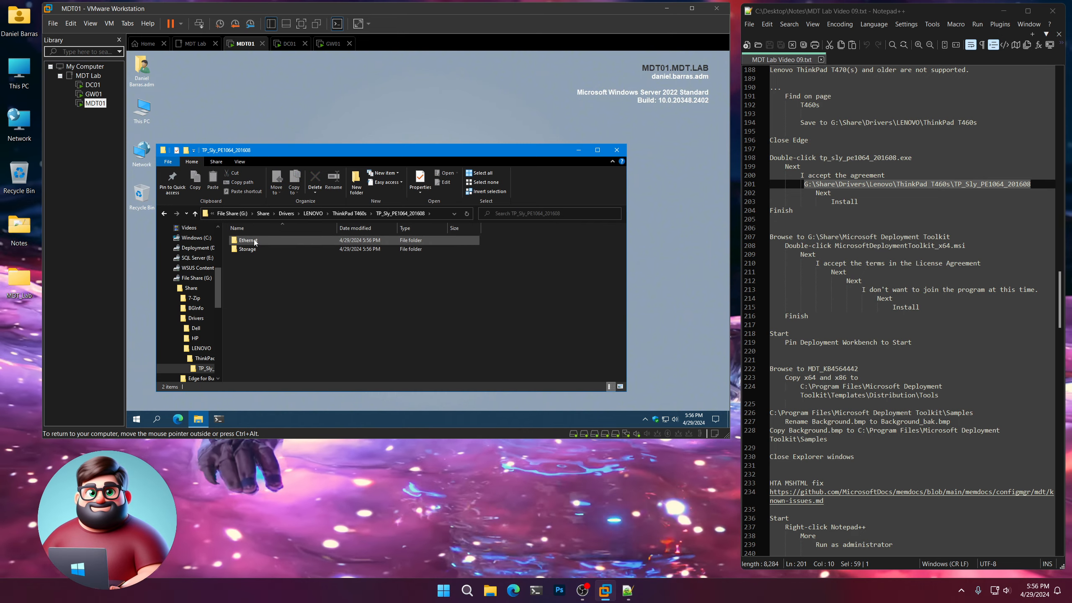
{"action": "double_click", "coordinate": [253, 240]}
{"action": "double_click", "coordinate": [253, 240]}
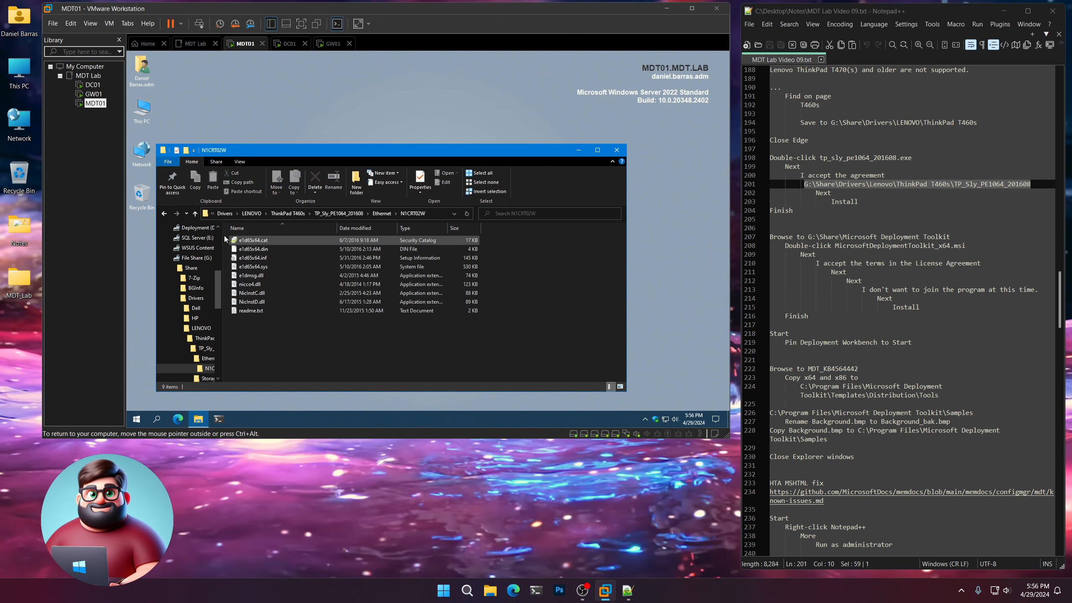
{"action": "left_click", "coordinate": [164, 213]}
{"action": "left_click", "coordinate": [164, 213]}
{"action": "double_click", "coordinate": [244, 249]}
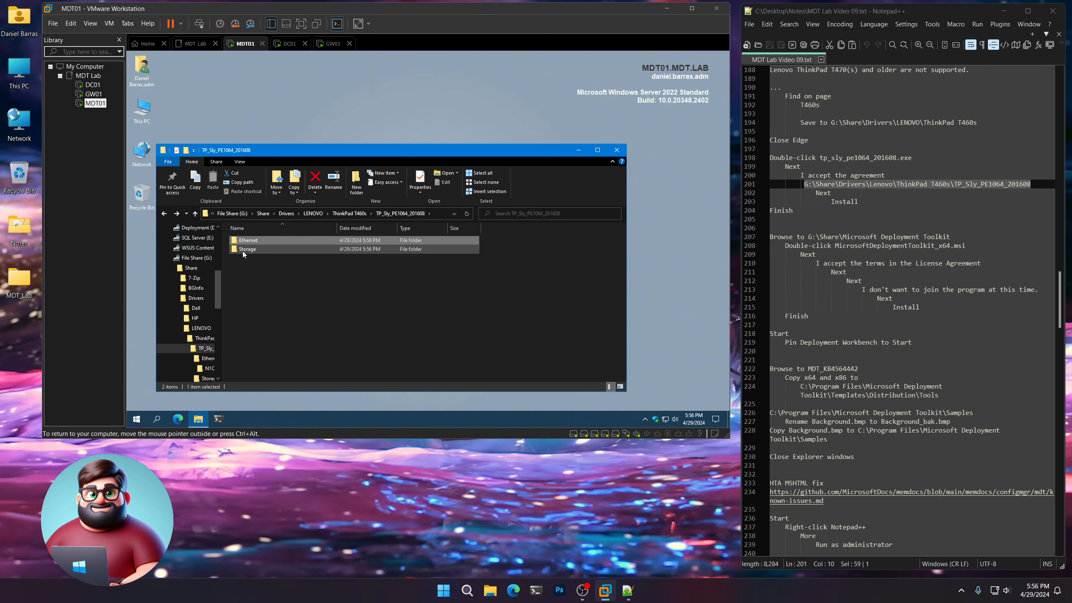
{"action": "left_click", "coordinate": [163, 213]}
{"action": "left_click", "coordinate": [164, 213]}
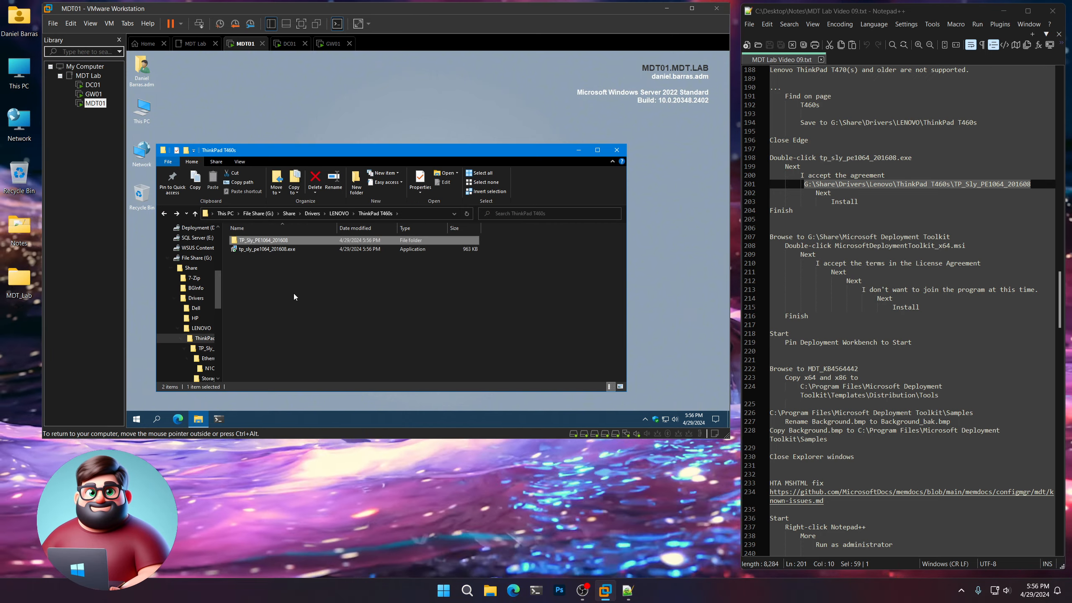
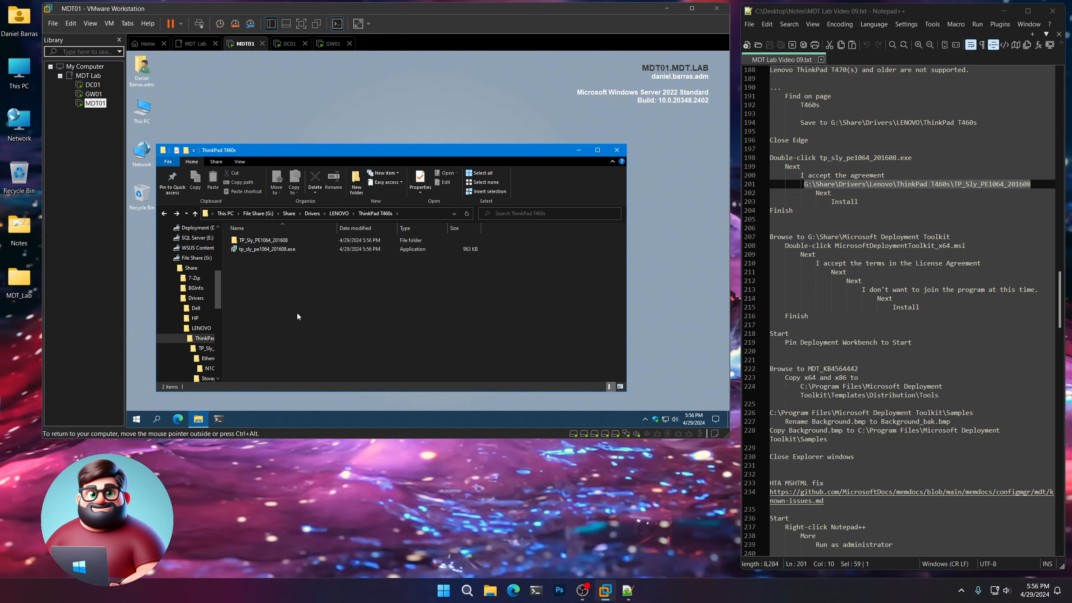
Highlight the Finish line in the notes and browse to G:\Share\Microsoft Deployment Toolkit on MDT01.
{"action": "left_click", "coordinate": [804, 210]}
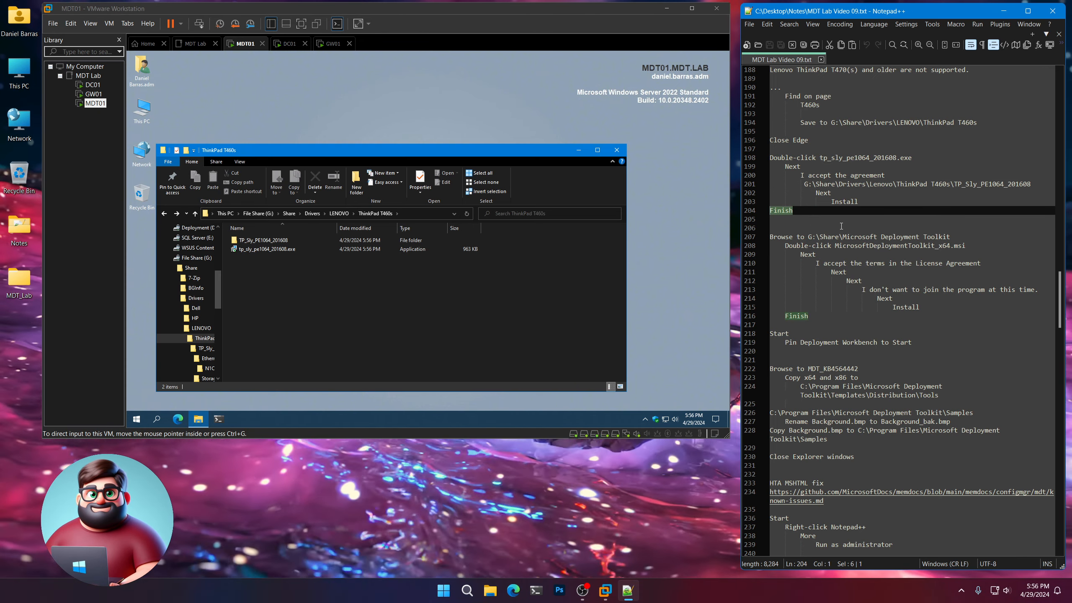
{"action": "left_click", "coordinate": [484, 329]}
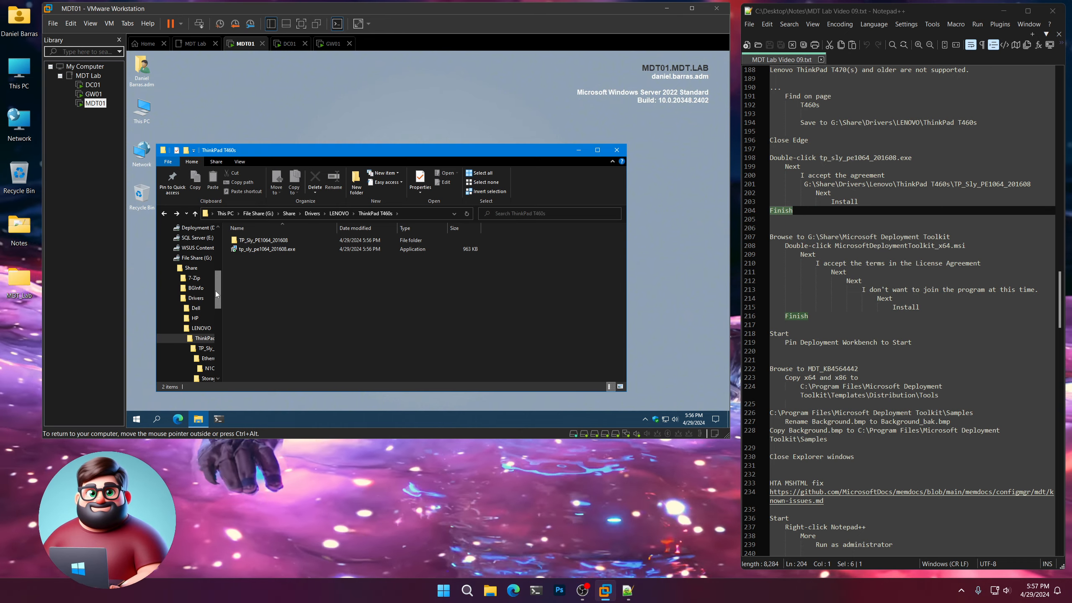
{"action": "left_click", "coordinate": [198, 259]}
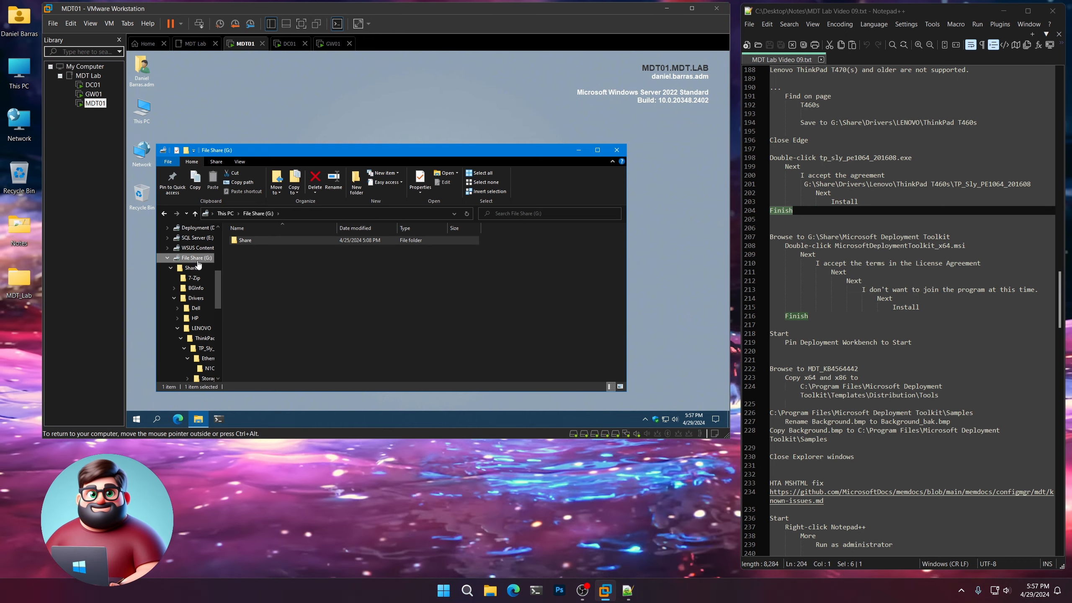
{"action": "double_click", "coordinate": [253, 239]}
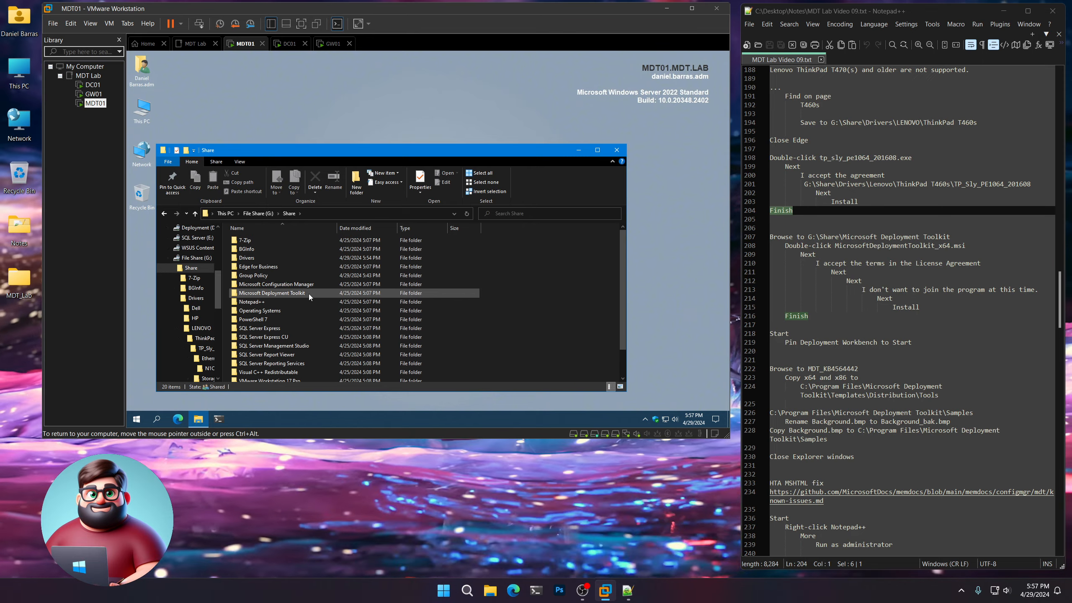
{"action": "left_click", "coordinate": [294, 293]}
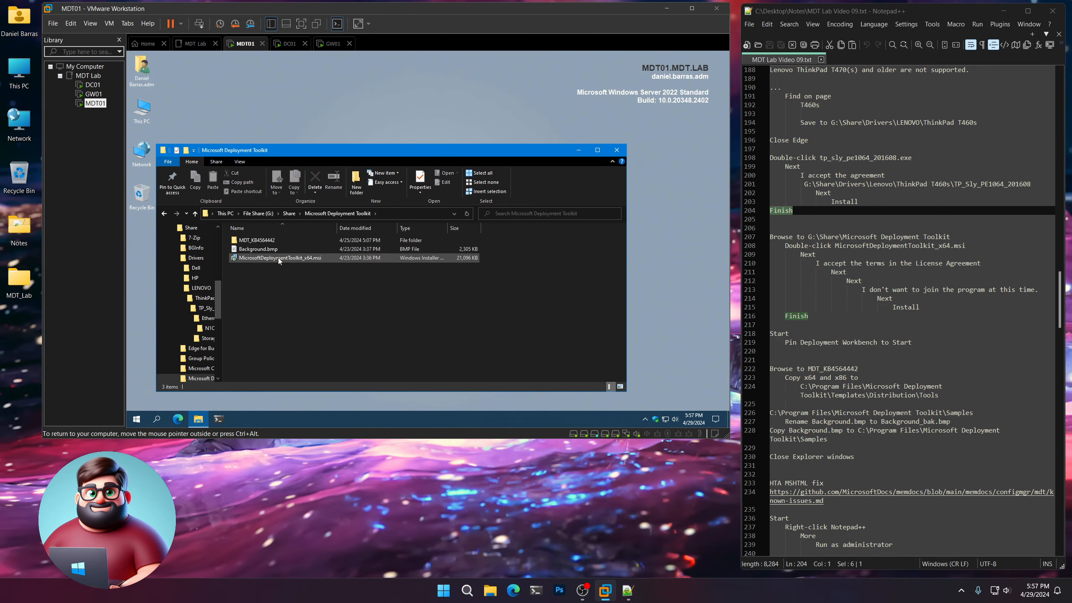
Install the toolkit from MicrosoftDeploymentToolkit_x64.msi, accepting the license terms and declining the Customer Experience Improvement Program.
{"action": "double_click", "coordinate": [278, 259]}
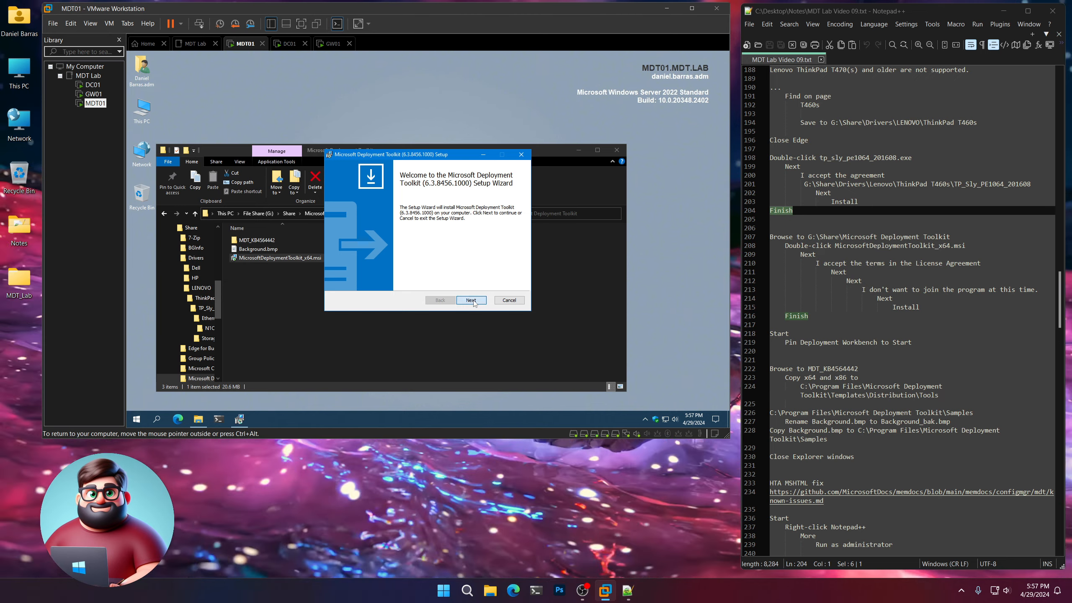
{"action": "left_click", "coordinate": [471, 300]}
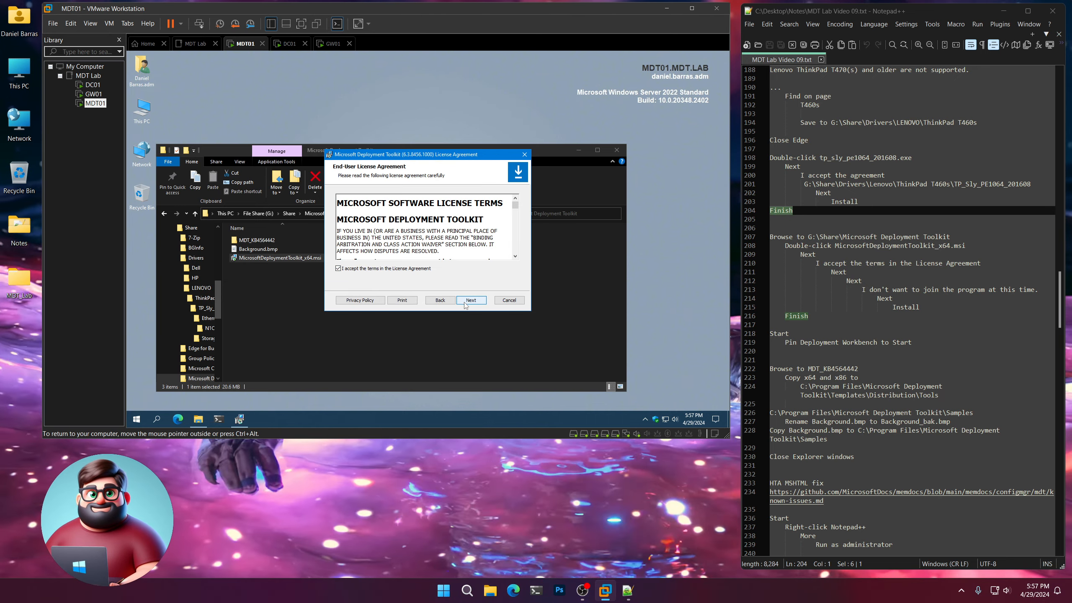
{"action": "left_click", "coordinate": [467, 301]}
{"action": "left_click", "coordinate": [470, 301]}
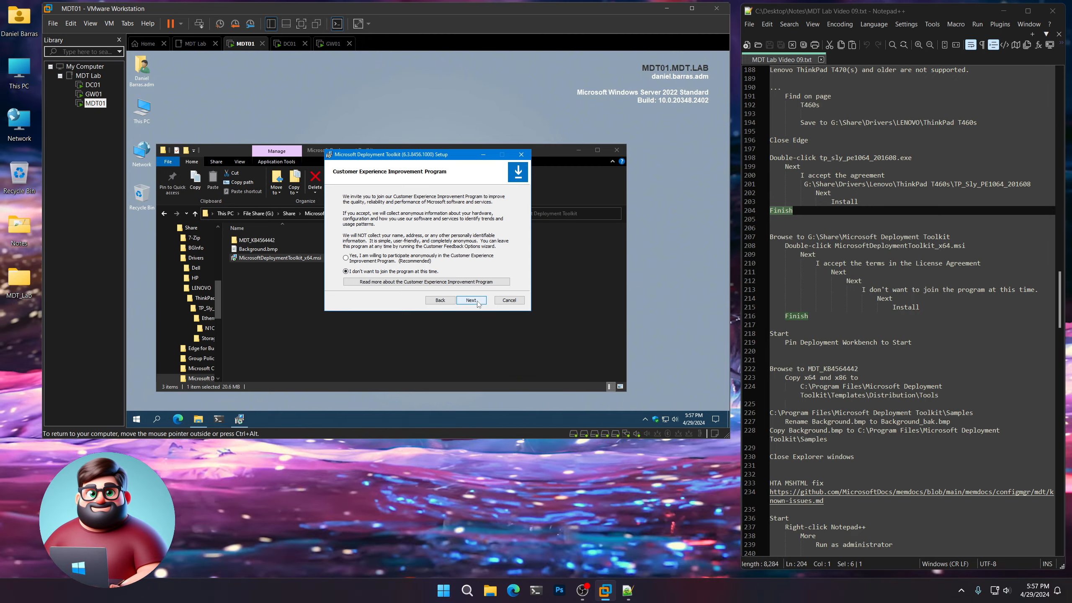
{"action": "left_click", "coordinate": [471, 300]}
{"action": "left_click", "coordinate": [477, 302]}
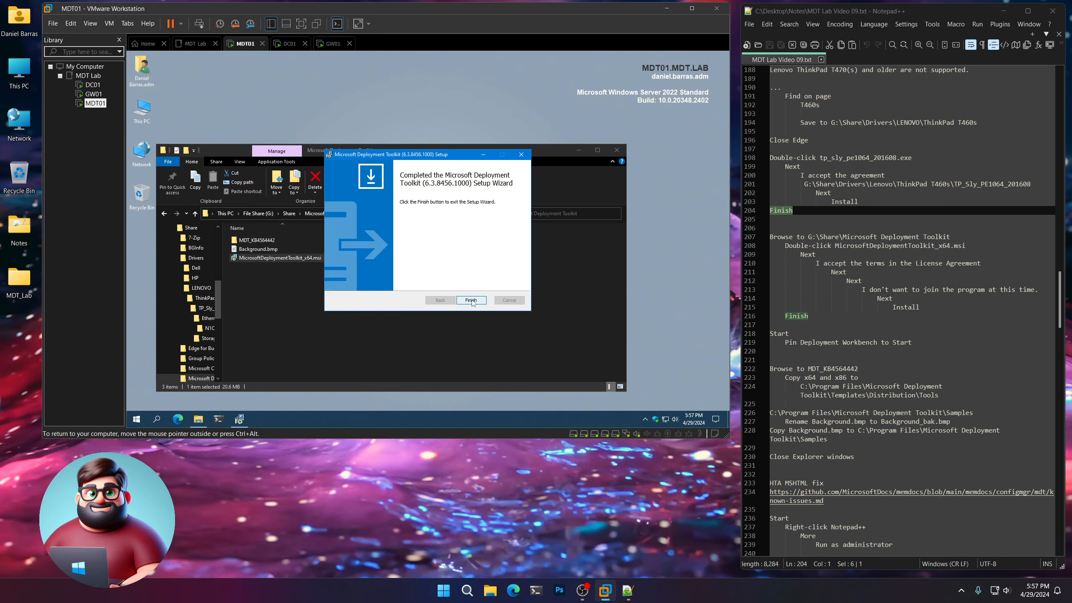
{"action": "left_click", "coordinate": [471, 300]}
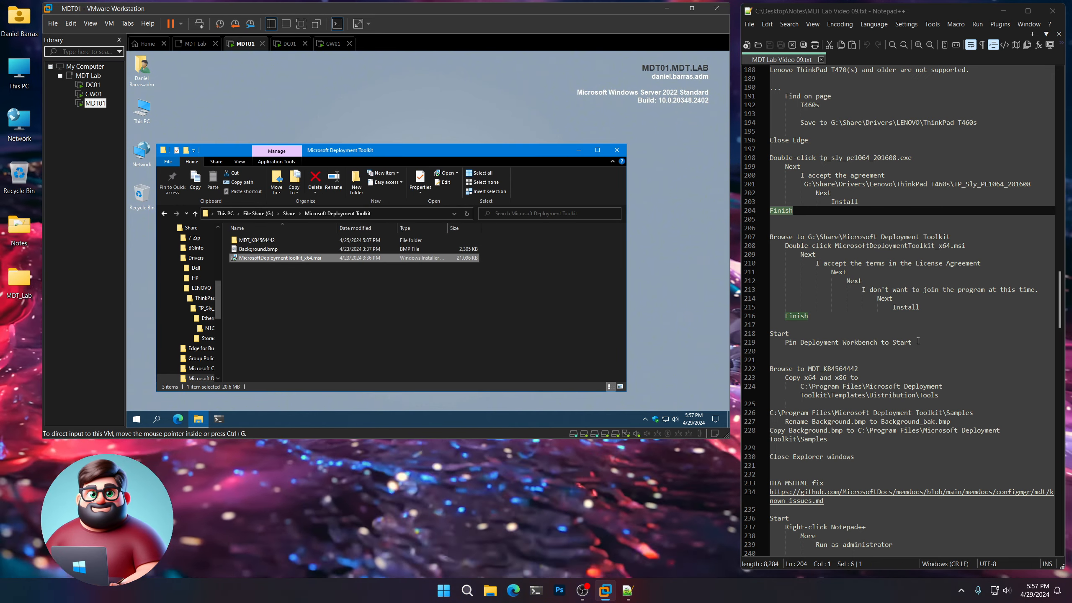
Highlight the Deployment Workbench instruction in the notes and pin Deployment Workbench to Start on MDT01.
{"action": "left_click_drag", "start_coordinate": [918, 341], "coordinate": [770, 333]}
{"action": "scroll", "coordinate": [844, 316], "scroll_direction": "down", "scroll_amount": 6}
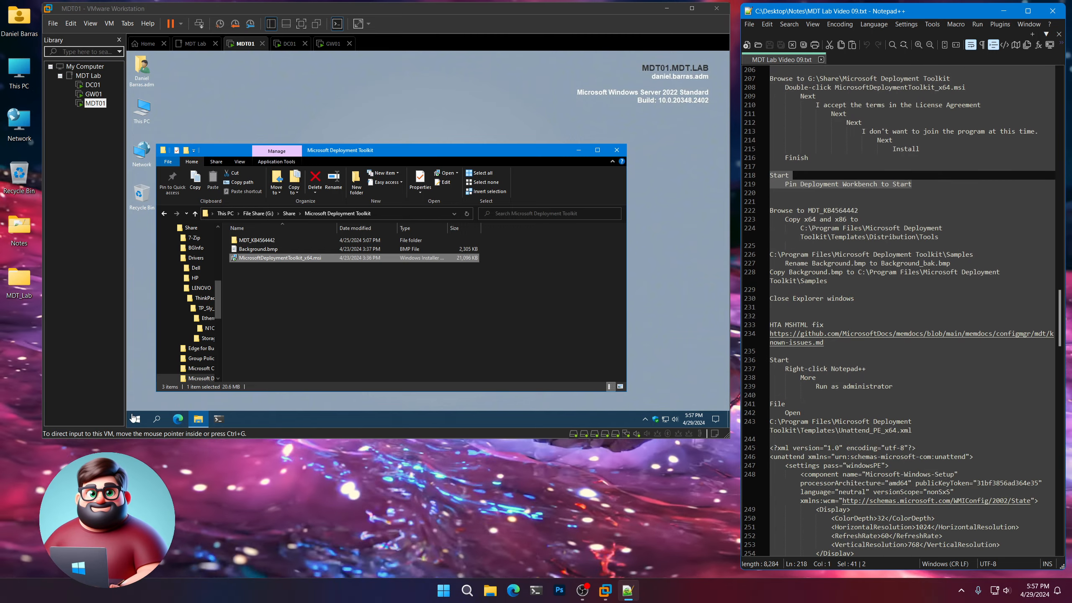
{"action": "left_click", "coordinate": [135, 418]}
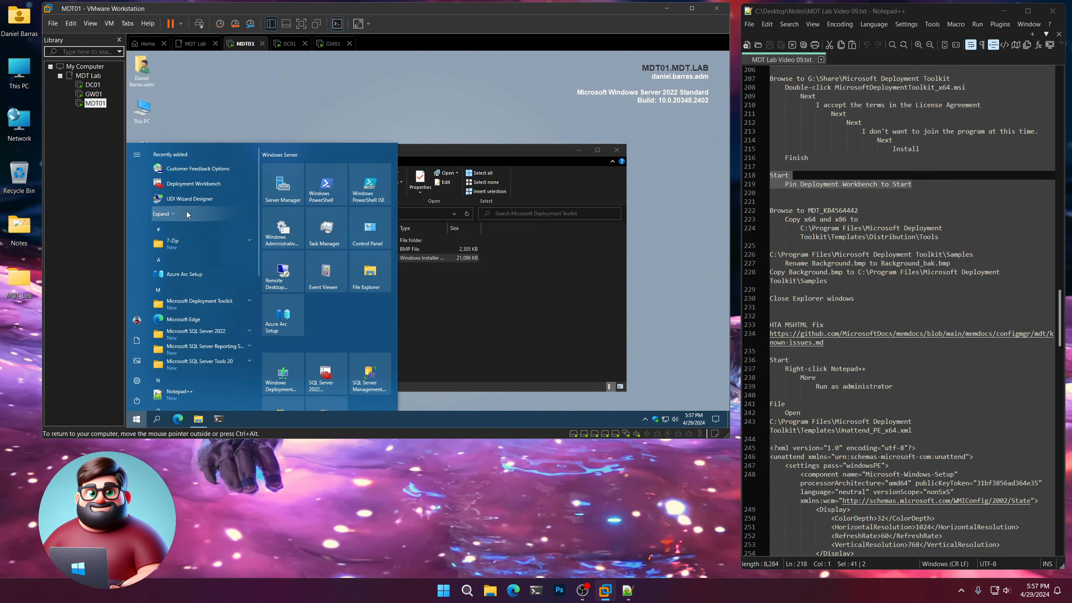
{"action": "right_click", "coordinate": [184, 187]}
{"action": "left_click", "coordinate": [202, 193]}
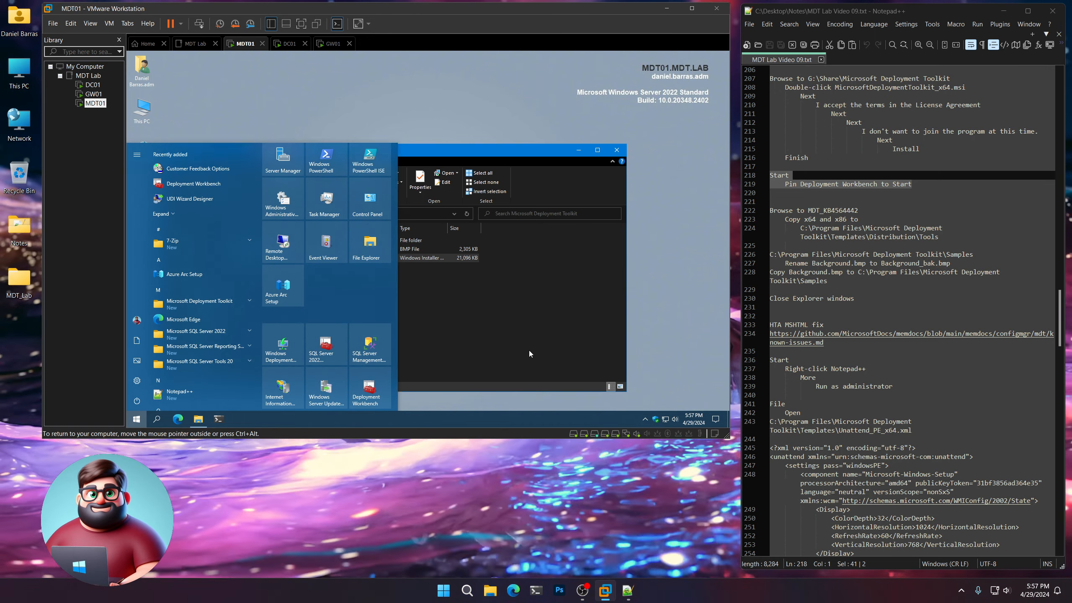
{"action": "left_click", "coordinate": [529, 350]}
Highlight the MDT_KB4564442 copy instructions in the notes and open the MDT_KB4564442 folder on MDT01.
{"action": "left_click_drag", "start_coordinate": [859, 210], "coordinate": [824, 210]}
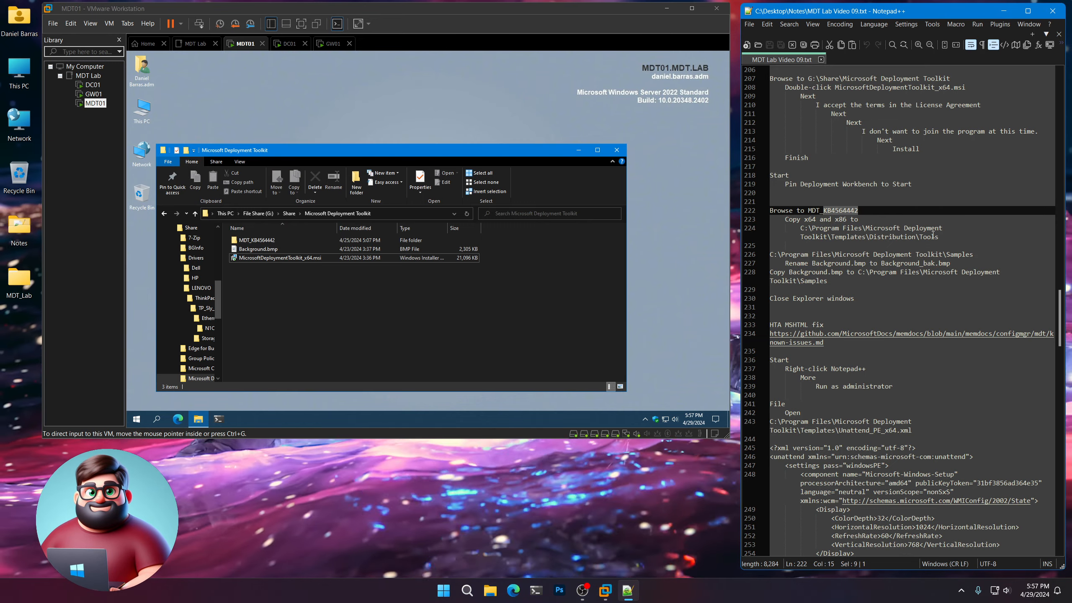
{"action": "left_click_drag", "start_coordinate": [939, 237], "coordinate": [762, 216]}
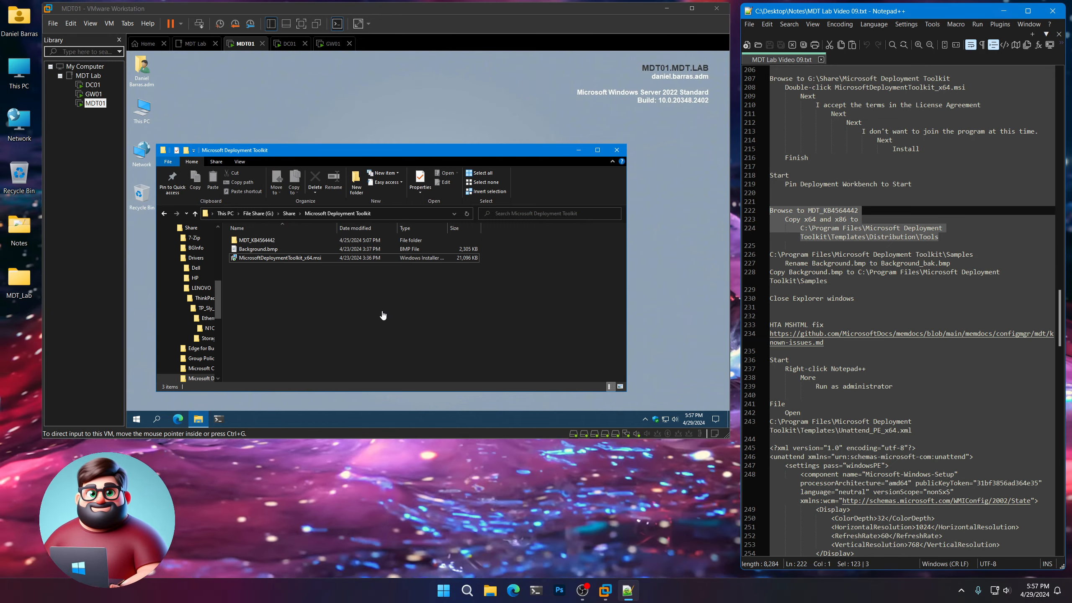
{"action": "left_click", "coordinate": [339, 319]}
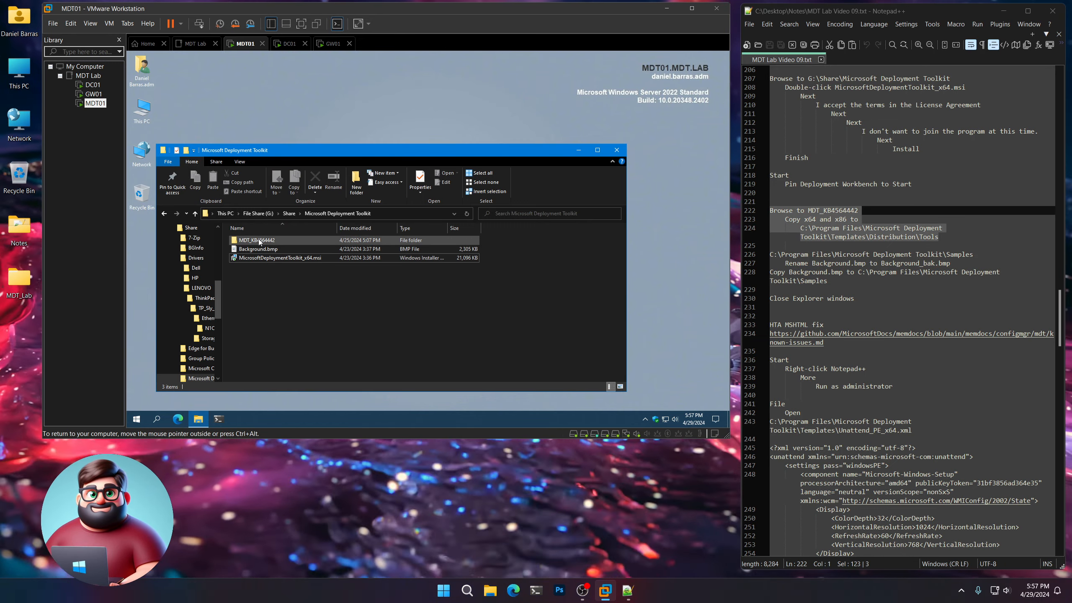
{"action": "double_click", "coordinate": [258, 240]}
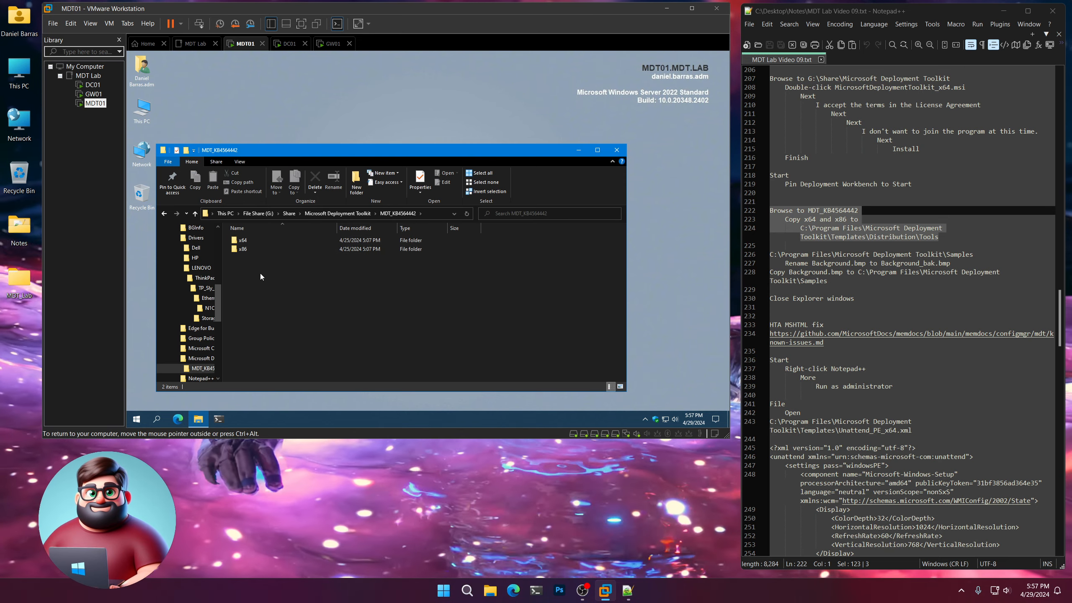
Copy the Distribution\Tools path from the notes and open C:\Program Files\Microsoft Deployment Toolkit\Templates\Distribution\Tools through the Run dialog.
{"action": "left_click", "coordinate": [938, 236]}
{"action": "left_click_drag", "start_coordinate": [939, 237], "coordinate": [805, 229]}
{"action": "right_click", "coordinate": [800, 229]}
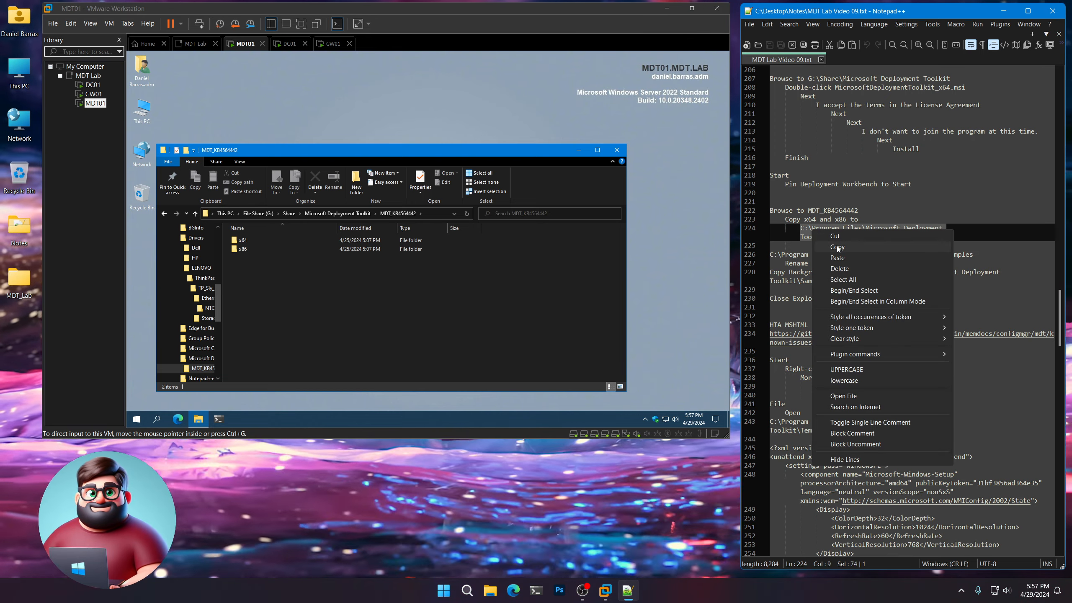
{"action": "left_click", "coordinate": [823, 248]}
{"action": "right_click", "coordinate": [135, 424]}
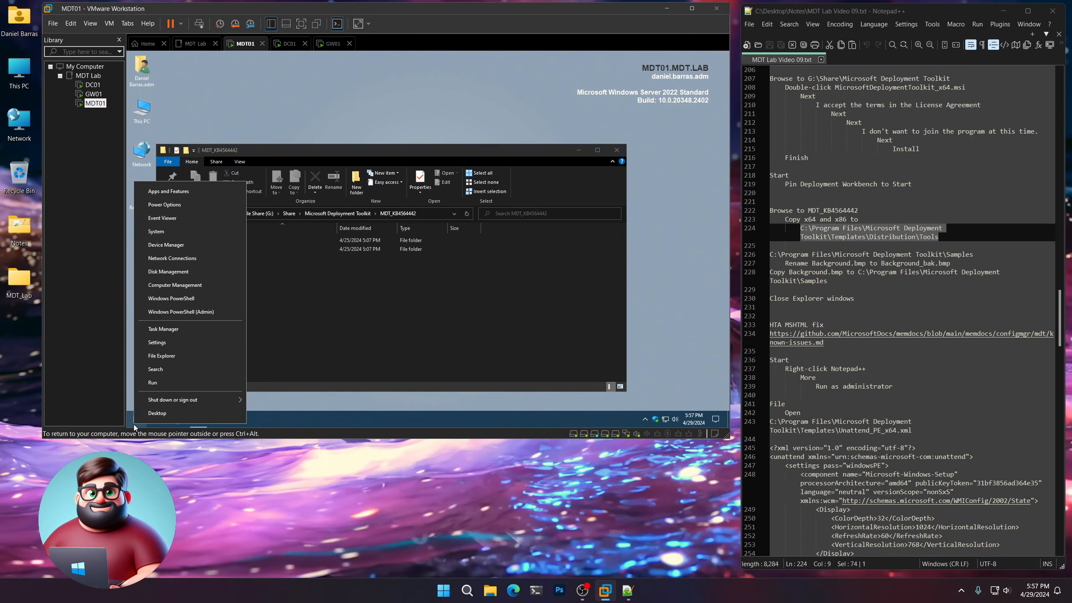
{"action": "left_click", "coordinate": [153, 382]}
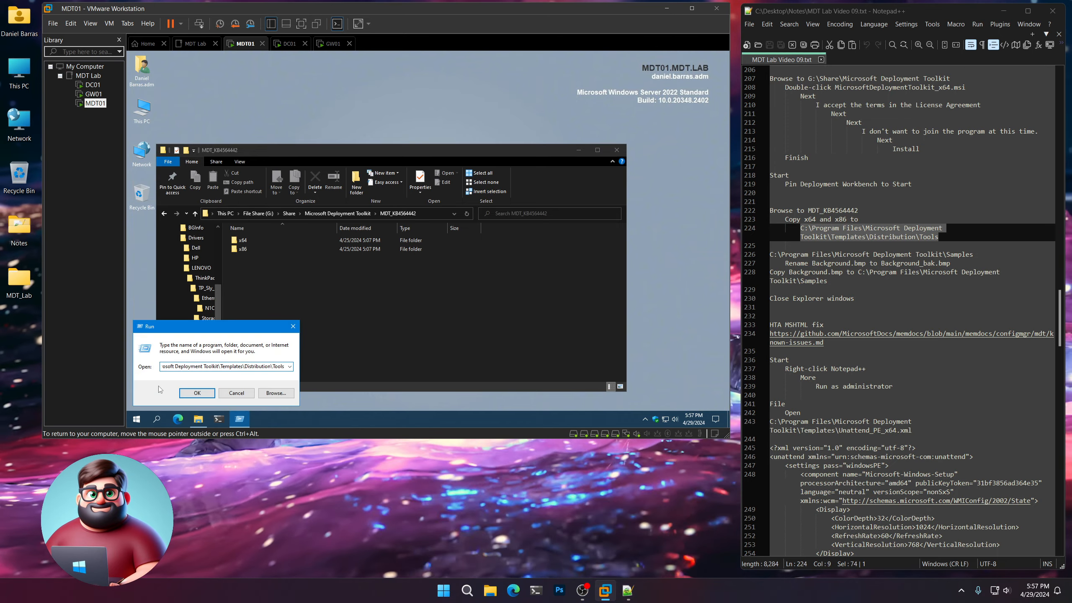
{"action": "key", "text": "Return"}
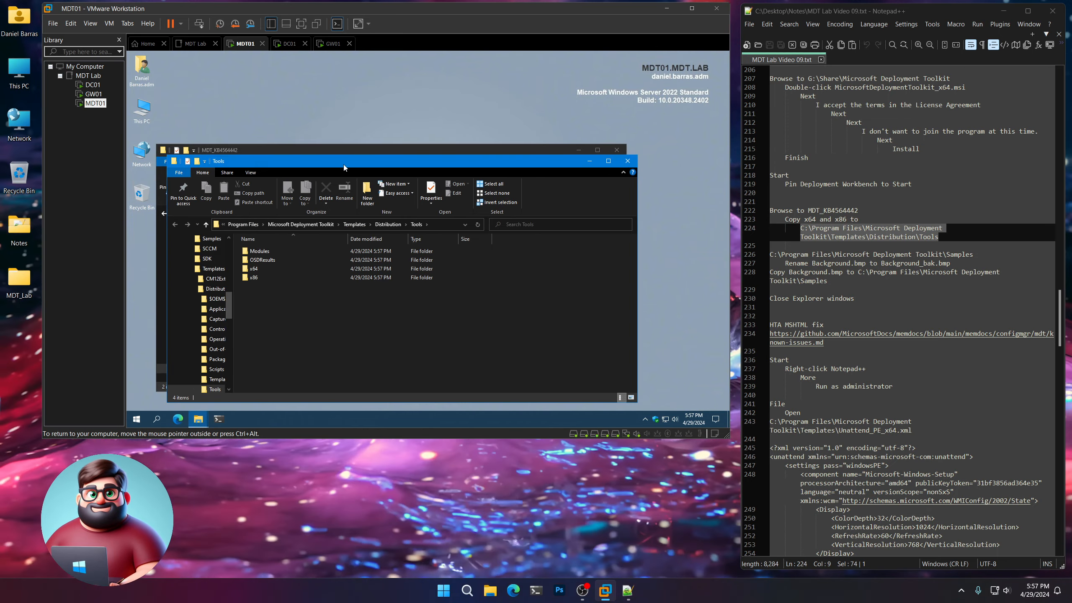
Copy the x64 and x86 folders from MDT_KB4564442 into Tools, replacing the existing files and granting administrator permission for all current items.
{"action": "left_click_drag", "start_coordinate": [343, 167], "coordinate": [471, 168]}
{"action": "left_click", "coordinate": [286, 155]}
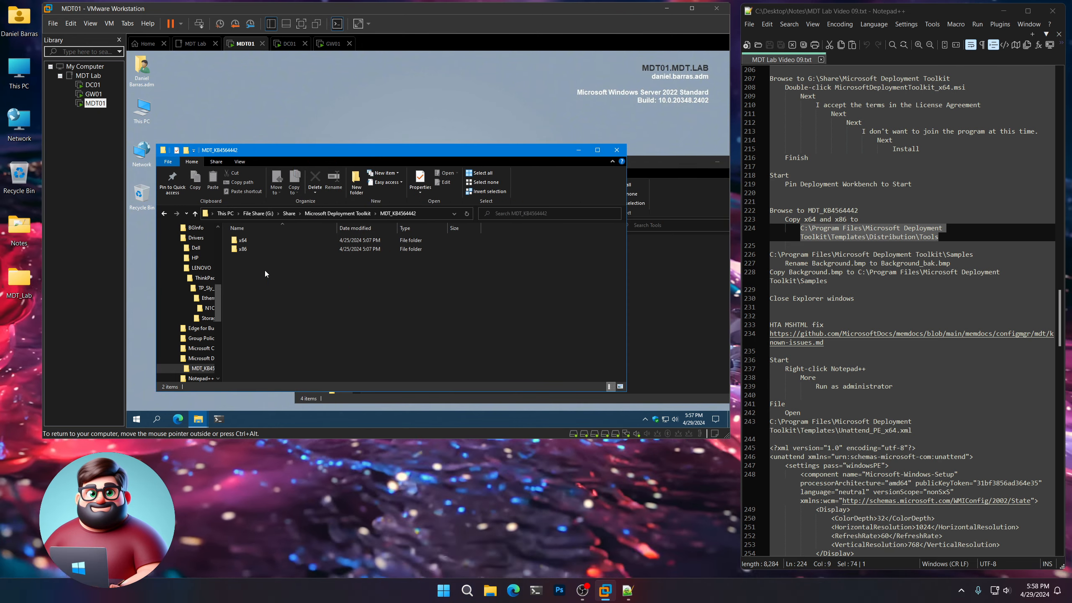
{"action": "left_click_drag", "start_coordinate": [266, 280], "coordinate": [244, 244]}
{"action": "right_click", "coordinate": [243, 243]}
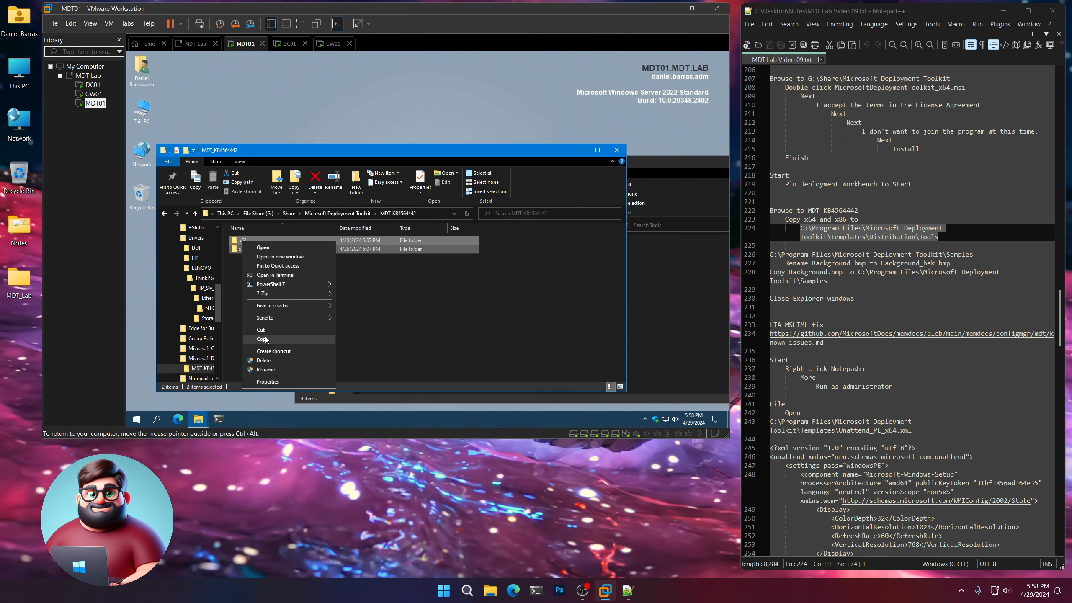
{"action": "left_click", "coordinate": [260, 341]}
{"action": "left_click", "coordinate": [638, 319]}
{"action": "right_click", "coordinate": [535, 334]}
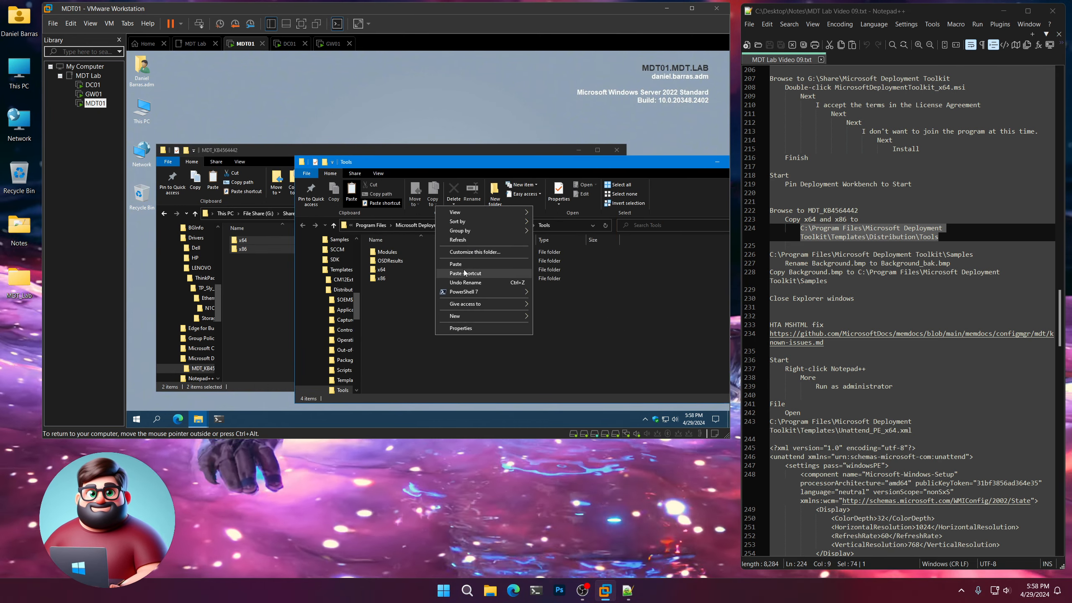
{"action": "left_click", "coordinate": [464, 272]}
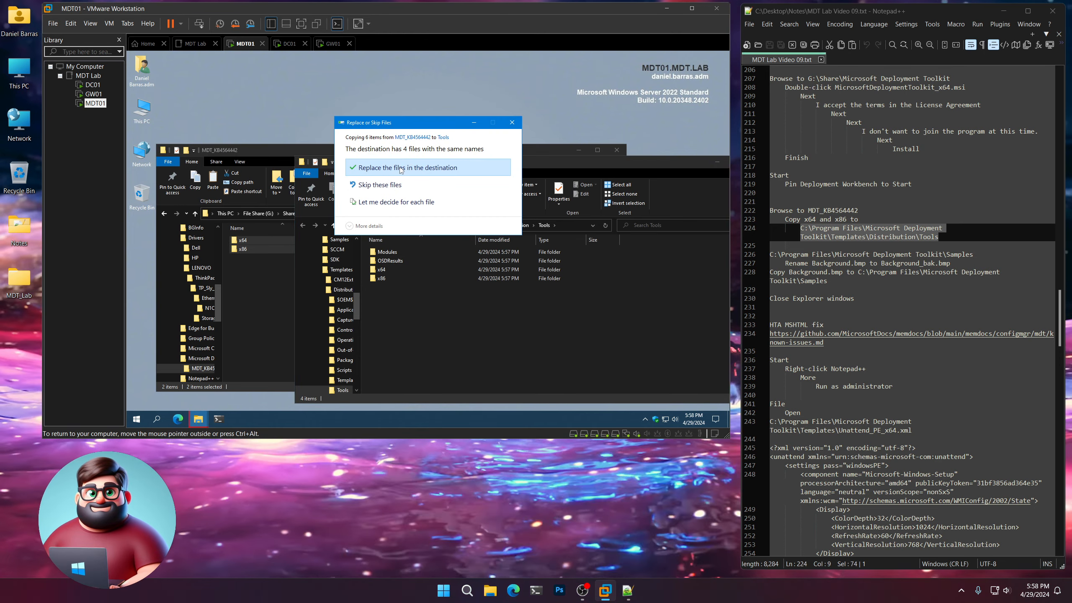
{"action": "left_click", "coordinate": [400, 167]}
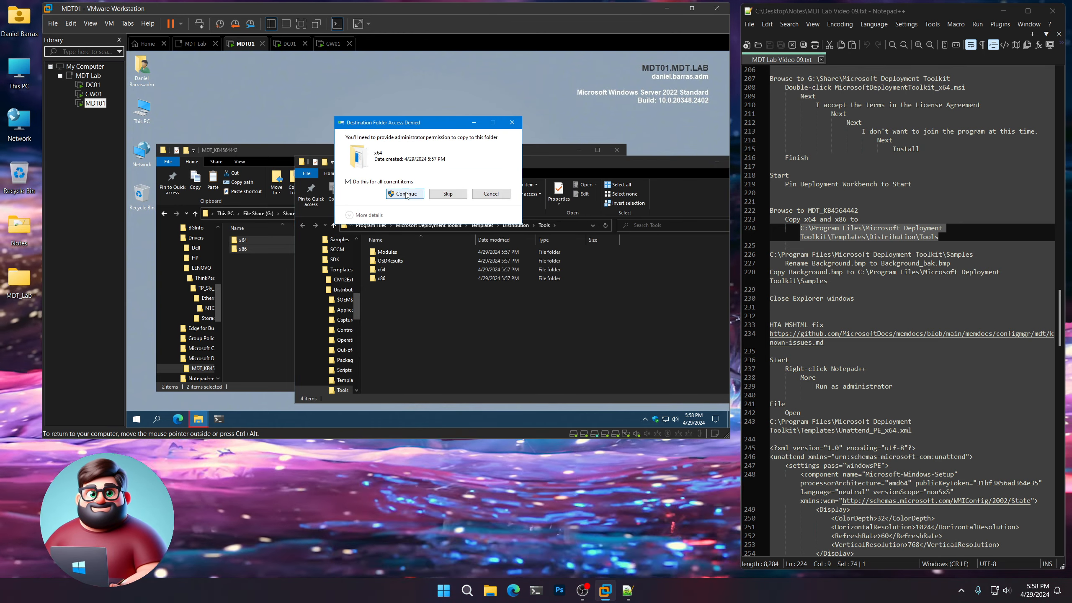
{"action": "left_click", "coordinate": [405, 193]}
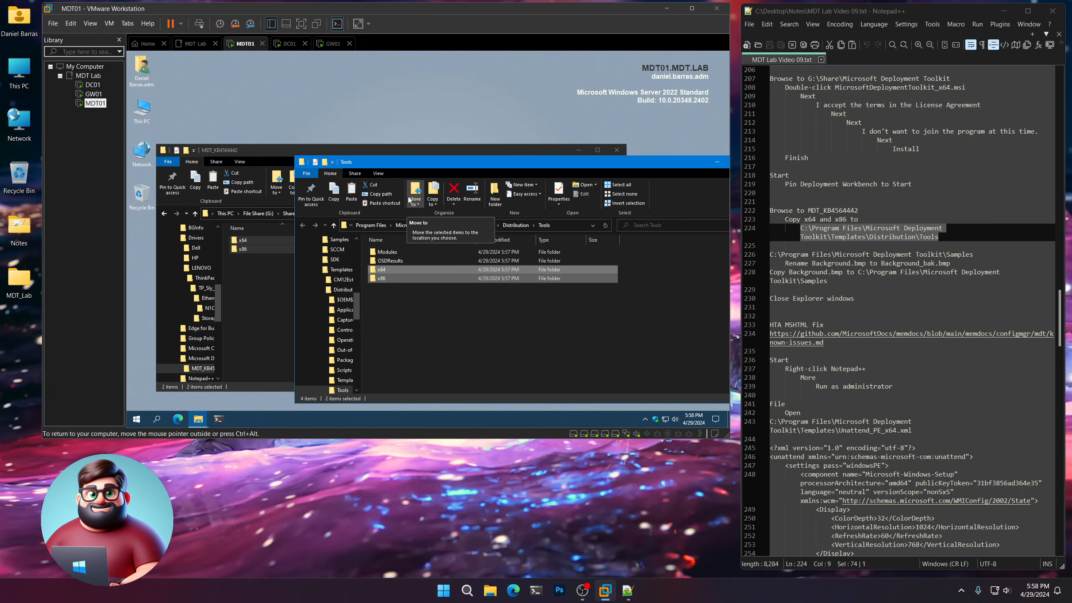
Copy the Samples path from the notes and open C:\Program Files\Microsoft Deployment Toolkit\Samples in the Tools folder window.
{"action": "left_click_drag", "start_coordinate": [979, 255], "coordinate": [915, 256]}
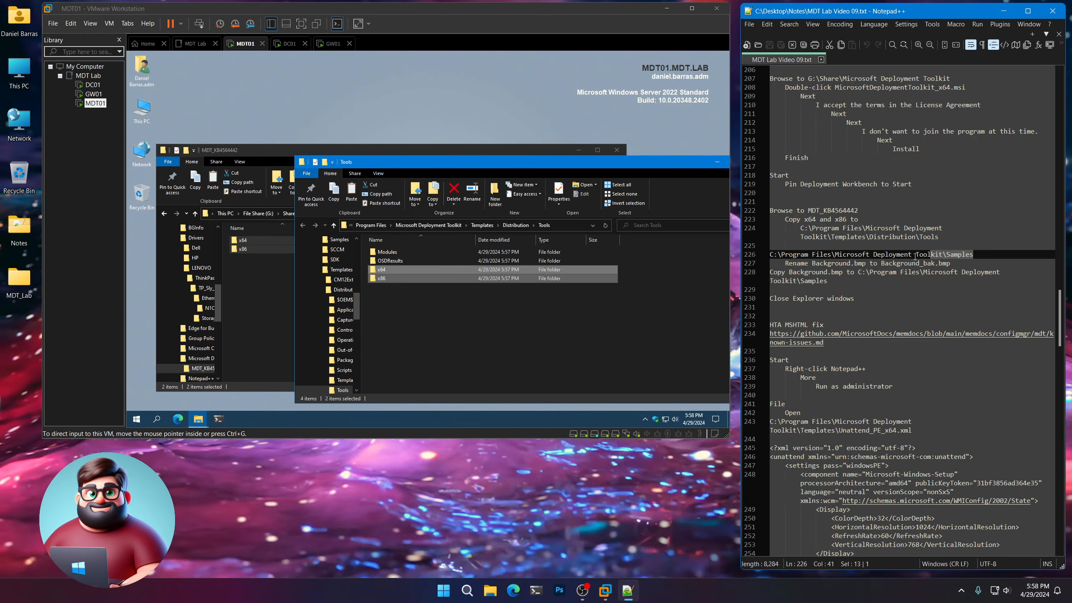
{"action": "right_click", "coordinate": [790, 255]}
{"action": "left_click", "coordinate": [817, 270]}
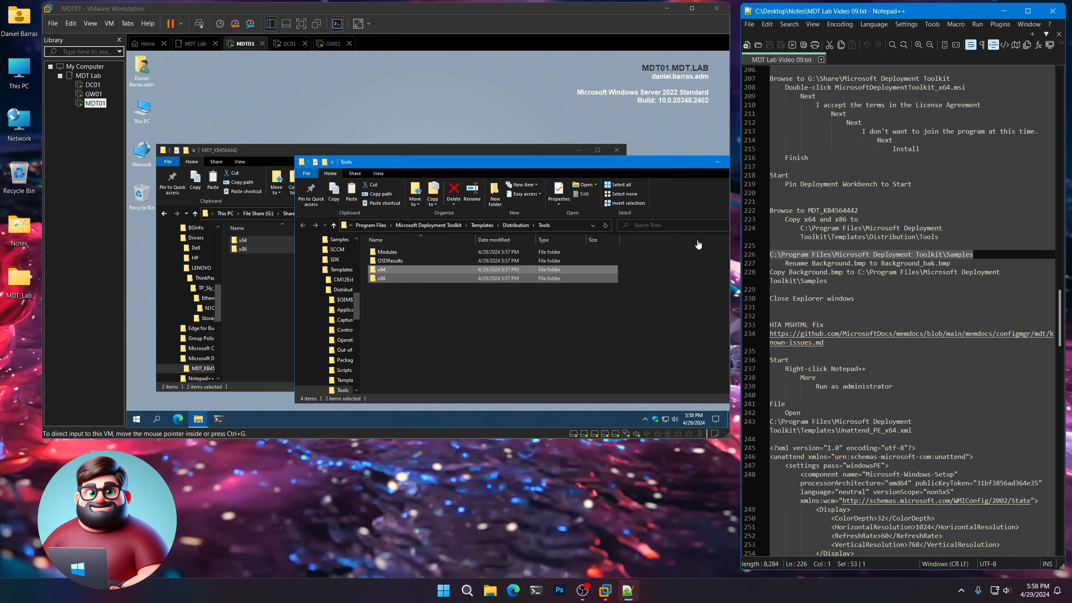
{"action": "left_click", "coordinate": [520, 165]}
{"action": "left_click", "coordinate": [569, 229]}
{"action": "key", "text": "ctrl+v"}
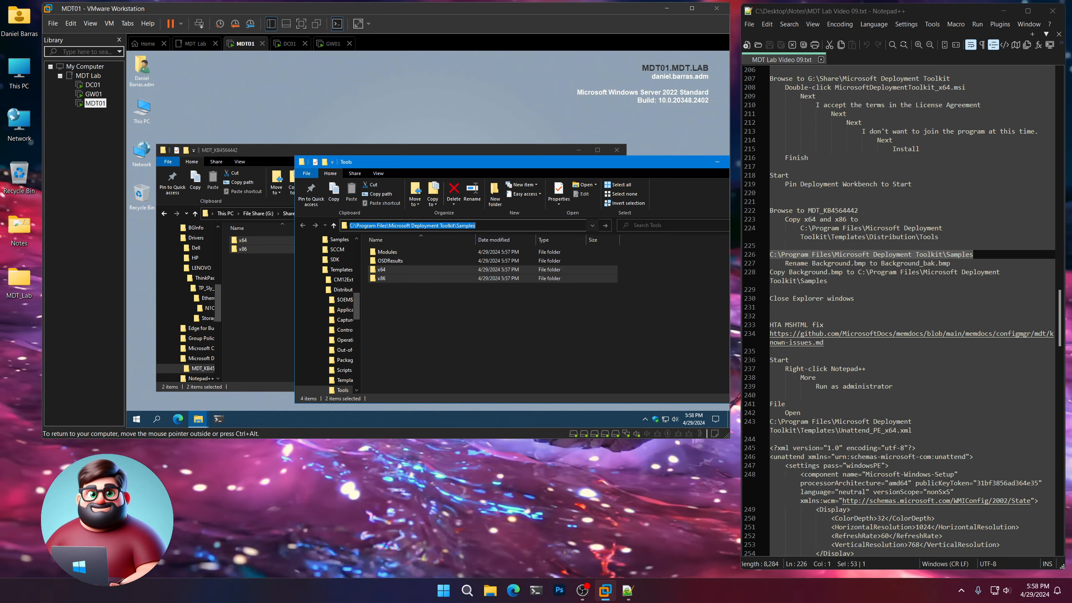
{"action": "key", "text": "Return"}
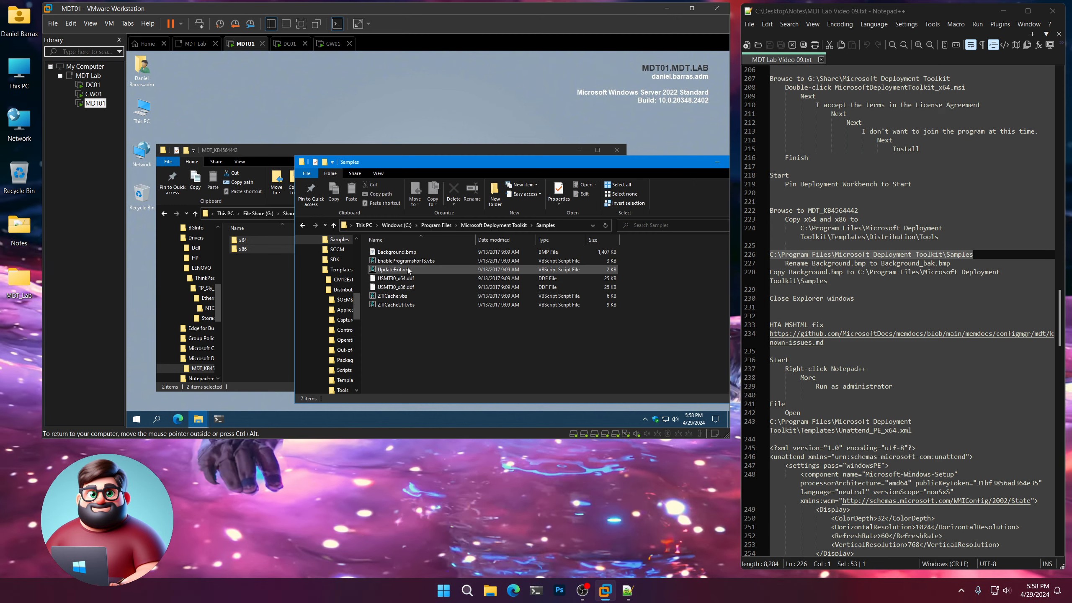
Rename Background.bmp in the Samples folder to Background_bak.bmp.
{"action": "left_click", "coordinate": [400, 253]}
{"action": "right_click", "coordinate": [400, 254]}
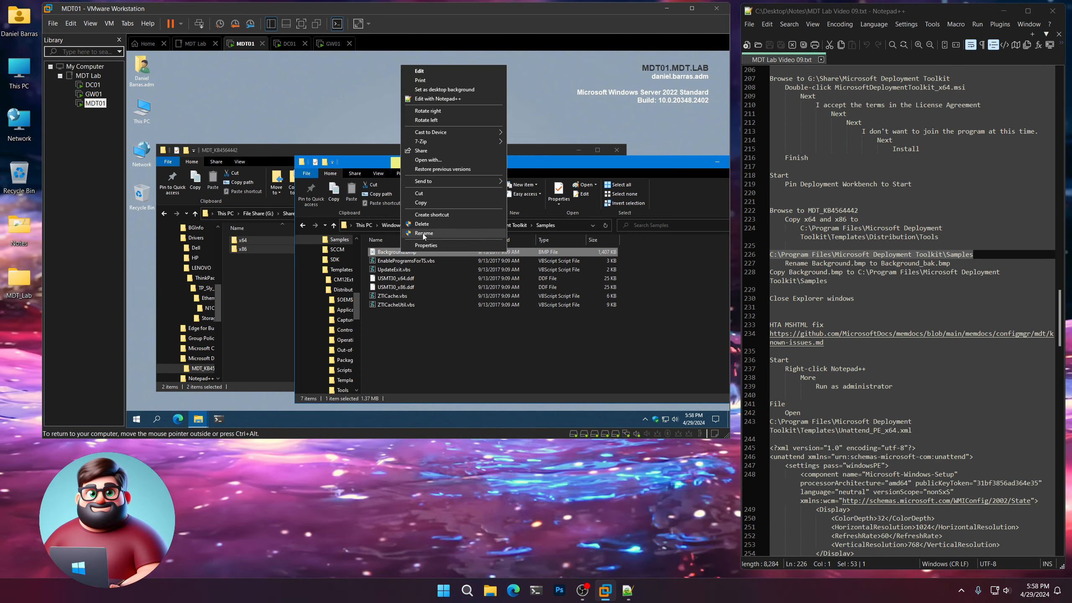
{"action": "left_click", "coordinate": [423, 233]}
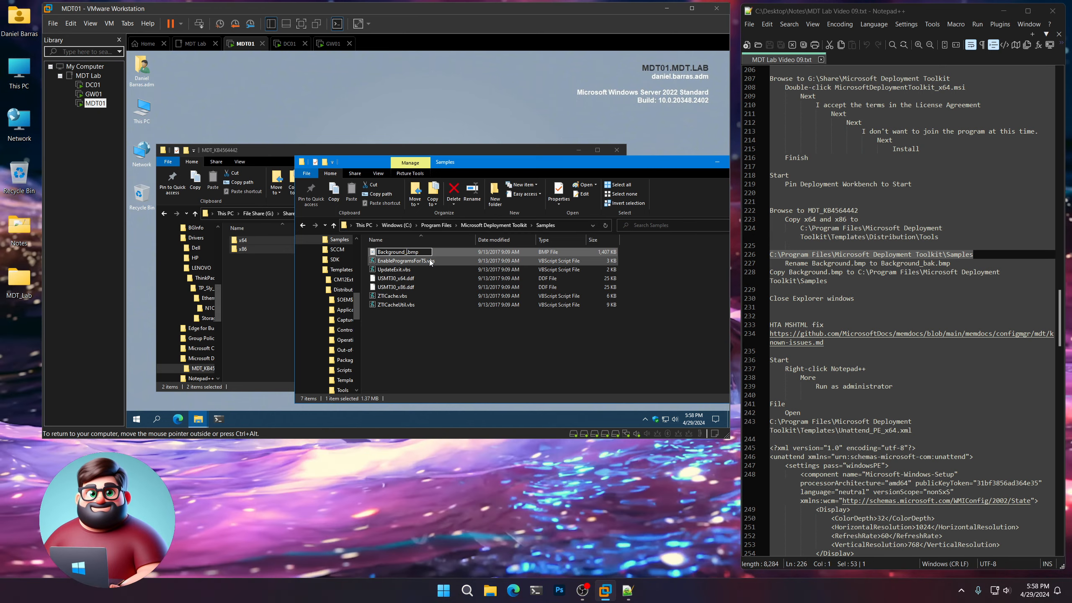
{"action": "key", "text": "Return"}
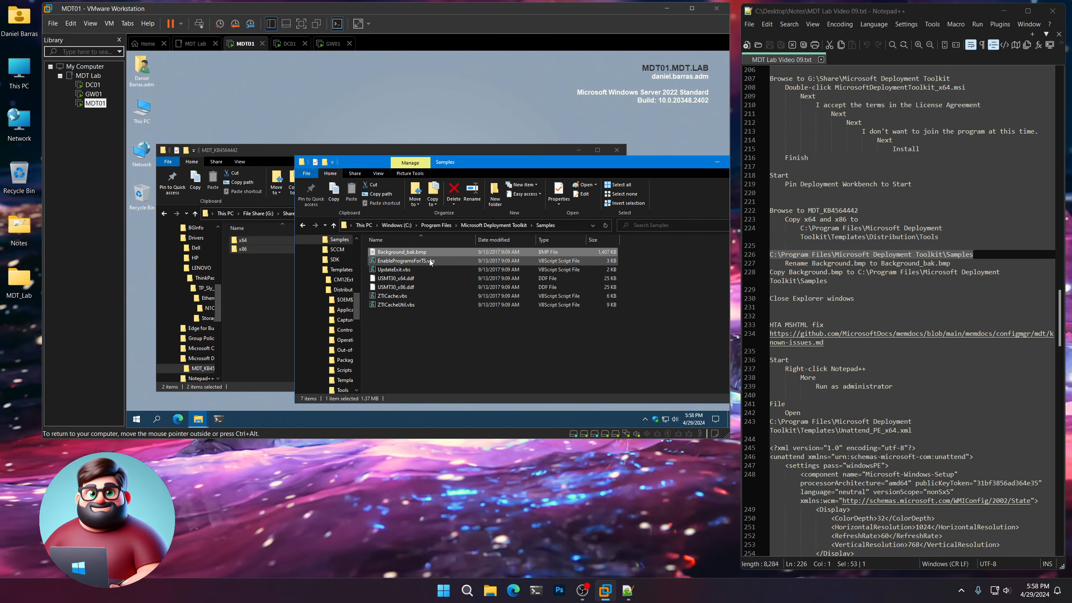
Copy Background.bmp from the Microsoft Deployment Toolkit share folder into the Samples folder, granting administrator permission.
{"action": "left_click", "coordinate": [259, 301]}
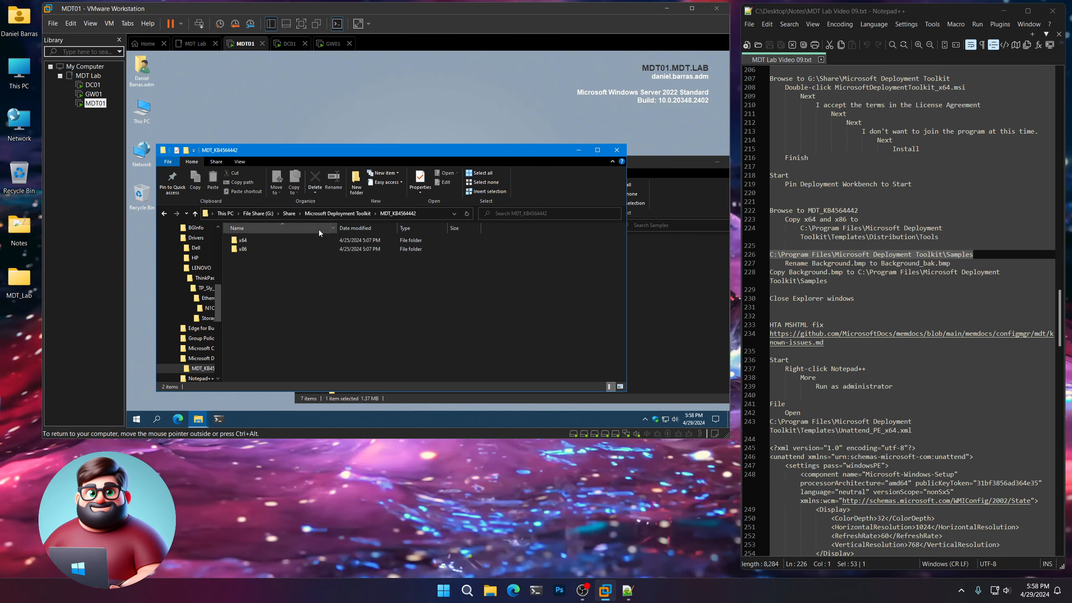
{"action": "left_click", "coordinate": [322, 214]}
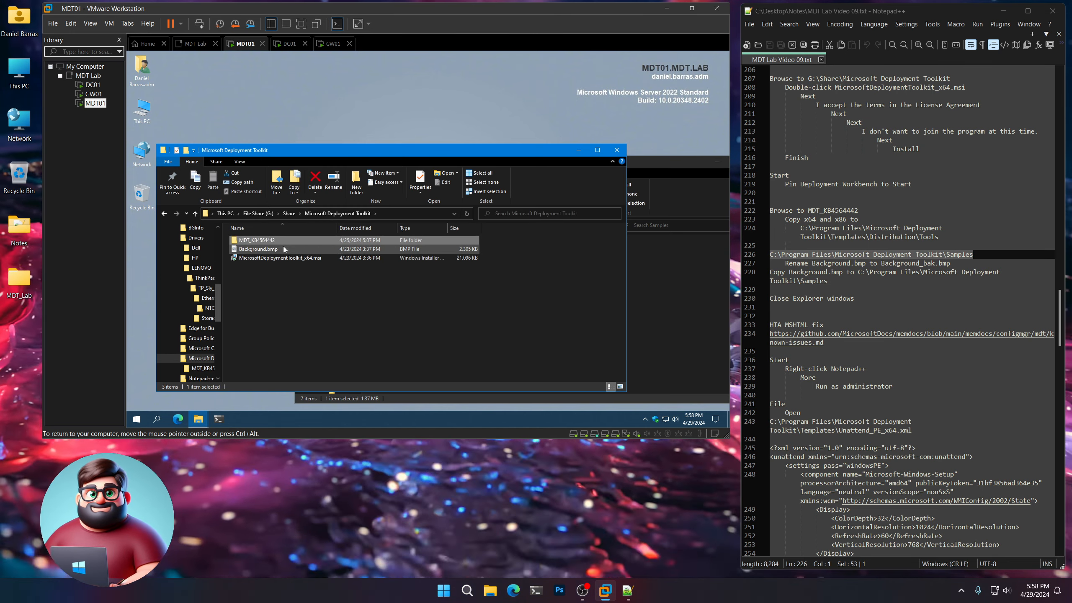
{"action": "right_click", "coordinate": [261, 250]}
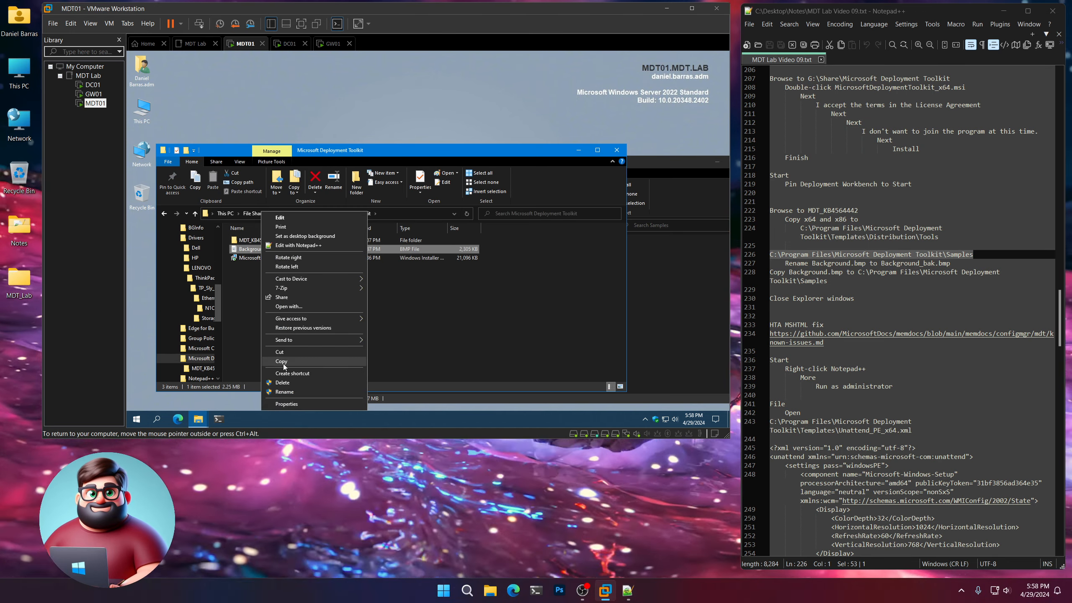
{"action": "left_click", "coordinate": [281, 361]}
{"action": "left_click", "coordinate": [696, 325]}
{"action": "right_click", "coordinate": [428, 340]}
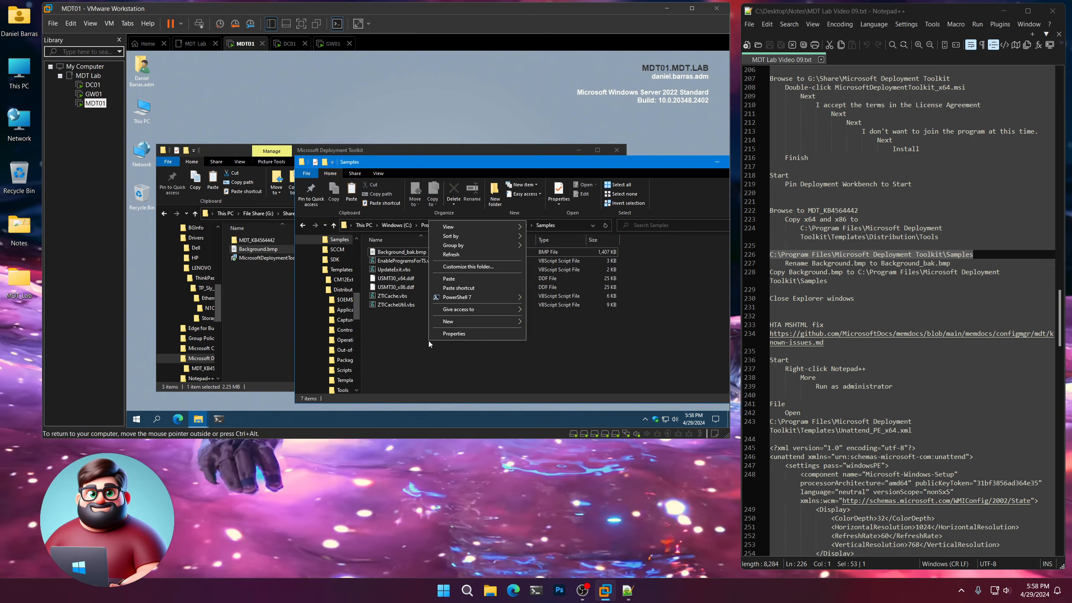
{"action": "left_click", "coordinate": [454, 279]}
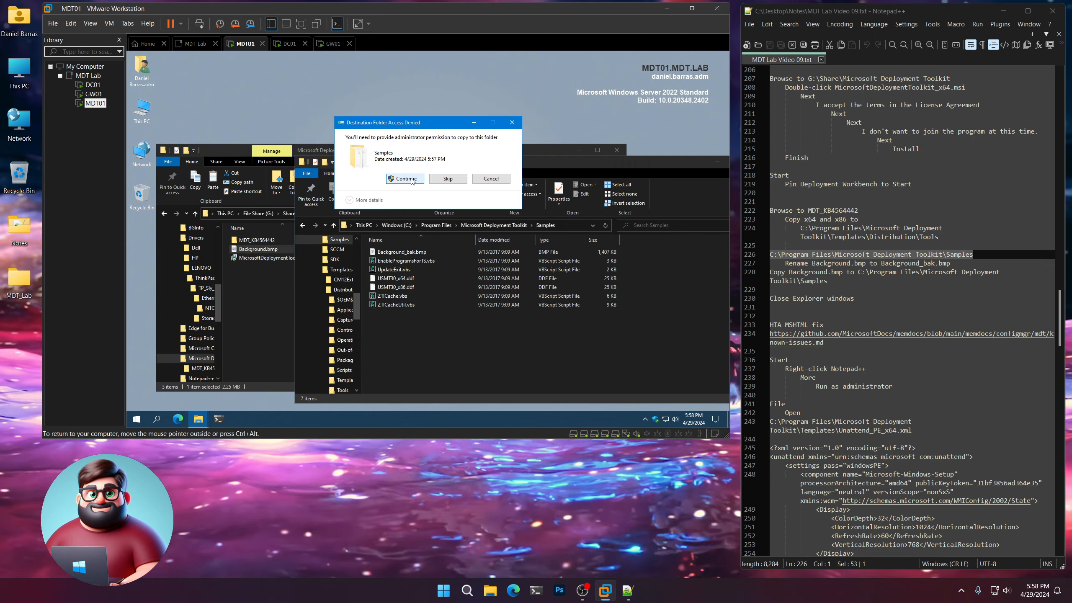
{"action": "left_click", "coordinate": [406, 179]}
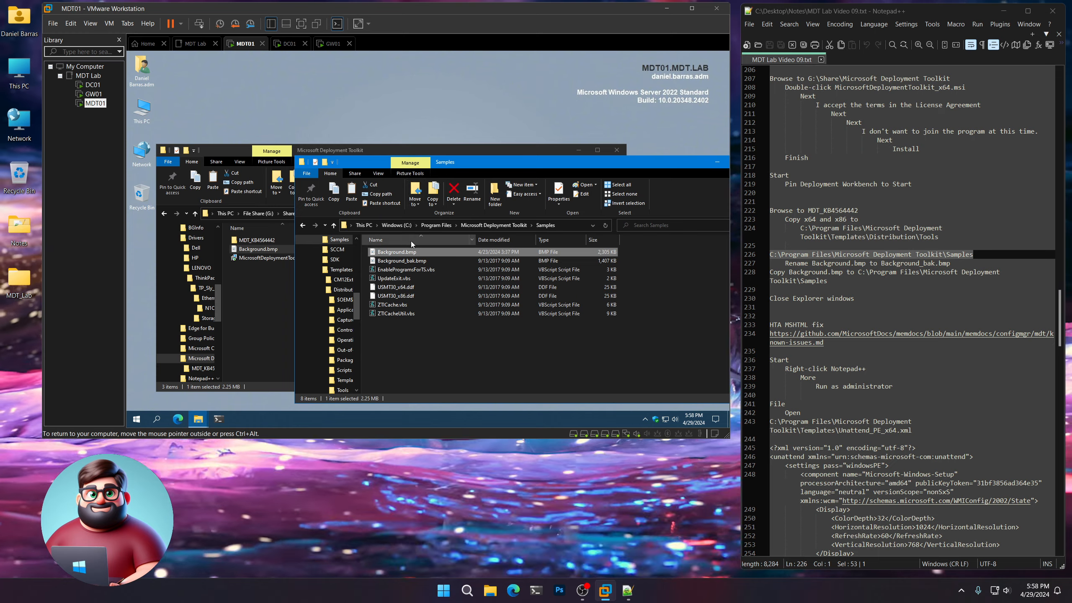
Preview the copied Background.bmp in Paint, and close the Samples and Microsoft Deployment Toolkit Explorer windows as the notes say.
{"action": "double_click", "coordinate": [398, 252]}
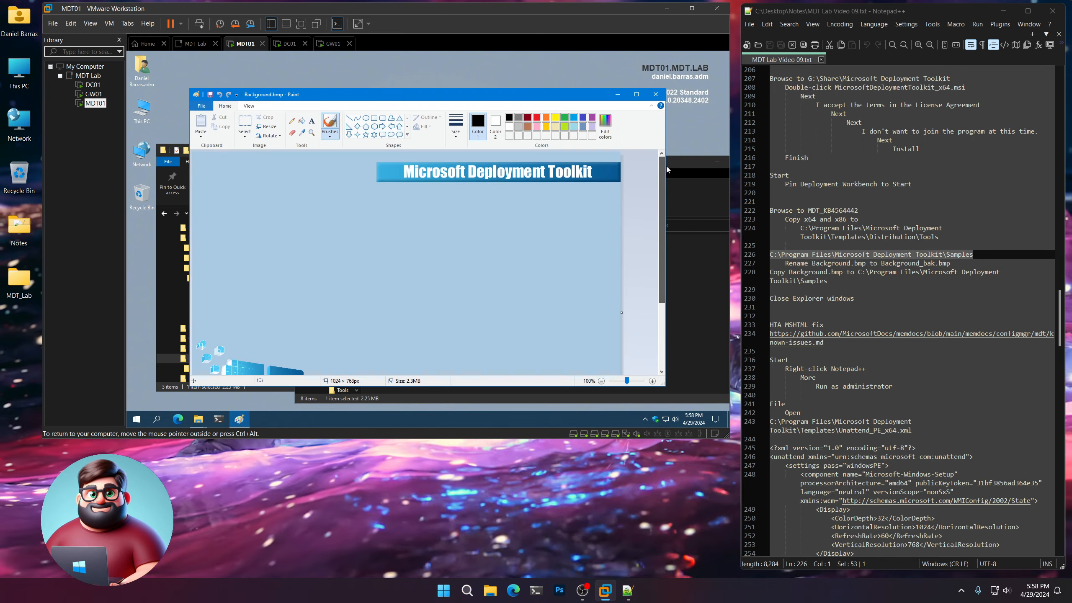
{"action": "left_click", "coordinate": [655, 94]}
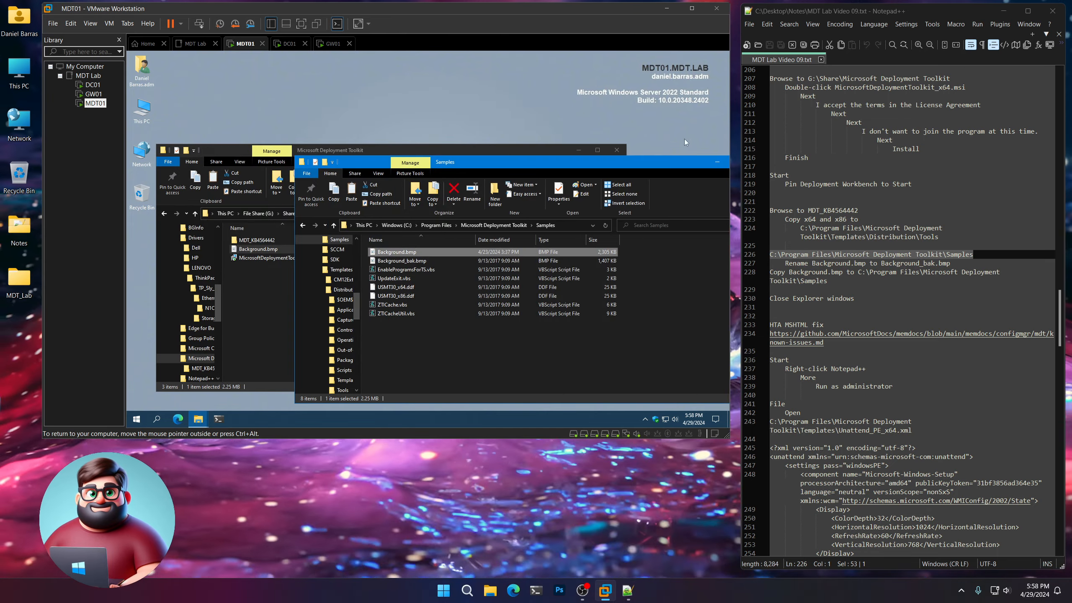
{"action": "scroll", "coordinate": [840, 277], "scroll_direction": "down", "scroll_amount": 4}
{"action": "left_click_drag", "start_coordinate": [770, 193], "coordinate": [853, 192]}
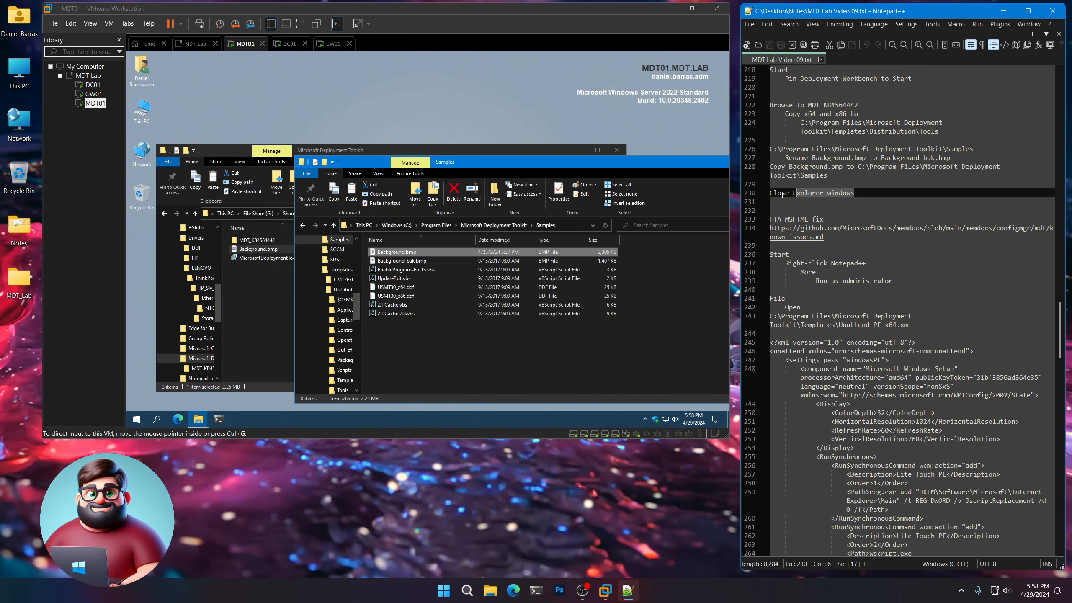
{"action": "left_click", "coordinate": [637, 162]}
{"action": "left_click_drag", "start_coordinate": [637, 162], "coordinate": [567, 162]}
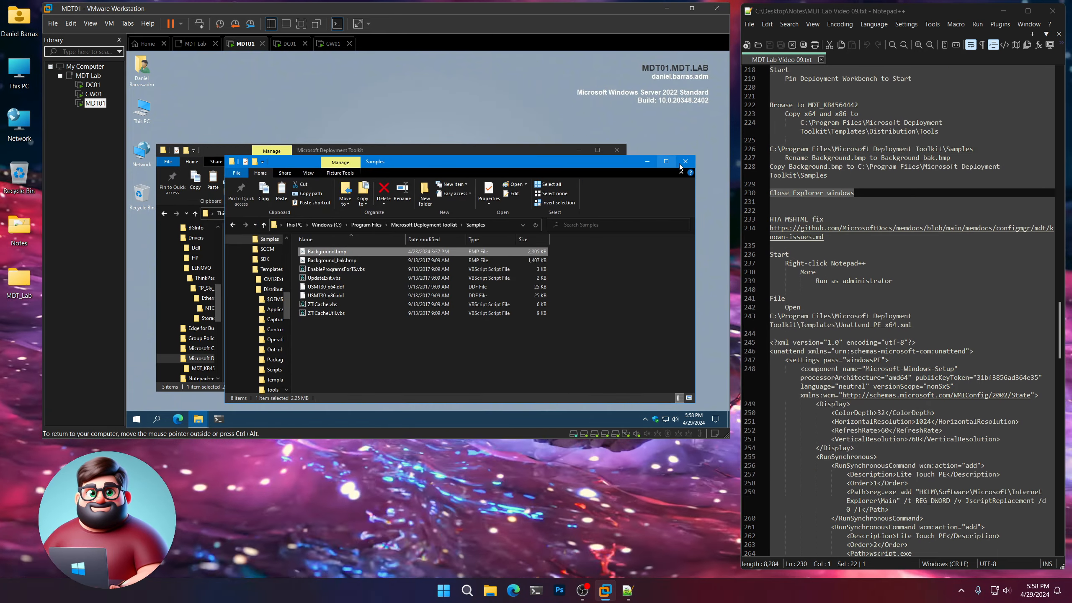
{"action": "left_click", "coordinate": [685, 164]}
{"action": "left_click", "coordinate": [616, 151]}
Open the HTA MSHTML fix link to known-issues.md from the notes and narrow the browser window to uncover the notes.
{"action": "scroll", "coordinate": [870, 179], "scroll_direction": "down", "scroll_amount": 2}
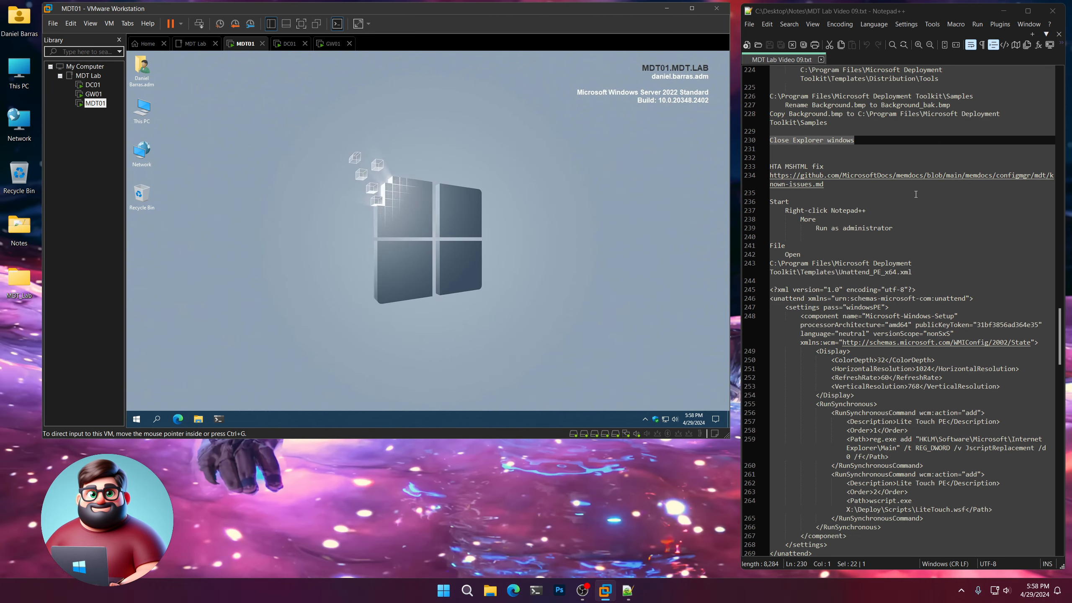
{"action": "double_click", "coordinate": [870, 179]}
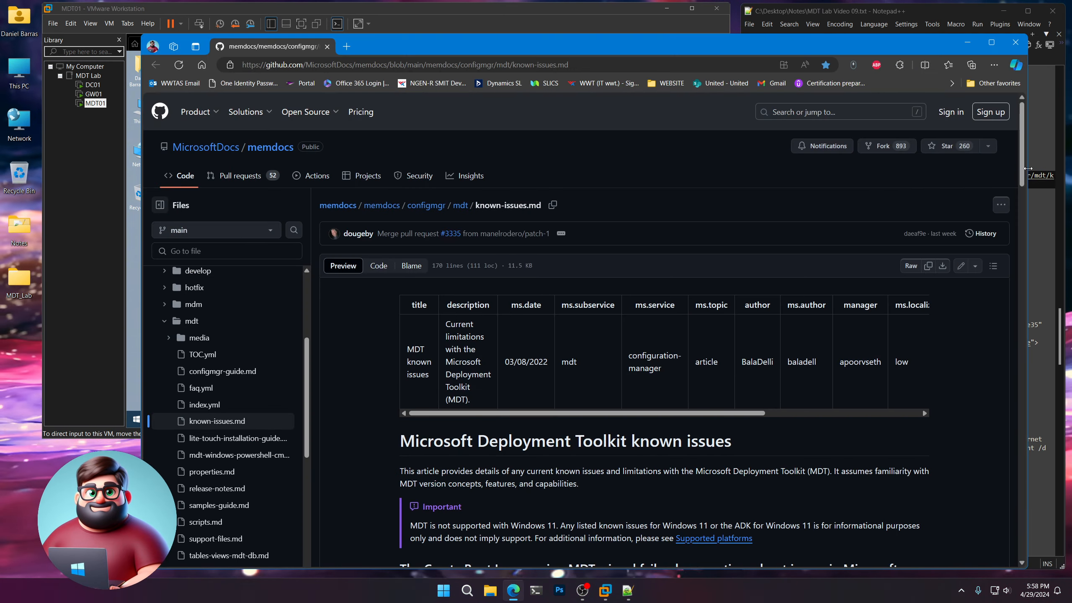
{"action": "left_click_drag", "start_coordinate": [1028, 168], "coordinate": [767, 144]}
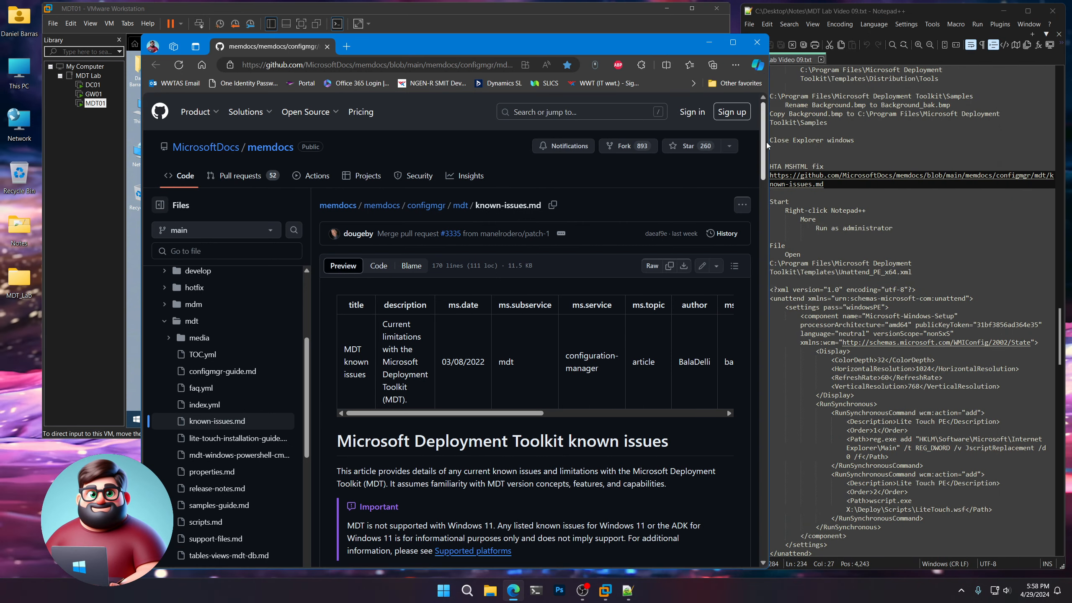
Set Show favorites bar to Never in the browser's appearance settings and return to the known-issues.md page.
{"action": "left_click", "coordinate": [735, 66]}
{"action": "left_click", "coordinate": [622, 349]}
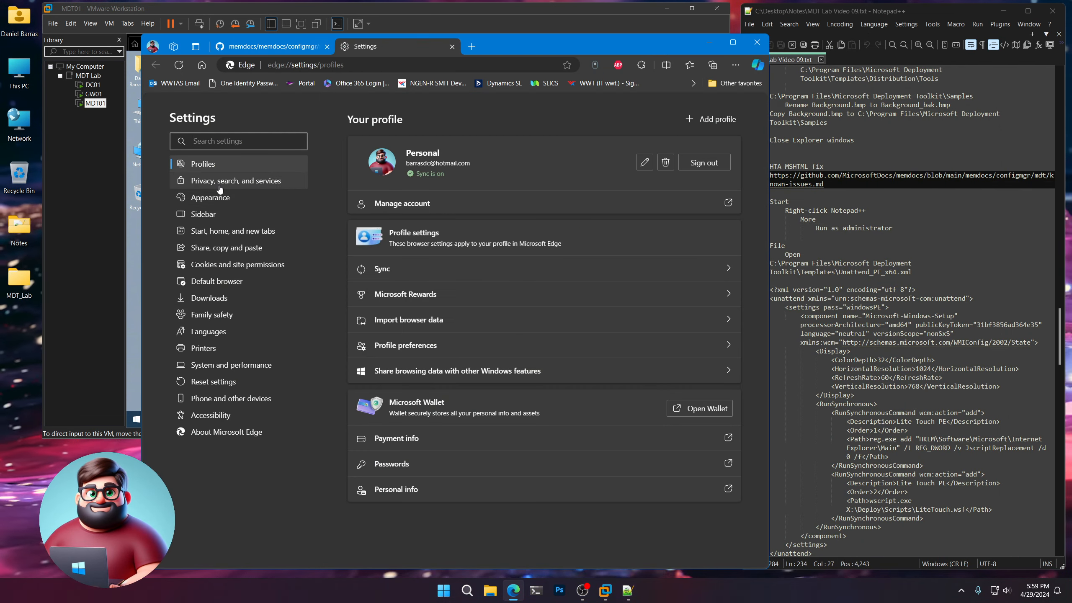
{"action": "left_click", "coordinate": [219, 188]}
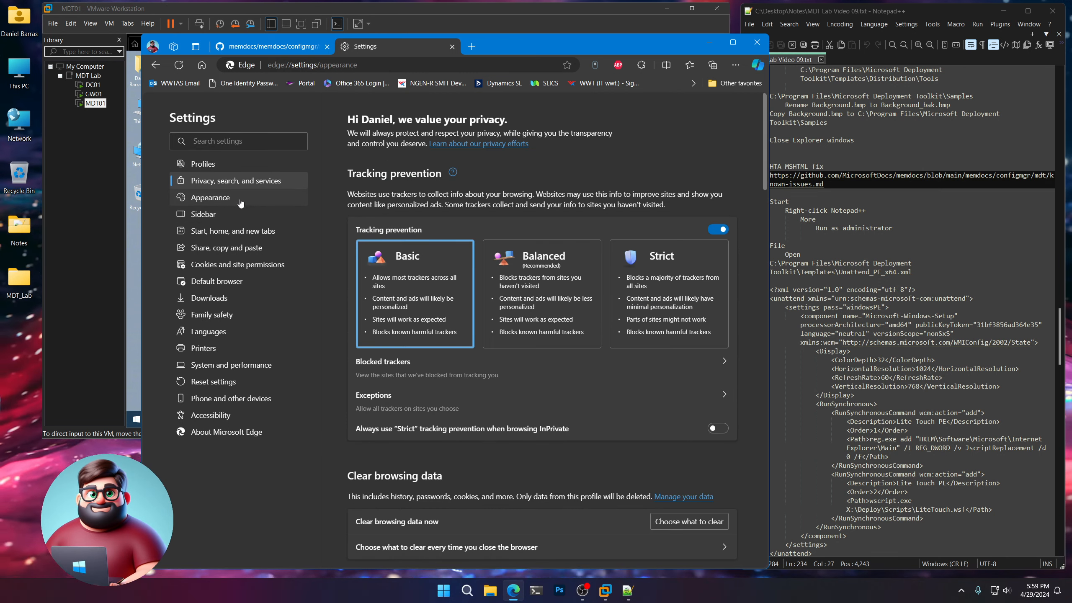
{"action": "scroll", "coordinate": [560, 333], "scroll_direction": "down", "scroll_amount": 10}
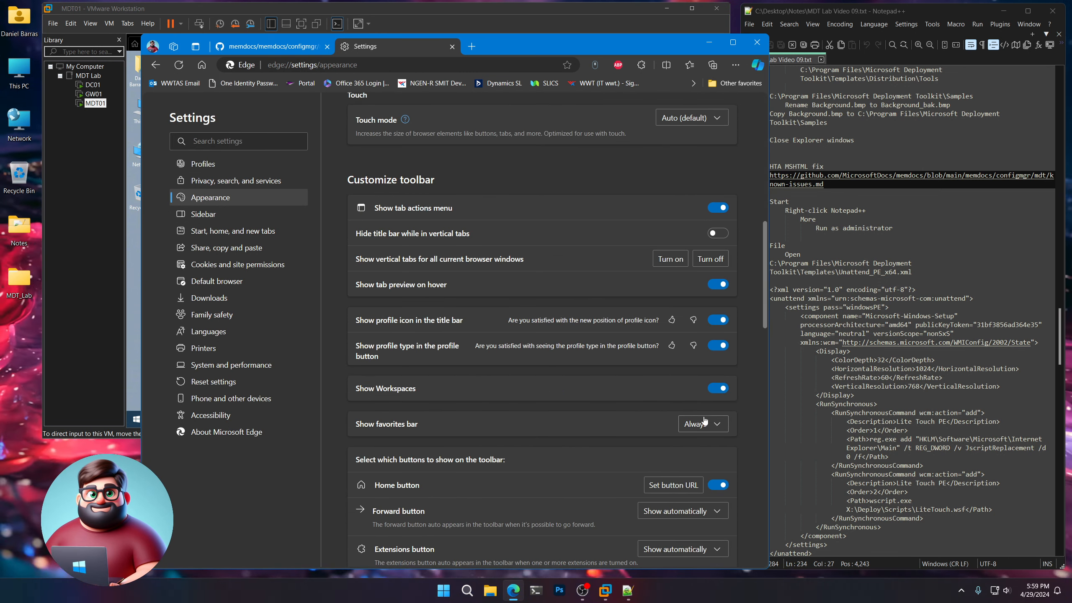
{"action": "left_click", "coordinate": [684, 460]}
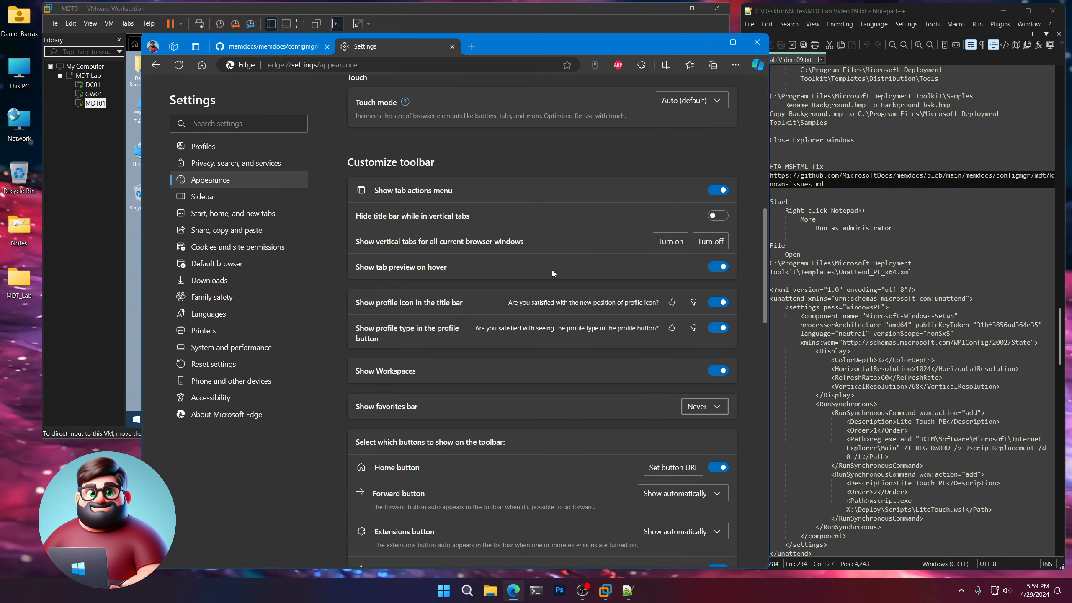
{"action": "left_click", "coordinate": [451, 47]}
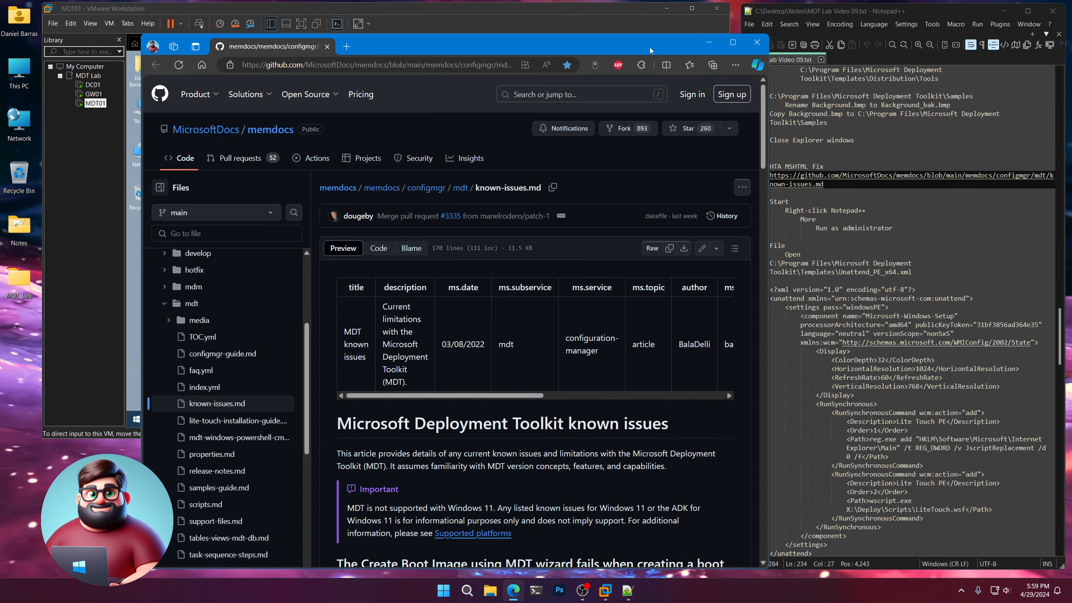
Examine the HTA script error workaround and the modified Unattend_PE_x64.xml sample on the known issues page, and close the browser.
{"action": "left_click_drag", "start_coordinate": [650, 47], "coordinate": [554, 19]}
{"action": "scroll", "coordinate": [560, 229], "scroll_direction": "down", "scroll_amount": 10}
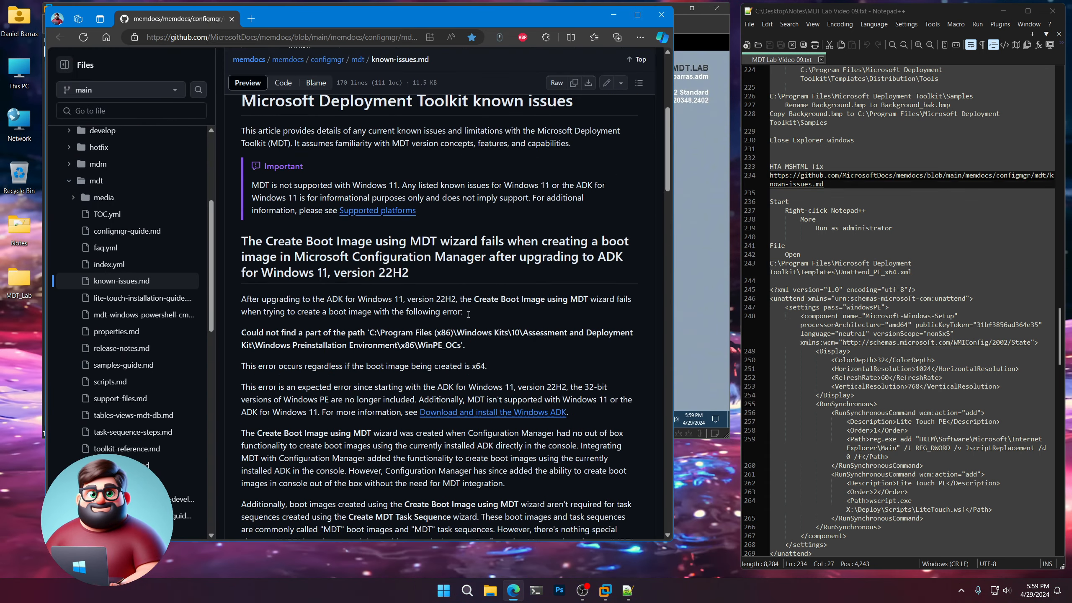
{"action": "scroll", "coordinate": [455, 312], "scroll_direction": "up", "scroll_amount": 10}
{"action": "scroll", "coordinate": [456, 312], "scroll_direction": "down", "scroll_amount": 10}
{"action": "scroll", "coordinate": [468, 312], "scroll_direction": "down", "scroll_amount": 15}
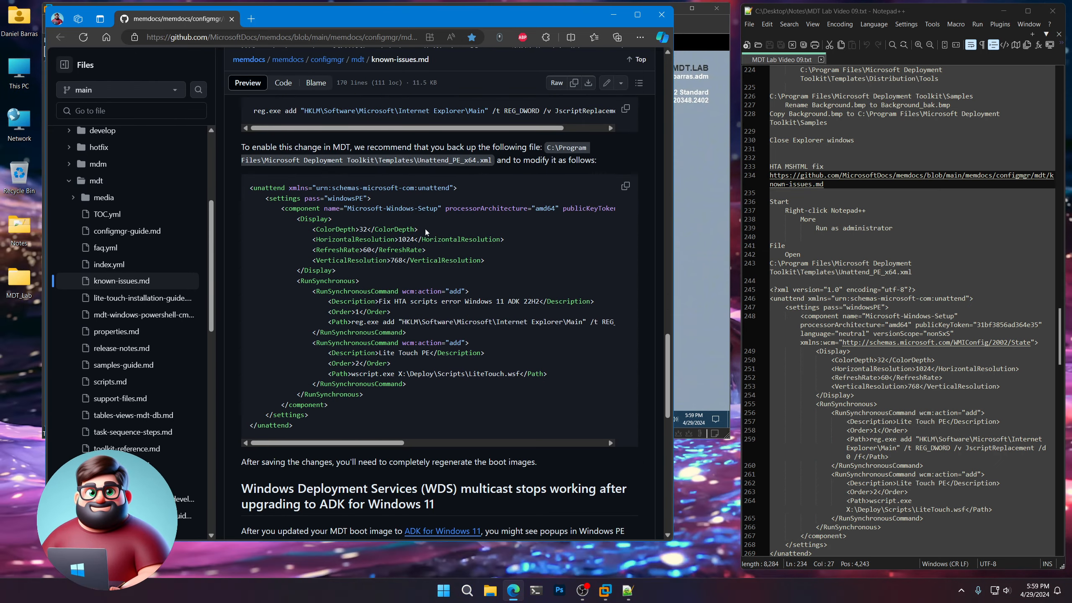
{"action": "scroll", "coordinate": [271, 161], "scroll_direction": "up", "scroll_amount": 5}
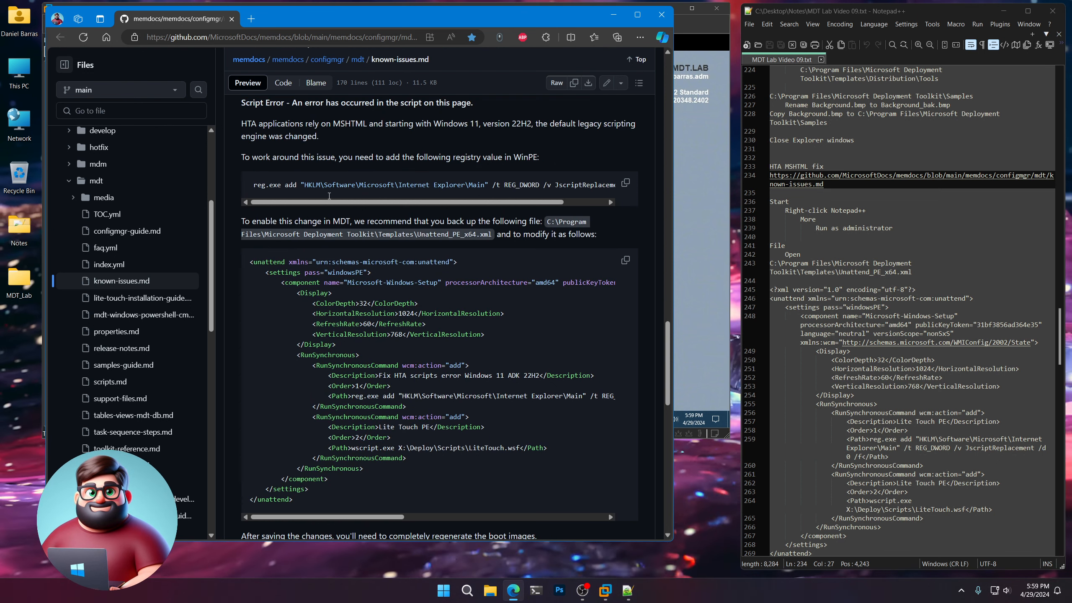
{"action": "scroll", "coordinate": [340, 210], "scroll_direction": "down", "scroll_amount": 5}
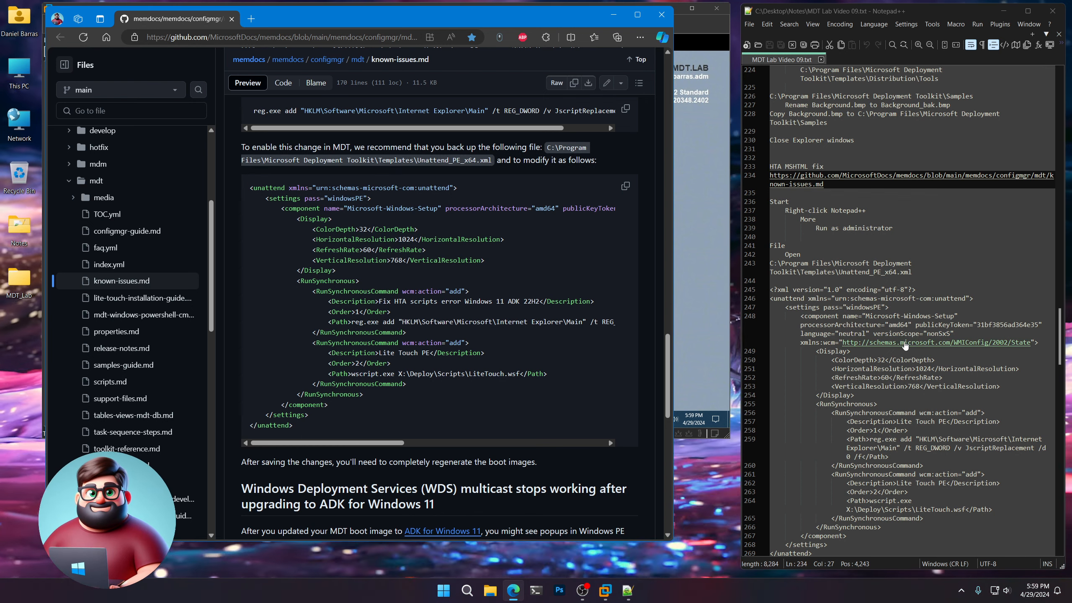
{"action": "left_click", "coordinate": [661, 15]}
Find the Notepad++ instructions in the notes and start Notepad++ as administrator on MDT01.
{"action": "scroll", "coordinate": [898, 295], "scroll_direction": "down", "scroll_amount": 2}
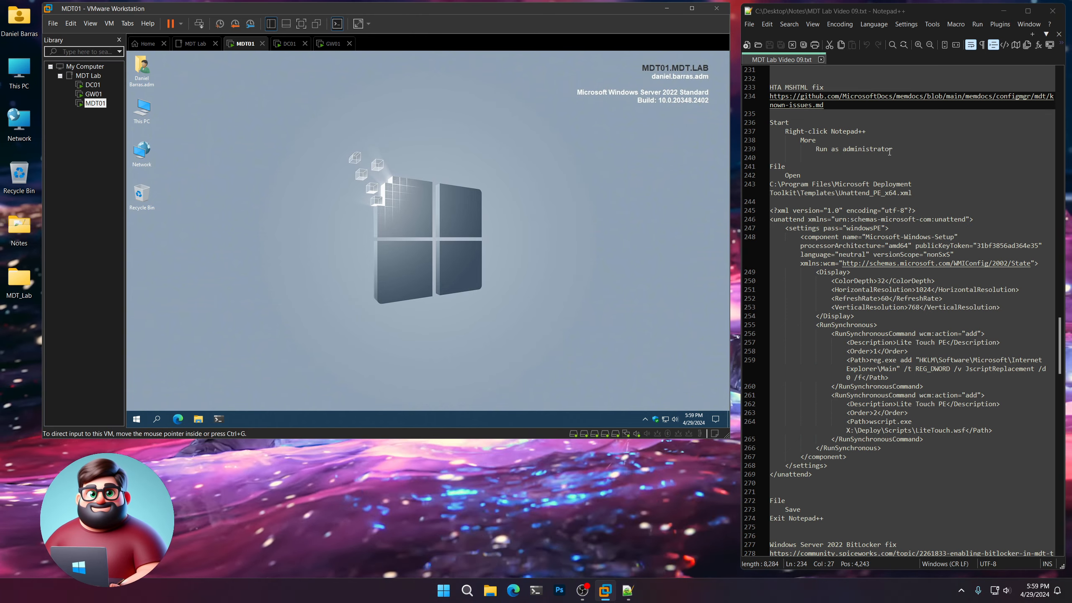
{"action": "left_click_drag", "start_coordinate": [893, 148], "coordinate": [758, 123]}
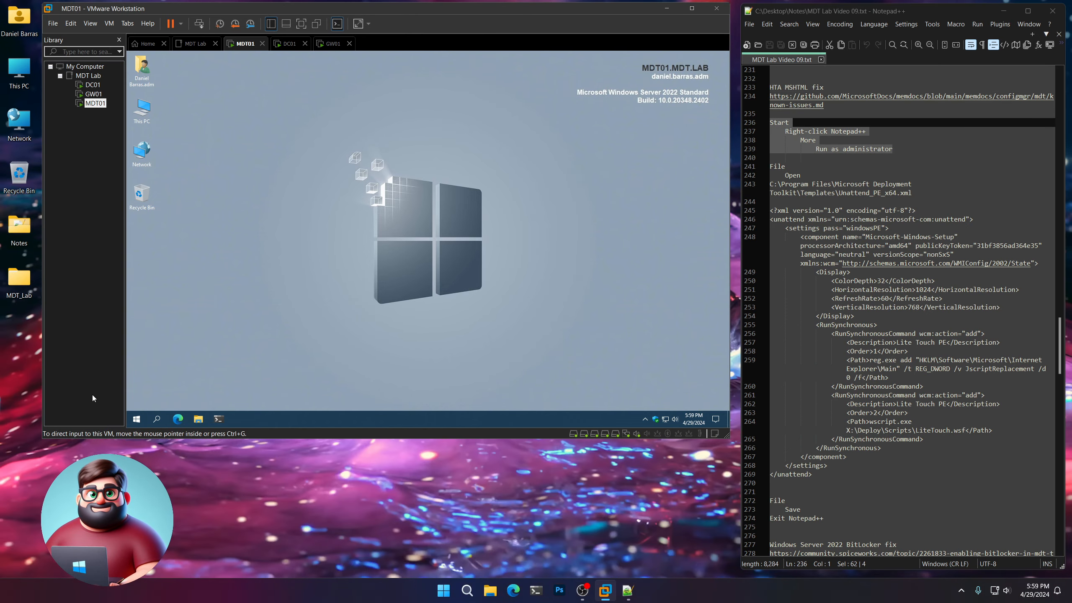
{"action": "left_click", "coordinate": [137, 418]}
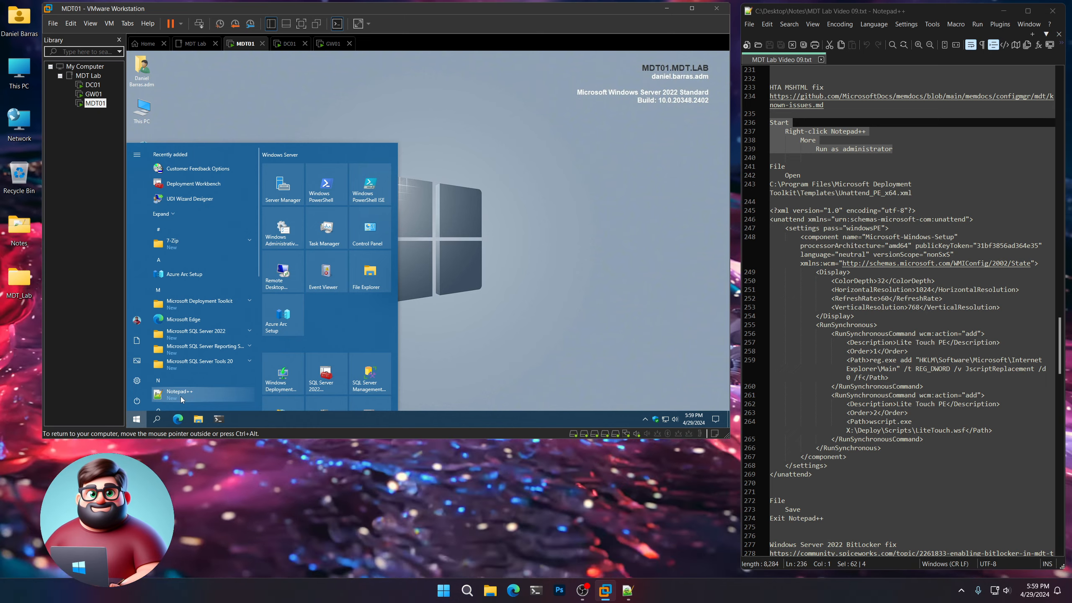
{"action": "right_click", "coordinate": [181, 399]}
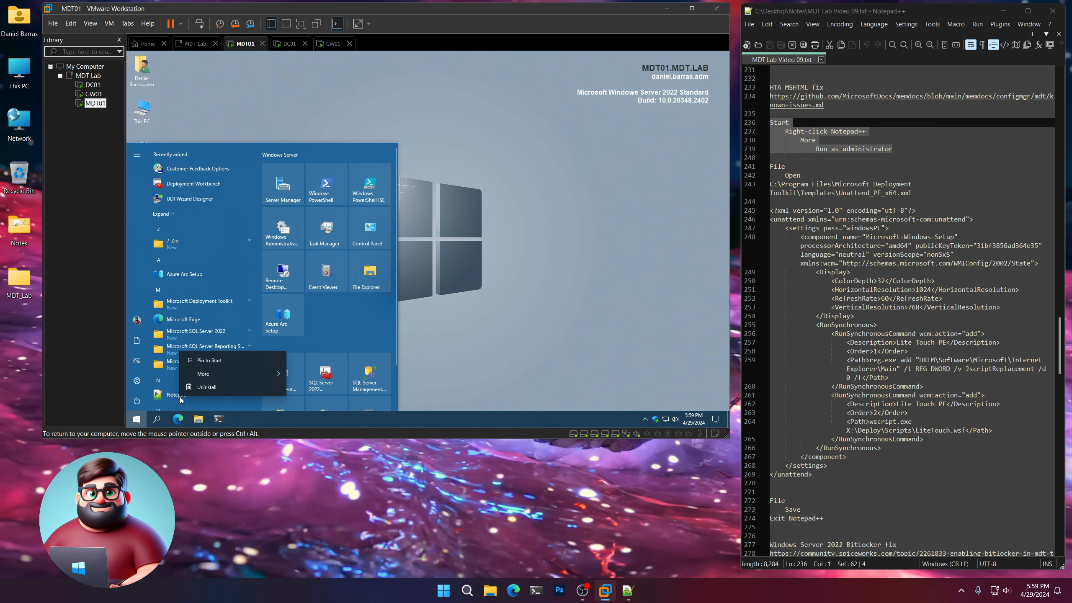
{"action": "mouse_move", "coordinate": [212, 375]}
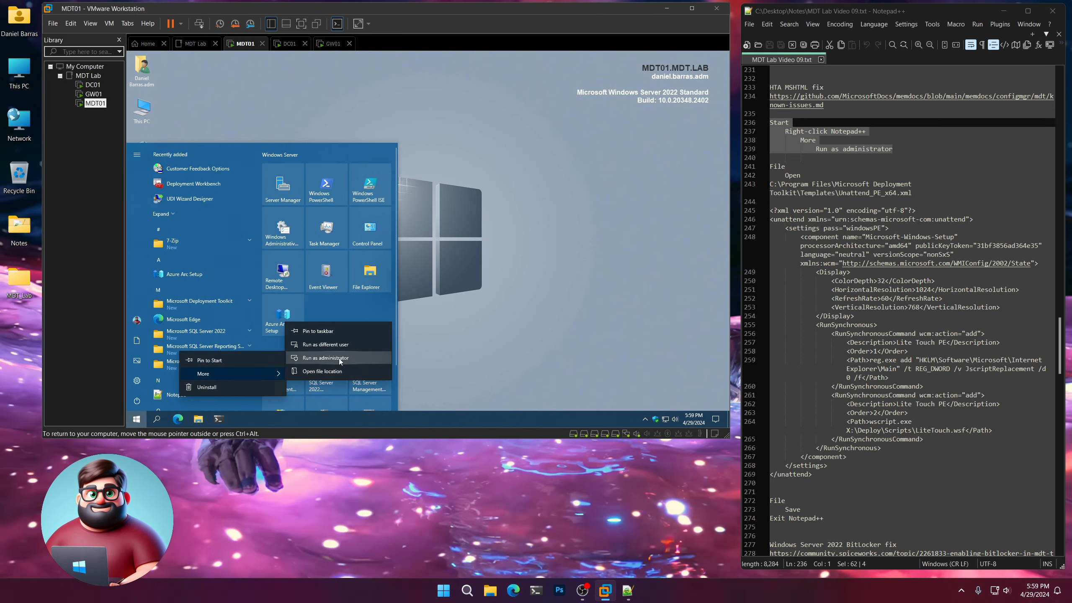
{"action": "left_click", "coordinate": [339, 359]}
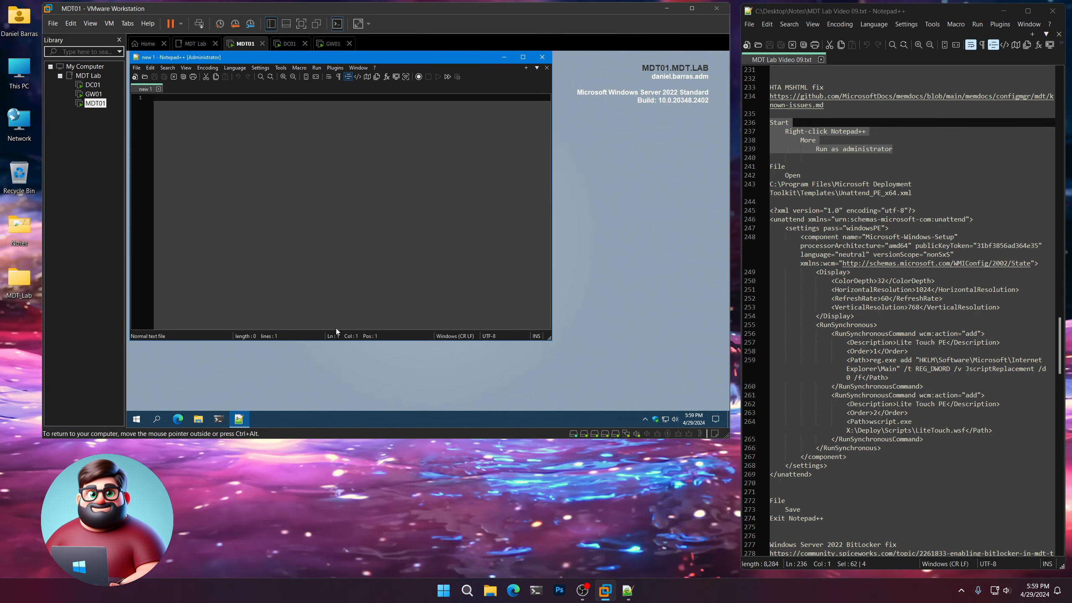
Open C:\Program Files\Microsoft Deployment Toolkit\Templates\Unattend_PE_x64.xml in the administrator Notepad++, using the path copied from the notes.
{"action": "left_click", "coordinate": [137, 68]}
{"action": "left_click", "coordinate": [153, 87]}
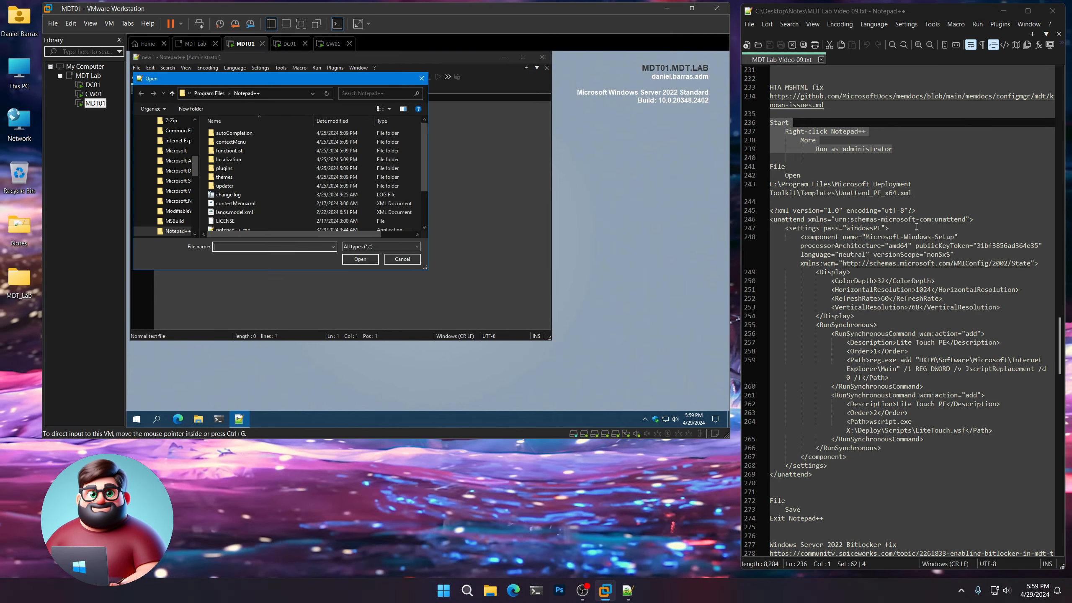
{"action": "left_click_drag", "start_coordinate": [911, 193], "coordinate": [770, 184]}
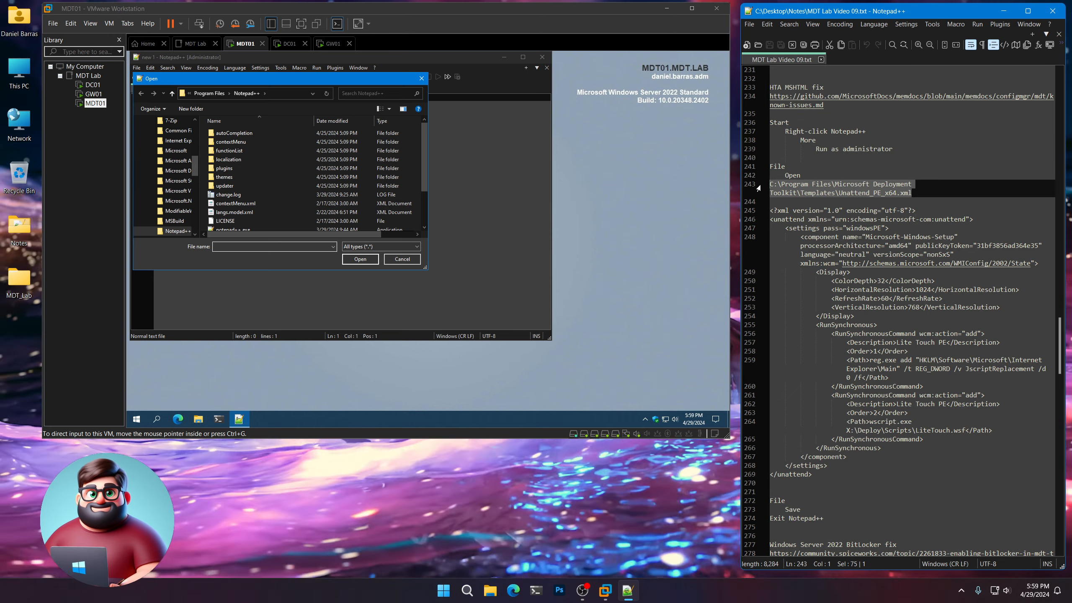
{"action": "right_click", "coordinate": [789, 189]}
{"action": "left_click", "coordinate": [818, 210]}
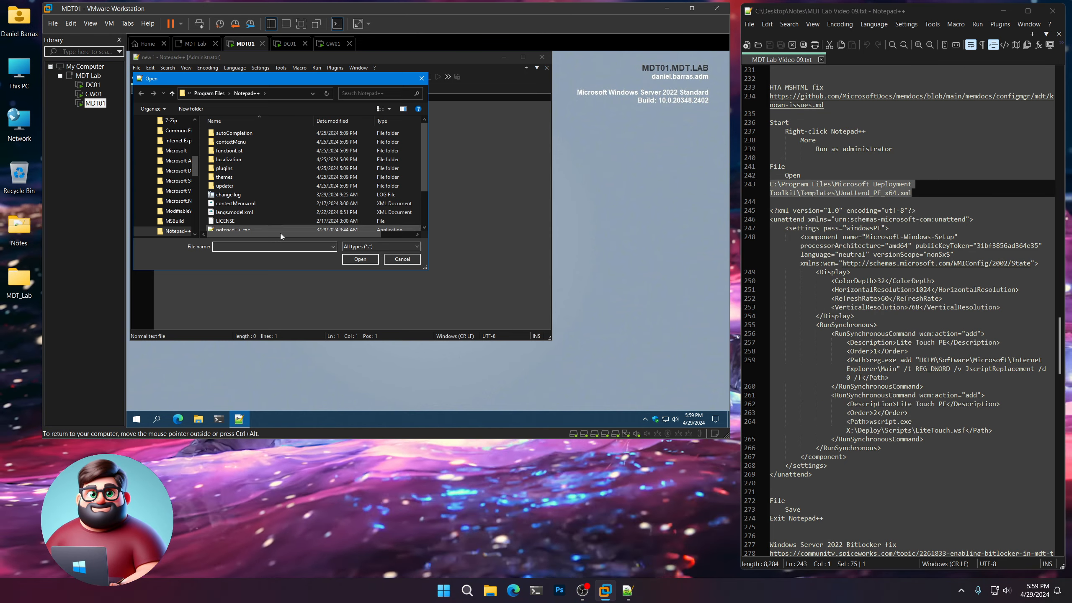
{"action": "left_click", "coordinate": [276, 245]}
{"action": "key", "text": "ctrl+v"}
{"action": "key", "text": "Return"}
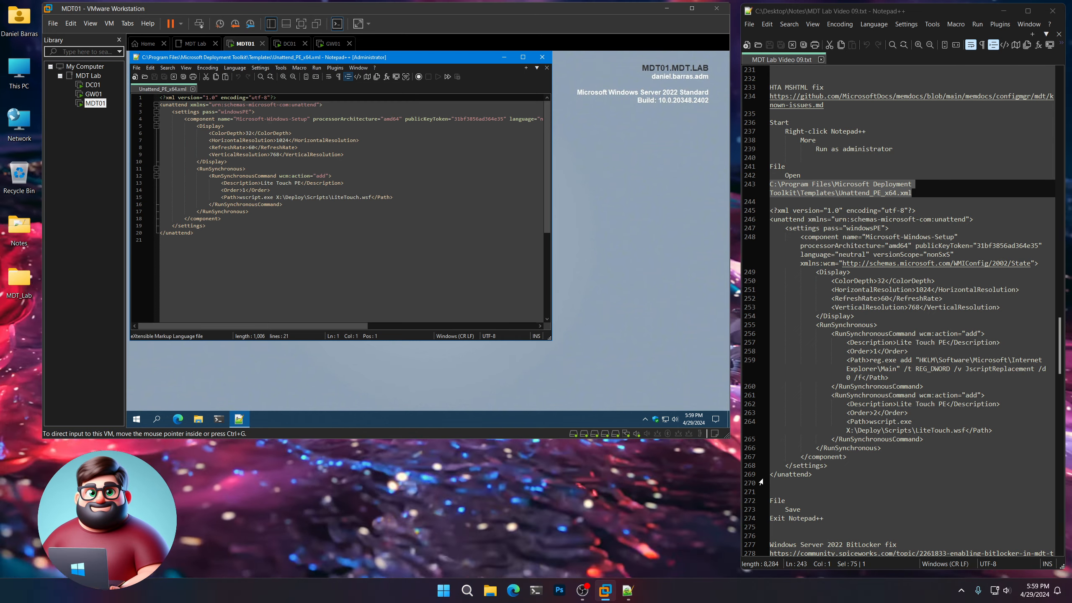
Replace the entire content of Unattend_PE_x64.xml with the modified XML copied from the HTA MSHTML fix section of the notes.
{"action": "left_click", "coordinate": [812, 475]}
{"action": "left_click_drag", "start_coordinate": [813, 474], "coordinate": [752, 206]}
{"action": "right_click", "coordinate": [812, 218]}
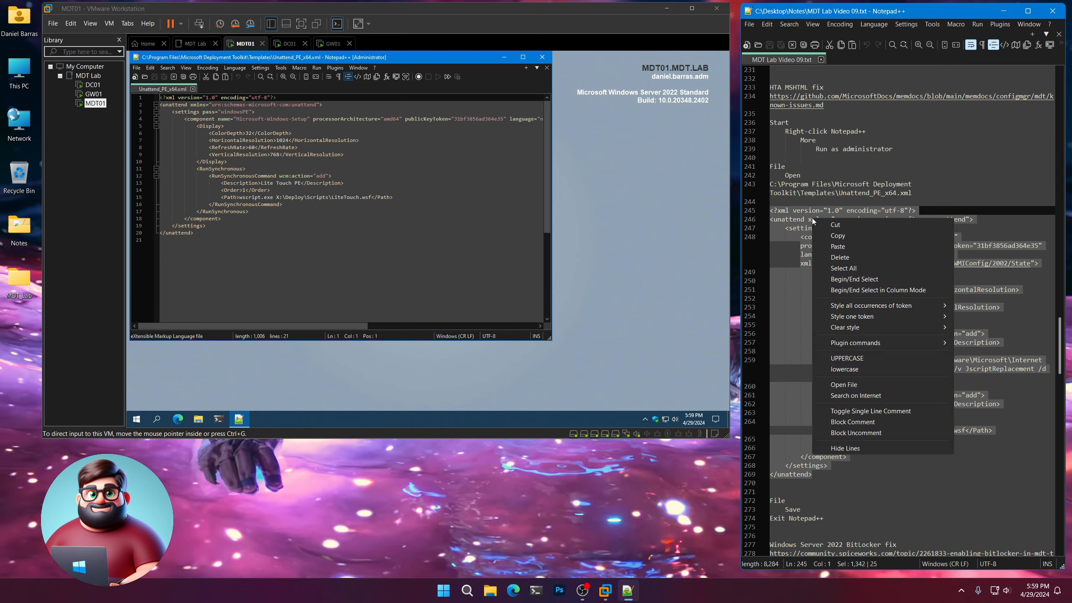
{"action": "left_click", "coordinate": [813, 236]}
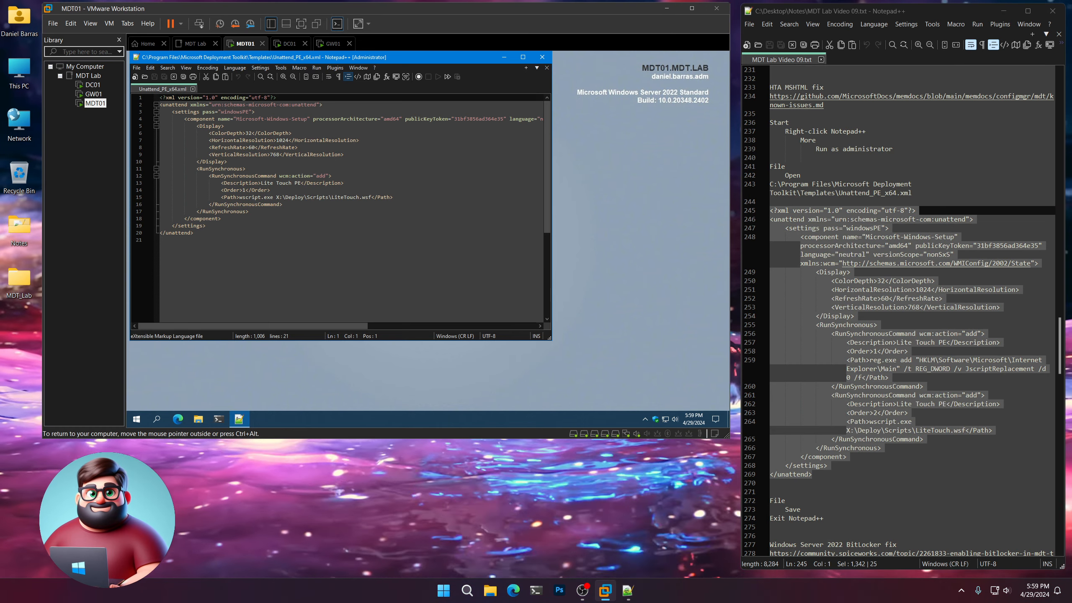
{"action": "left_click", "coordinate": [203, 233]}
{"action": "left_click_drag", "start_coordinate": [204, 233], "coordinate": [160, 97]}
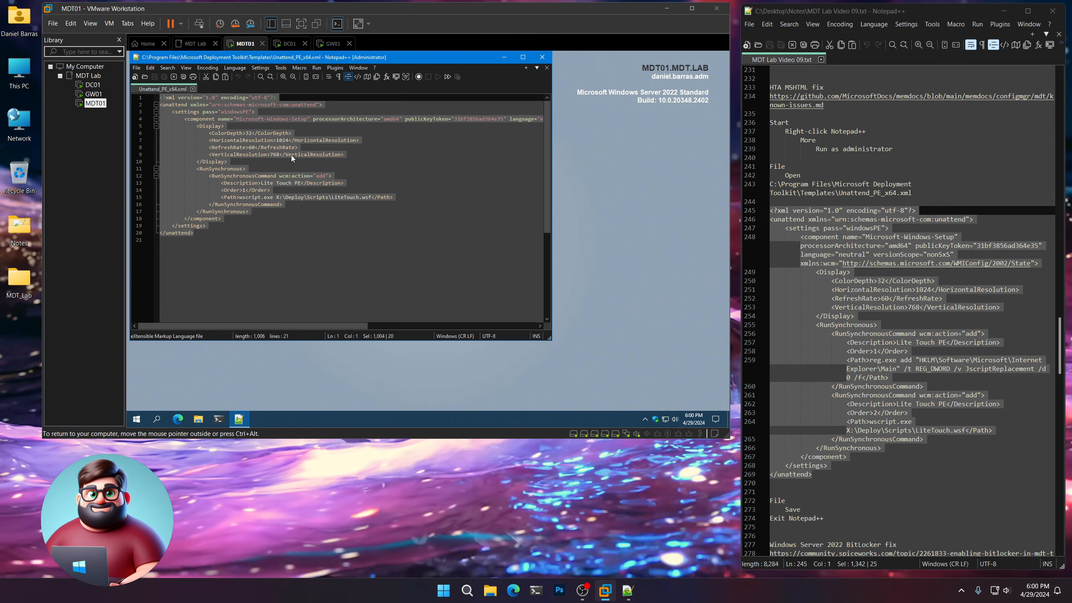
{"action": "key", "text": "ctrl+v"}
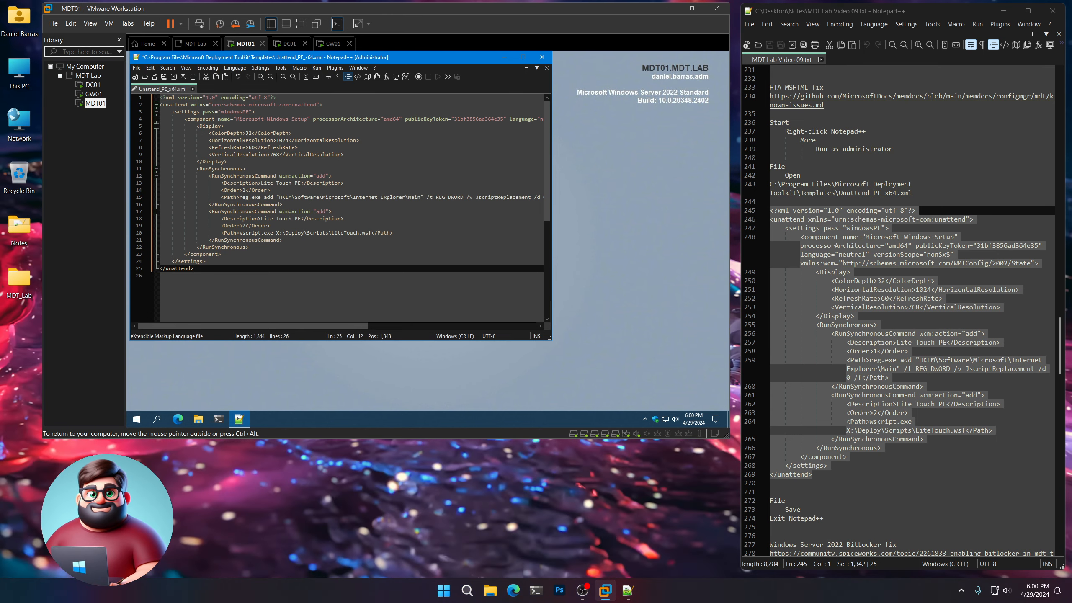
Save Unattend_PE_x64.xml and exit Notepad++ on MDT01, as the notes instruct.
{"action": "left_click", "coordinate": [154, 77]}
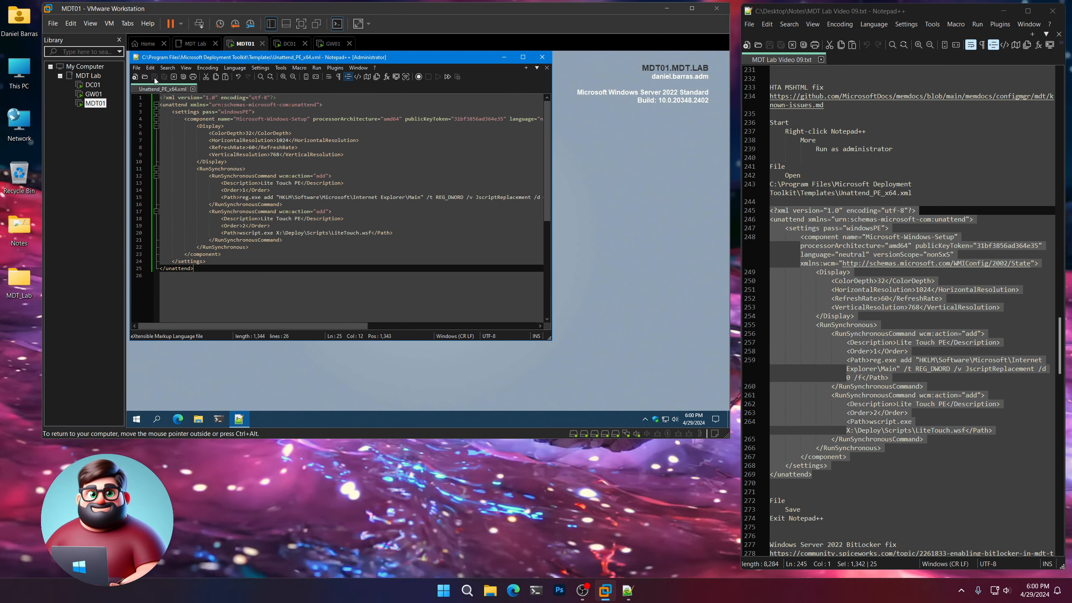
{"action": "scroll", "coordinate": [824, 495], "scroll_direction": "down", "scroll_amount": 1}
{"action": "scroll", "coordinate": [814, 456], "scroll_direction": "down", "scroll_amount": 7}
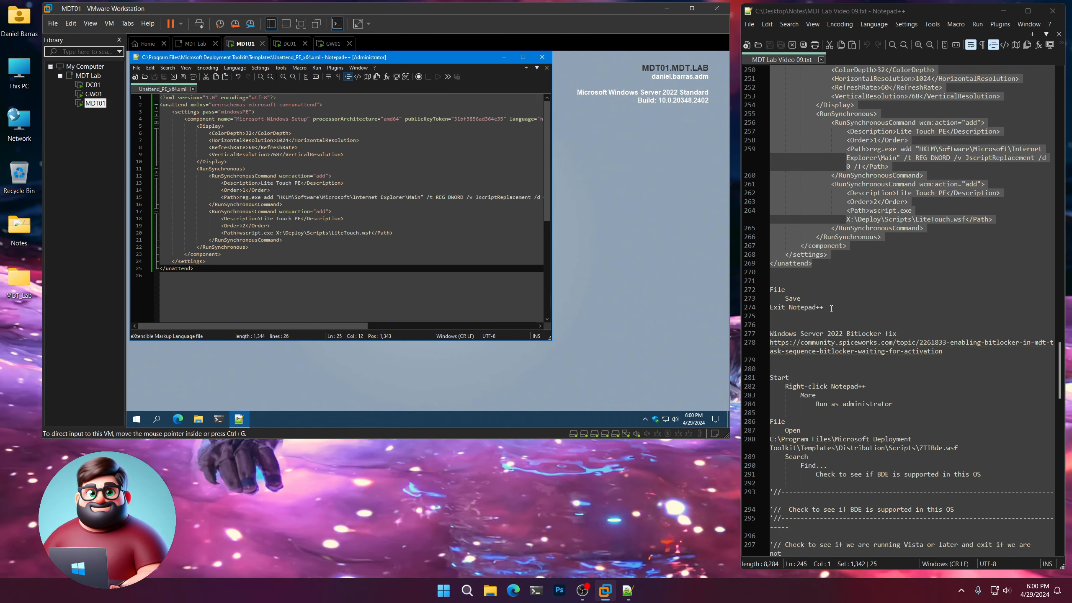
{"action": "left_click_drag", "start_coordinate": [831, 309], "coordinate": [740, 306]}
{"action": "left_click", "coordinate": [542, 57]}
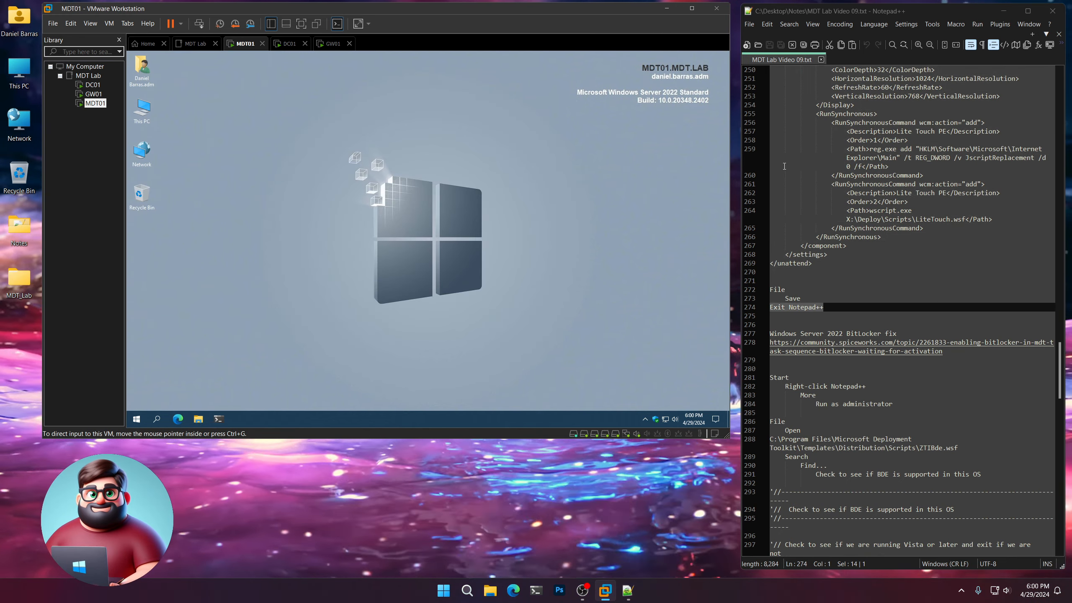
Open the Windows Server 2022 BitLocker fix link from the notes, review the ZTIBde.wsf workaround in the Spiceworks thread, and close the browser.
{"action": "scroll", "coordinate": [908, 311], "scroll_direction": "down", "scroll_amount": 3}
{"action": "scroll", "coordinate": [909, 310], "scroll_direction": "down", "scroll_amount": 3}
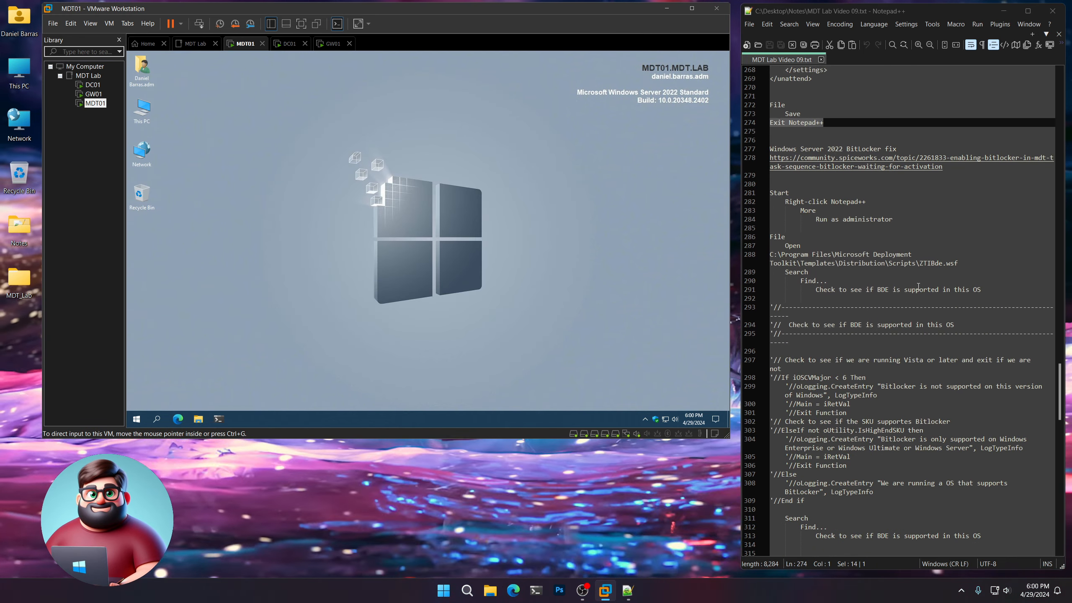
{"action": "left_click", "coordinate": [902, 148]}
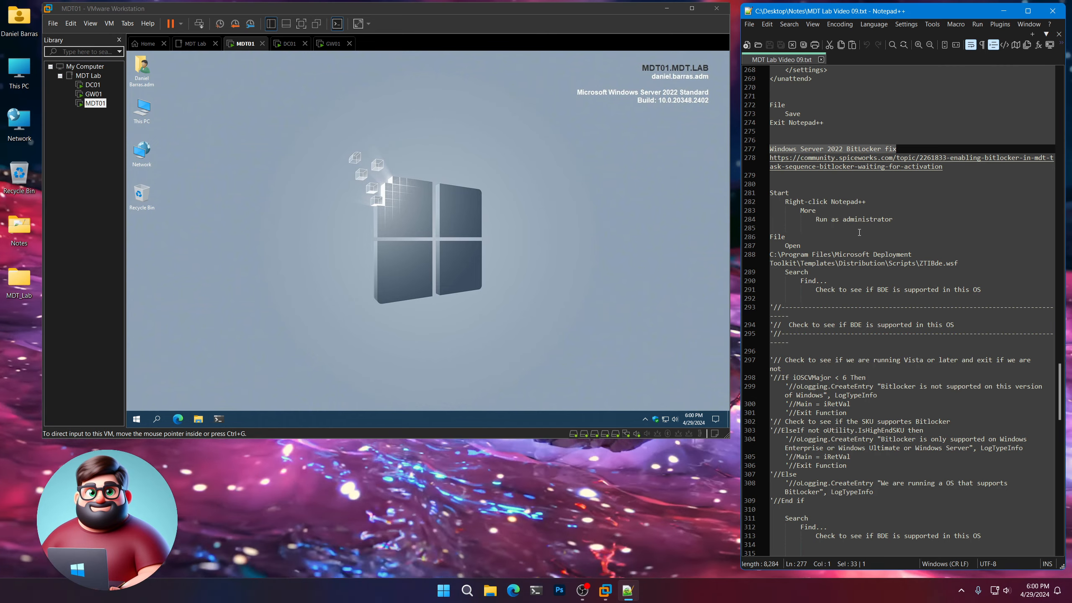
{"action": "double_click", "coordinate": [847, 167]}
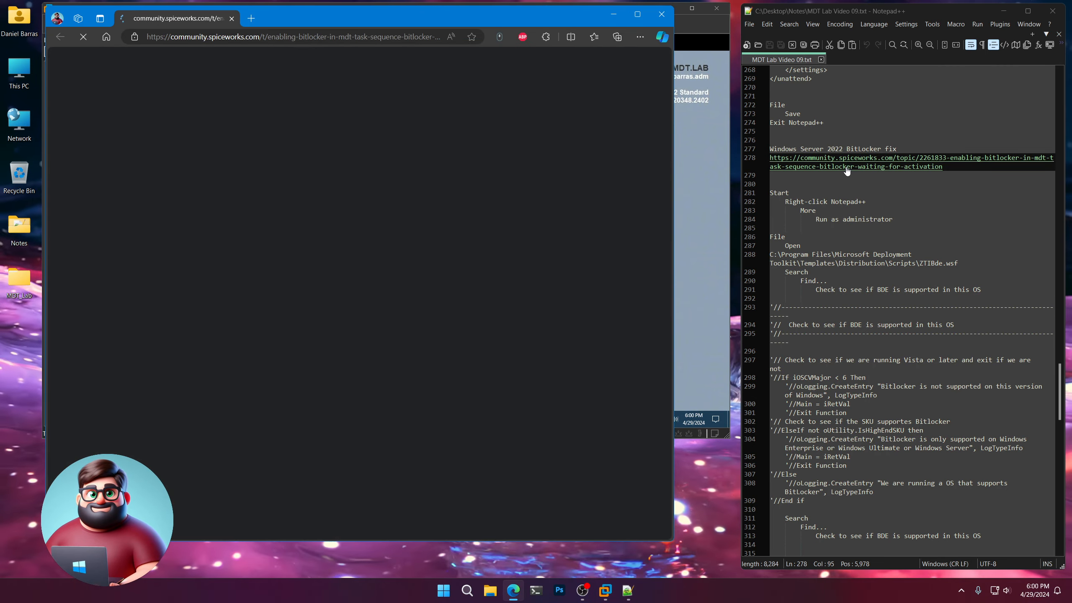
{"action": "scroll", "coordinate": [500, 216], "scroll_direction": "down", "scroll_amount": 15}
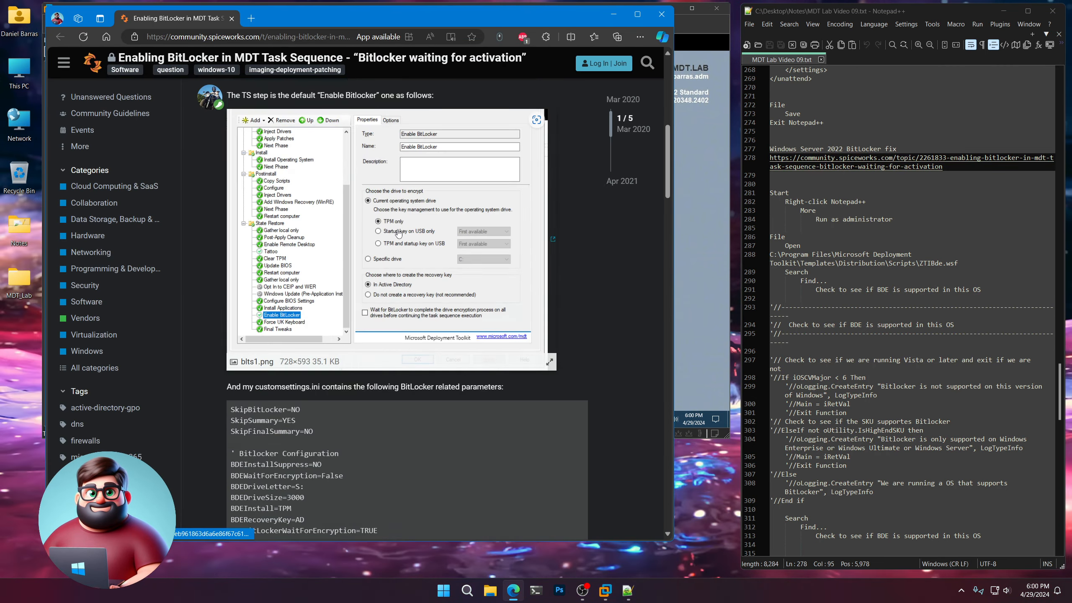
{"action": "scroll", "coordinate": [398, 230], "scroll_direction": "down", "scroll_amount": 2}
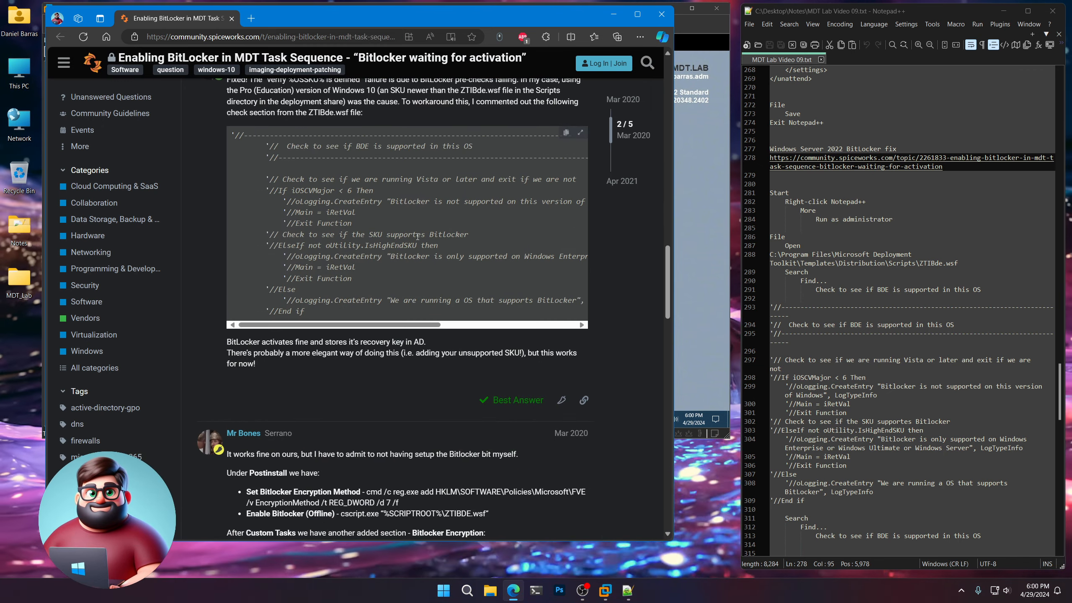
{"action": "left_click", "coordinate": [661, 13]}
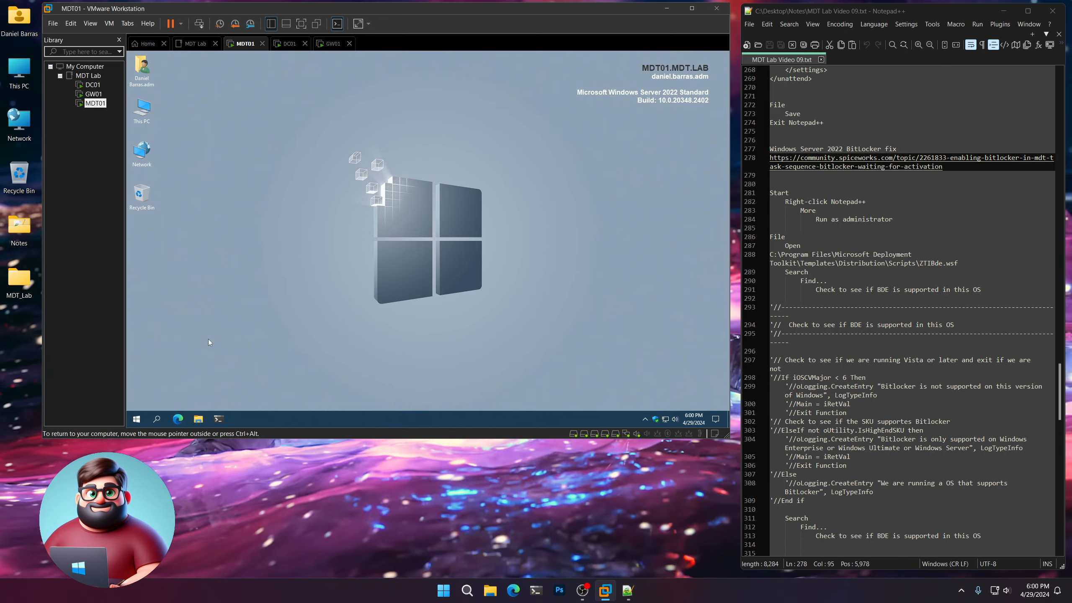
Start Notepad++ as administrator on MDT01 for the BitLocker fix.
{"action": "left_click", "coordinate": [136, 419]}
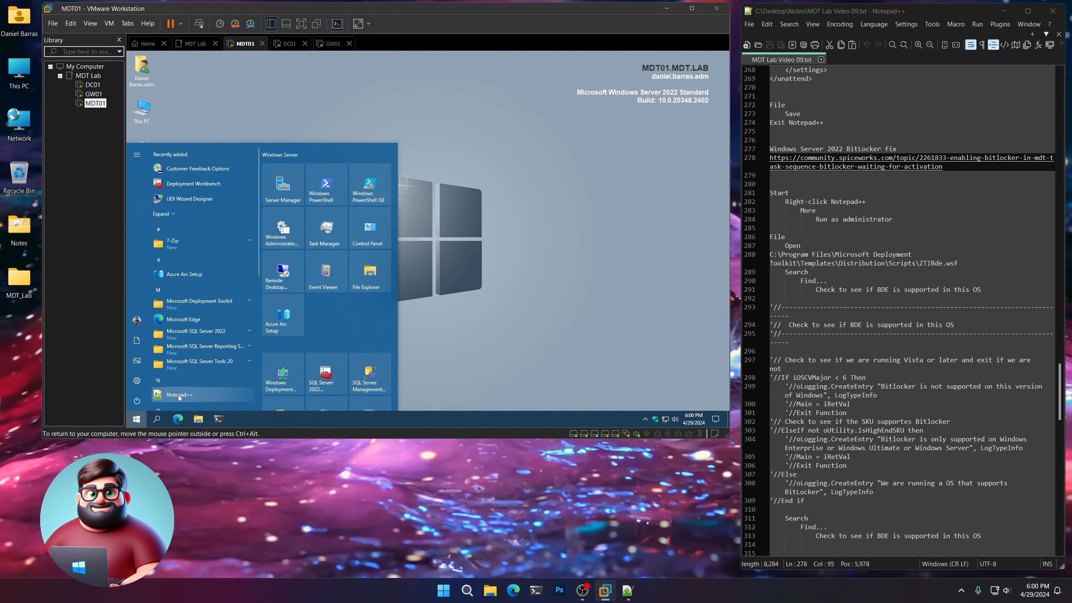
{"action": "right_click", "coordinate": [179, 395]}
{"action": "mouse_move", "coordinate": [236, 372]}
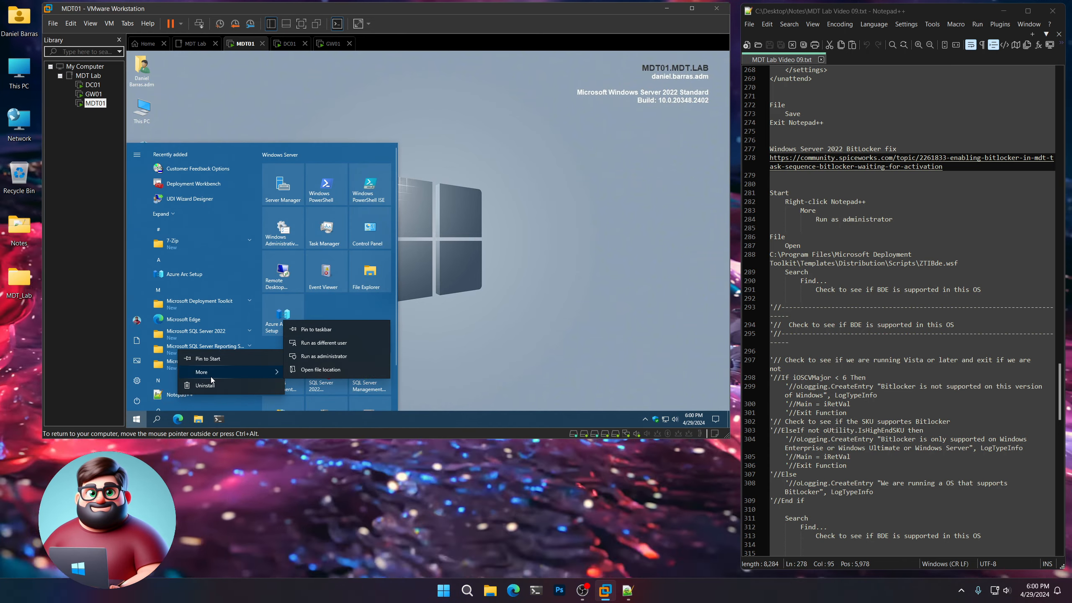
{"action": "left_click", "coordinate": [328, 355]}
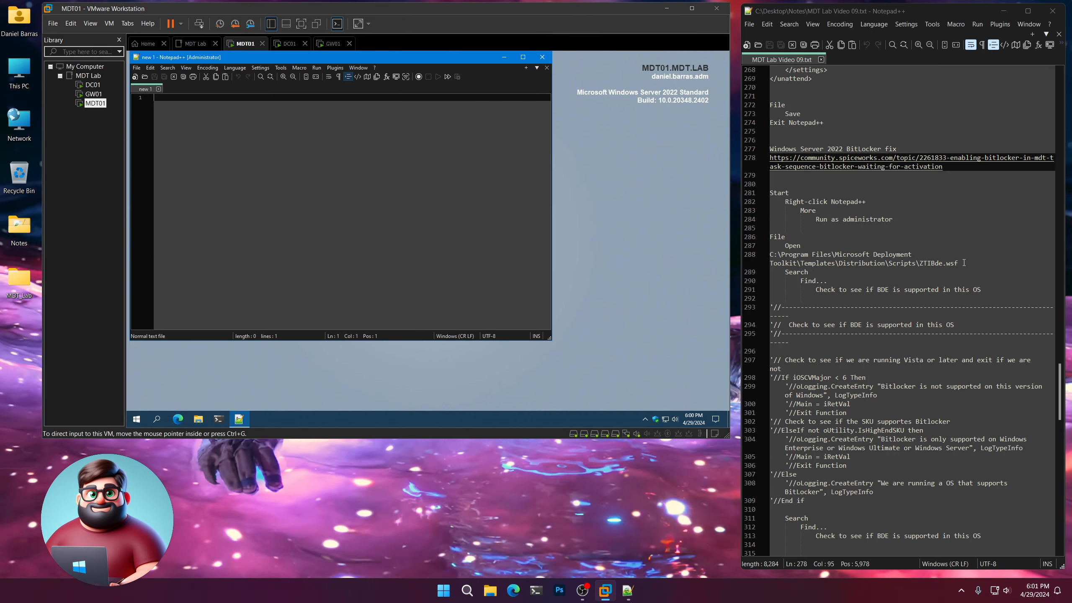
Open C:\Program Files\Microsoft Deployment Toolkit\Templates\Distribution\Scripts\ZTIBde.wsf in the administrator Notepad++, using the path copied from the notes.
{"action": "left_click_drag", "start_coordinate": [964, 263], "coordinate": [762, 259]}
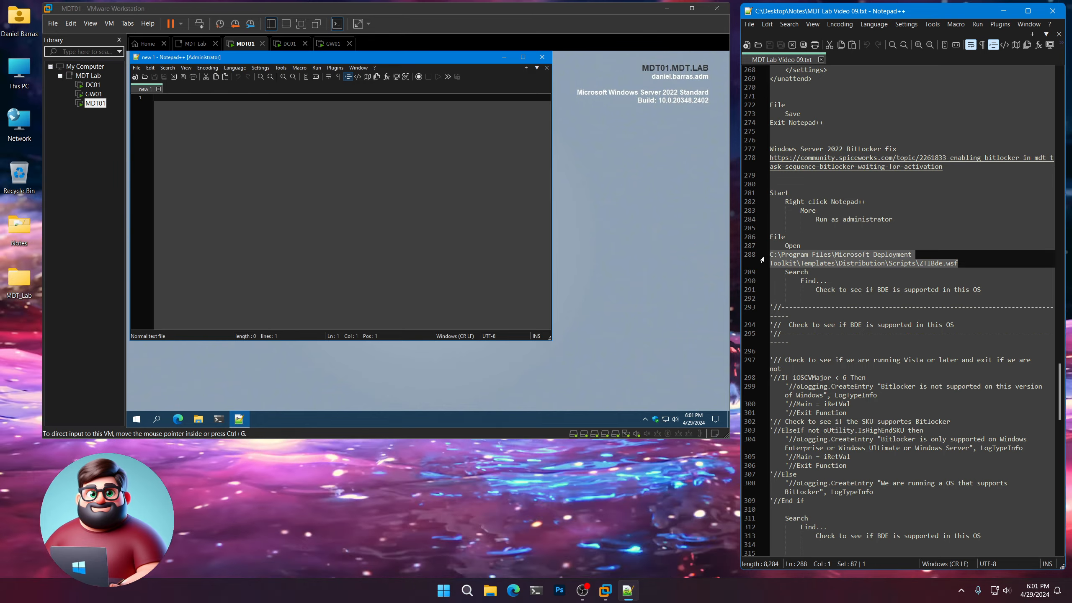
{"action": "right_click", "coordinate": [786, 256]}
{"action": "left_click", "coordinate": [814, 275]}
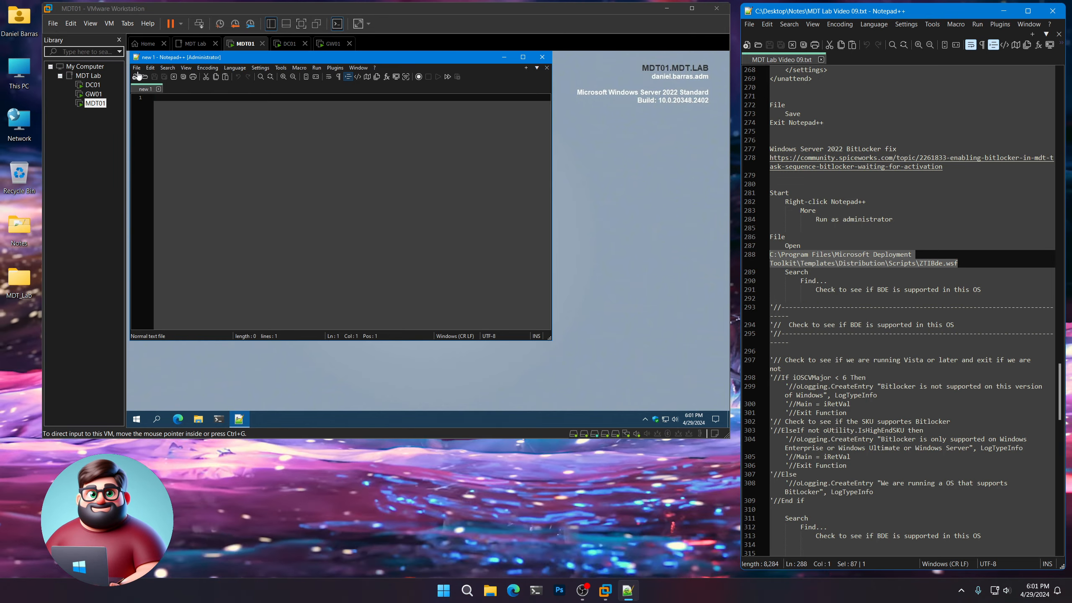
{"action": "left_click", "coordinate": [137, 67]}
{"action": "left_click", "coordinate": [144, 83]}
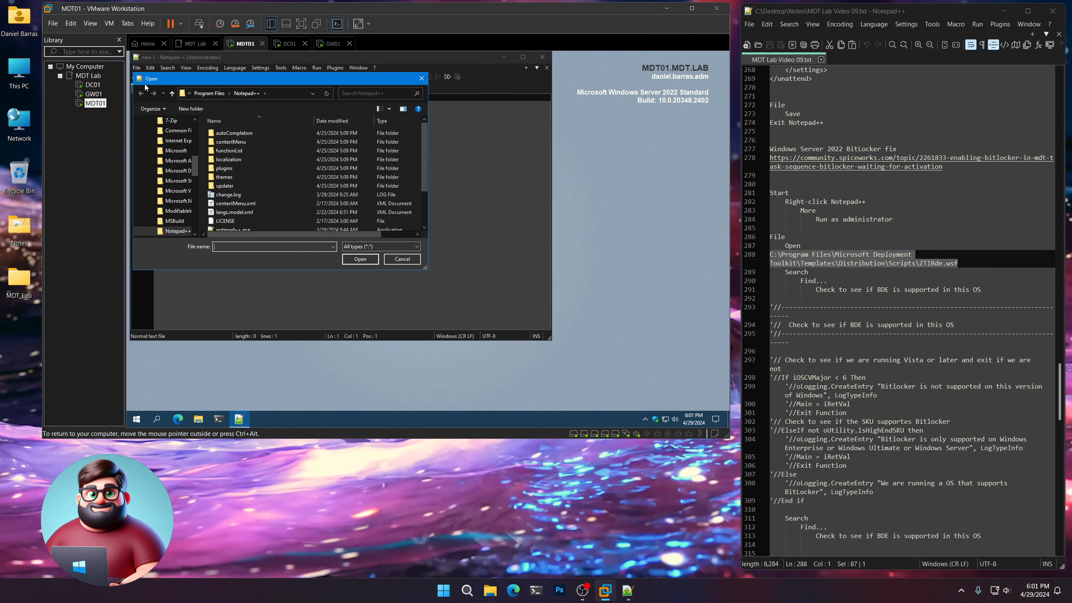
{"action": "key", "text": "ctrl+v"}
{"action": "left_click", "coordinate": [360, 259]}
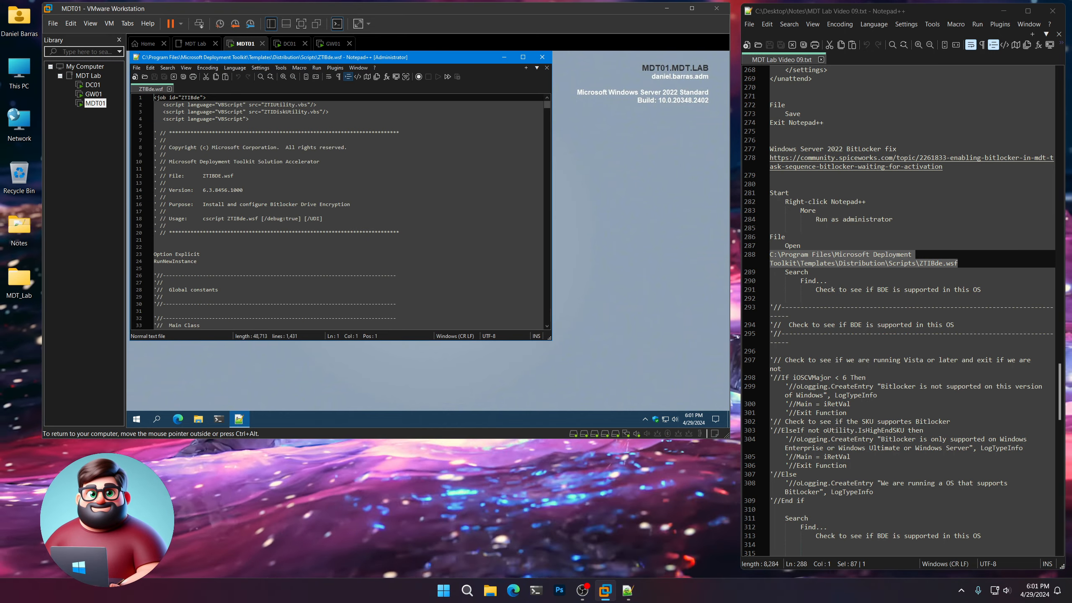
Find the text "Check to see if BDE is supported in this OS", copied from the notes, in ZTIBde.wsf and close the search dialog.
{"action": "left_click_drag", "start_coordinate": [981, 289], "coordinate": [815, 289]}
{"action": "right_click", "coordinate": [826, 288]}
{"action": "left_click", "coordinate": [865, 307]}
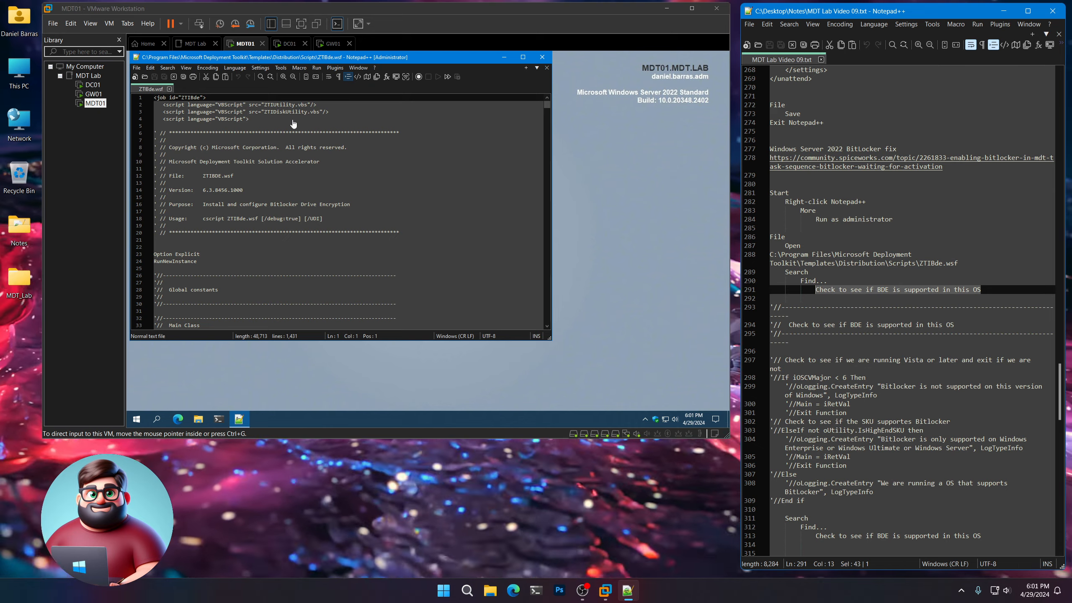
{"action": "left_click", "coordinate": [167, 67]}
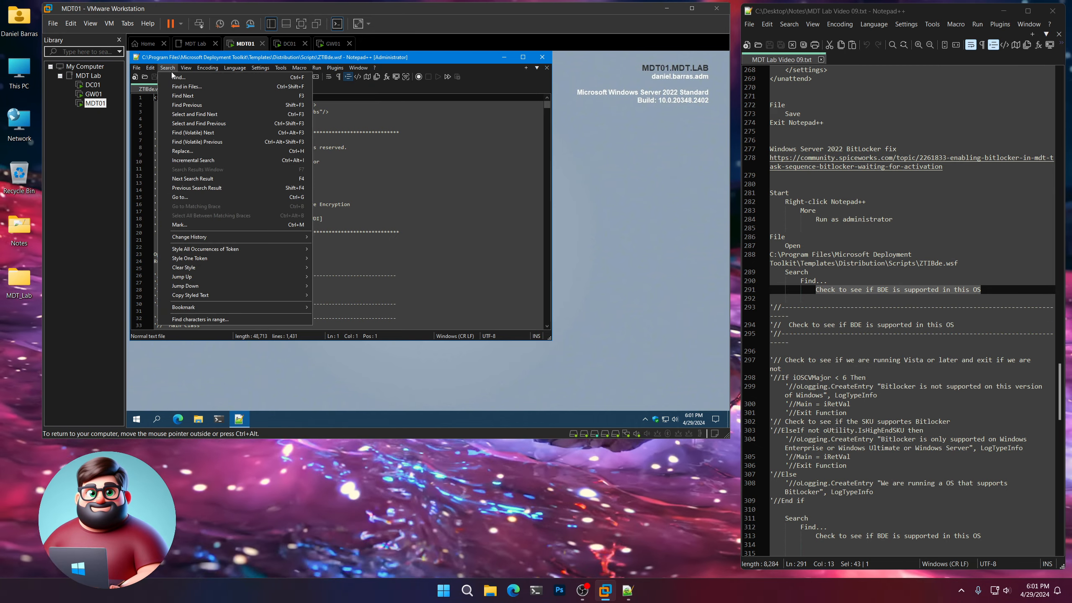
{"action": "left_click", "coordinate": [173, 76]}
{"action": "key", "text": "ctrl+v"}
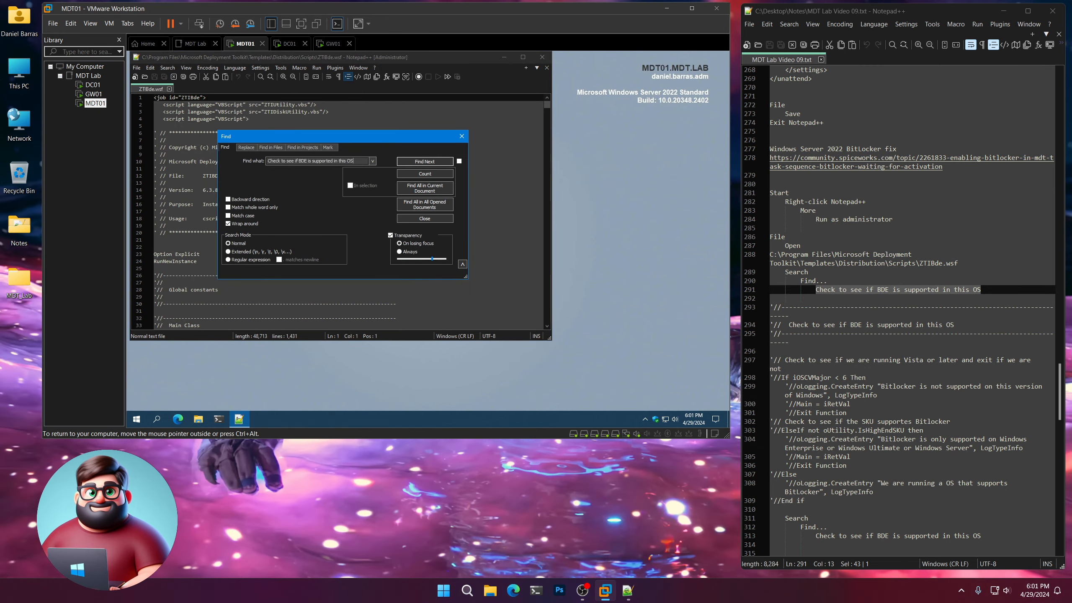
{"action": "left_click", "coordinate": [424, 162]}
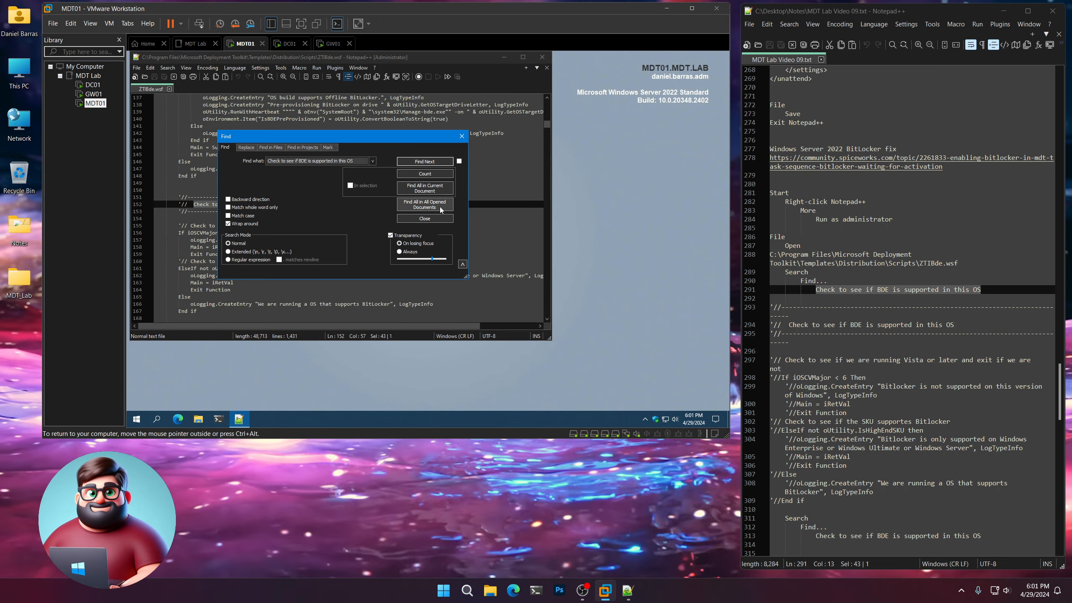
{"action": "left_click", "coordinate": [424, 218]}
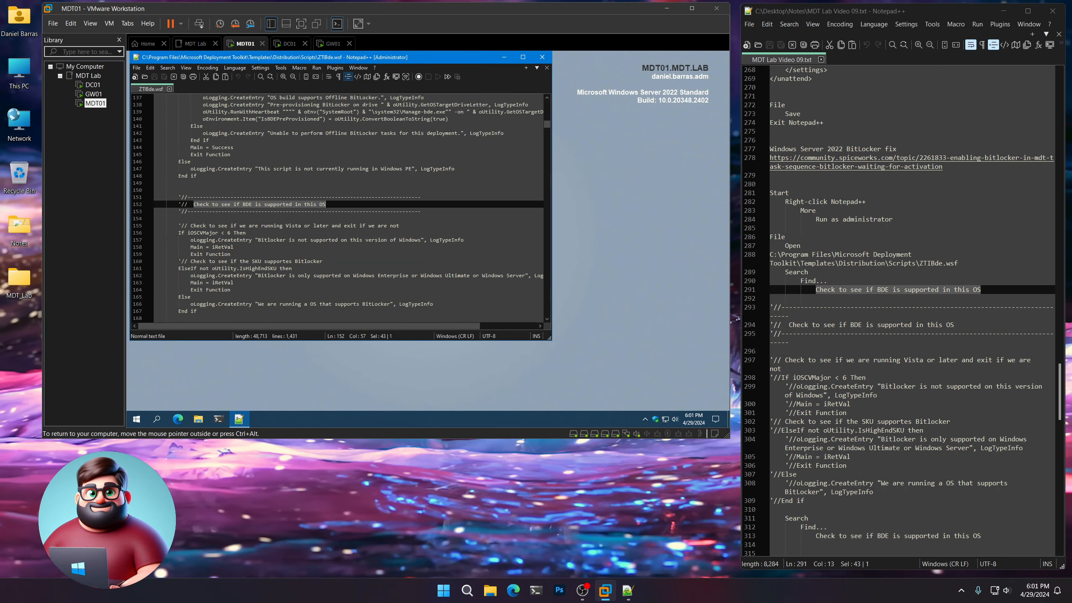
Replace the BDE support check section in ZTIBde.wsf, down to its End if, with the commented-out version from the notes and save the file.
{"action": "scroll", "coordinate": [337, 207], "scroll_direction": "down", "scroll_amount": 2}
{"action": "scroll", "coordinate": [857, 379], "scroll_direction": "down", "scroll_amount": 5}
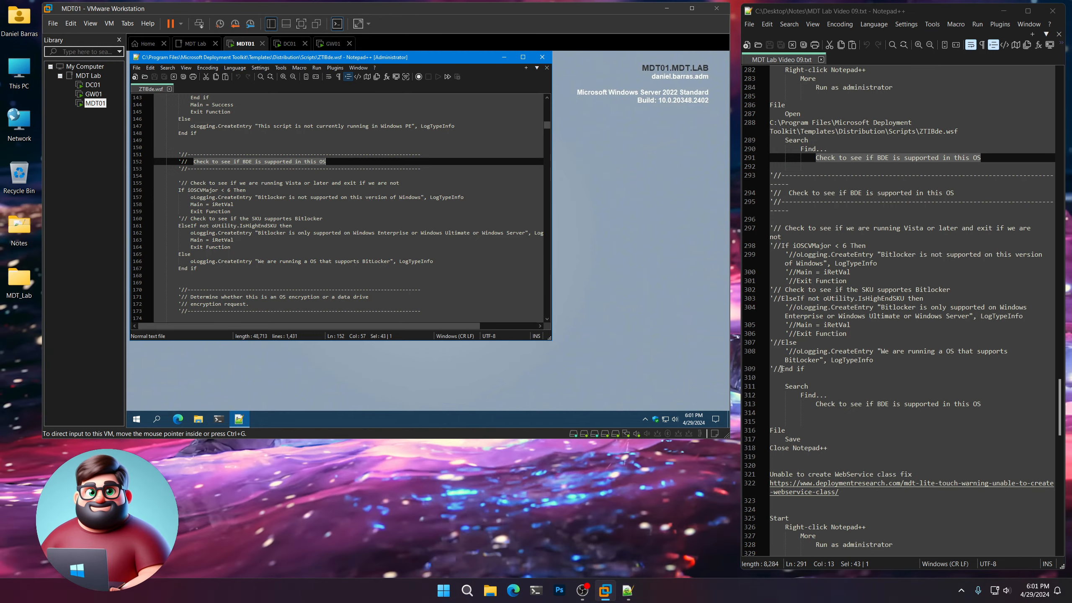
{"action": "left_click", "coordinate": [808, 367]}
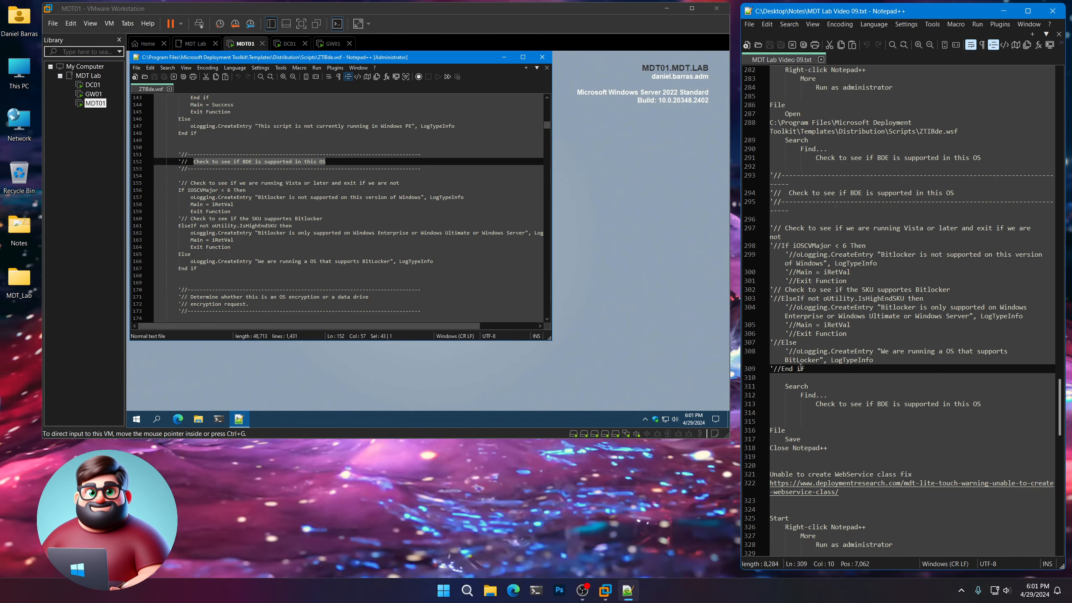
{"action": "left_click_drag", "start_coordinate": [800, 368], "coordinate": [755, 176]}
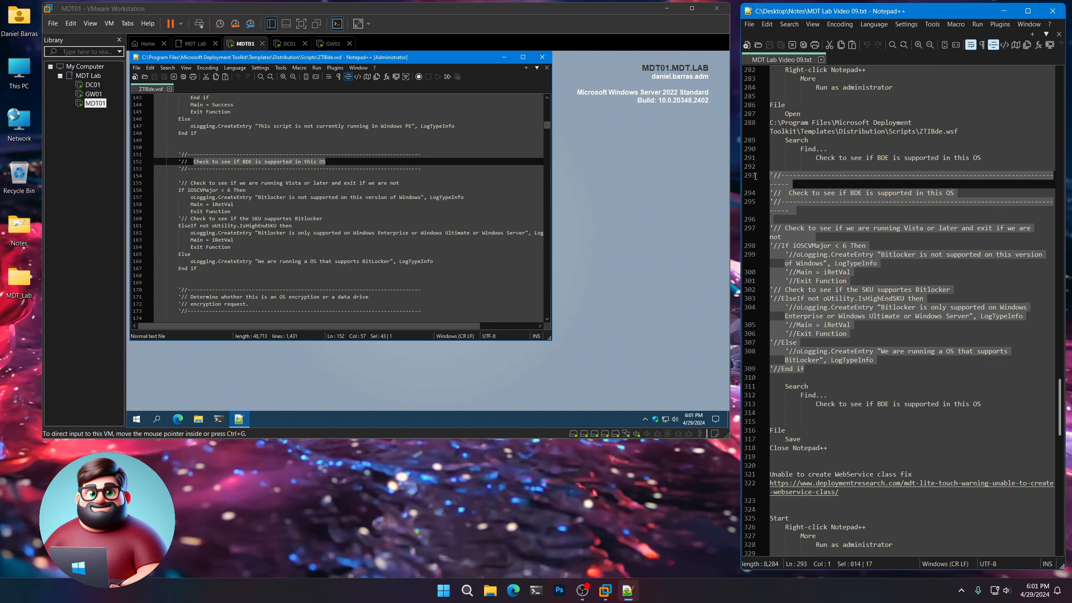
{"action": "right_click", "coordinate": [779, 184]}
{"action": "left_click", "coordinate": [802, 198]}
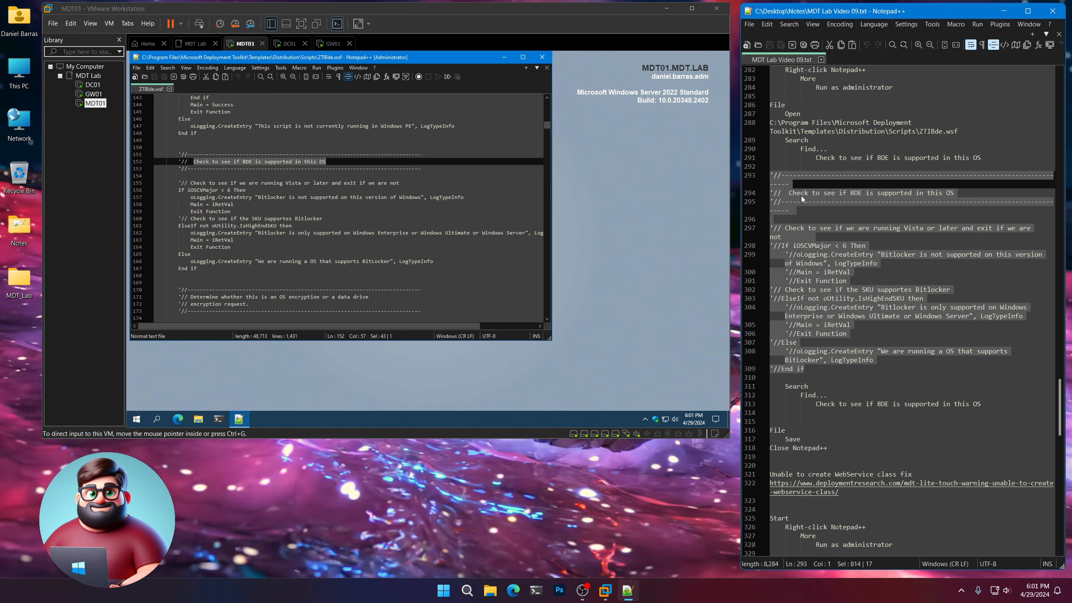
{"action": "left_click", "coordinate": [216, 257]}
{"action": "left_click_drag", "start_coordinate": [198, 268], "coordinate": [155, 154]}
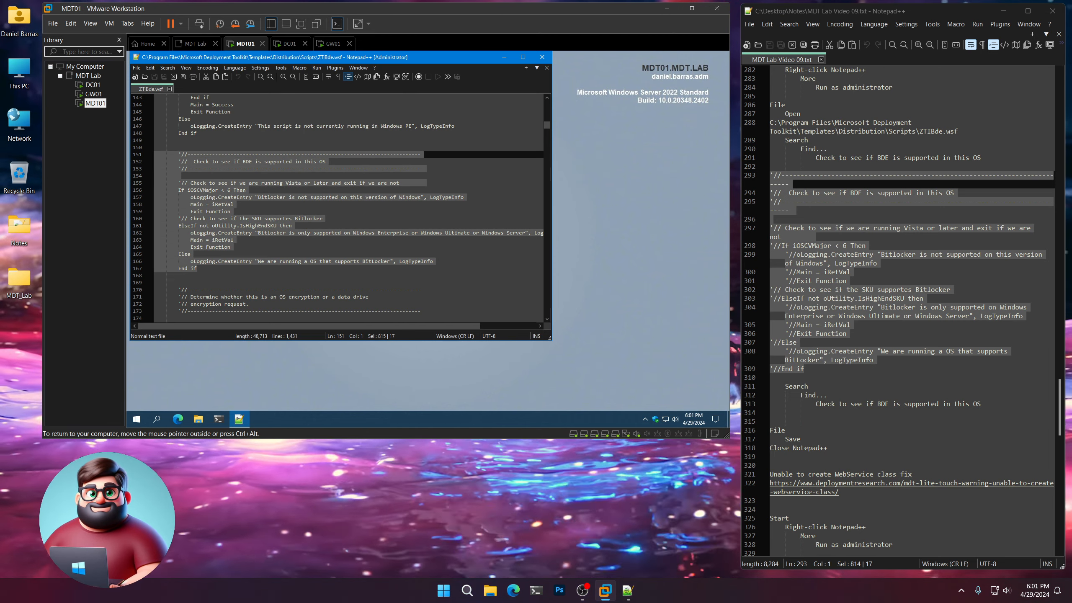
{"action": "key", "text": "ctrl+v"}
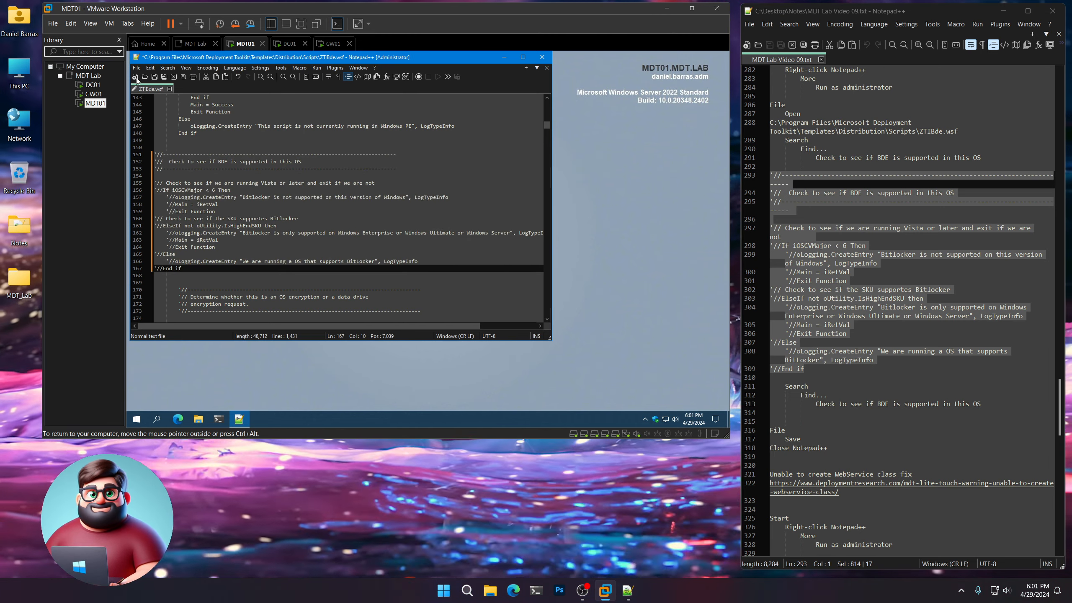
{"action": "left_click", "coordinate": [155, 77]}
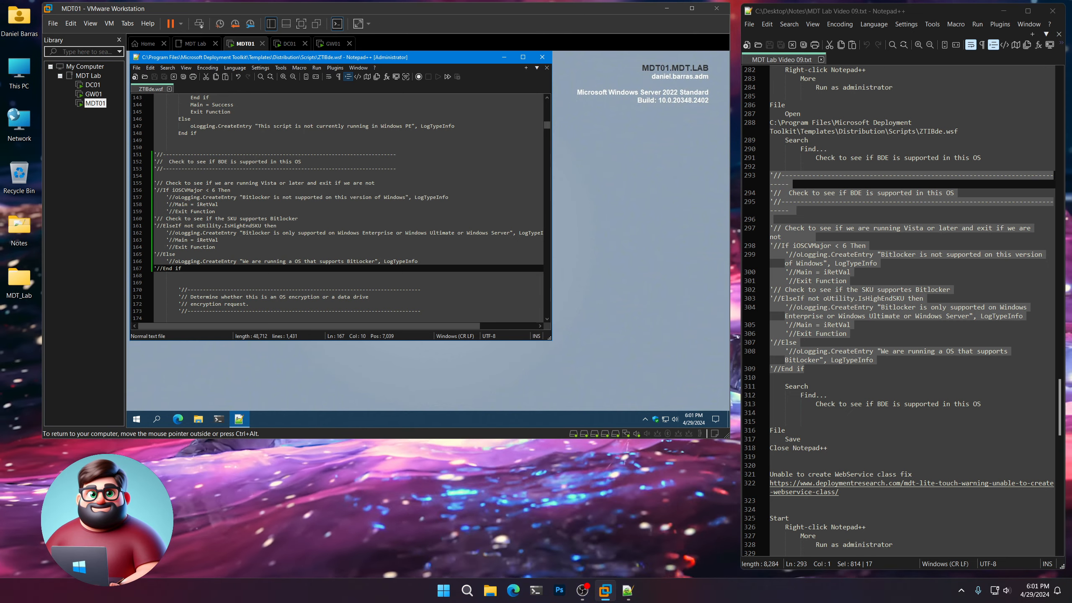
Search ZTIBde.wsf again for "Check to see if BDE is supported in this OS", copied from the notes, and close Notepad++ on MDT01.
{"action": "scroll", "coordinate": [834, 318], "scroll_direction": "down", "scroll_amount": 2}
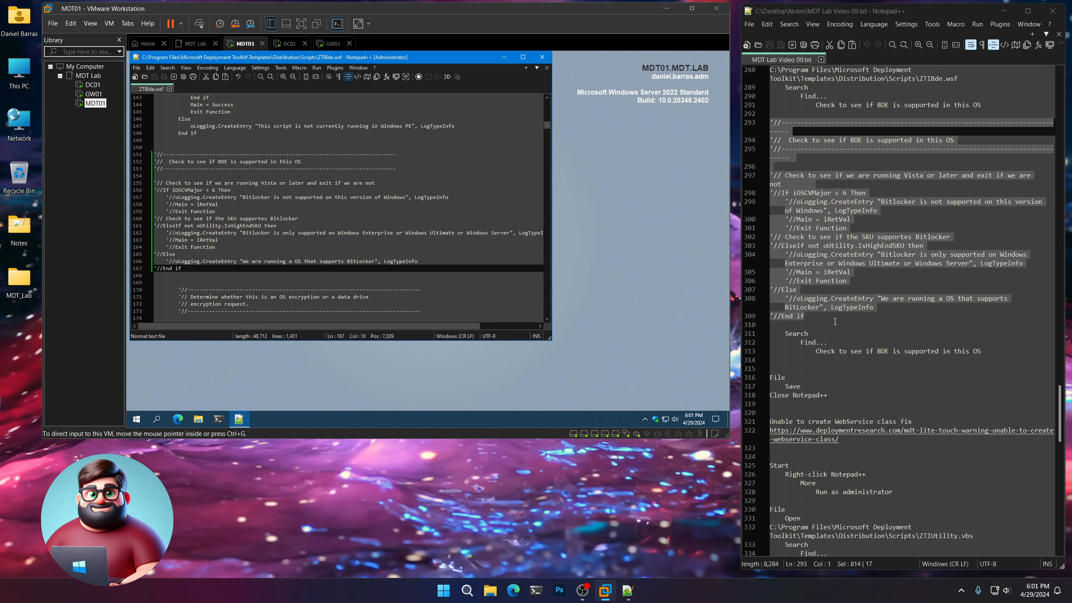
{"action": "left_click_drag", "start_coordinate": [982, 352], "coordinate": [817, 351]}
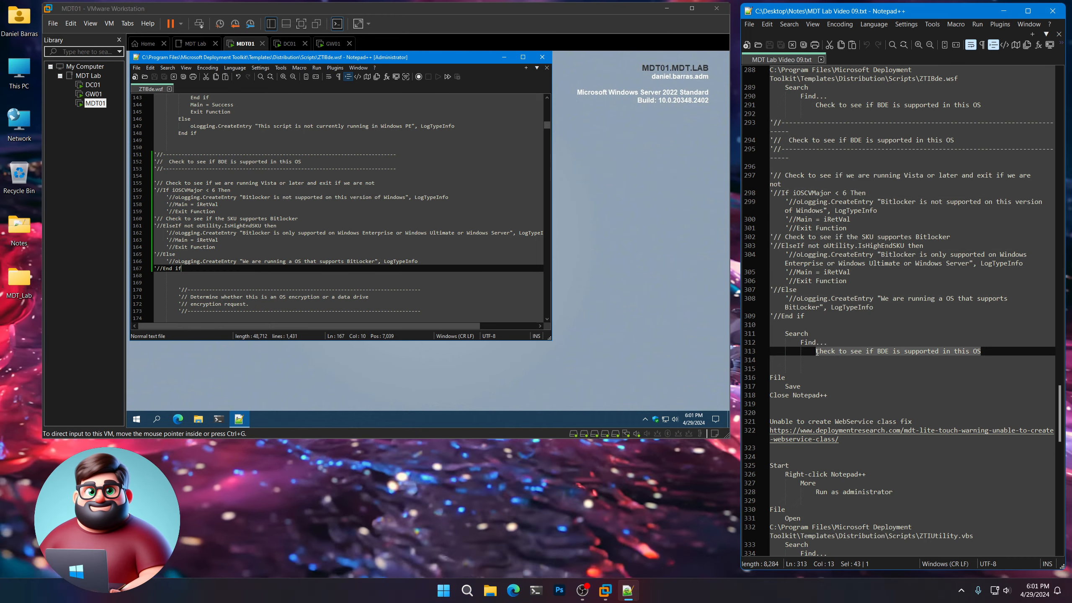
{"action": "right_click", "coordinate": [832, 351]}
{"action": "left_click", "coordinate": [856, 131]}
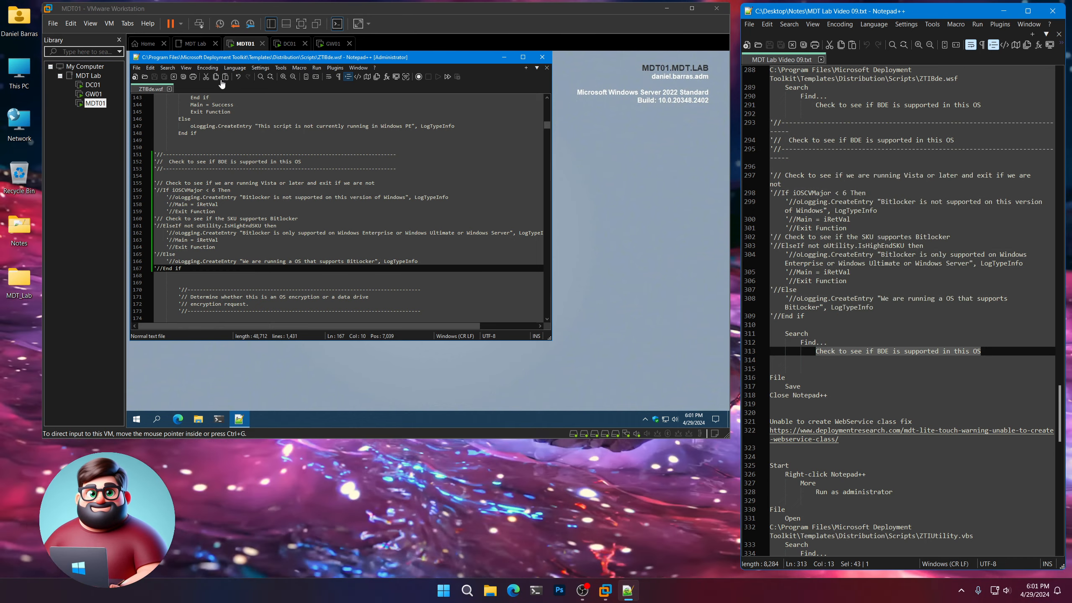
{"action": "left_click", "coordinate": [168, 67]}
{"action": "left_click", "coordinate": [174, 76]}
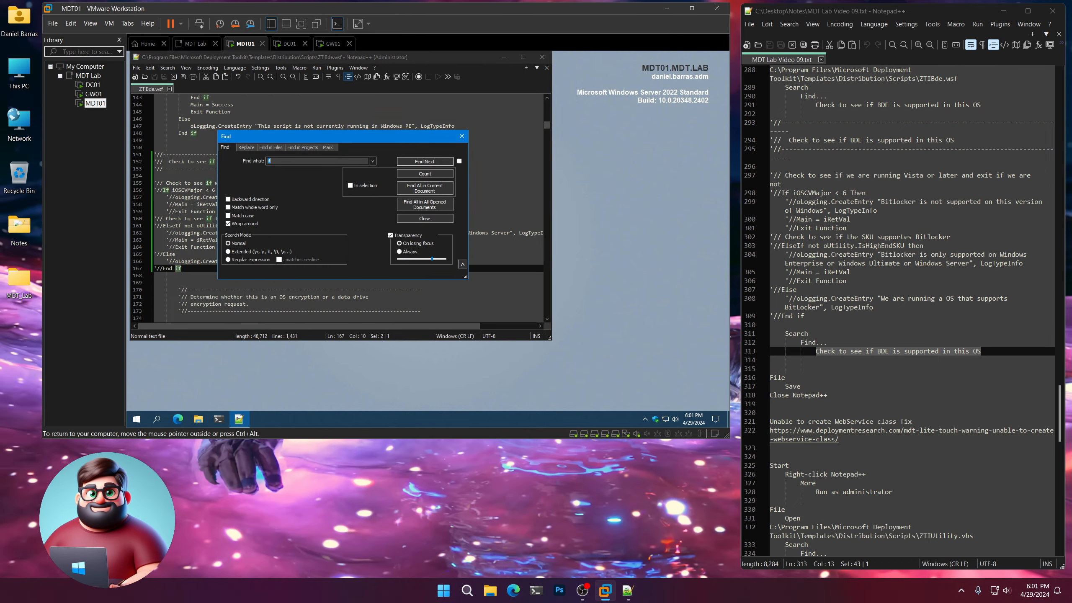
{"action": "key", "text": "ctrl+v"}
{"action": "left_click", "coordinate": [425, 161]}
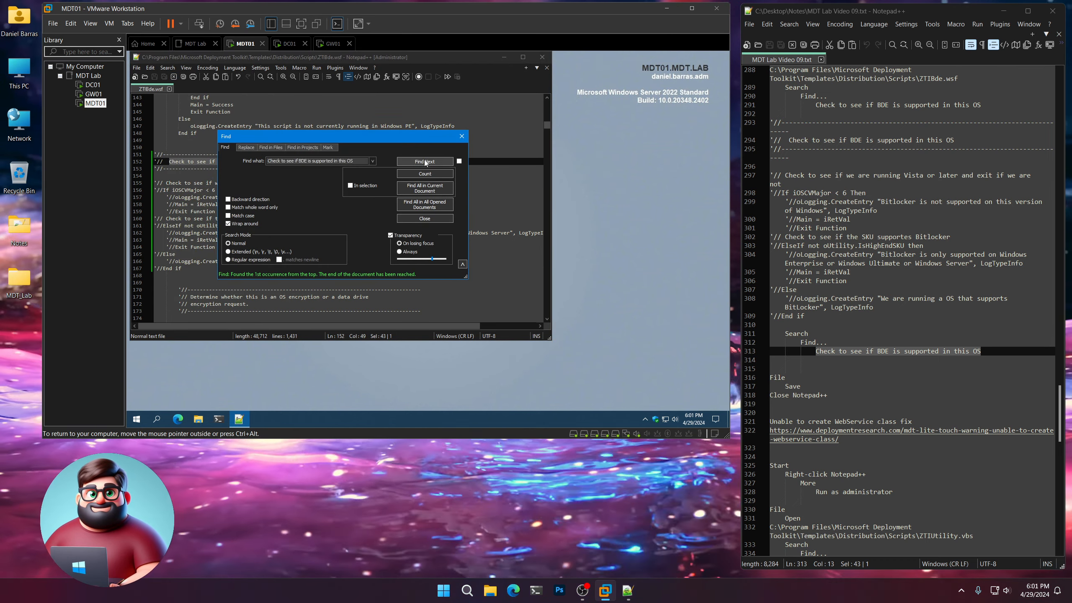
{"action": "left_click", "coordinate": [425, 218]}
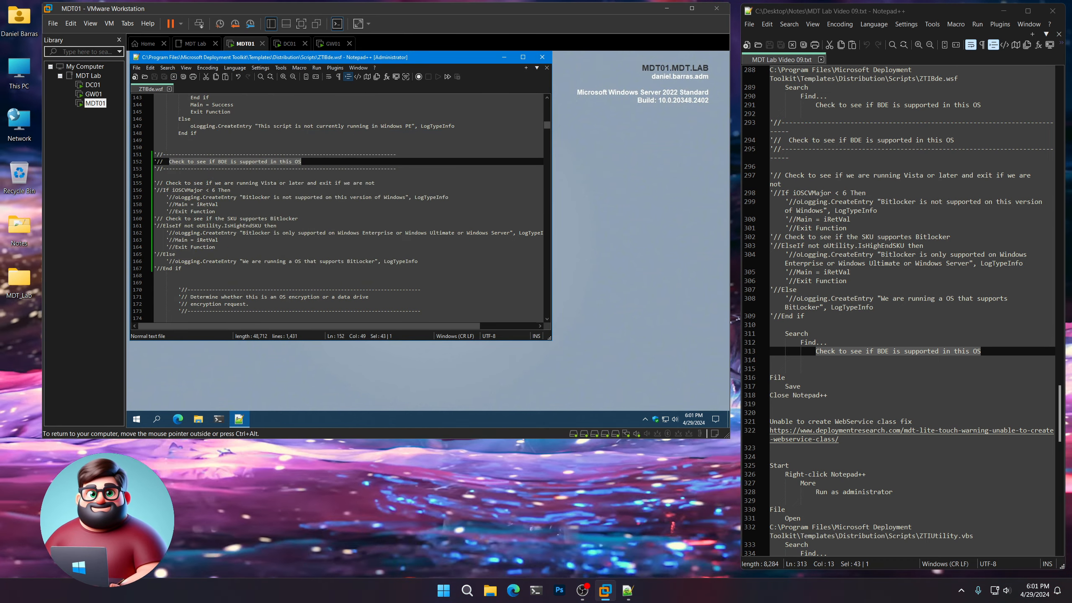
{"action": "left_click", "coordinate": [542, 57]}
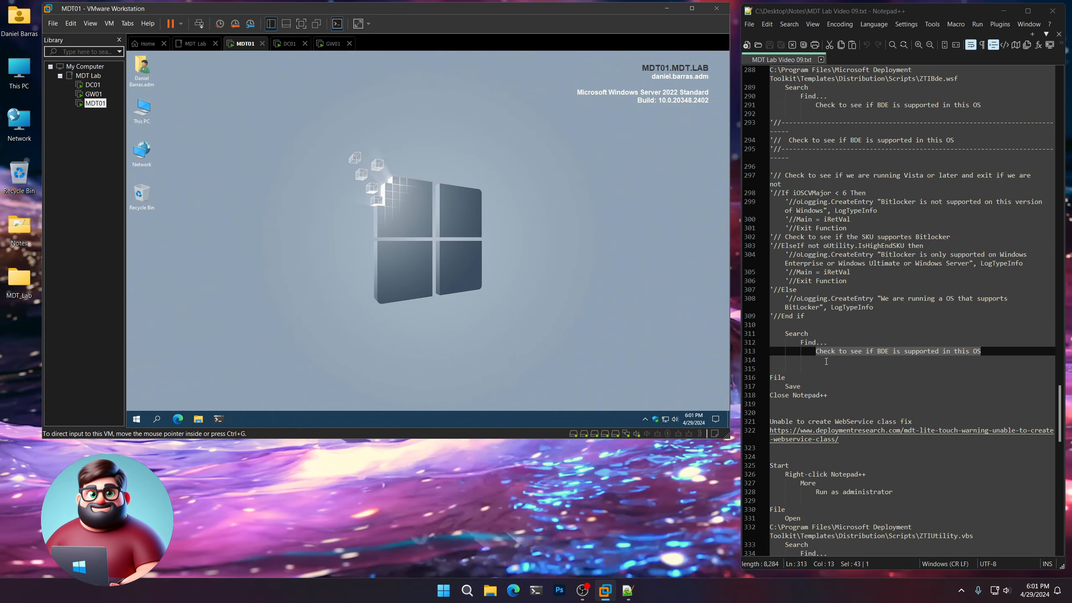
Open the deploymentresearch.com link for the "Unable to create WebService class" fix from the notes, read the article's background and fix, and close the browser.
{"action": "scroll", "coordinate": [827, 345], "scroll_direction": "down", "scroll_amount": 10}
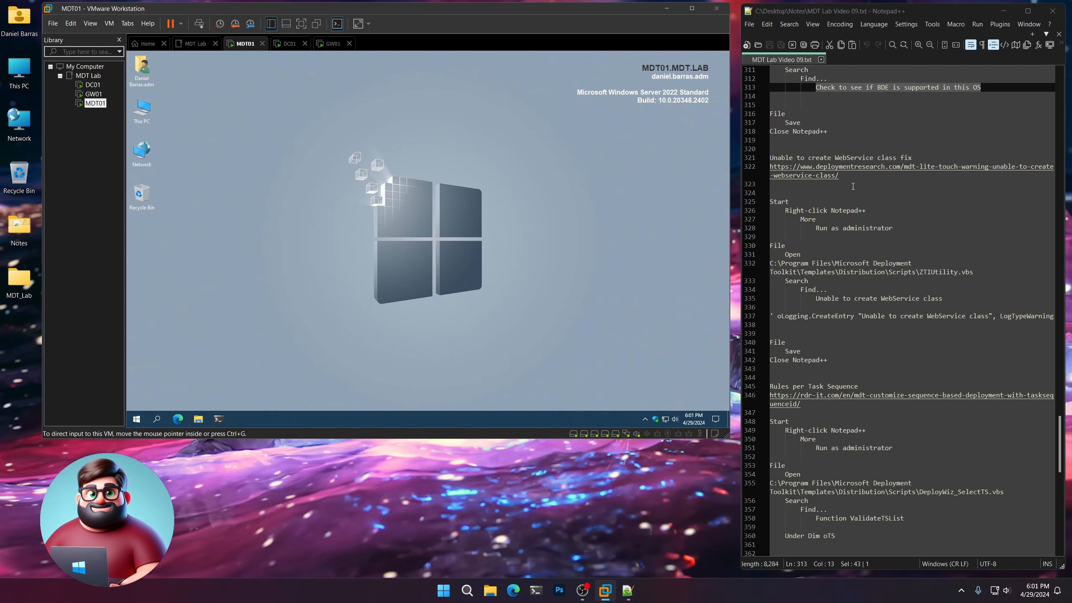
{"action": "double_click", "coordinate": [856, 173]}
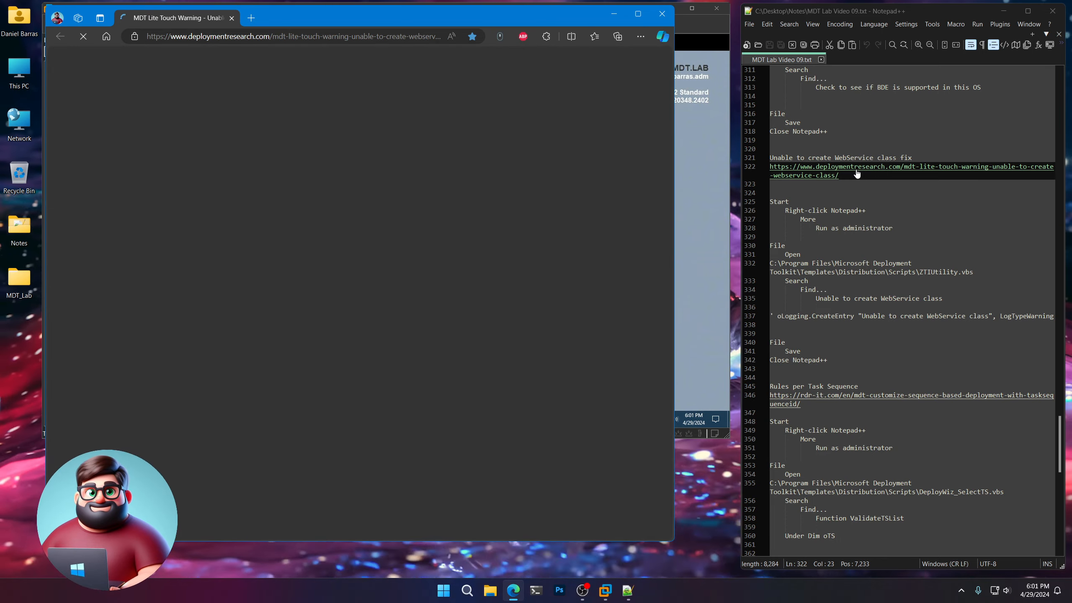
{"action": "scroll", "coordinate": [325, 278], "scroll_direction": "down", "scroll_amount": 3}
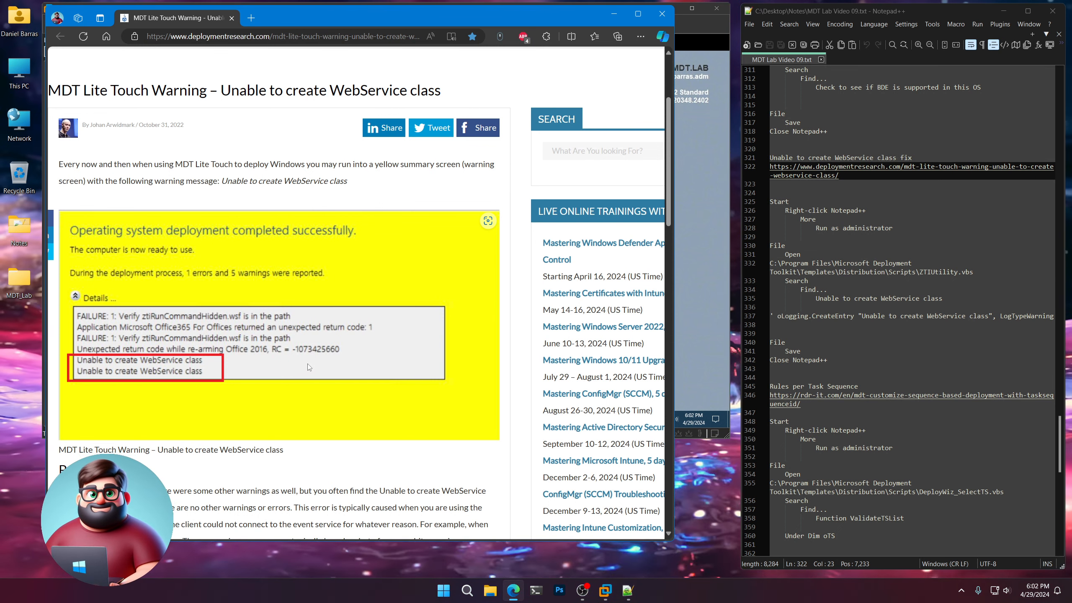
{"action": "scroll", "coordinate": [307, 363], "scroll_direction": "down", "scroll_amount": 5}
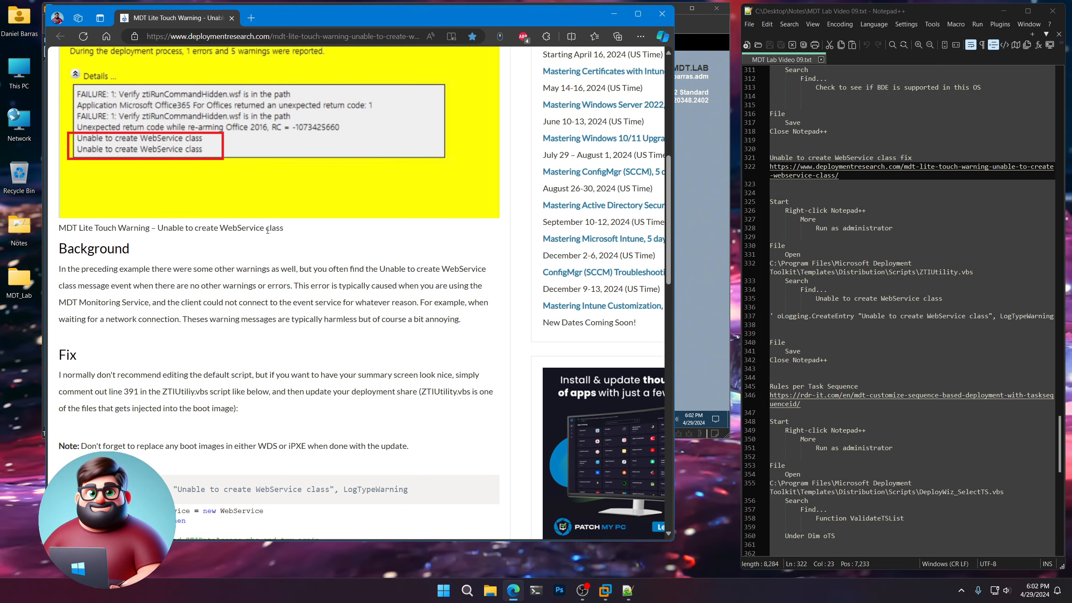
{"action": "scroll", "coordinate": [268, 230], "scroll_direction": "down", "scroll_amount": 8}
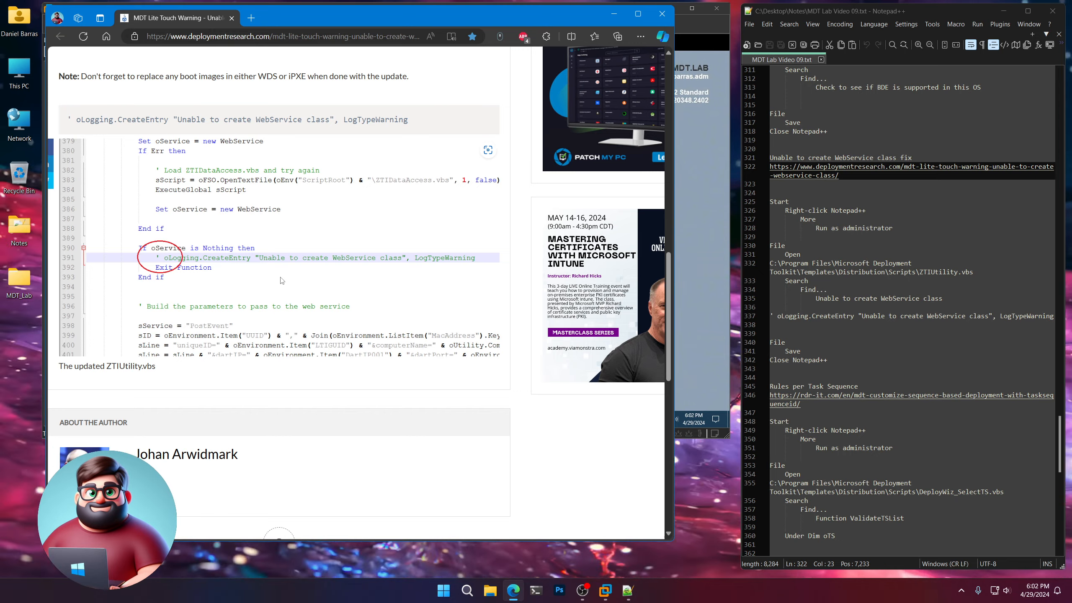
{"action": "scroll", "coordinate": [291, 277], "scroll_direction": "up", "scroll_amount": 15}
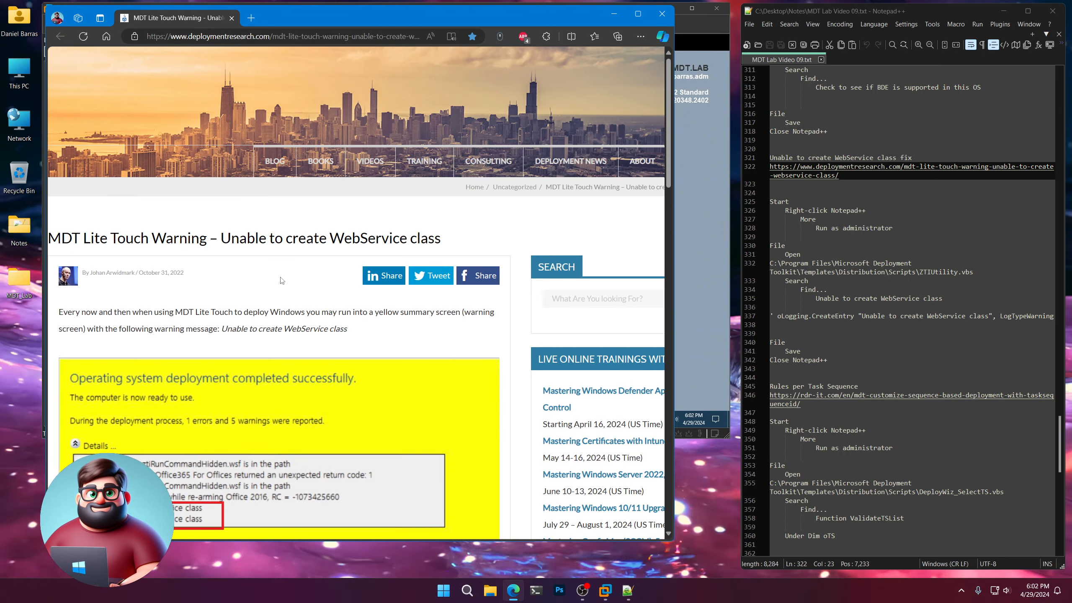
{"action": "left_click", "coordinate": [662, 13]}
Start Notepad++ as administrator on MDT01 for the WebService class fix.
{"action": "scroll", "coordinate": [907, 296], "scroll_direction": "down", "scroll_amount": 3}
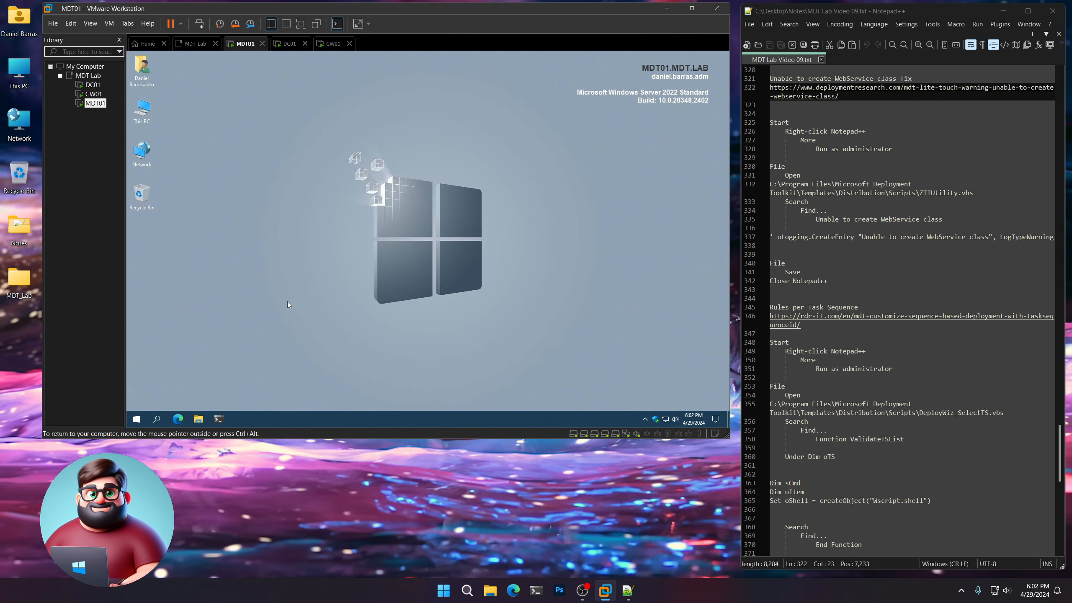
{"action": "left_click", "coordinate": [136, 418]}
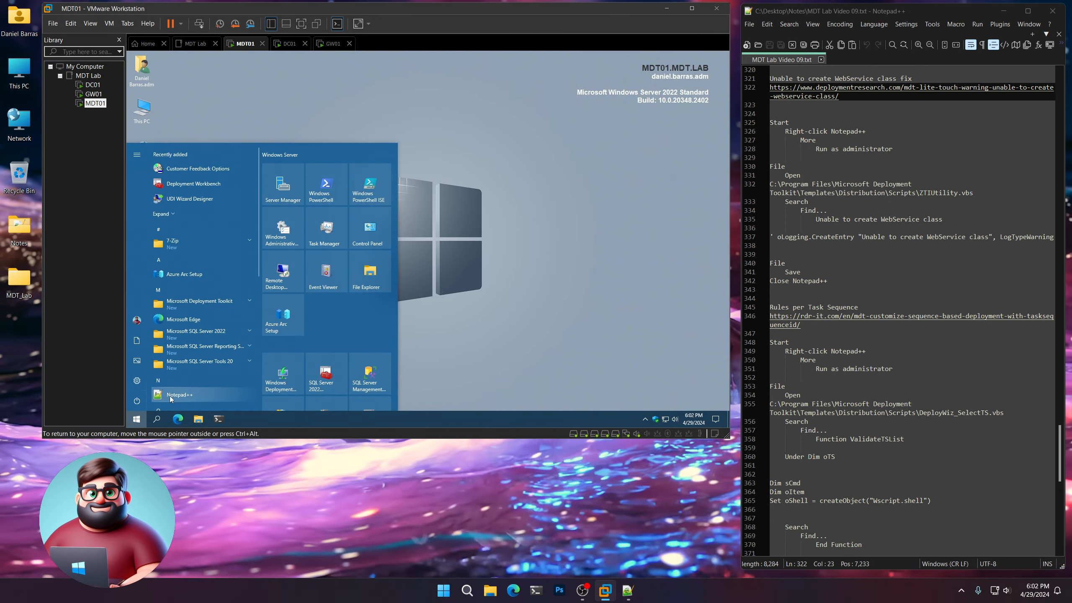
{"action": "right_click", "coordinate": [171, 397]}
{"action": "mouse_move", "coordinate": [211, 373]}
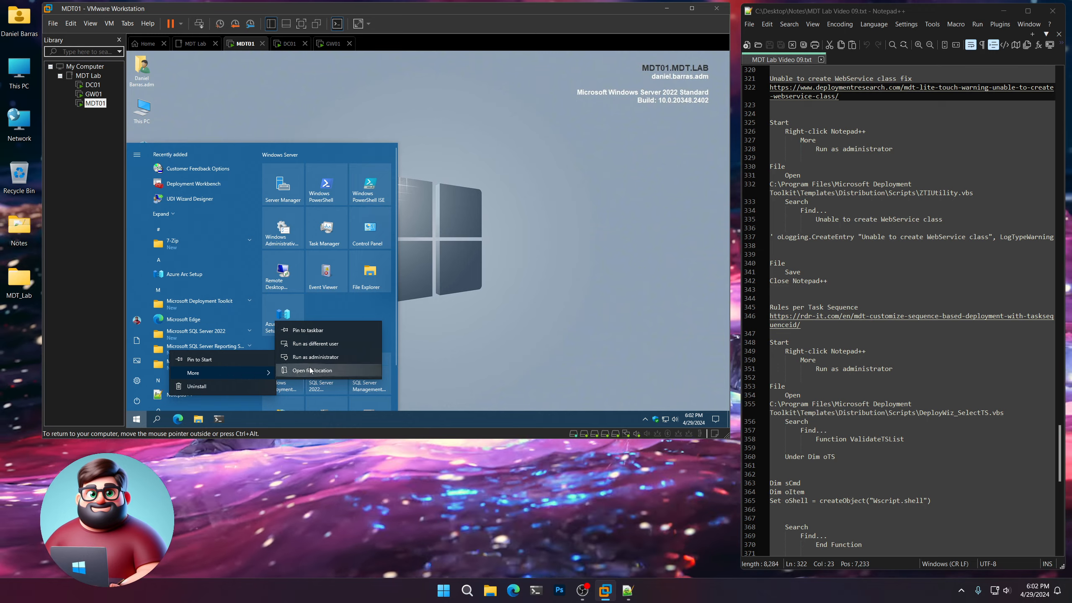
{"action": "left_click", "coordinate": [318, 356]}
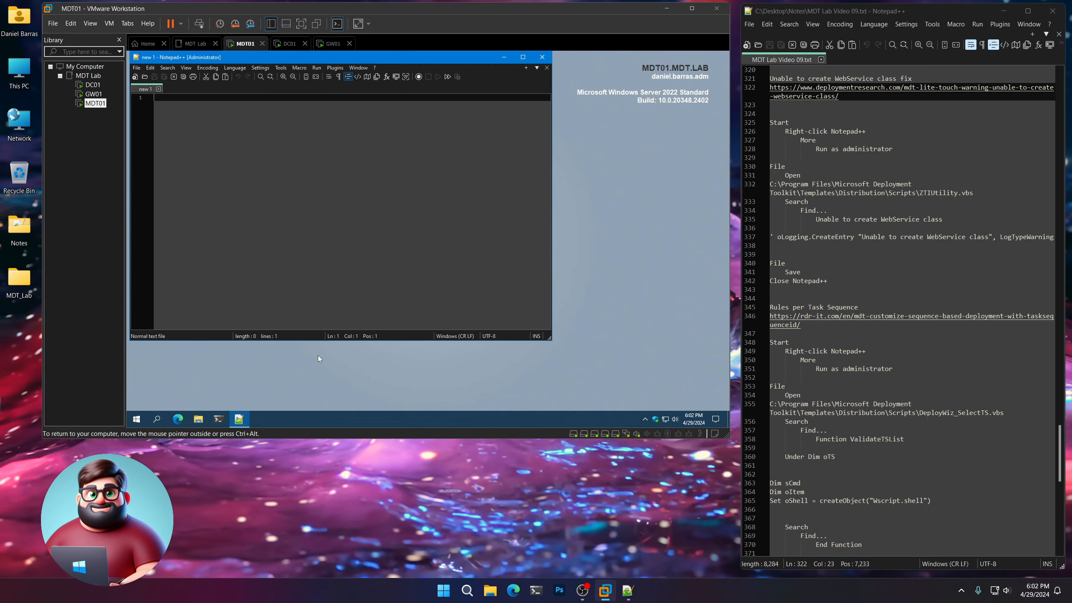
Open C:\Program Files\Microsoft Deployment Toolkit\Templates\Distribution\Scripts\ZTIUtility.vbs in the administrator Notepad++, using the path copied from the notes.
{"action": "left_click_drag", "start_coordinate": [972, 192], "coordinate": [769, 185]}
{"action": "right_click", "coordinate": [807, 186]}
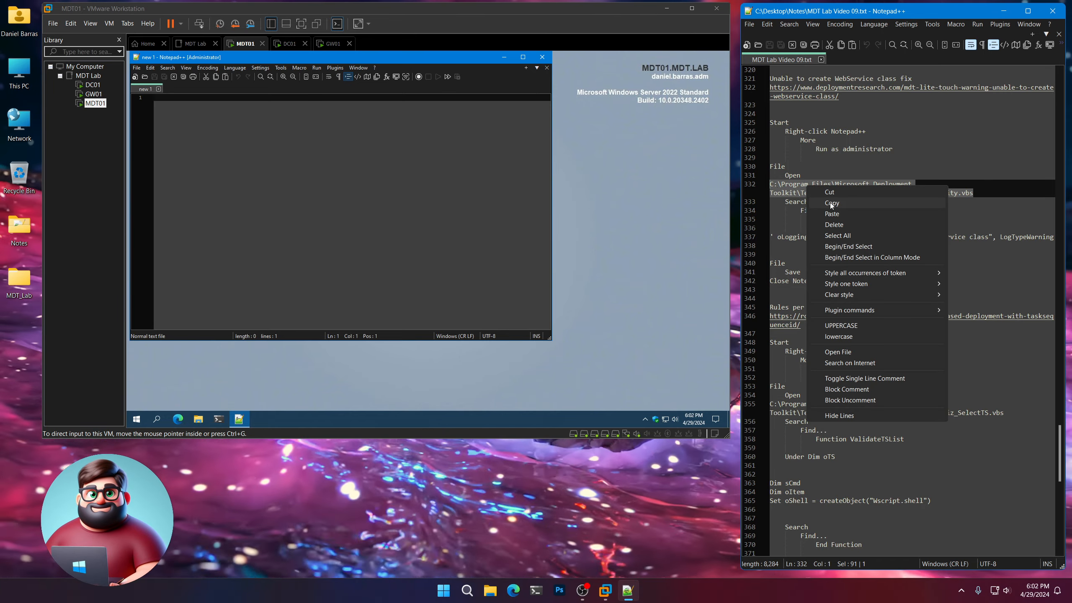
{"action": "left_click", "coordinate": [831, 203]}
{"action": "left_click", "coordinate": [136, 67]}
{"action": "left_click", "coordinate": [147, 85]}
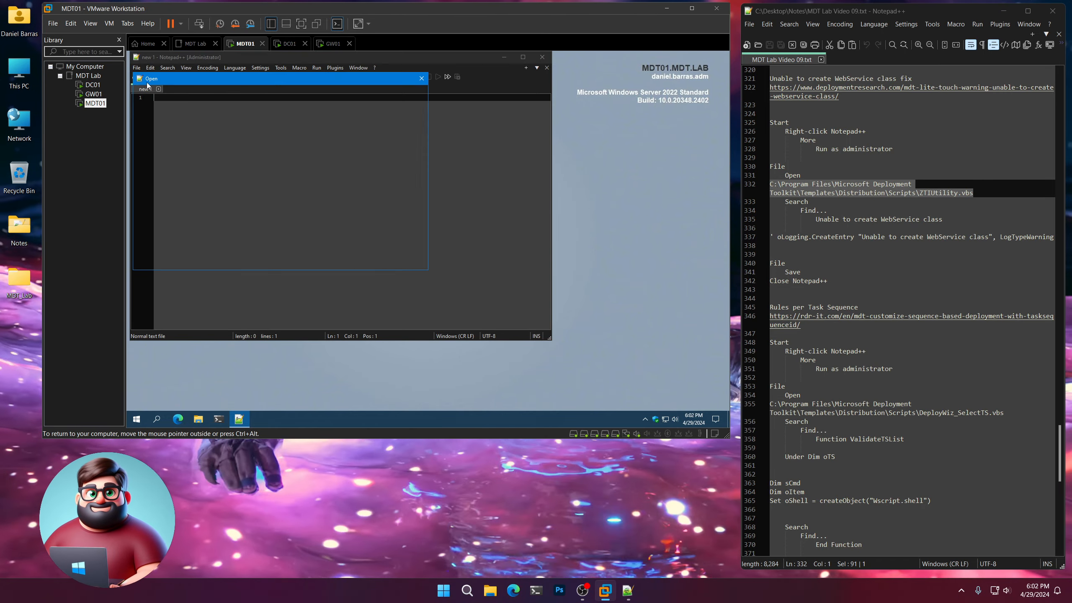
{"action": "key", "text": "ctrl+v"}
{"action": "left_click", "coordinate": [358, 256]}
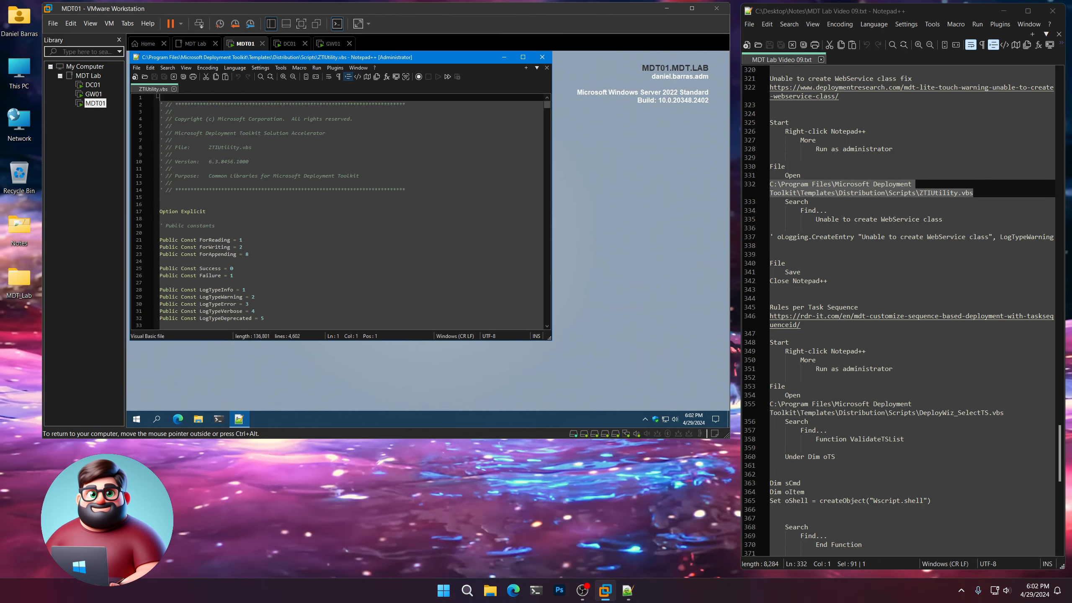
Find the text "Unable to create WebService class", copied from the notes, in ZTIUtility.vbs and close the search dialog.
{"action": "left_click", "coordinate": [167, 68]}
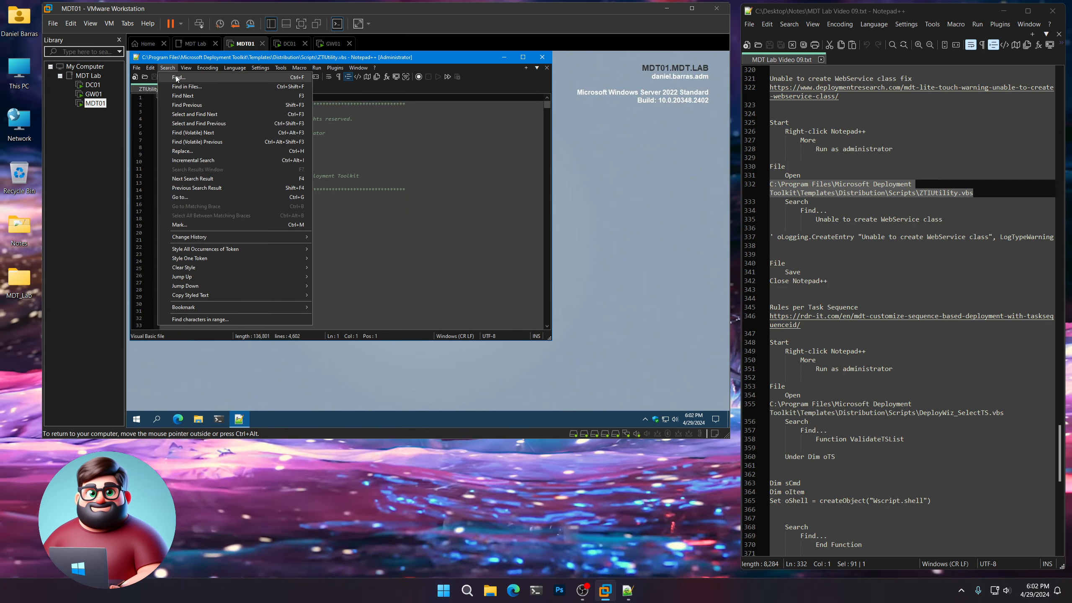
{"action": "left_click", "coordinate": [176, 78]}
{"action": "left_click_drag", "start_coordinate": [943, 219], "coordinate": [810, 219]}
{"action": "right_click", "coordinate": [849, 222]}
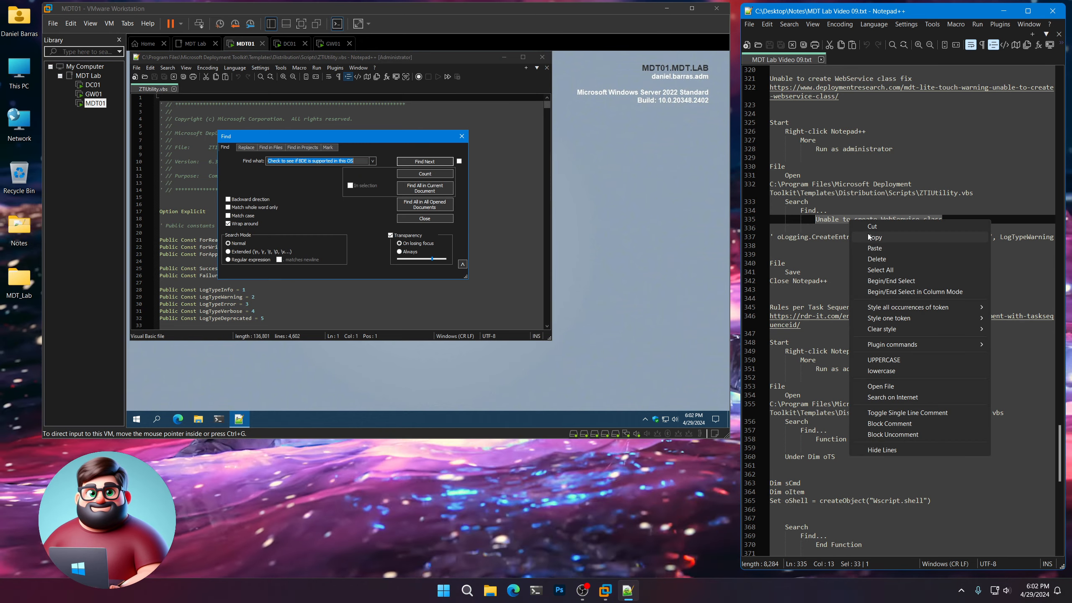
{"action": "left_click", "coordinate": [872, 237]}
{"action": "left_click", "coordinate": [355, 141]}
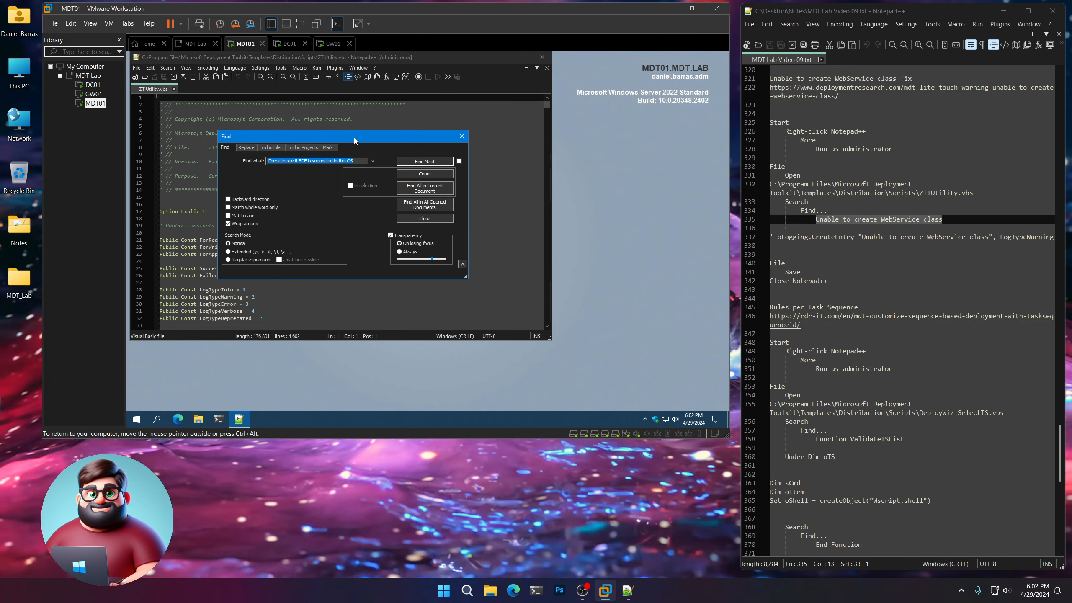
{"action": "key", "text": "ctrl+v"}
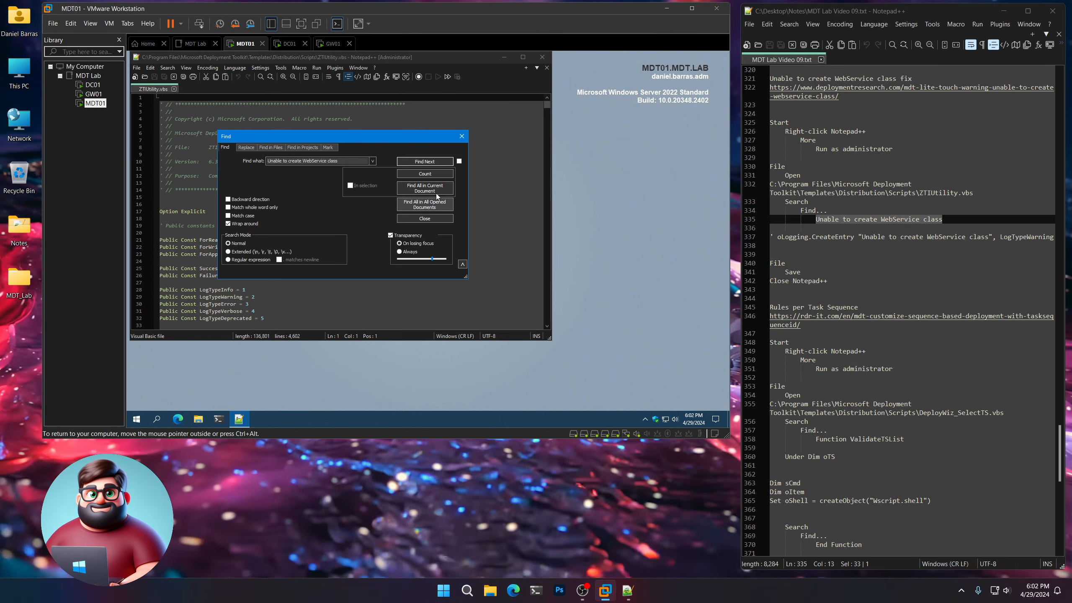
{"action": "left_click", "coordinate": [425, 162]}
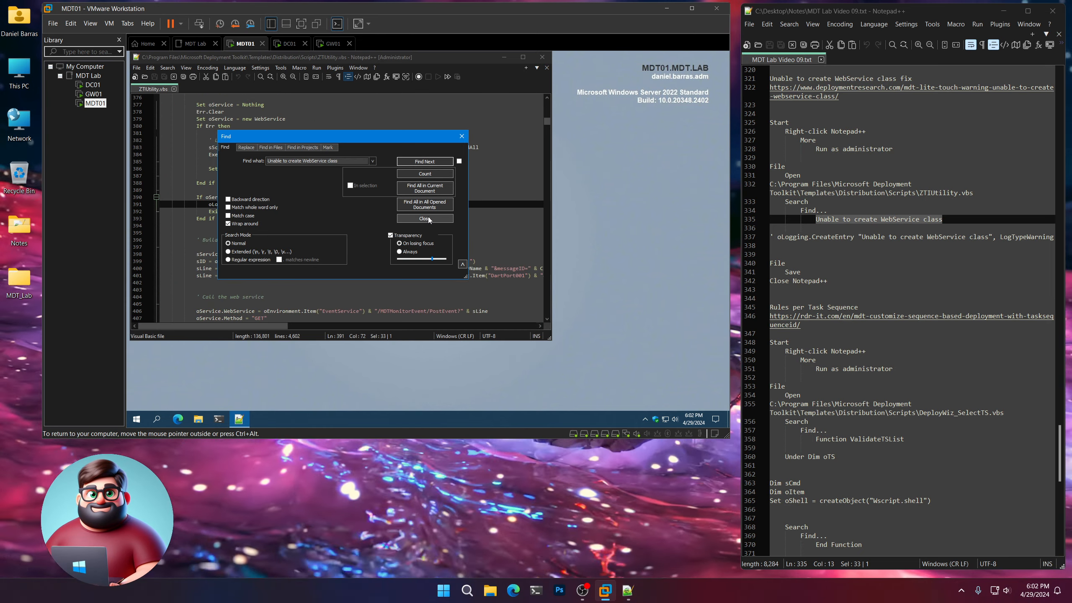
{"action": "left_click", "coordinate": [424, 218]}
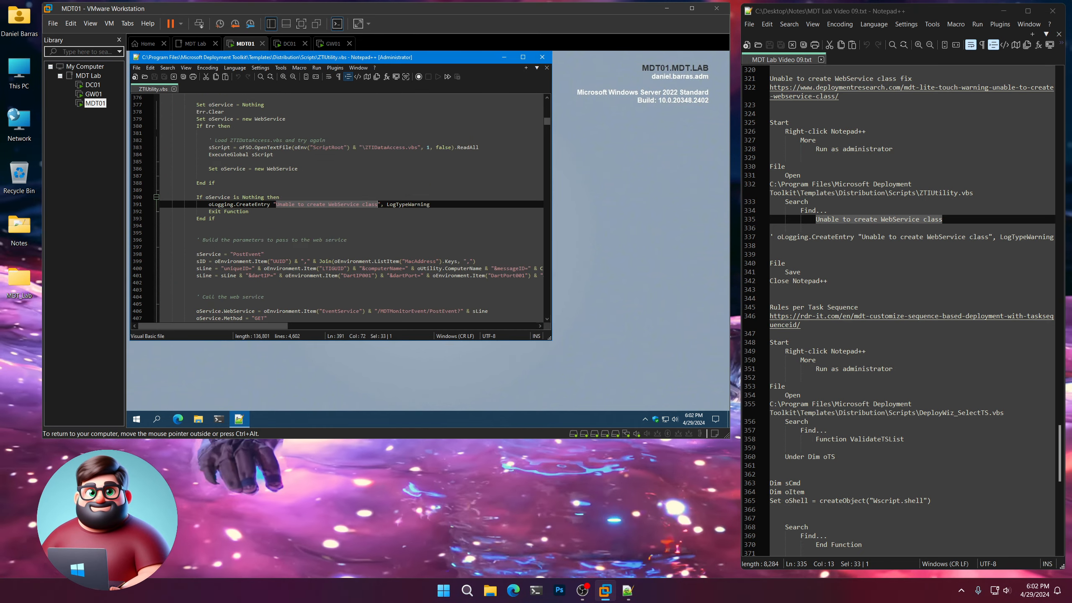
Comment out the "Unable to create WebService class" oLogging.CreateEntry line in ZTIUtility.vbs with a leading apostrophe and space, save the file and close Notepad++.
{"action": "left_click", "coordinate": [209, 204]}
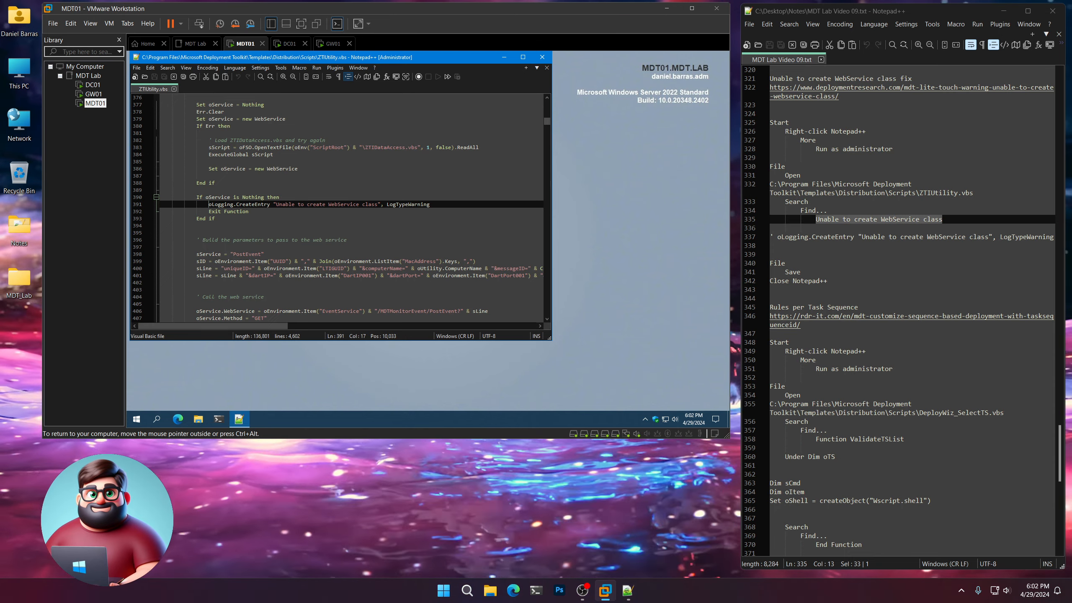
{"action": "type", "text": "'"}
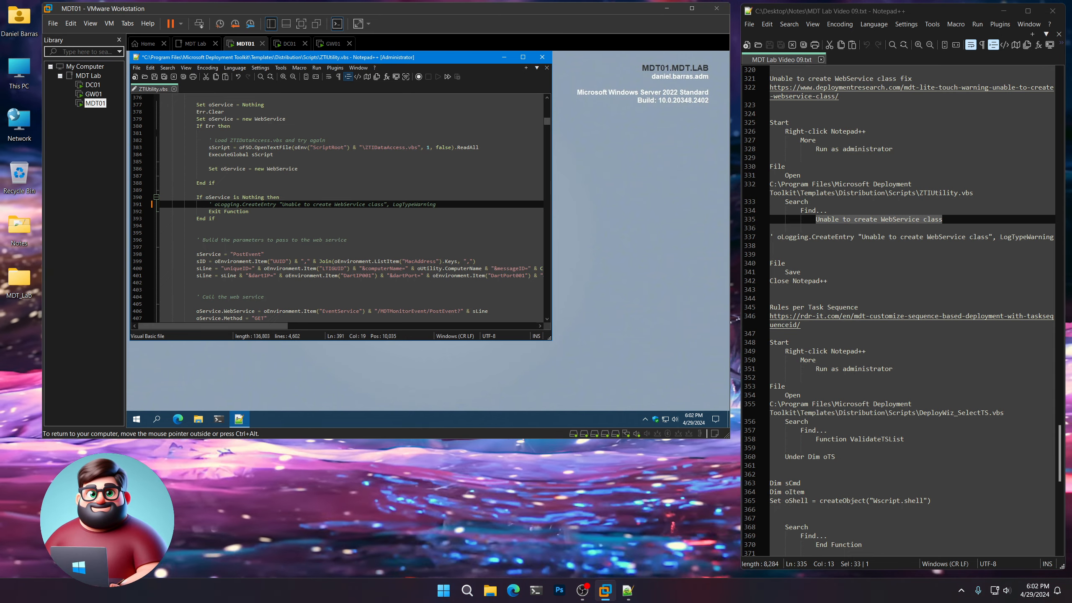
{"action": "left_click", "coordinate": [156, 78]}
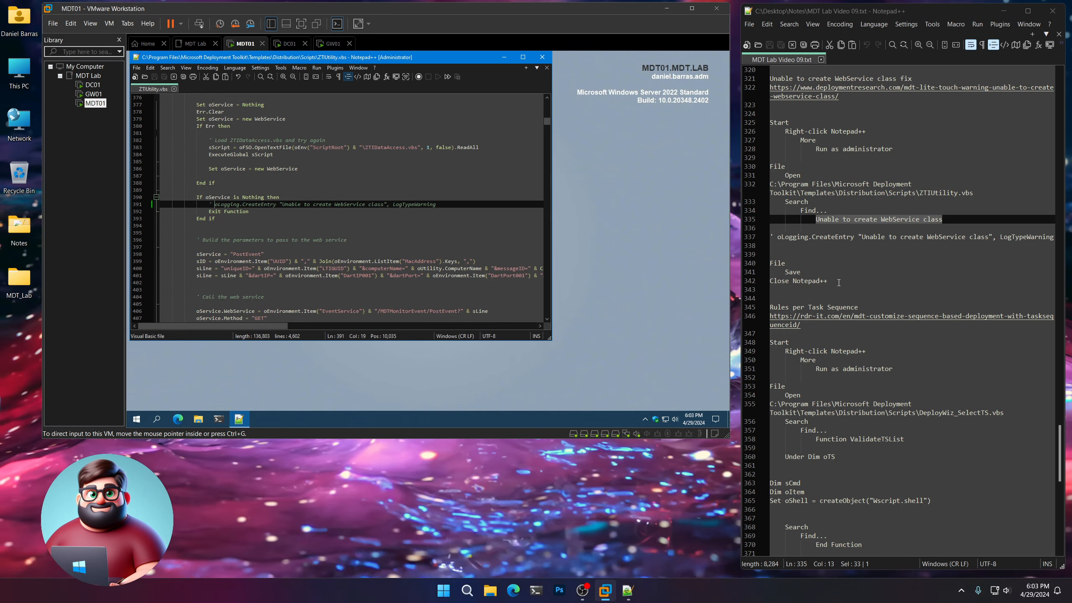
{"action": "left_click_drag", "start_coordinate": [839, 282], "coordinate": [759, 281]}
{"action": "left_click", "coordinate": [541, 56]}
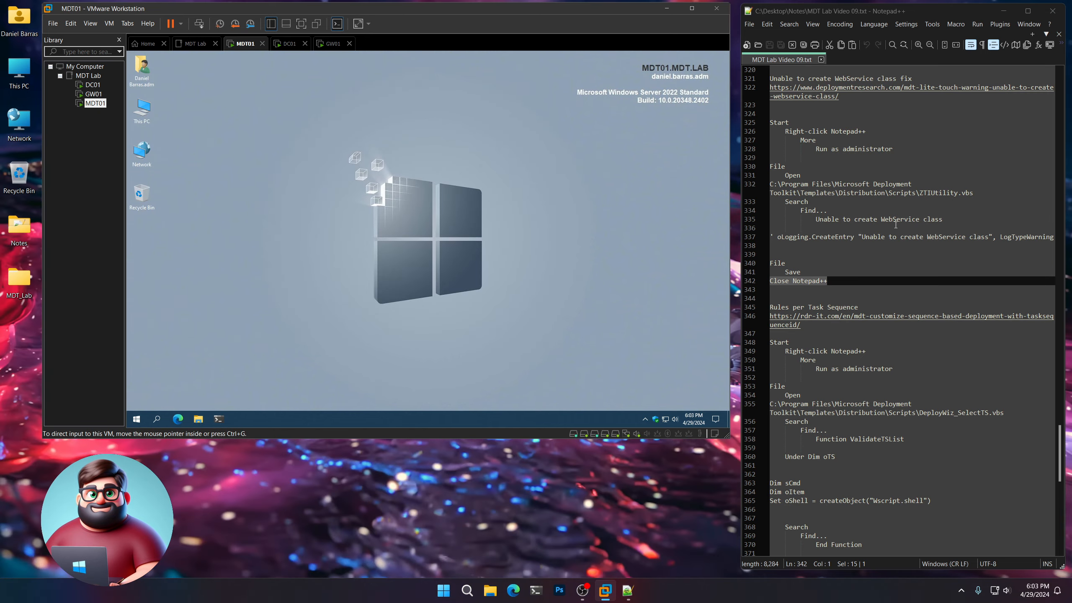
Open the rdr-it.com link under "Rules per Task Sequence" in the notes and read the DeployWiz_SelectTS.vbs and CustomSetting.ini changes it describes.
{"action": "scroll", "coordinate": [895, 228], "scroll_direction": "down", "scroll_amount": 5}
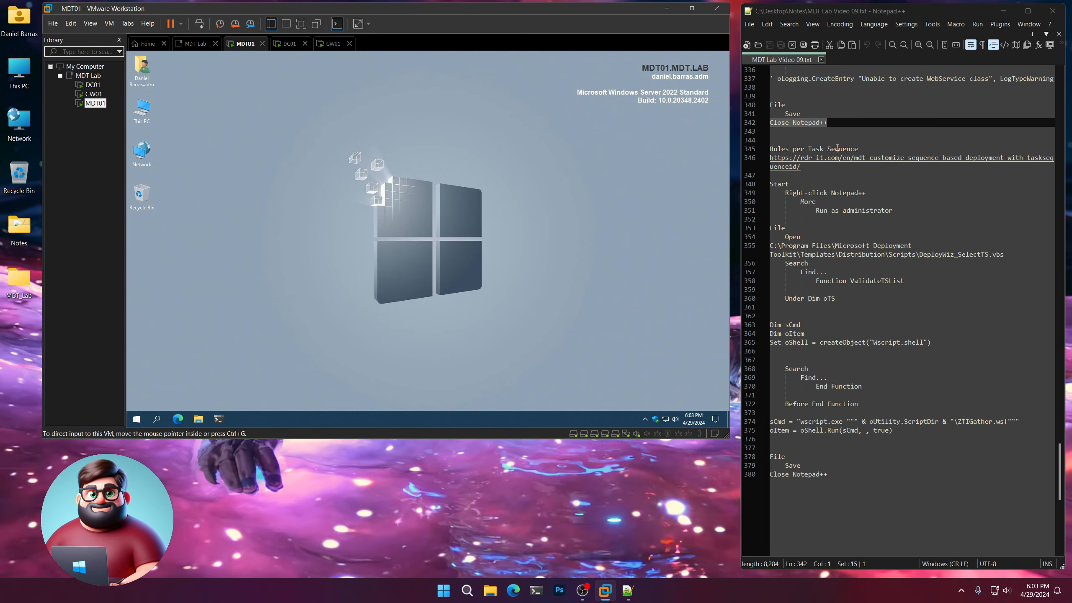
{"action": "double_click", "coordinate": [835, 163]}
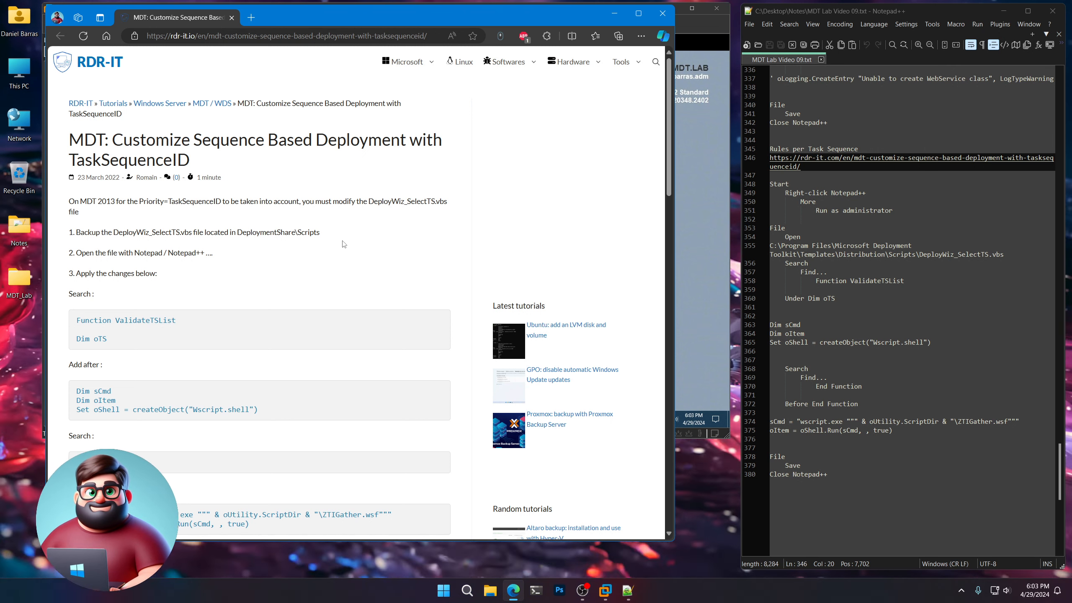
{"action": "scroll", "coordinate": [282, 255], "scroll_direction": "down", "scroll_amount": 3}
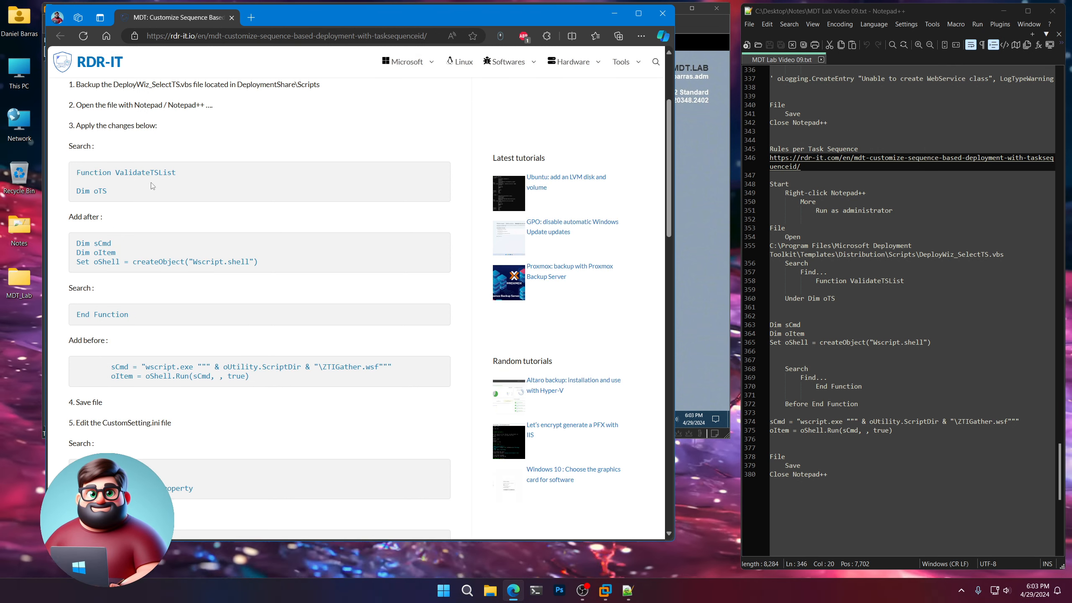
{"action": "scroll", "coordinate": [113, 417], "scroll_direction": "down", "scroll_amount": 5}
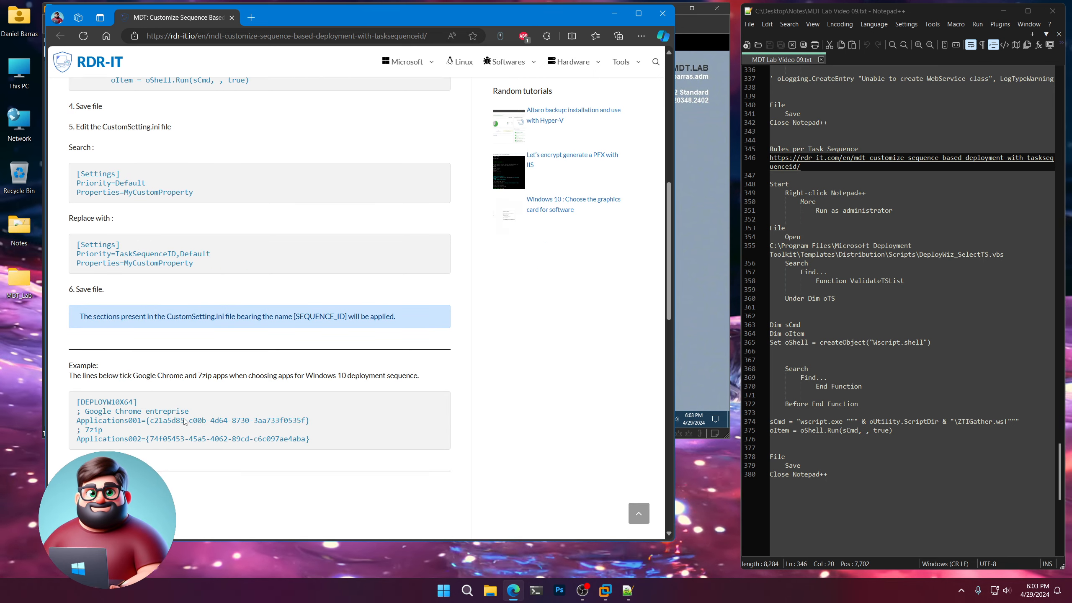
{"action": "scroll", "coordinate": [215, 124], "scroll_direction": "up", "scroll_amount": 10}
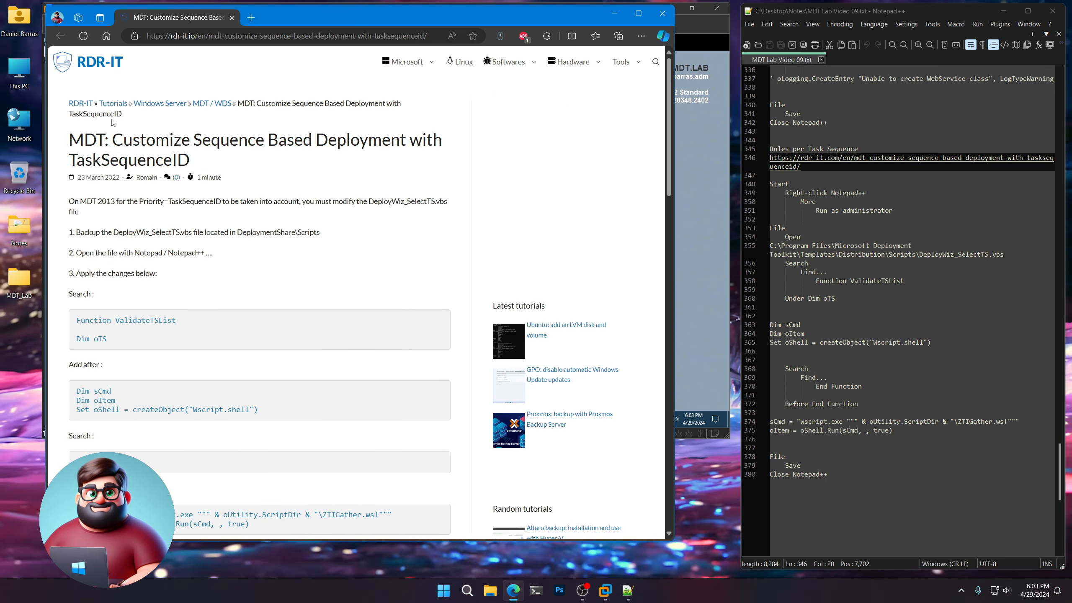
Close the rdr-it.com browser window and start Notepad++ as administrator on MDT01.
{"action": "left_click", "coordinate": [662, 13]}
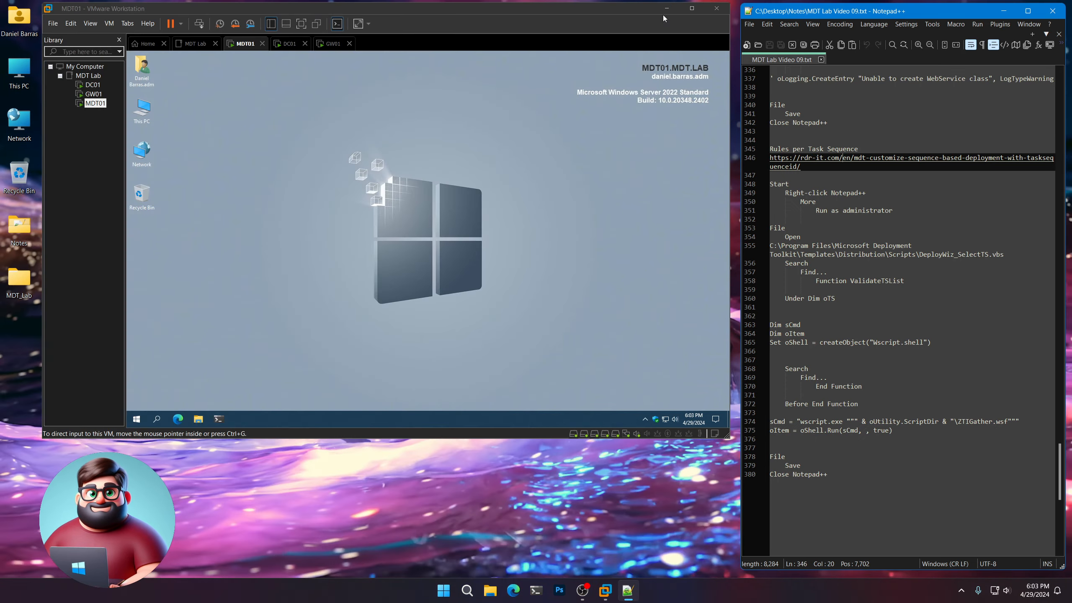
{"action": "left_click", "coordinate": [137, 419]}
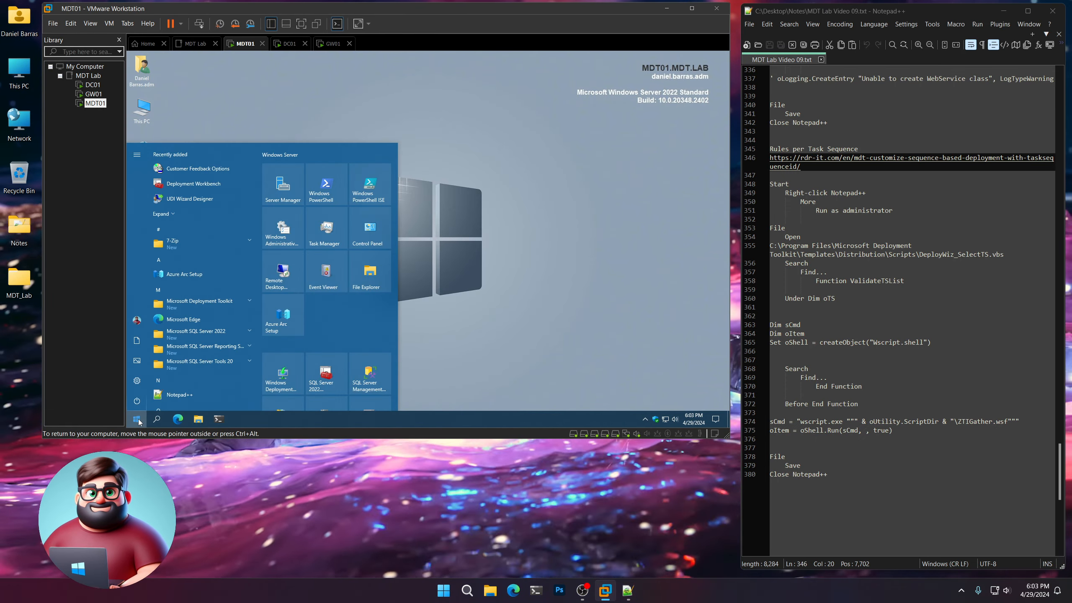
{"action": "right_click", "coordinate": [168, 401]}
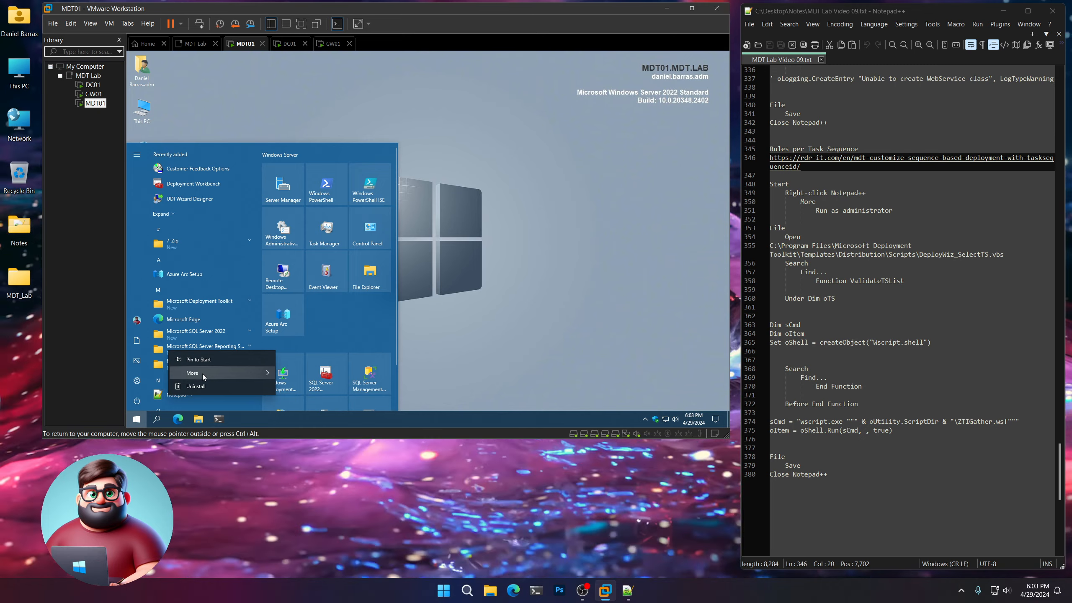
{"action": "mouse_move", "coordinate": [203, 374]}
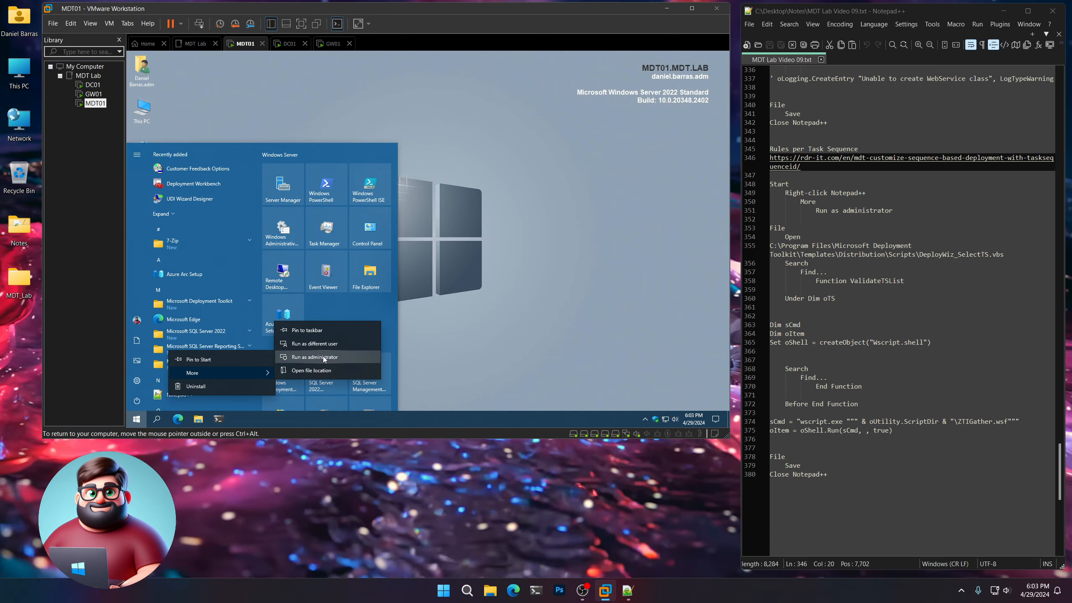
{"action": "left_click", "coordinate": [323, 356]}
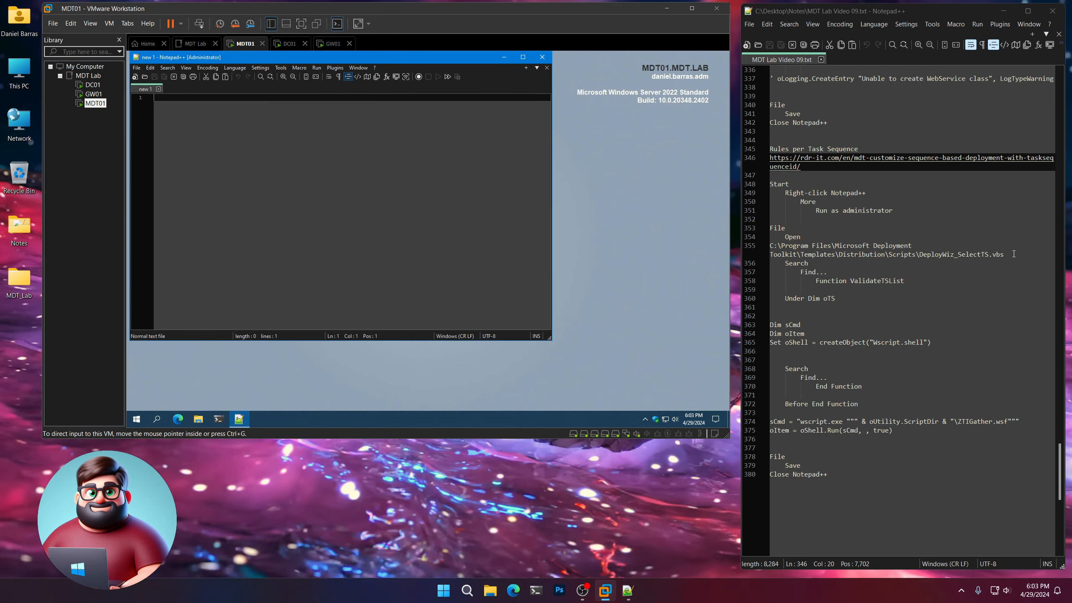
Open C:\Program Files\Microsoft Deployment Toolkit\Templates\Distribution\Scripts\DeployWiz_SelectTS.vbs in the administrator Notepad++, using the path copied from the notes.
{"action": "left_click_drag", "start_coordinate": [1009, 254], "coordinate": [803, 249]}
{"action": "right_click", "coordinate": [804, 249]}
{"action": "left_click", "coordinate": [827, 266]}
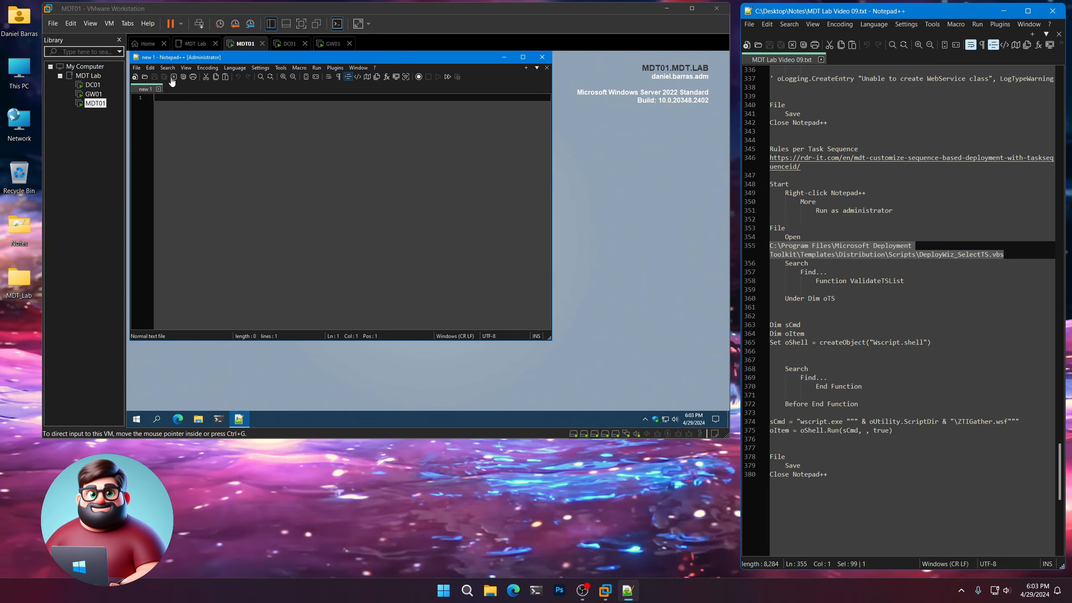
{"action": "left_click", "coordinate": [137, 67]}
{"action": "left_click", "coordinate": [156, 86]}
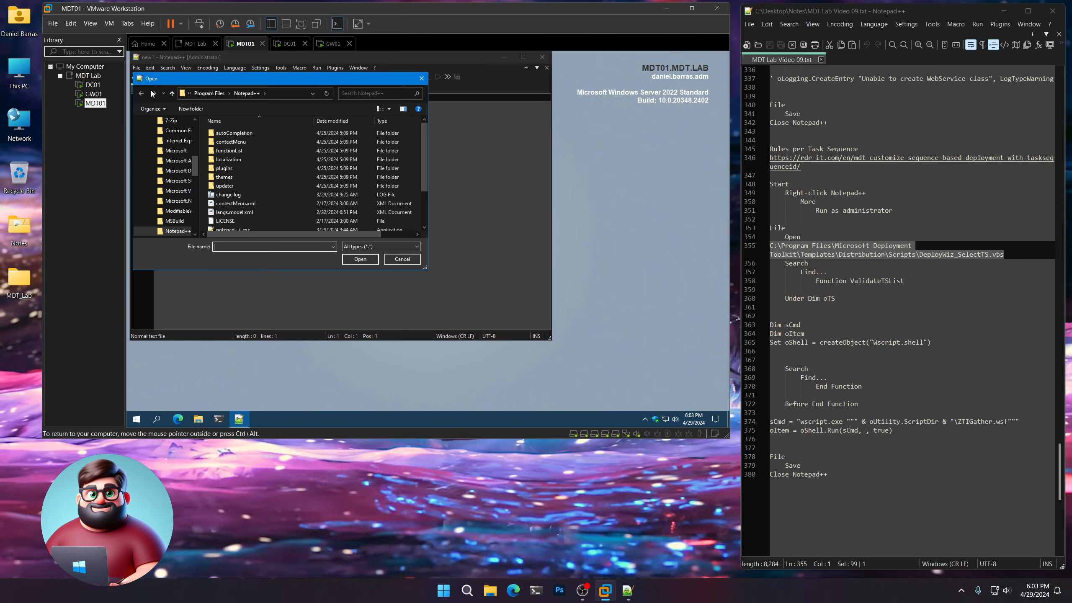
{"action": "key", "text": "ctrl+v"}
{"action": "key", "text": "Return"}
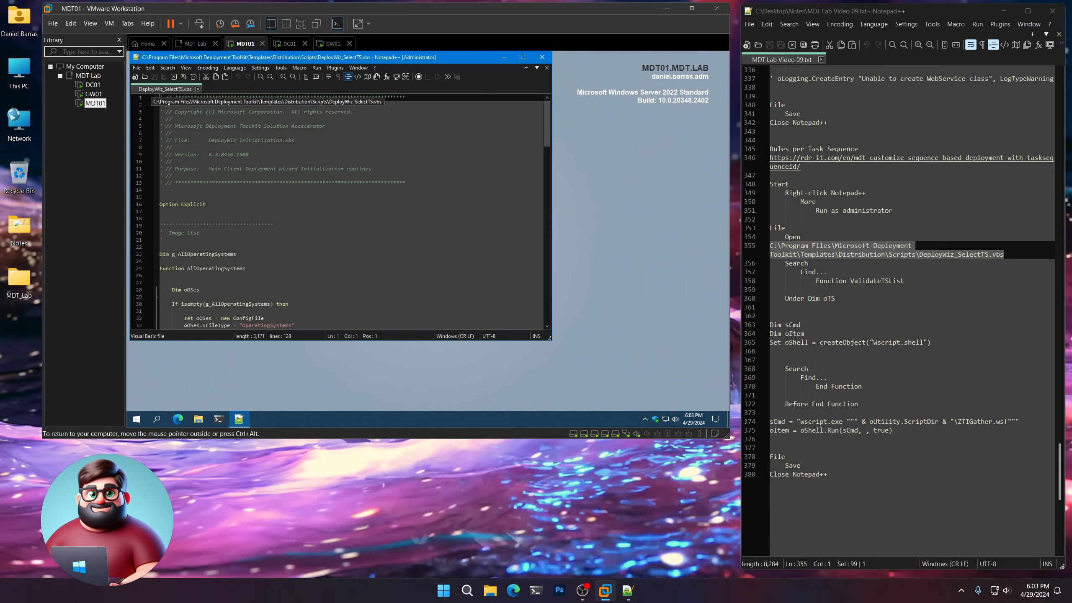
Find the text "Function ValidateTSList", copied from the notes, in DeployWiz_SelectTS.vbs and close the search dialog.
{"action": "left_click_drag", "start_coordinate": [909, 281], "coordinate": [820, 282]}
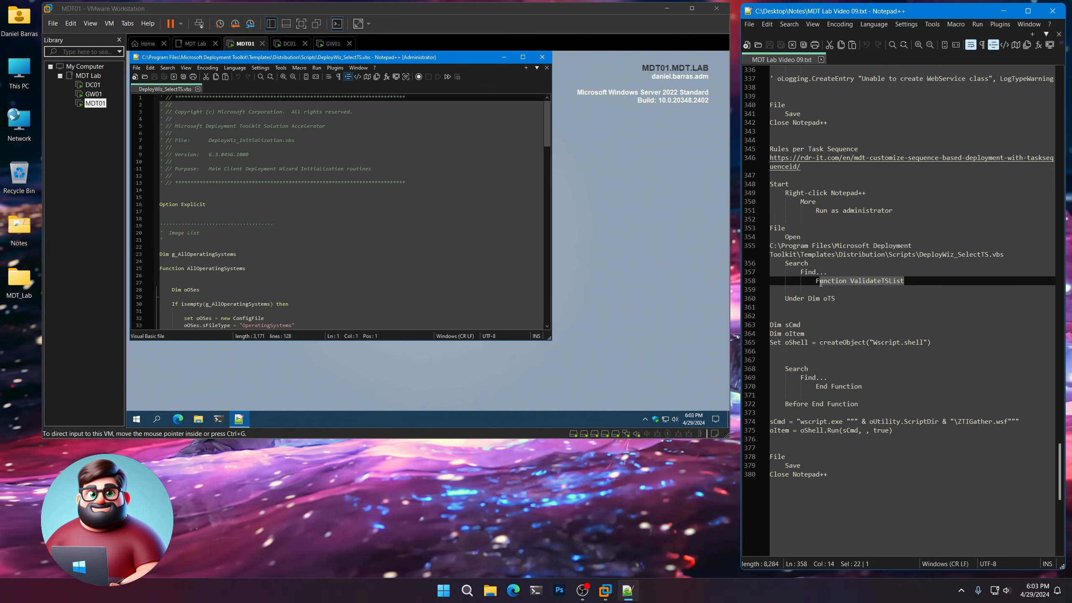
{"action": "right_click", "coordinate": [844, 280]}
{"action": "left_click", "coordinate": [860, 296]}
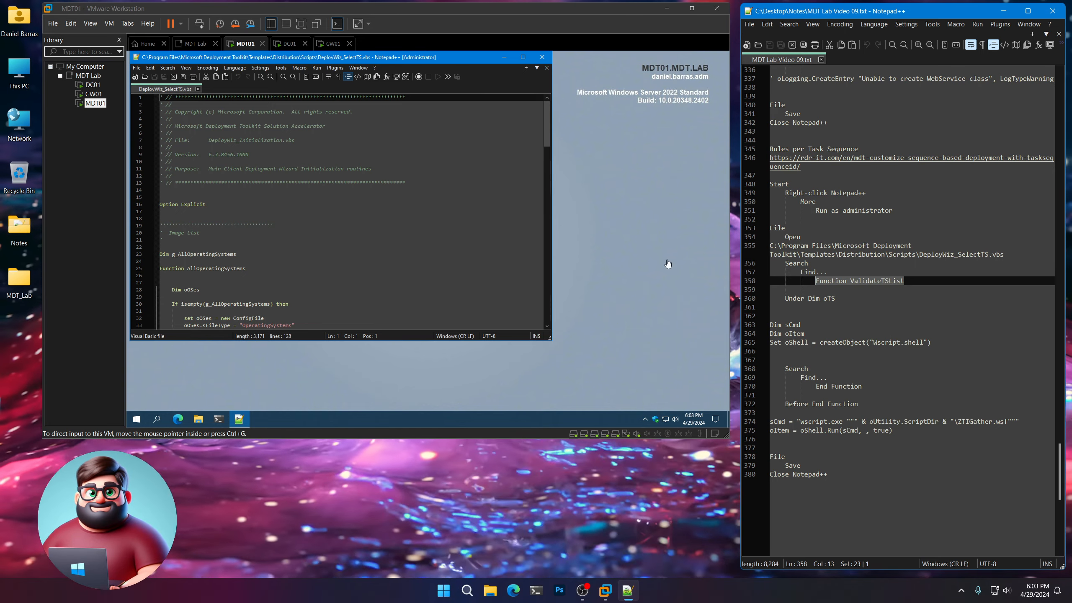
{"action": "left_click", "coordinate": [162, 68]}
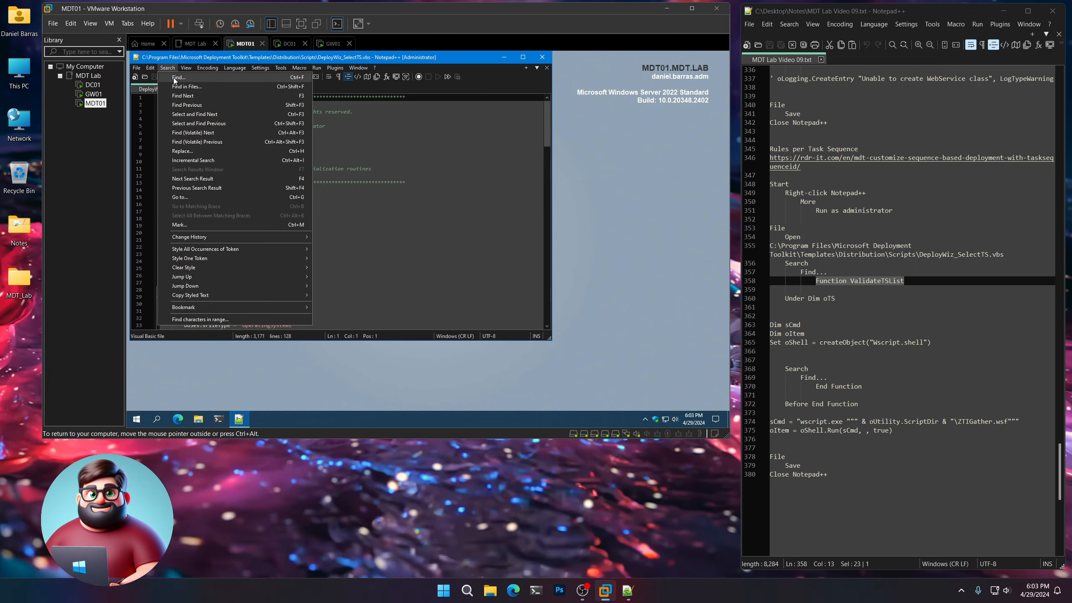
{"action": "left_click", "coordinate": [173, 78]}
{"action": "key", "text": "ctrl+v"}
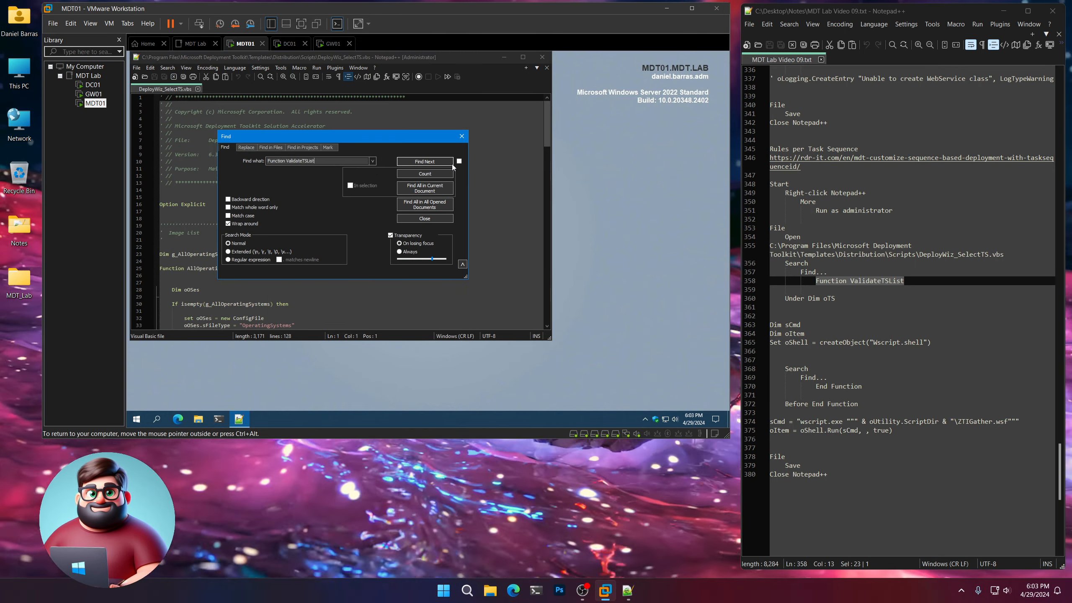
{"action": "left_click", "coordinate": [451, 163]}
{"action": "left_click", "coordinate": [429, 219]}
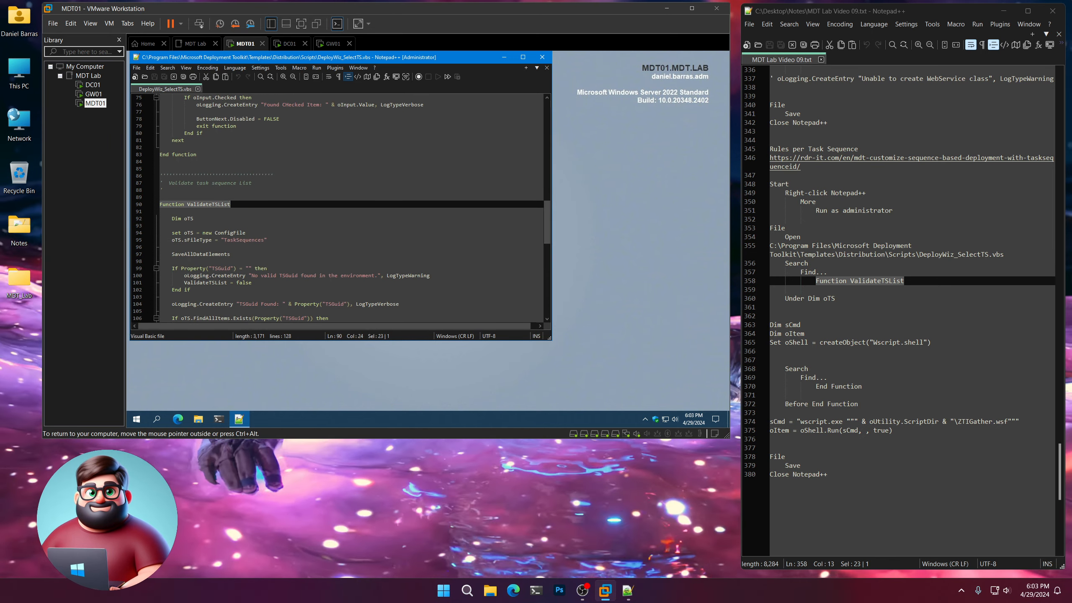
Insert the notes' lines Dim sCmd, Dim oItem and Set oShell = createObject("Wscript.shell") under Dim oTS in ValidateTSList, indented to match.
{"action": "left_click", "coordinate": [838, 298]}
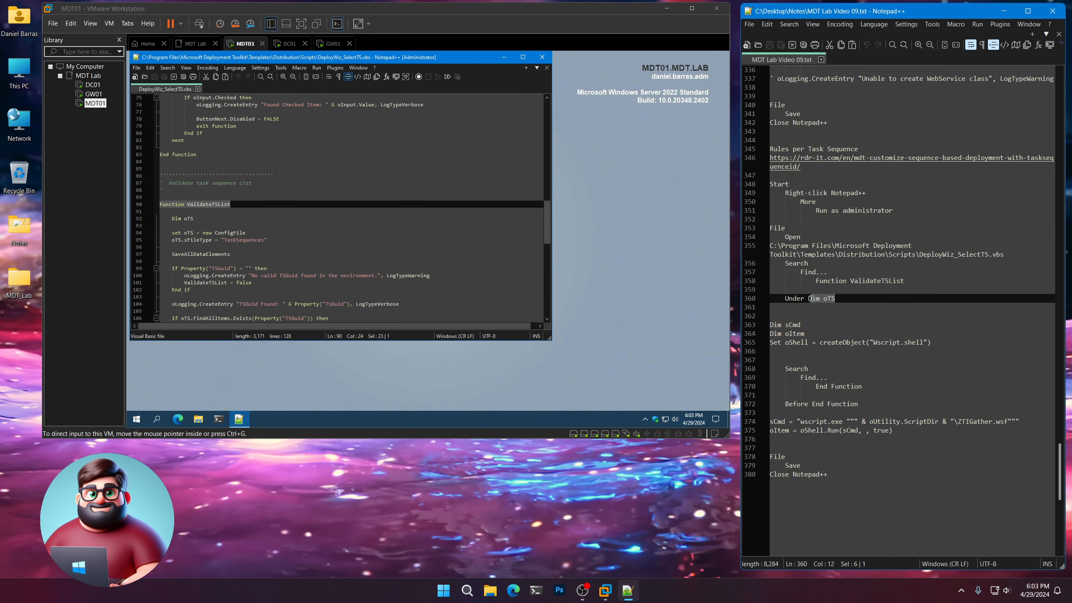
{"action": "left_click", "coordinate": [198, 220]}
{"action": "left_click_drag", "start_coordinate": [199, 220], "coordinate": [171, 219]}
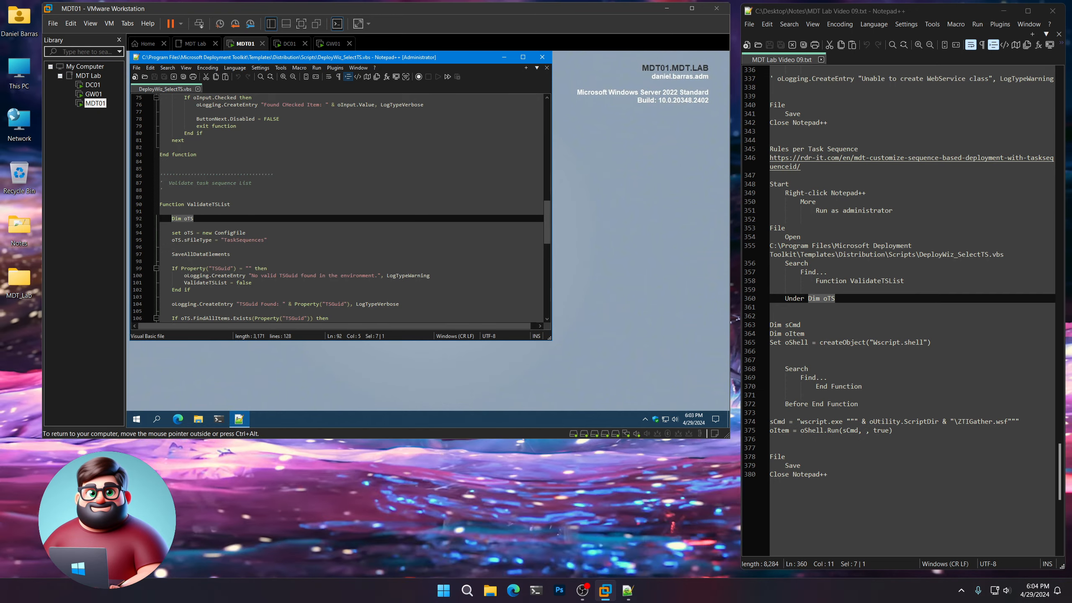
{"action": "left_click_drag", "start_coordinate": [938, 343], "coordinate": [760, 328]}
{"action": "right_click", "coordinate": [787, 336]}
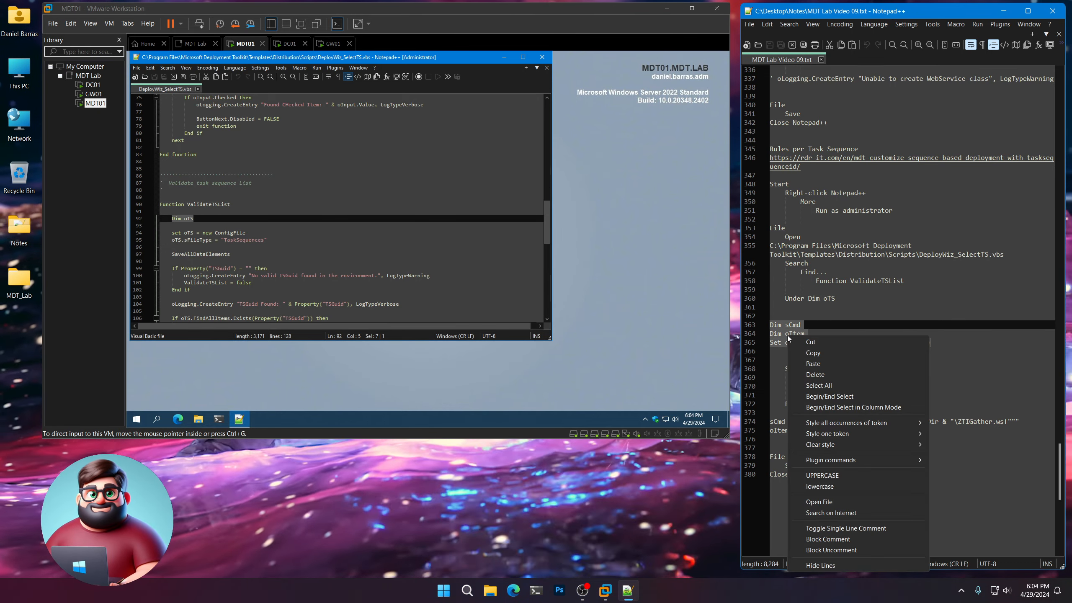
{"action": "left_click", "coordinate": [805, 352]}
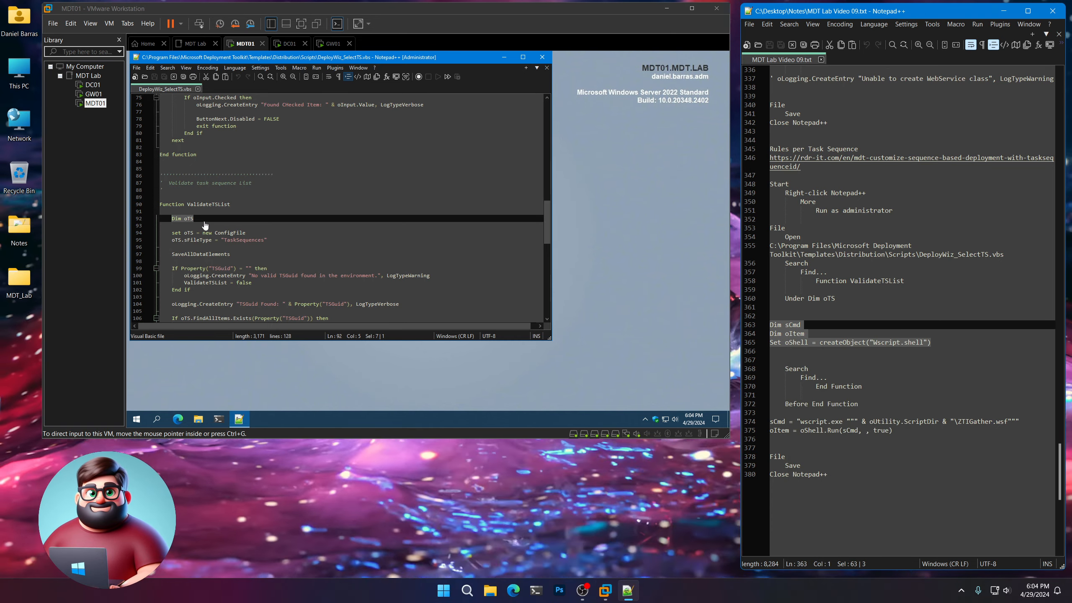
{"action": "left_click", "coordinate": [204, 221]}
{"action": "key", "text": "Return"}
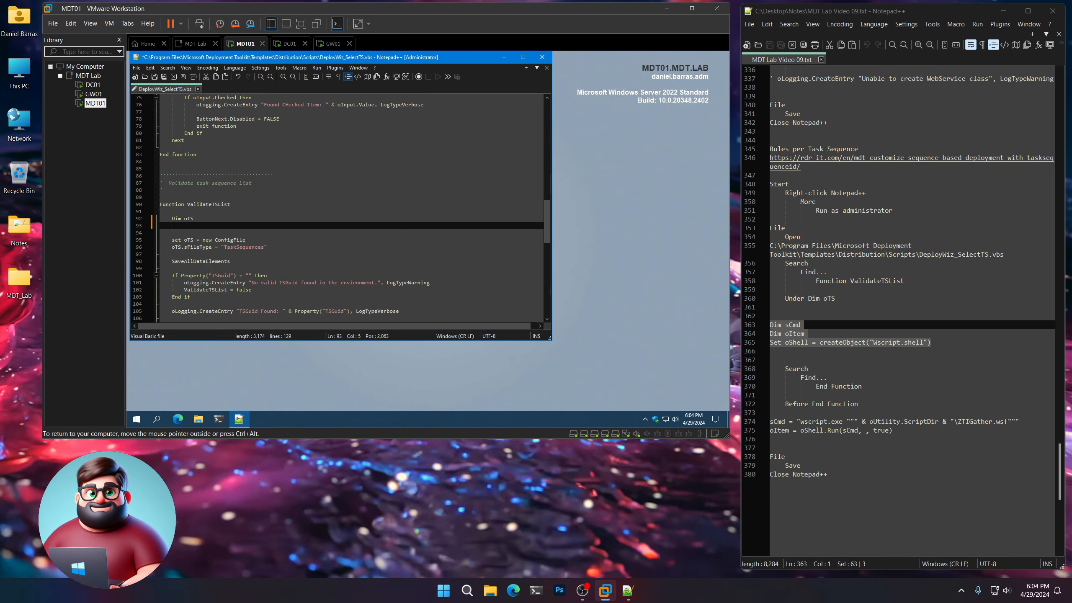
{"action": "key", "text": "ctrl+v"}
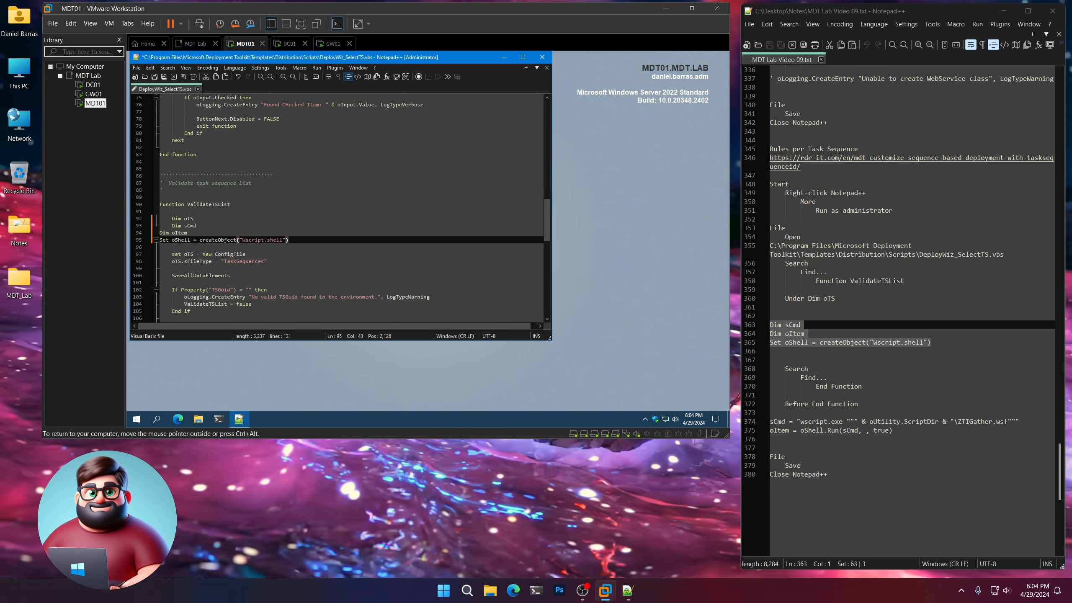
{"action": "key", "text": "Up"}
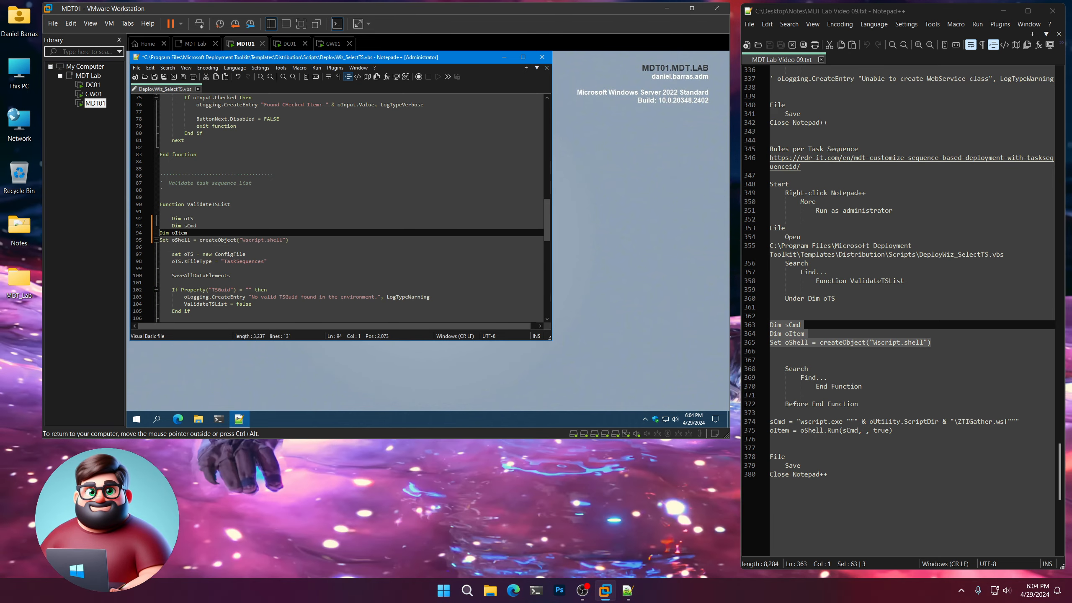
{"action": "key", "text": "Down"}
{"action": "key", "text": "Home"}
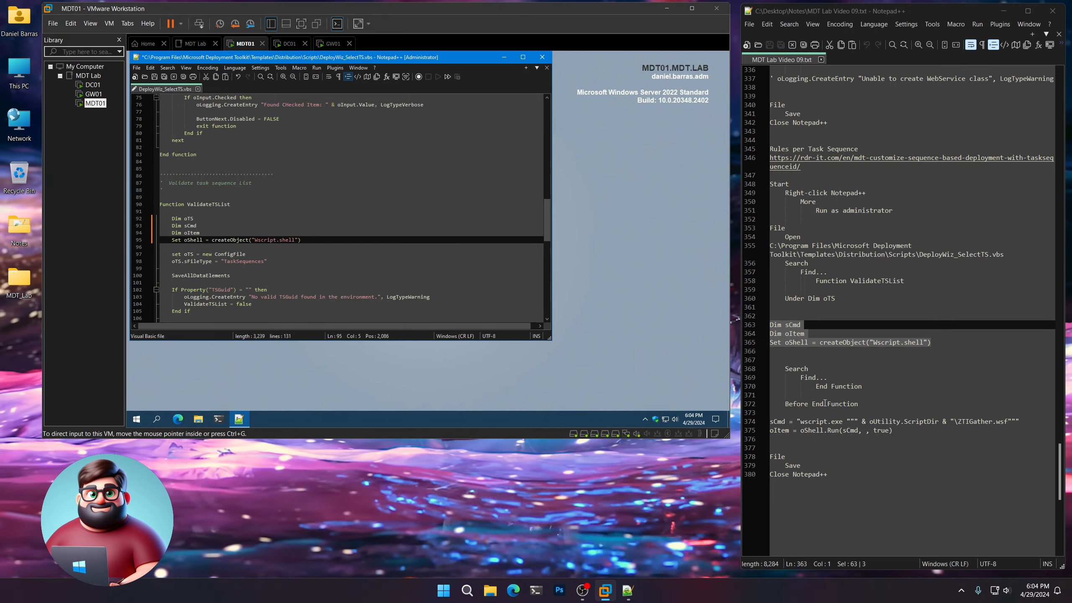
Find the text "End Function", copied from the notes, in DeployWiz_SelectTS.vbs and close the search dialog.
{"action": "left_click_drag", "start_coordinate": [868, 385], "coordinate": [816, 388]}
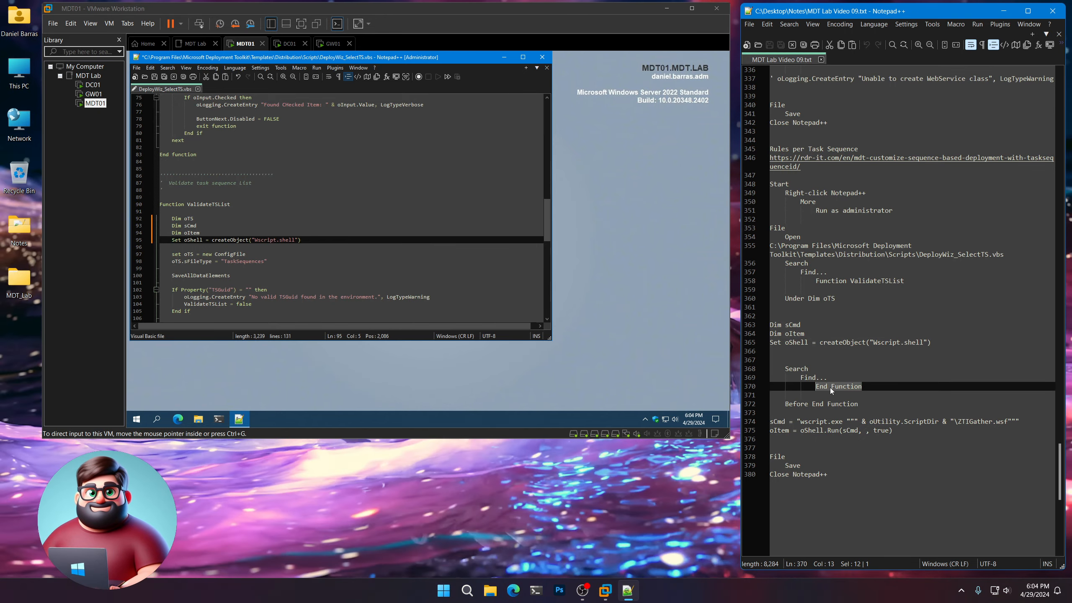
{"action": "right_click", "coordinate": [830, 387]}
{"action": "left_click", "coordinate": [854, 171]}
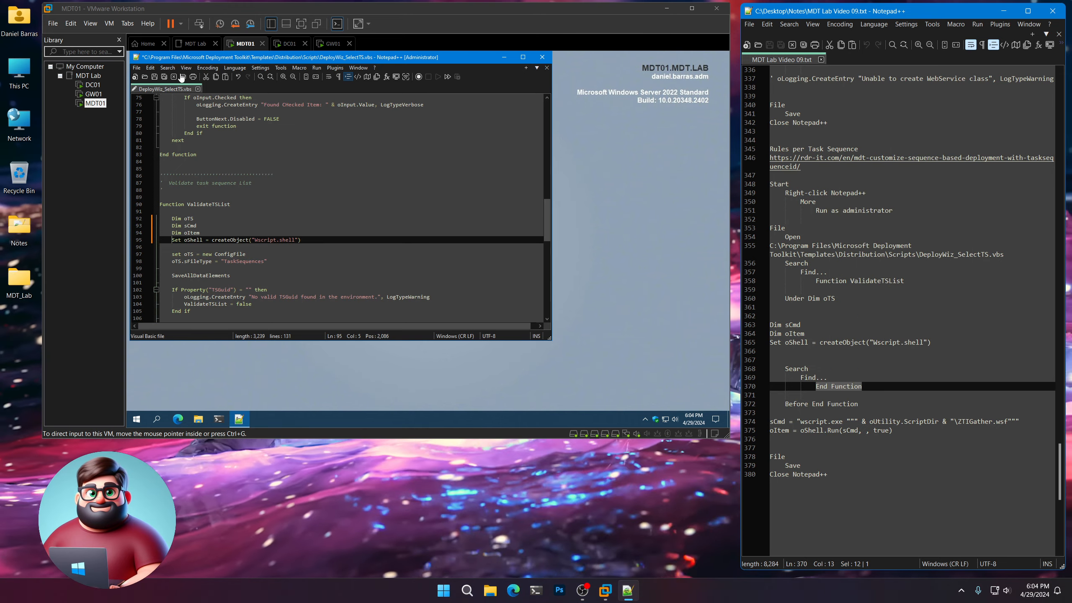
{"action": "left_click", "coordinate": [167, 68]}
{"action": "left_click", "coordinate": [174, 76]}
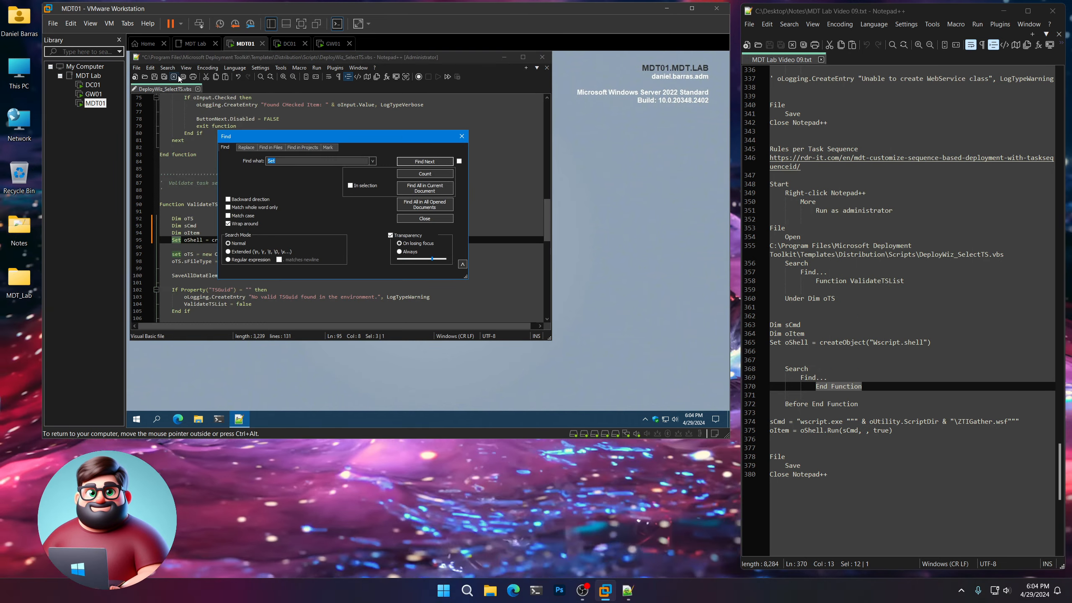
{"action": "key", "text": "Return"}
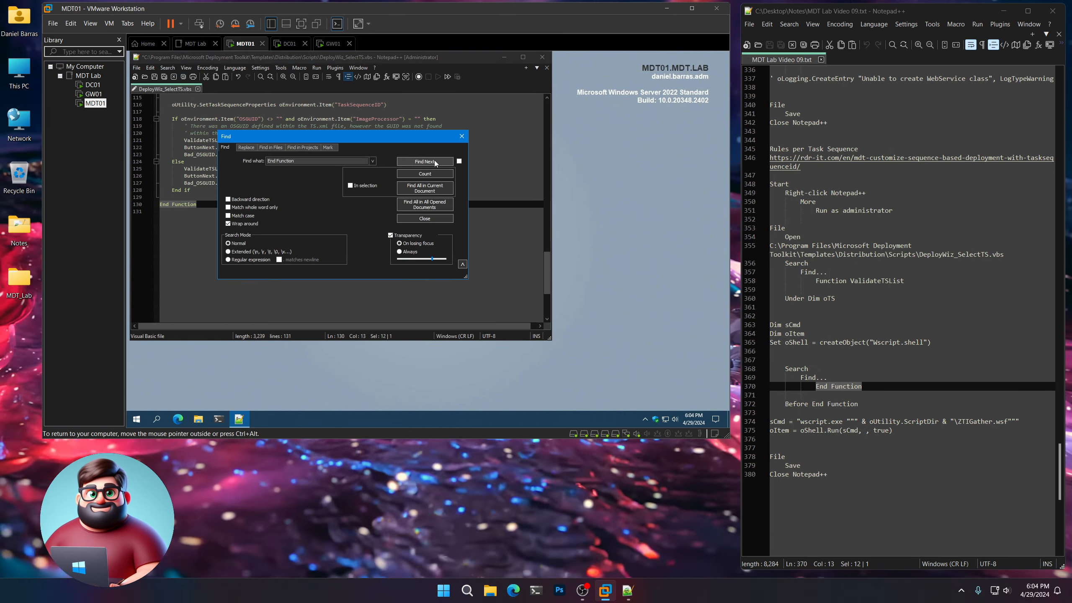
{"action": "left_click", "coordinate": [431, 220]}
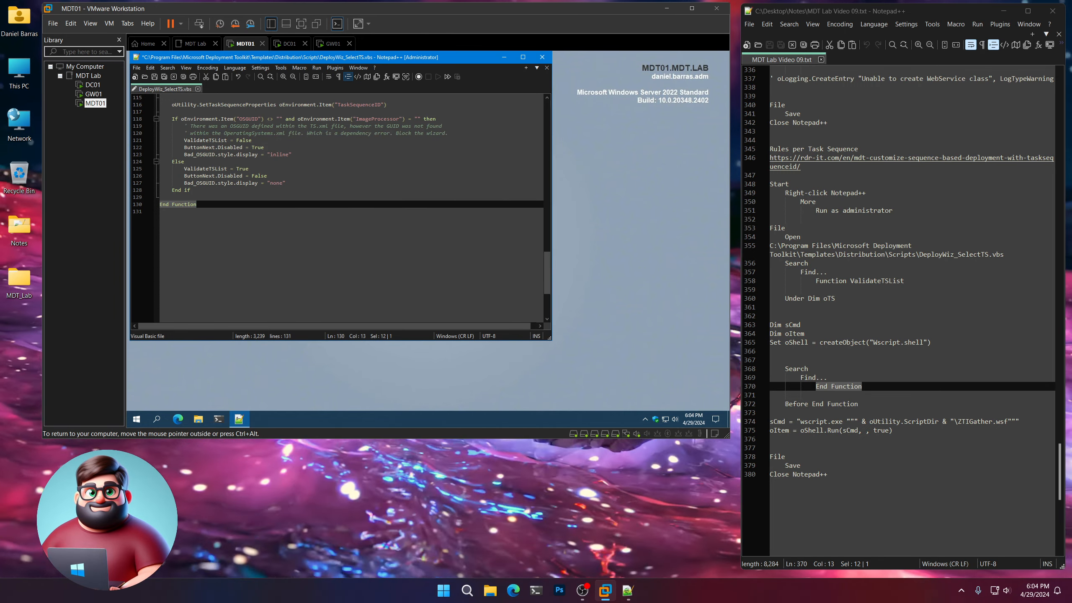
Insert the notes' sCmd = "wscript.exe ...\ZTIGather.wsf" and oItem = oShell.Run(sCmd, , true) lines before the final End Function, save the script and close Notepad++.
{"action": "scroll", "coordinate": [802, 369], "scroll_direction": "down", "scroll_amount": 4}
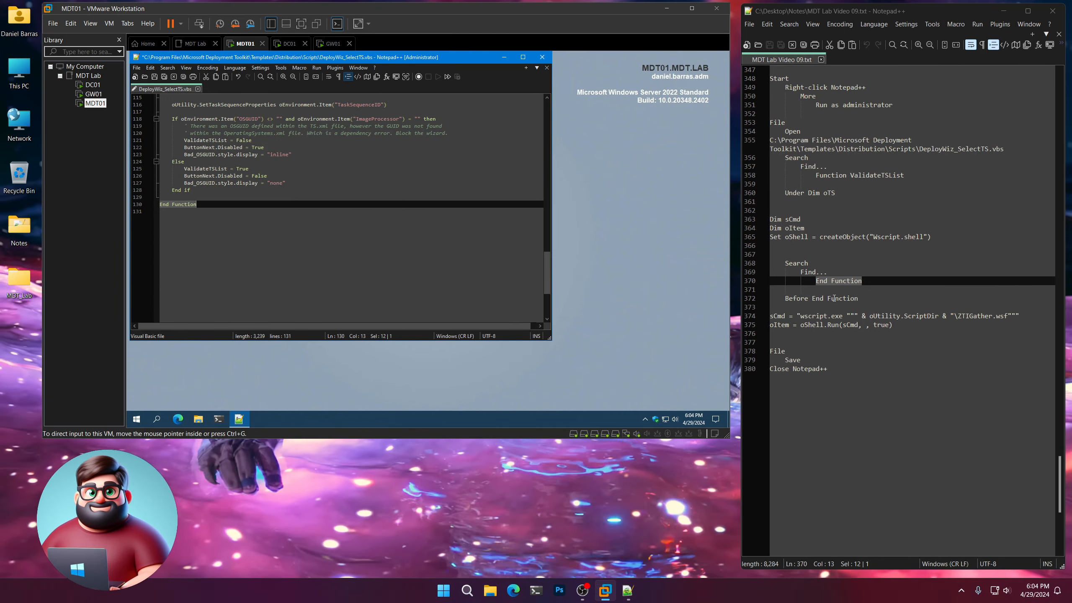
{"action": "left_click", "coordinate": [895, 324]}
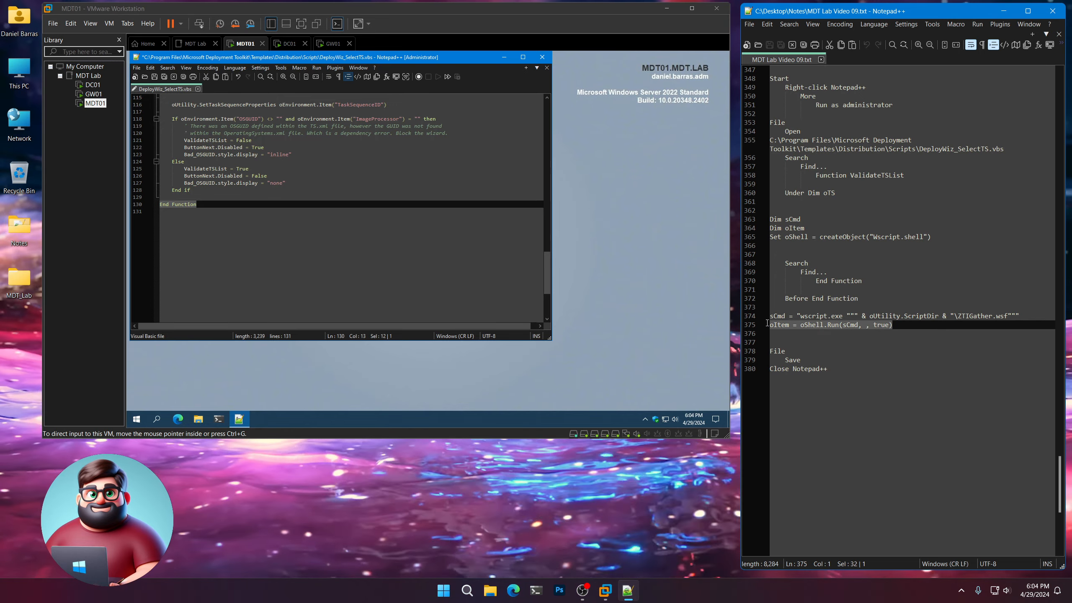
{"action": "left_click_drag", "start_coordinate": [766, 322], "coordinate": [769, 316]}
{"action": "right_click", "coordinate": [789, 321]}
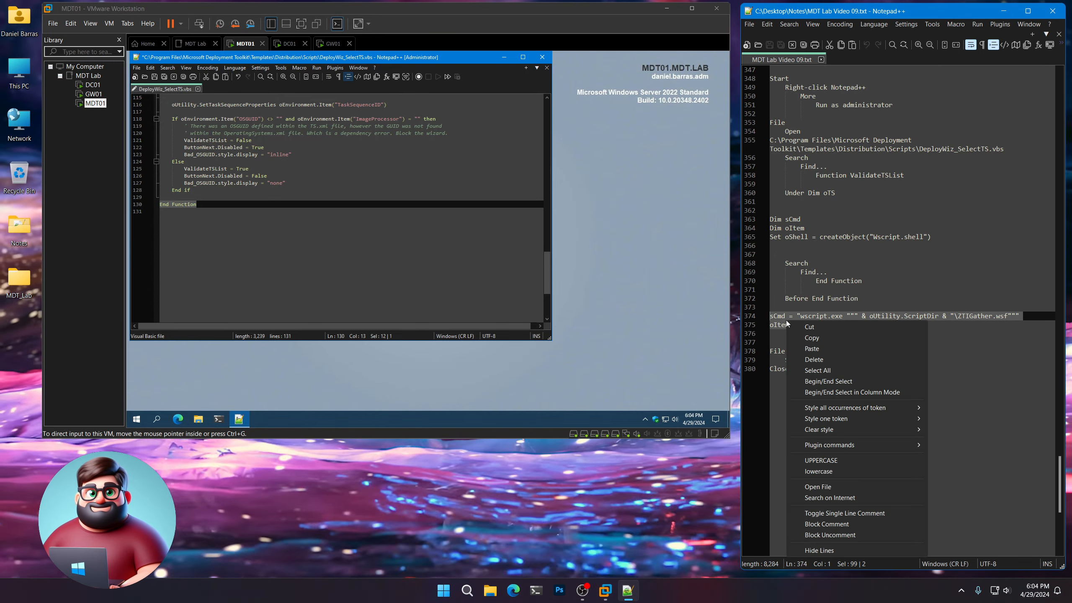
{"action": "left_click", "coordinate": [808, 339]}
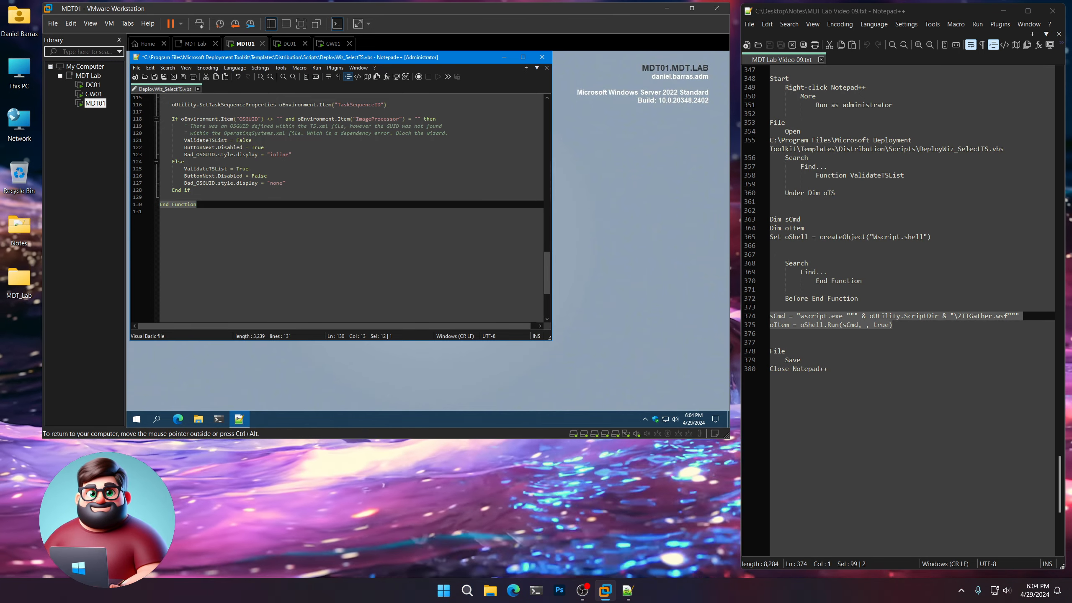
{"action": "left_click", "coordinate": [375, 197]}
{"action": "key", "text": "Return"}
{"action": "key", "text": "Return"}
{"action": "key", "text": "Up"}
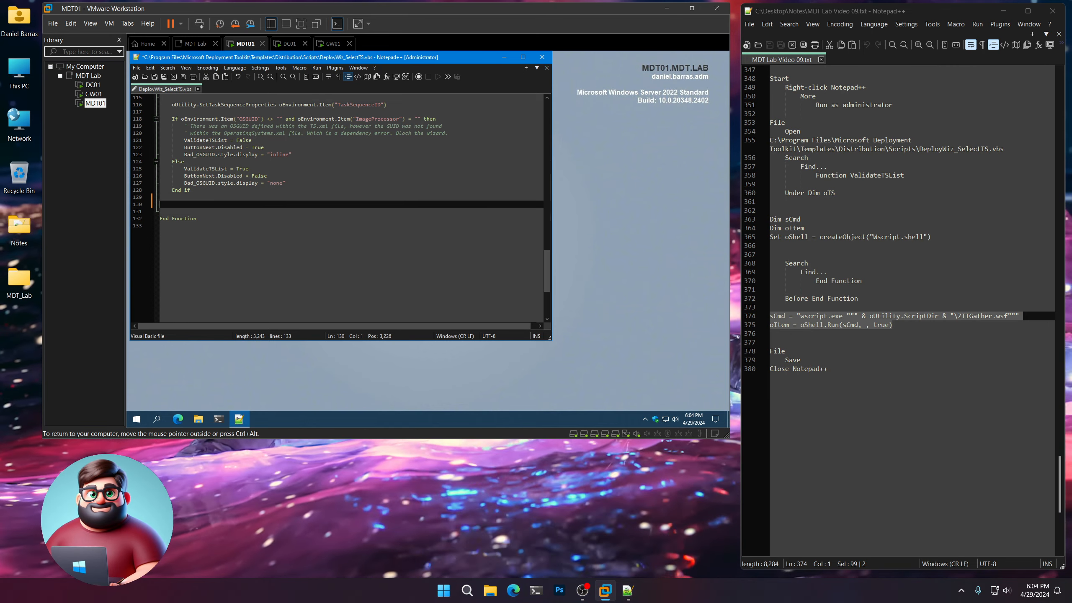
{"action": "key", "text": "ctrl+v"}
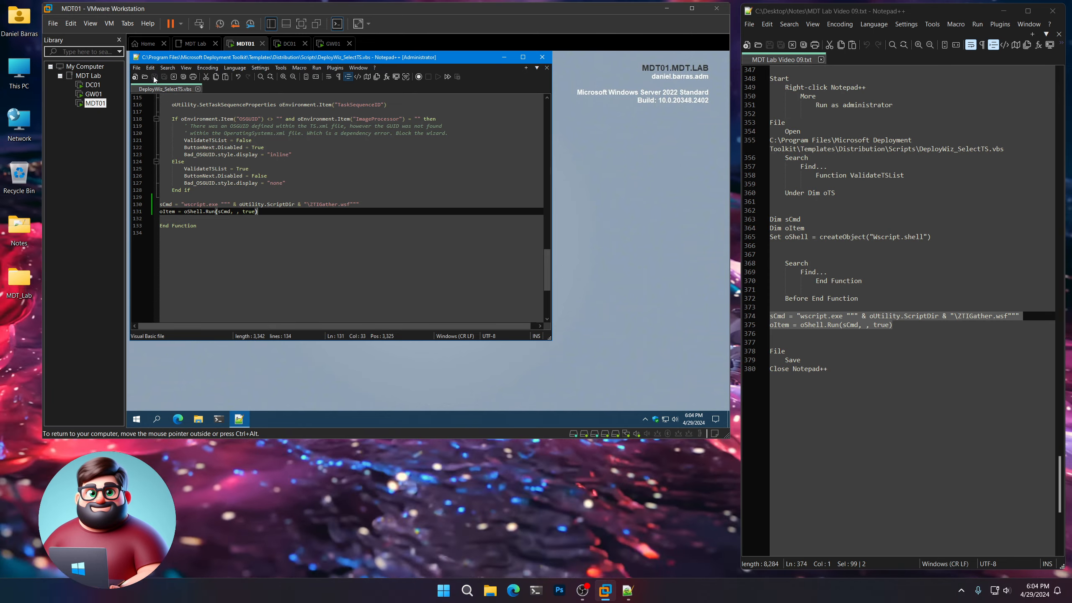
{"action": "left_click", "coordinate": [155, 77]}
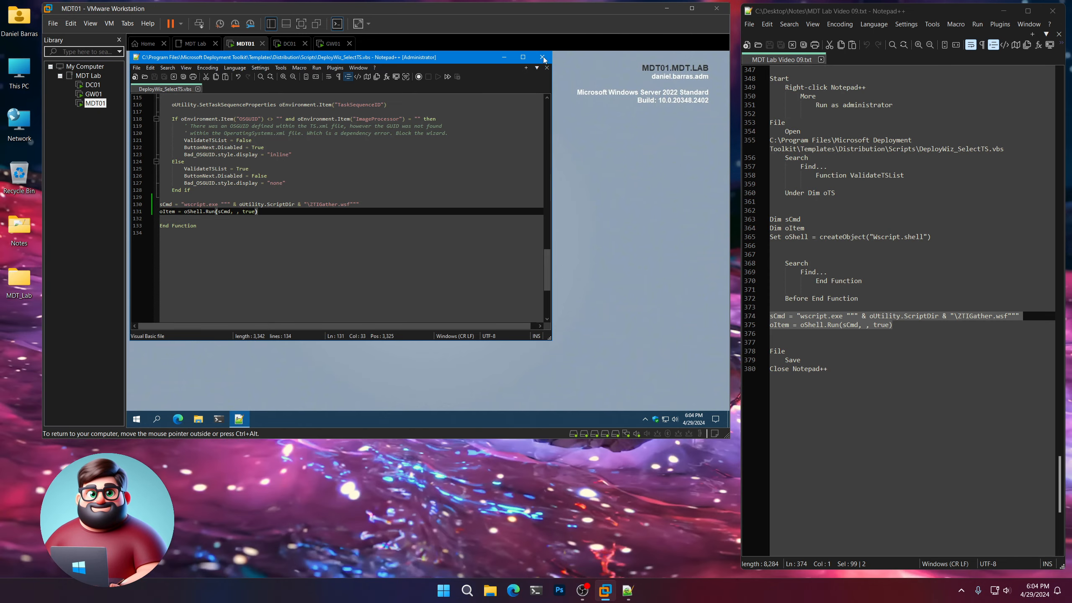
{"action": "left_click", "coordinate": [543, 57]}
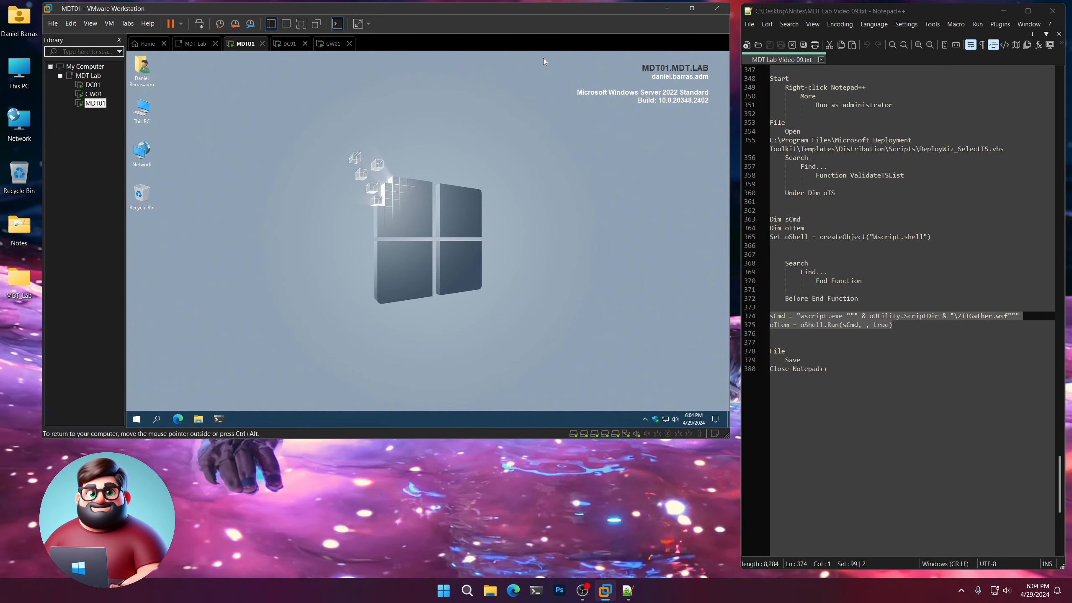